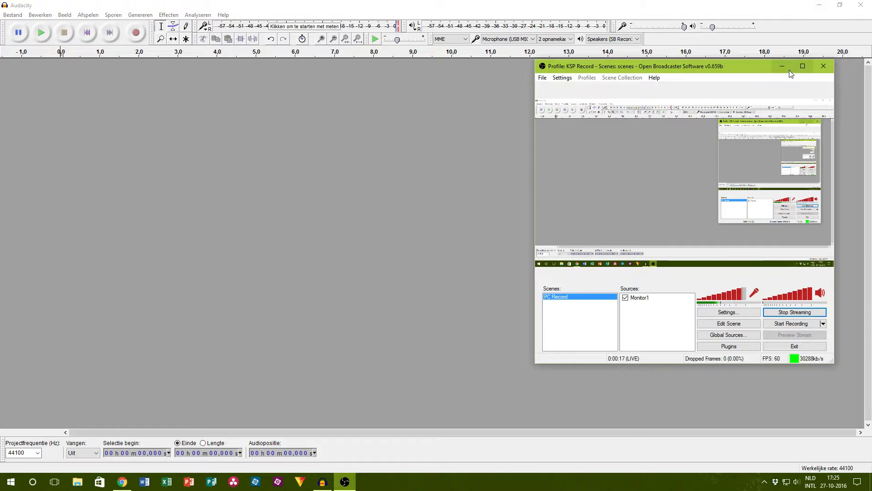
Step: Clear the streaming window and antivirus notice out of the way and record a voice-over of about 2 min 43 s
{"action": "left_click", "coordinate": [782, 67]}
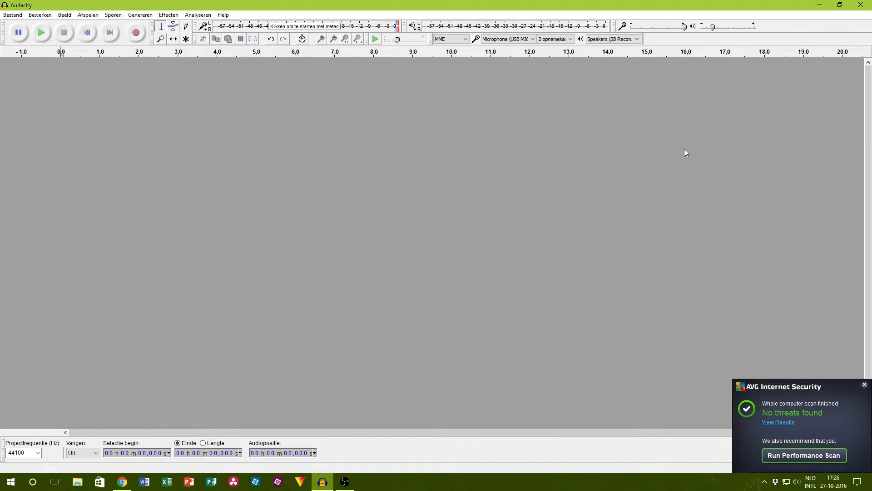
{"action": "left_click", "coordinate": [864, 385]}
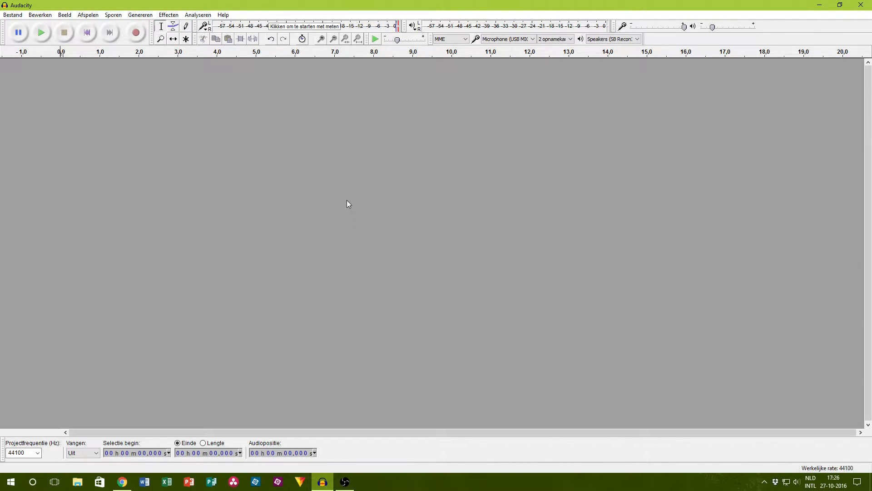
{"action": "left_click", "coordinate": [137, 33]}
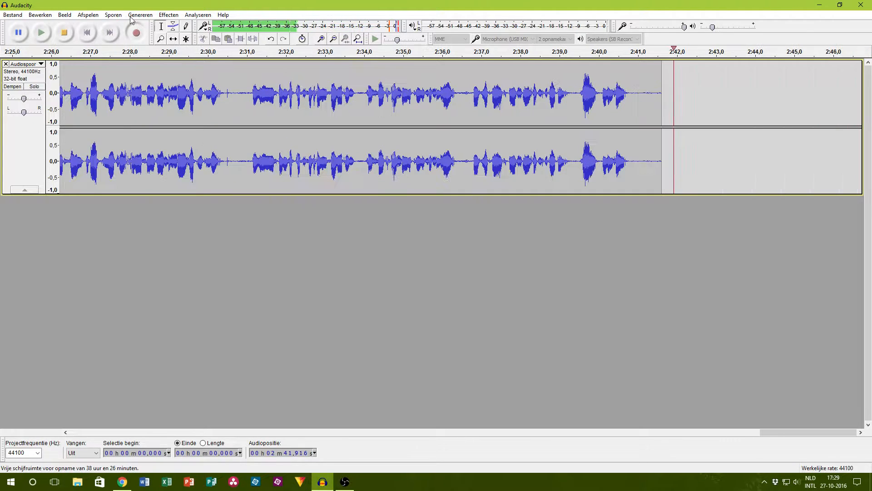
{"action": "left_click", "coordinate": [70, 33]}
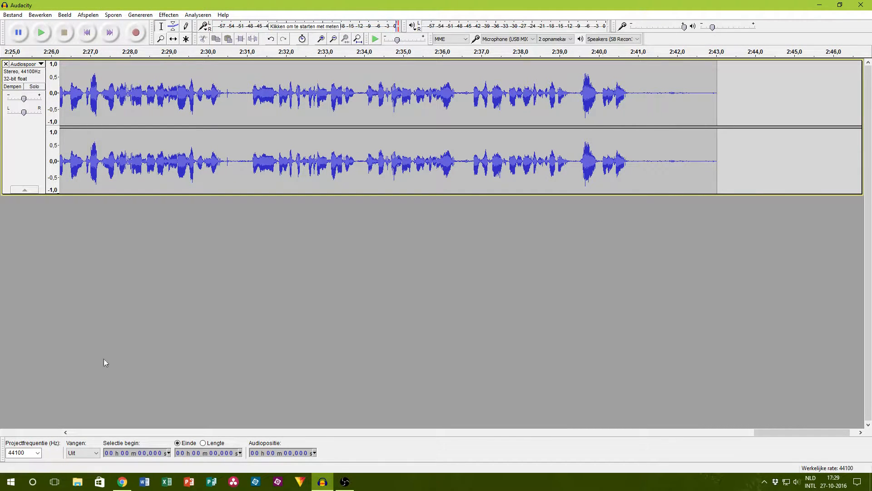
Step: Check the YouTube live dashboard, return to Audacity and play the recording from about 1:19.6 to locate the flawed passage
{"action": "left_click", "coordinate": [122, 482]}
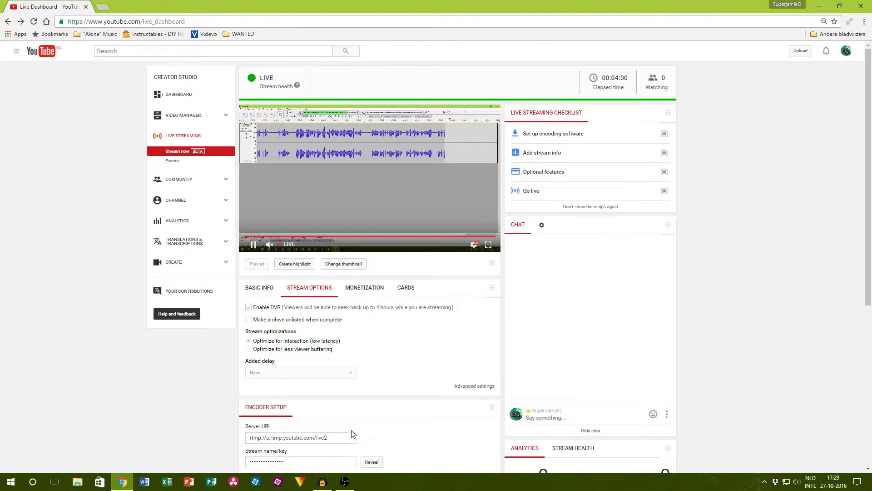
{"action": "left_click", "coordinate": [323, 483]}
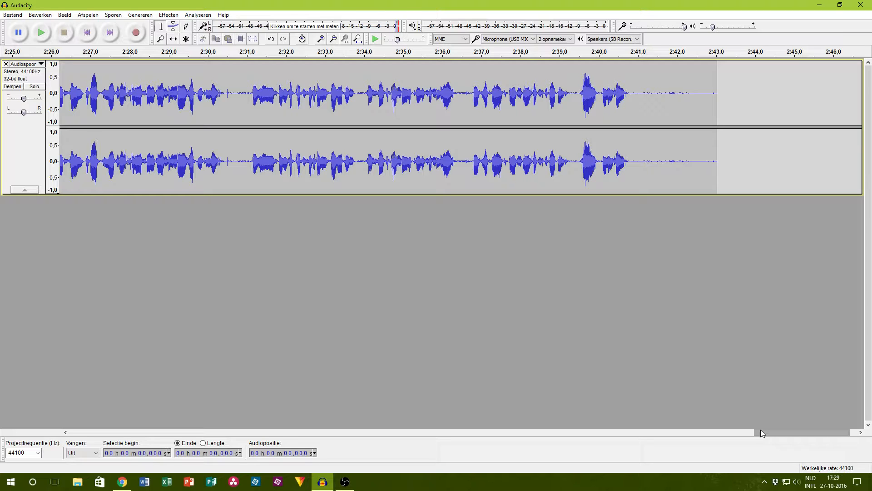
{"action": "left_click_drag", "start_coordinate": [808, 431], "coordinate": [468, 432]}
{"action": "left_click", "coordinate": [271, 82]}
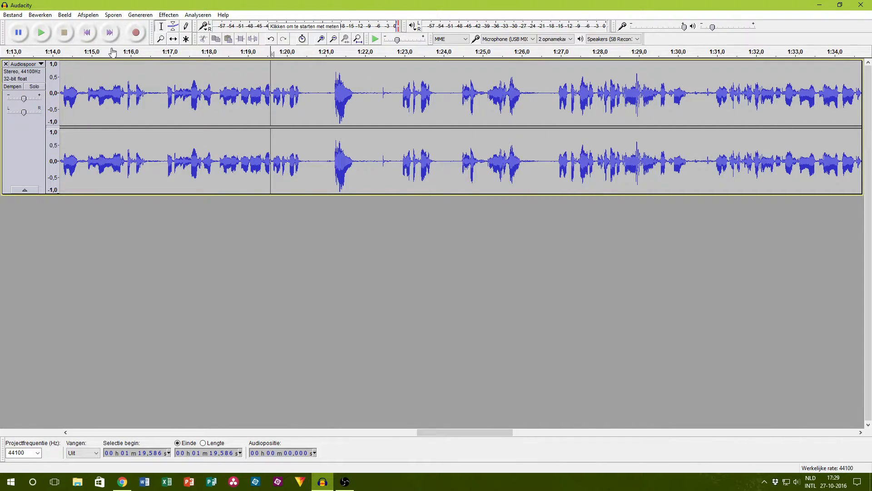
{"action": "left_click", "coordinate": [49, 34]}
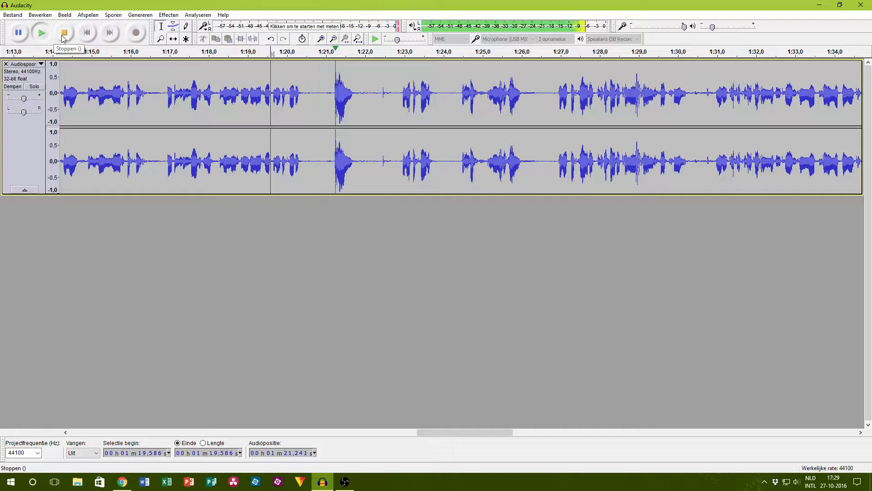
{"action": "key", "text": "XF86AudioRaiseVolume"}
{"action": "key", "text": "XF86AudioRaiseVolume"}
{"action": "key", "text": "XF86AudioRaiseVolume"}
{"action": "key", "text": "XF86AudioRaiseVolume"}
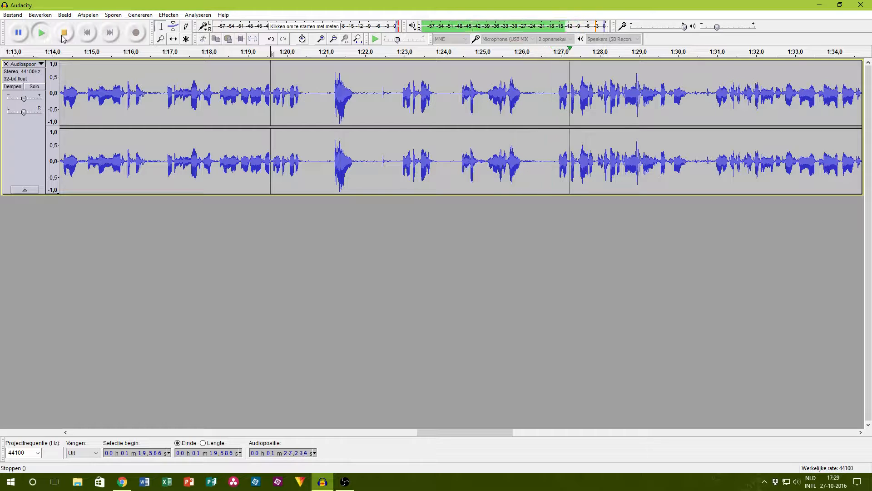
{"action": "left_click", "coordinate": [63, 35]}
{"action": "left_click", "coordinate": [46, 37]}
{"action": "left_click", "coordinate": [65, 37]}
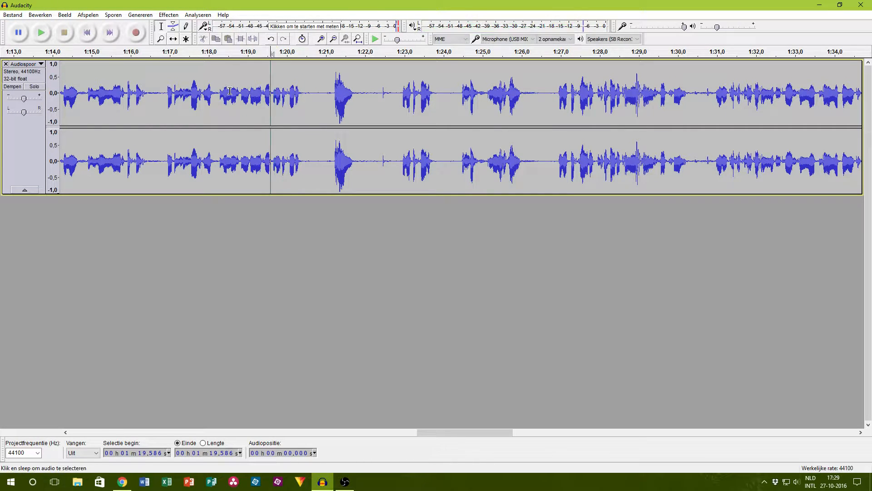
Step: Delete the passage from about 1:19.6 to 1:27 in the recording and play back the join
{"action": "left_click_drag", "start_coordinate": [277, 99], "coordinate": [566, 126]}
{"action": "key", "text": "Delete"}
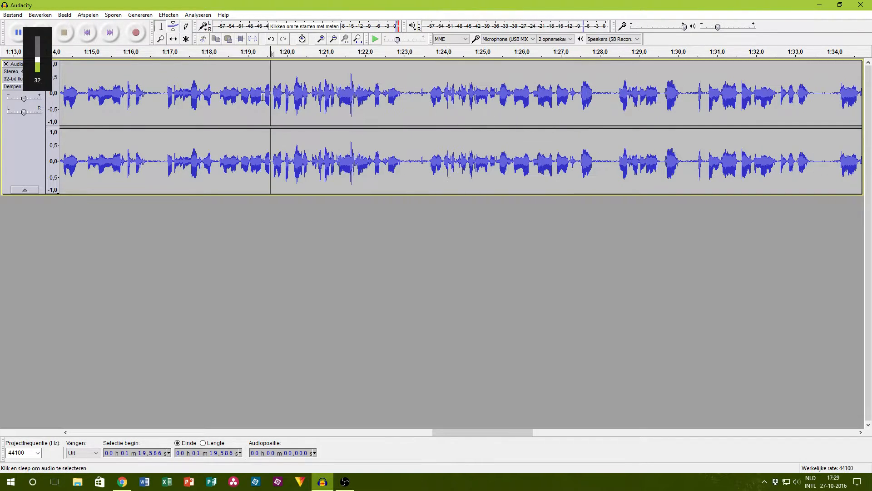
{"action": "left_click", "coordinate": [45, 28]}
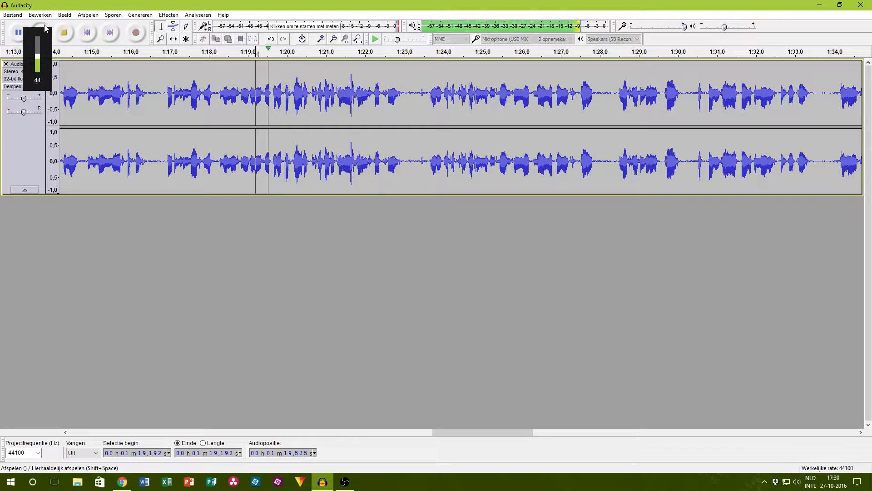
{"action": "left_click", "coordinate": [66, 34]}
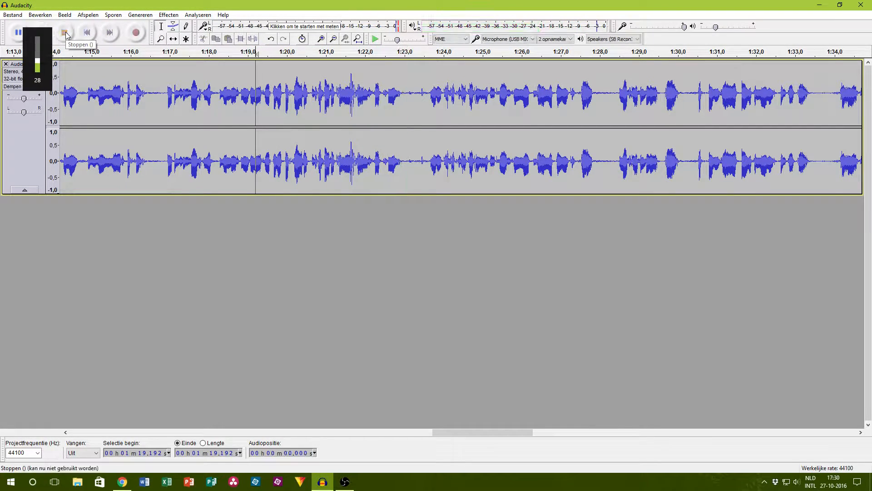
Step: Delete the unwanted opening of the recording, from 0 to about 5.3 s
{"action": "left_click_drag", "start_coordinate": [437, 431], "coordinate": [59, 392]}
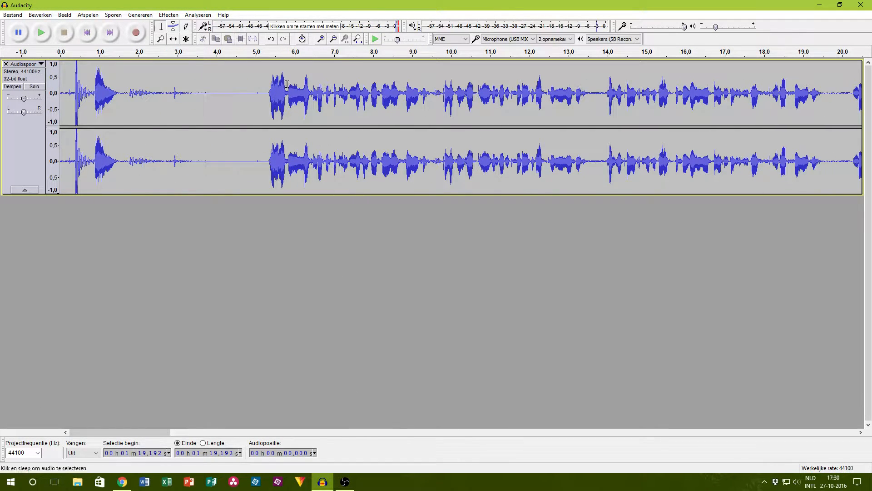
{"action": "left_click", "coordinate": [268, 91]}
{"action": "left_click", "coordinate": [64, 34]}
{"action": "left_click_drag", "start_coordinate": [273, 98], "coordinate": [36, 96]}
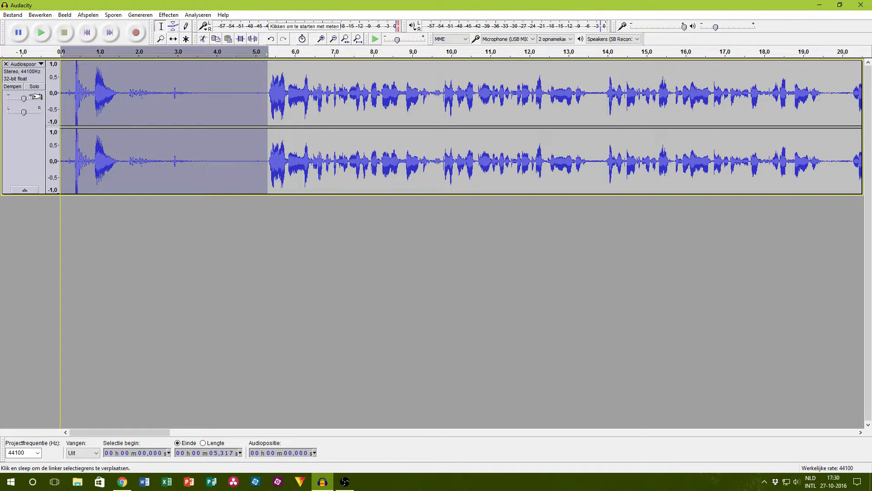
{"action": "key", "text": "Delete"}
Step: Delete the silence at the end of the recording from about 2:28.1 onward and check the ending
{"action": "left_click_drag", "start_coordinate": [148, 431], "coordinate": [829, 437]}
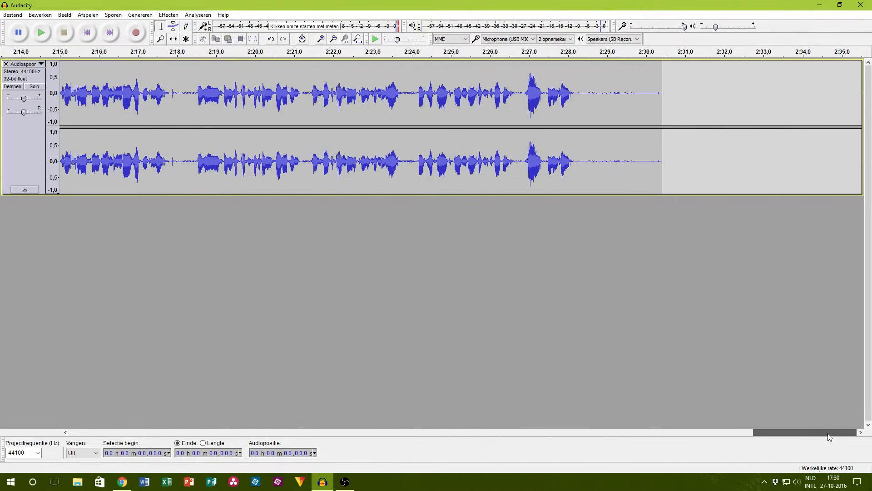
{"action": "left_click_drag", "start_coordinate": [574, 159], "coordinate": [668, 164]}
{"action": "key", "text": "Delete"}
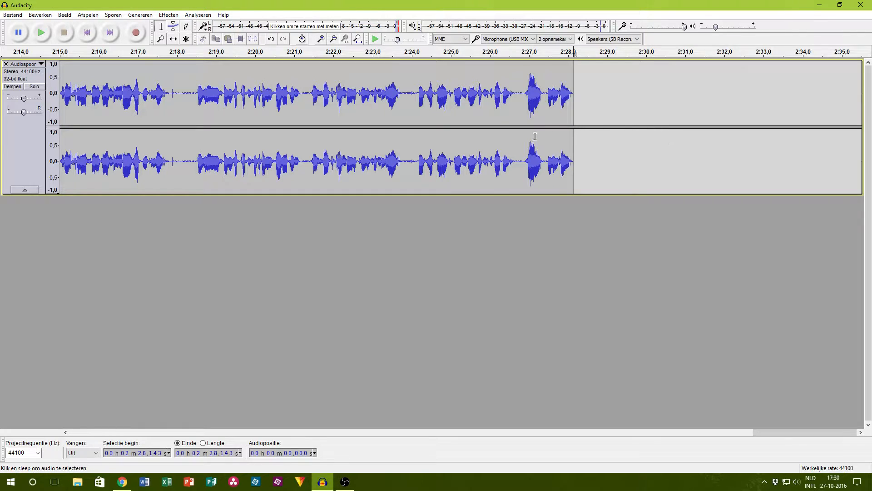
{"action": "left_click", "coordinate": [36, 26]}
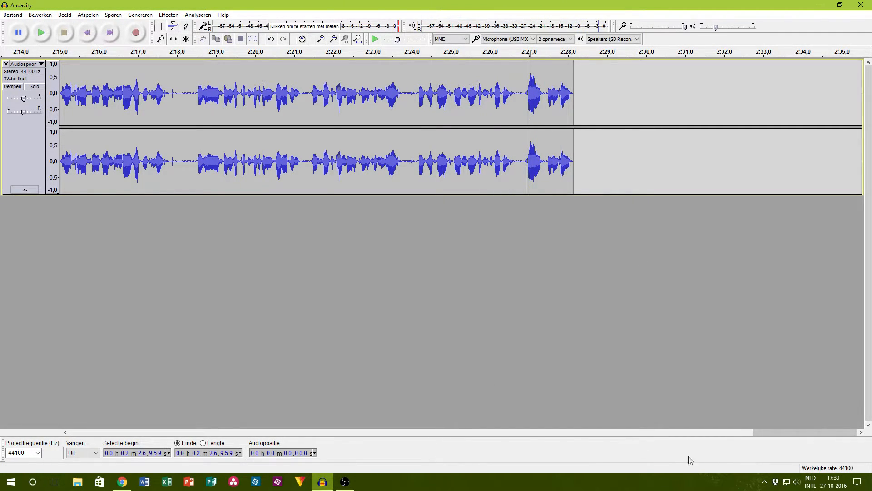
Step: Export the audio as a 16-bit PCM WAV named VoiceOver into the 007-ExpensiveGear folder with empty metadata, and close Audacity
{"action": "left_click_drag", "start_coordinate": [816, 435], "coordinate": [159, 387]}
{"action": "key", "text": "ctrl+shift+e"}
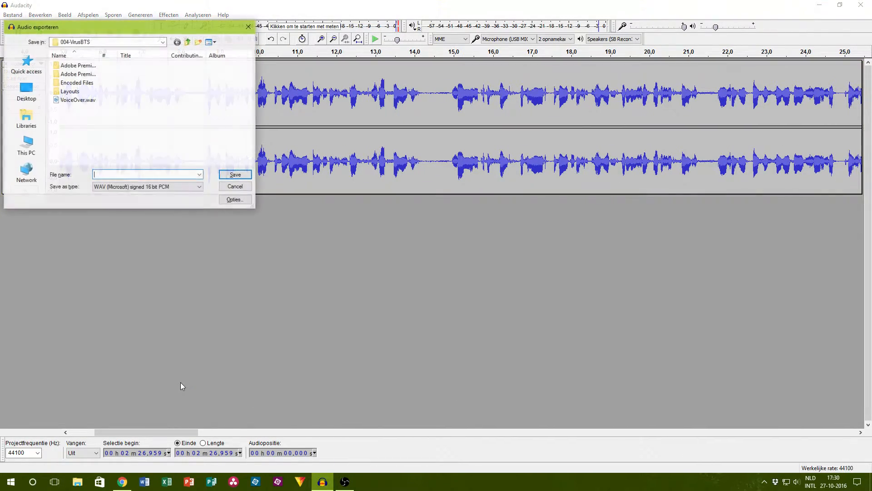
{"action": "left_click", "coordinate": [188, 42]}
{"action": "scroll", "coordinate": [91, 132], "scroll_direction": "down", "scroll_amount": 1}
{"action": "double_click", "coordinate": [75, 134]}
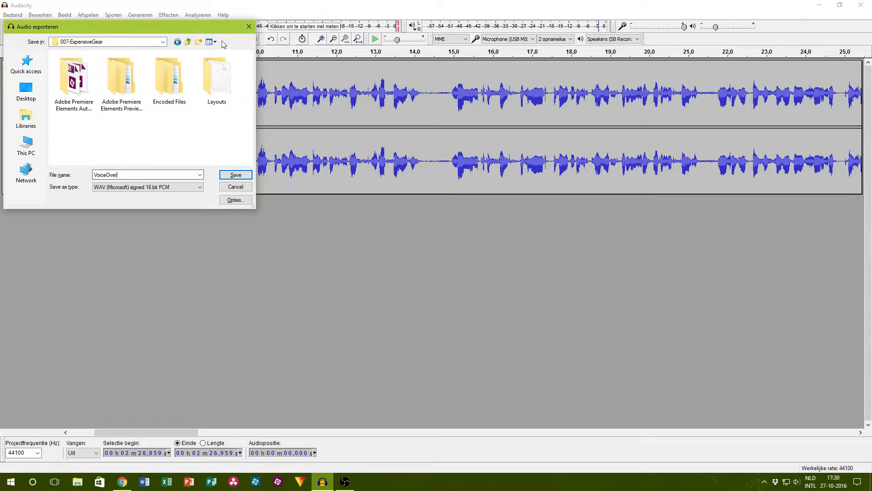
{"action": "left_click", "coordinate": [236, 175]}
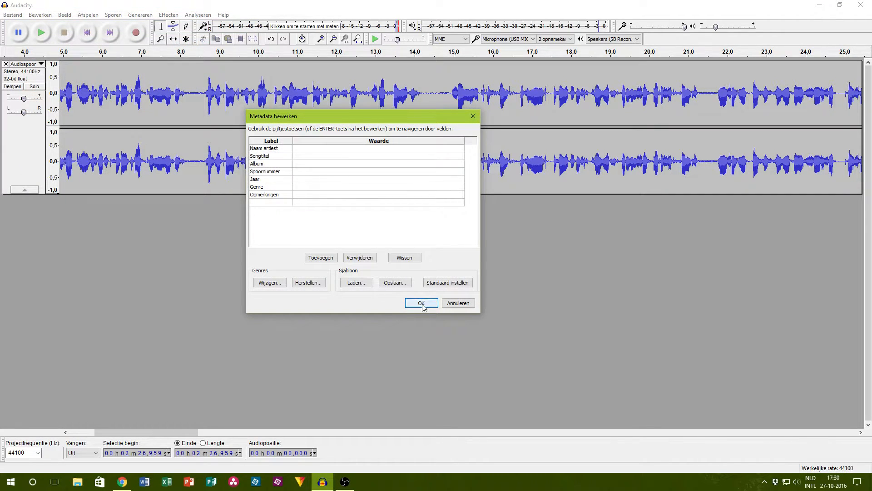
{"action": "left_click", "coordinate": [422, 303]}
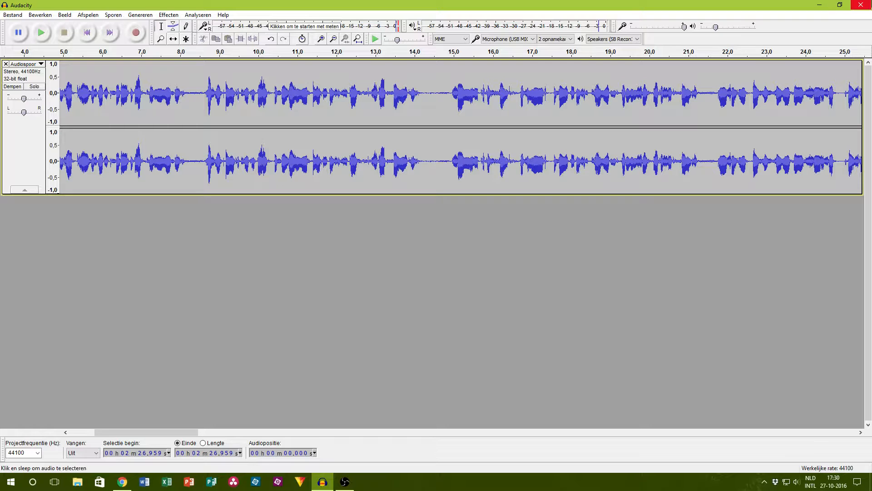
{"action": "left_click", "coordinate": [861, 5]}
{"action": "left_click", "coordinate": [440, 274]}
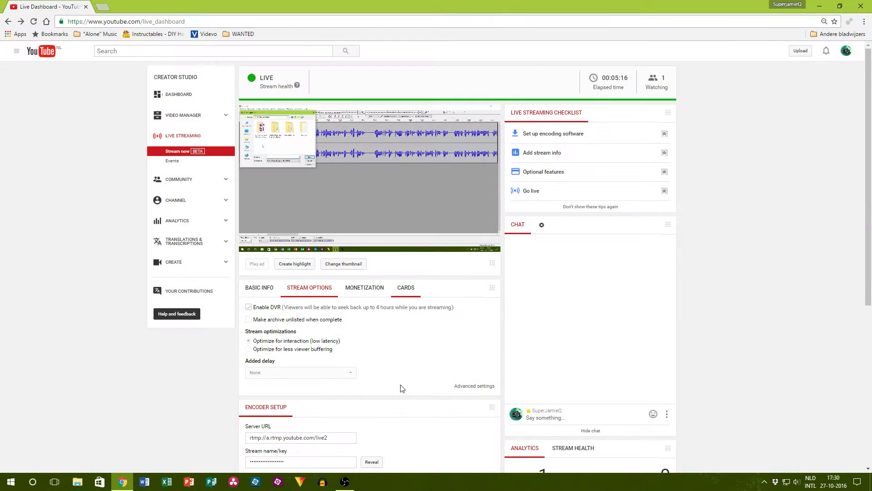
Step: Create a new project in the Adobe Premiere Elements 13 Video Editor and start adding media from files and folders
{"action": "left_click", "coordinate": [277, 483]}
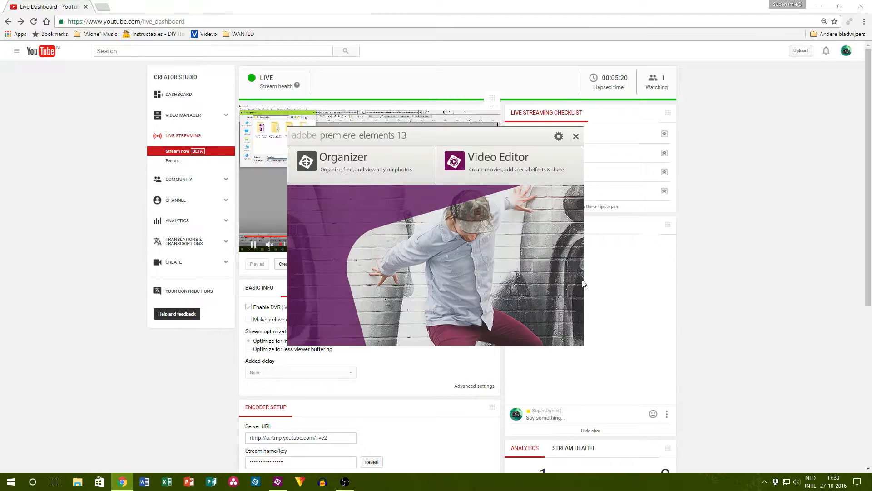
{"action": "mouse_move", "coordinate": [476, 172]}
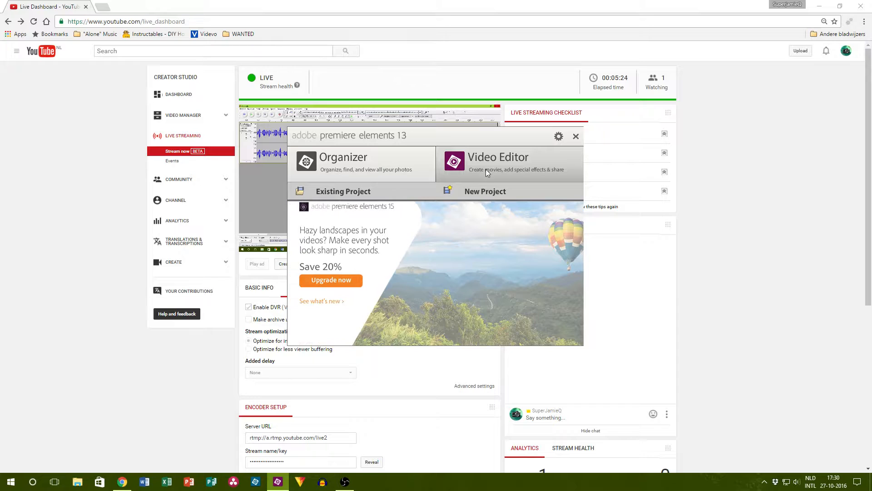
{"action": "left_click", "coordinate": [485, 191]}
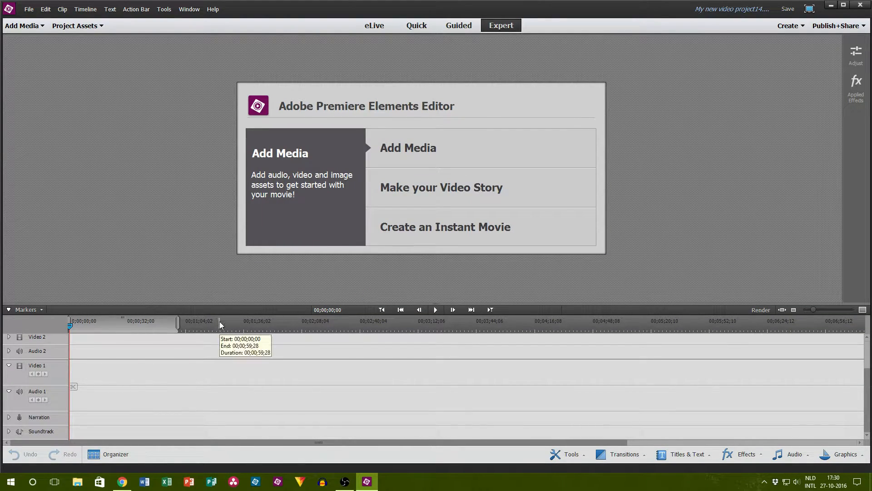
{"action": "left_click", "coordinate": [24, 21]}
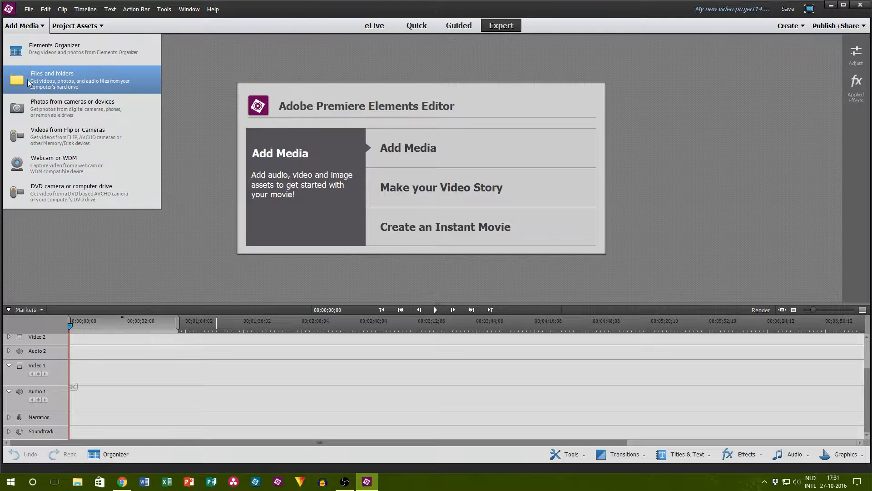
{"action": "left_click", "coordinate": [30, 78]}
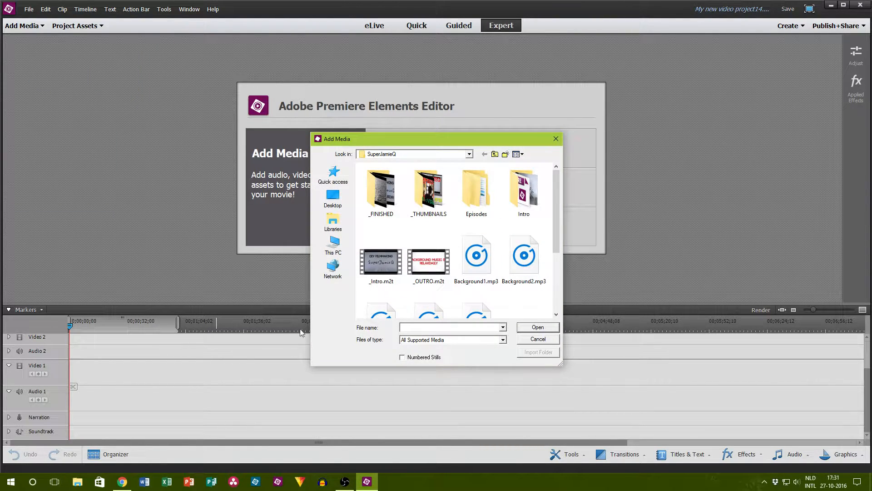
Step: Switch to File Explorer and preview Background1.mp3 from the channel's folder under Videos
{"action": "left_click", "coordinate": [77, 481]}
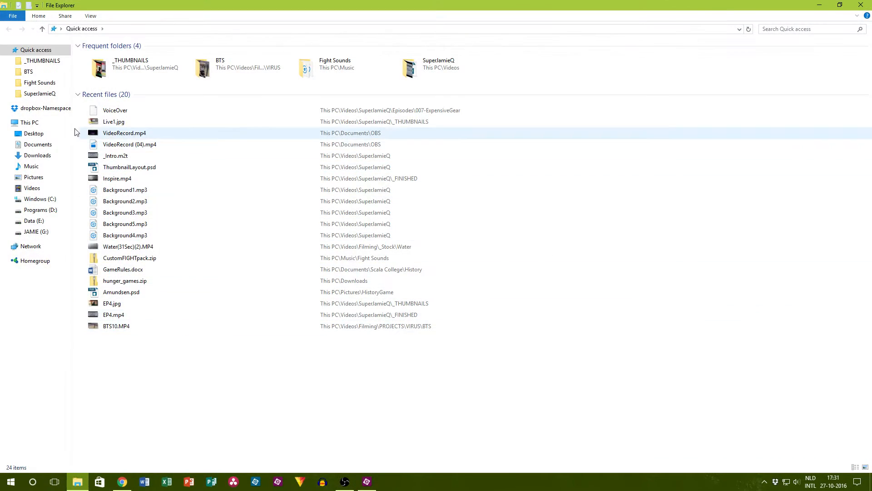
{"action": "left_click", "coordinate": [33, 190]}
{"action": "double_click", "coordinate": [293, 71]}
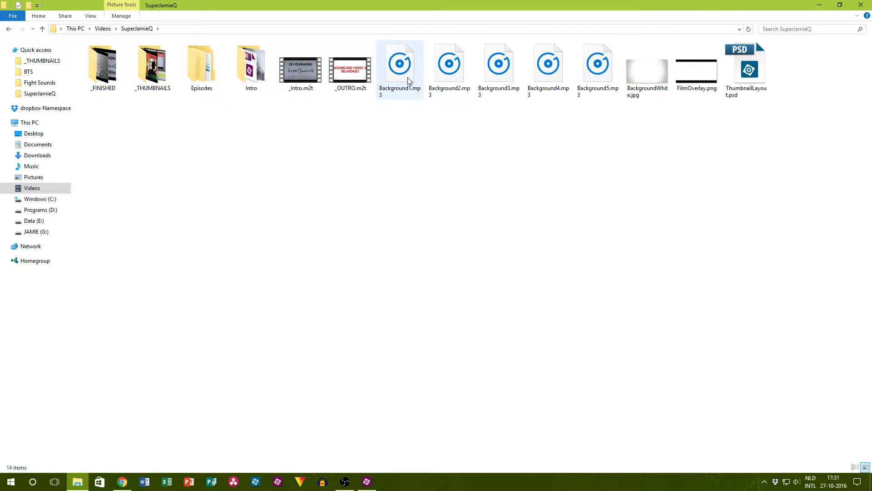
{"action": "double_click", "coordinate": [388, 76]}
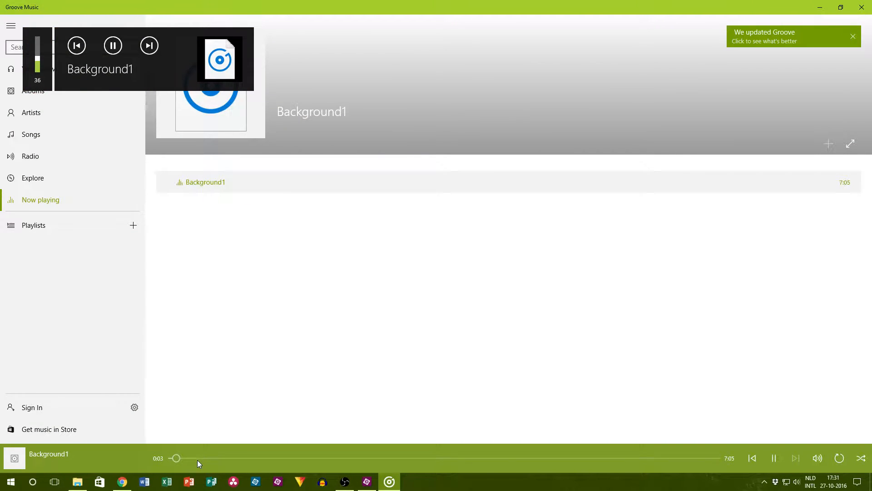
{"action": "left_click", "coordinate": [861, 7]}
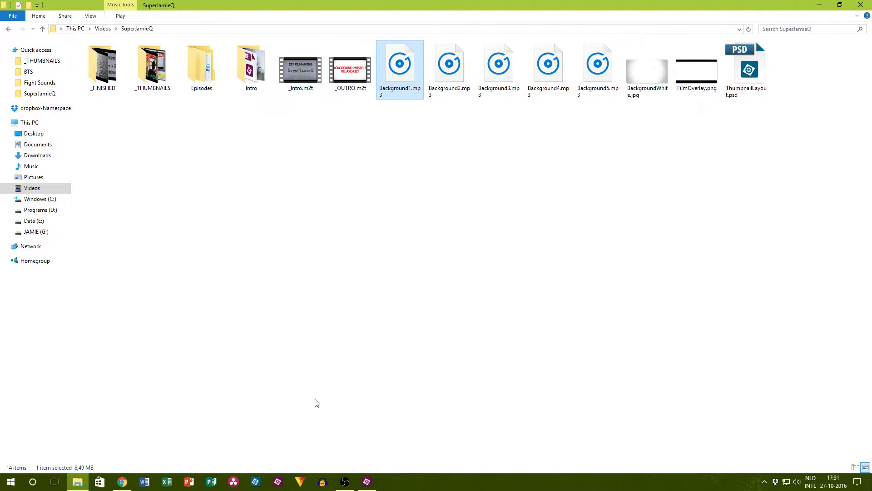
Step: Switch back to Premiere Elements and import _Intro.m2t, _OUTRO.m2t, Background1.mp3, BackgroundWhite.jpg and FilmOverlay.png from the SuperJamieQ folder
{"action": "left_click", "coordinate": [367, 481]}
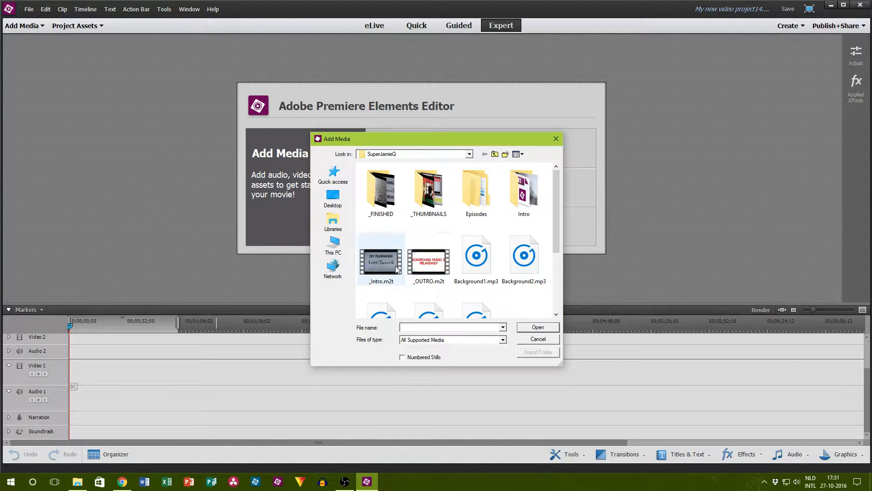
{"action": "left_click", "coordinate": [395, 270]}
{"action": "left_click", "coordinate": [441, 261], "text": "ctrl"}
{"action": "scroll", "coordinate": [443, 253], "scroll_direction": "down", "scroll_amount": 3}
{"action": "scroll", "coordinate": [448, 248], "scroll_direction": "up", "scroll_amount": 1}
{"action": "left_click", "coordinate": [480, 210], "text": "ctrl"}
{"action": "scroll", "coordinate": [477, 255], "scroll_direction": "down", "scroll_amount": 1}
{"action": "left_click", "coordinate": [524, 220], "text": "ctrl"}
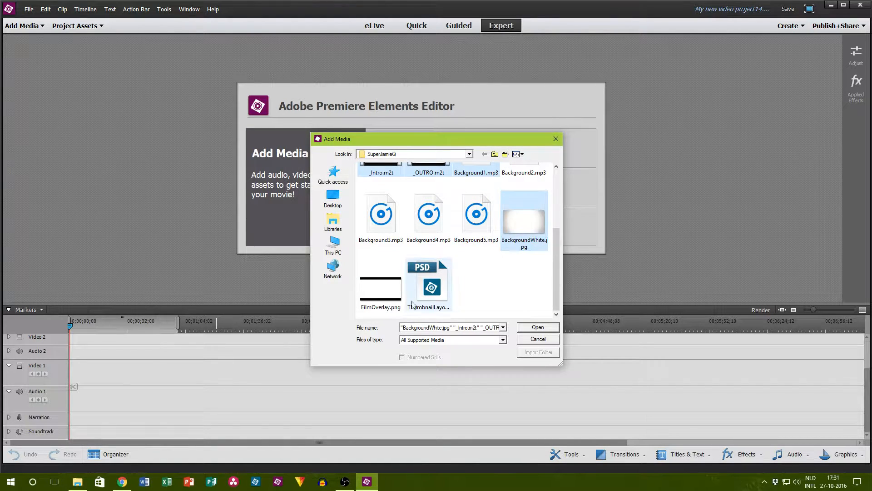
{"action": "left_click", "coordinate": [378, 296], "text": "ctrl"}
{"action": "scroll", "coordinate": [503, 308], "scroll_direction": "up", "scroll_amount": 3}
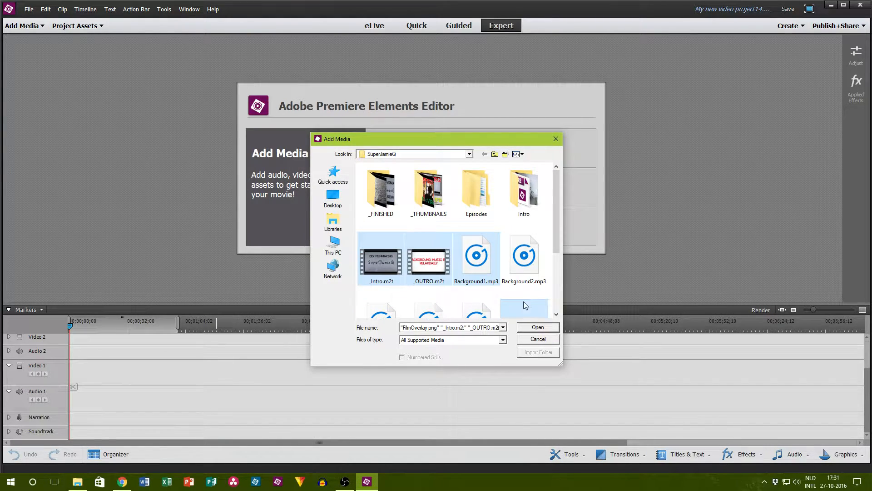
{"action": "left_click", "coordinate": [522, 326]}
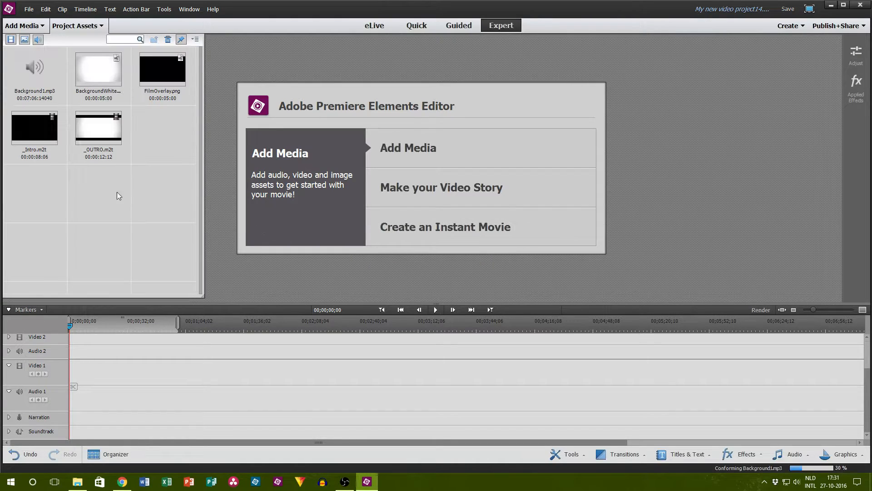
Step: Place _Intro.m2t at the start of Video 1 with BackgroundWhite.jpg directly behind it, and move the playhead near the intro's end
{"action": "left_click_drag", "start_coordinate": [96, 136], "coordinate": [122, 235]}
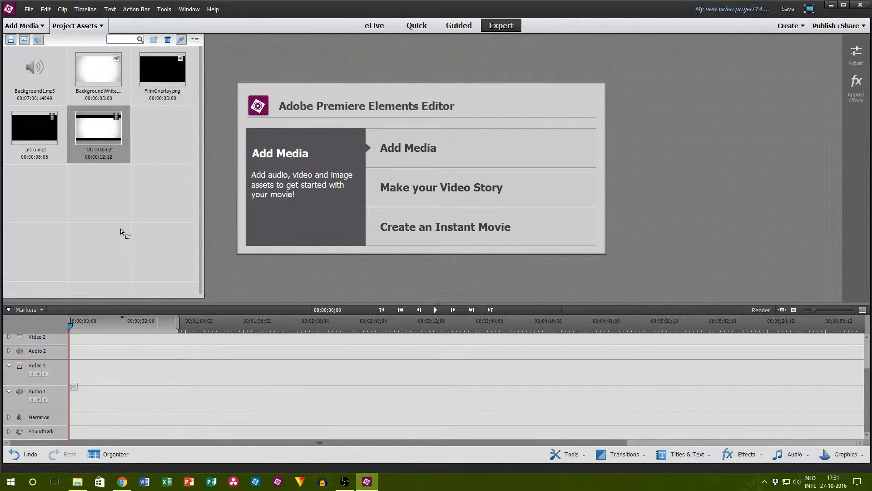
{"action": "left_click_drag", "start_coordinate": [28, 139], "coordinate": [37, 400]}
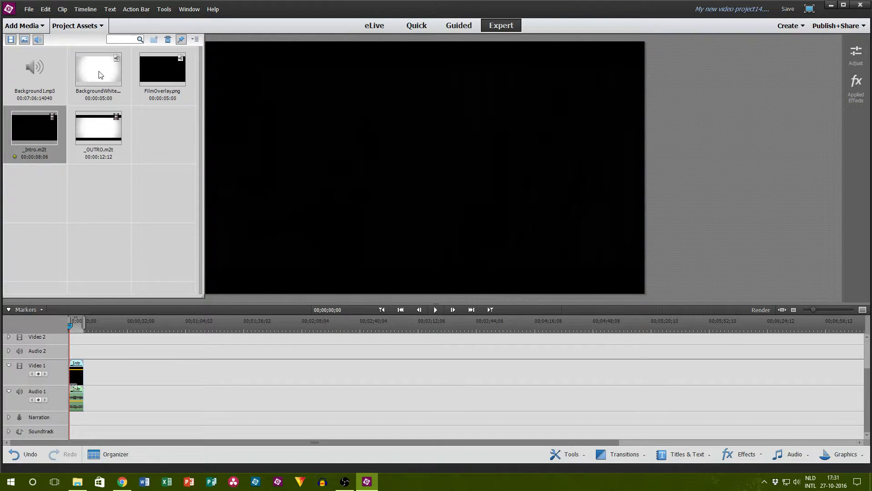
{"action": "left_click_drag", "start_coordinate": [100, 75], "coordinate": [87, 358]}
{"action": "left_click_drag", "start_coordinate": [80, 324], "coordinate": [82, 326]}
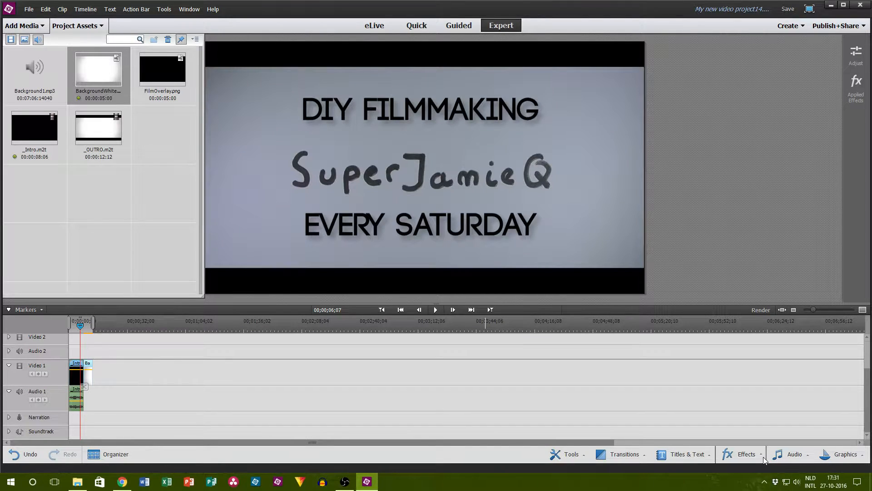
Step: Add a transition between the intro clip and the white background clip on Video 1
{"action": "left_click", "coordinate": [741, 454]}
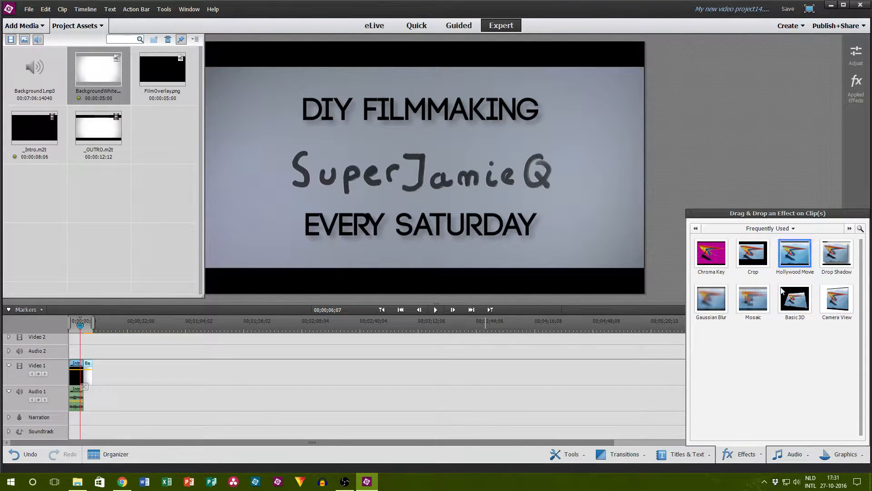
{"action": "left_click", "coordinate": [625, 453]}
{"action": "left_click_drag", "start_coordinate": [619, 366], "coordinate": [147, 346]}
{"action": "left_click_drag", "start_coordinate": [82, 372], "coordinate": [83, 372]}
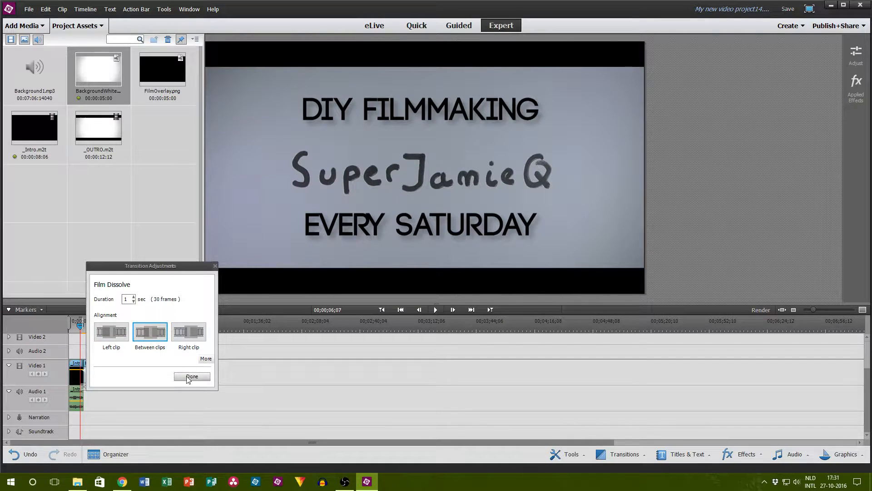
{"action": "left_click", "coordinate": [192, 377]}
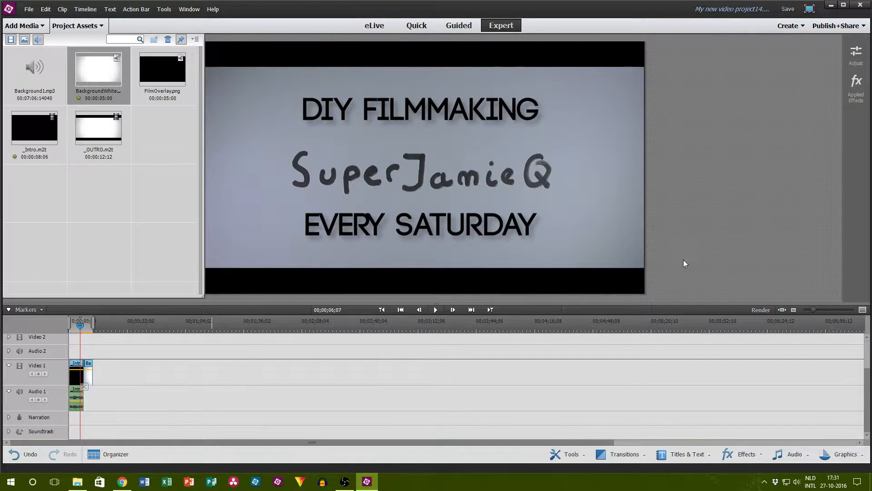
Step: Place FilmOverlay.png on Video 3 over the join between intro and white background, and play the join to check it
{"action": "left_click_drag", "start_coordinate": [813, 313], "coordinate": [821, 312]}
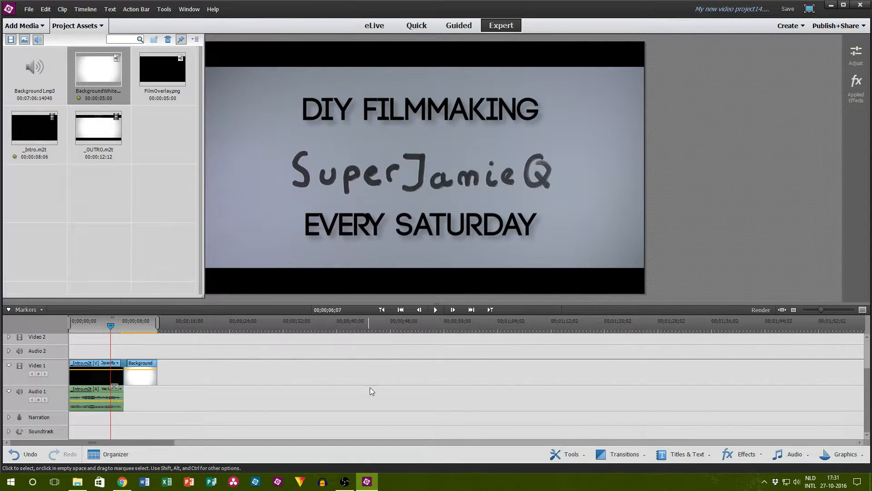
{"action": "left_click", "coordinate": [152, 75]}
{"action": "left_click_drag", "start_coordinate": [152, 75], "coordinate": [123, 362]}
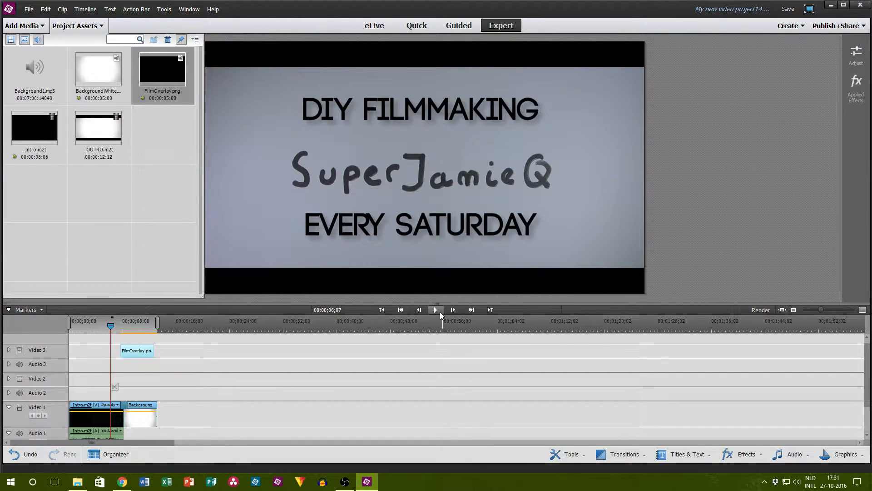
{"action": "left_click", "coordinate": [439, 311]}
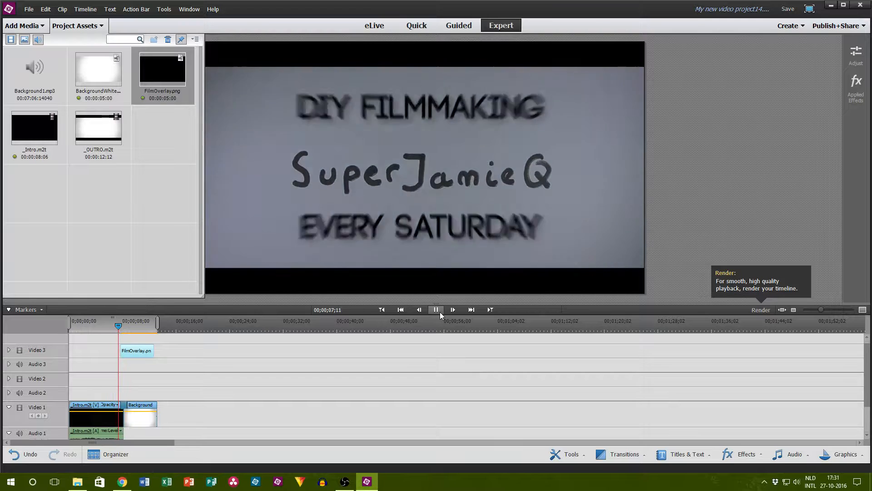
{"action": "left_click", "coordinate": [440, 312]}
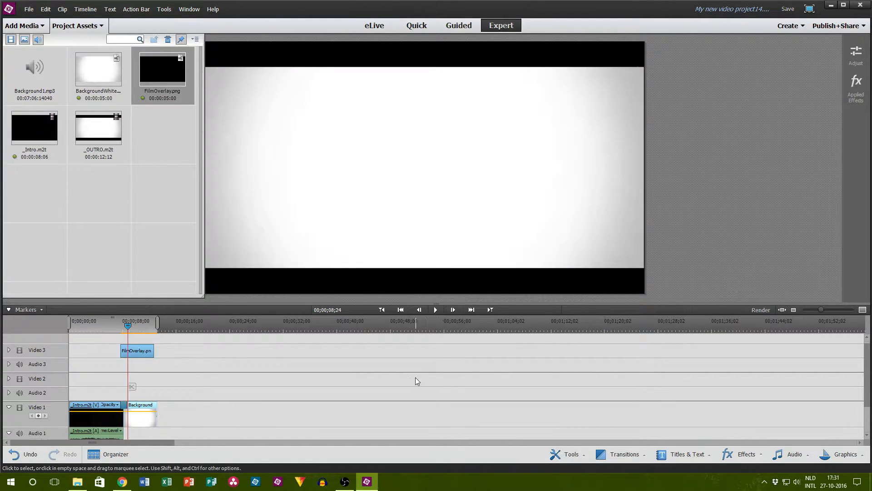
Step: Bring VoiceOver.wav from the Episodes subfolder 007-ExpensiveGear in File Explorer onto the Narration track, starting where the intro ends
{"action": "scroll", "coordinate": [334, 392], "scroll_direction": "down", "scroll_amount": 3}
{"action": "left_click", "coordinate": [78, 481]}
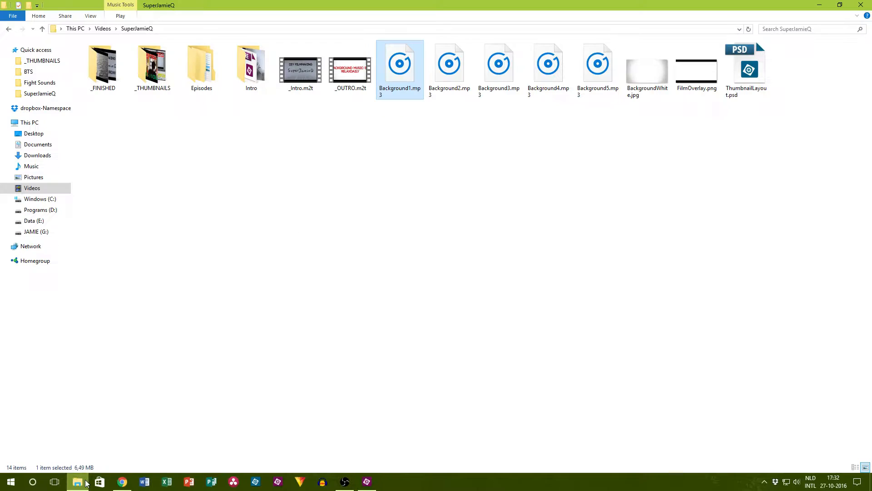
{"action": "double_click", "coordinate": [212, 76]}
{"action": "double_click", "coordinate": [299, 67]}
{"action": "left_click_drag", "start_coordinate": [350, 66], "coordinate": [368, 486]}
{"action": "left_click_drag", "start_coordinate": [202, 433], "coordinate": [126, 421]}
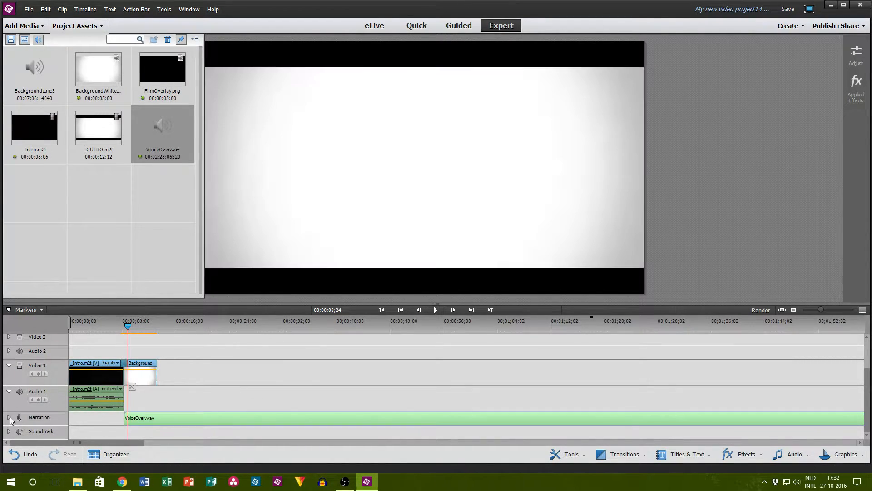
Step: Raise the voice-over clip's volume on the Narration track and play the passage from the intro into the voice-over
{"action": "left_click", "coordinate": [9, 417]}
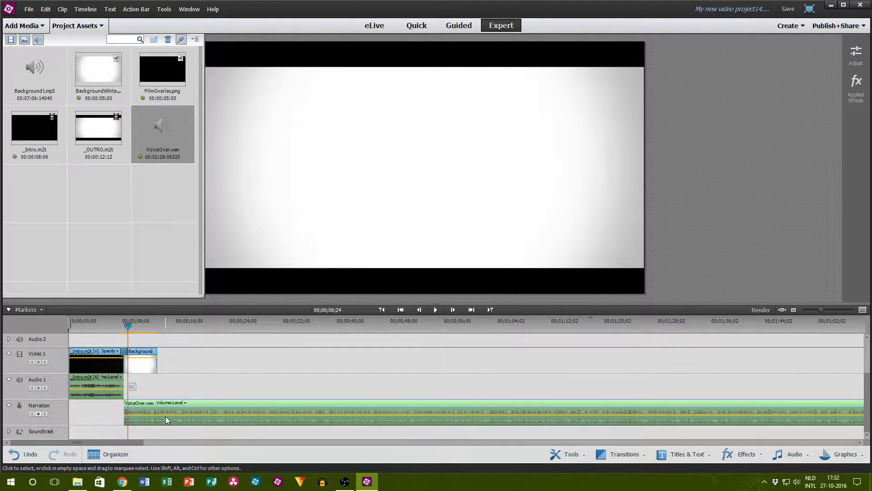
{"action": "left_click_drag", "start_coordinate": [170, 415], "coordinate": [172, 389]}
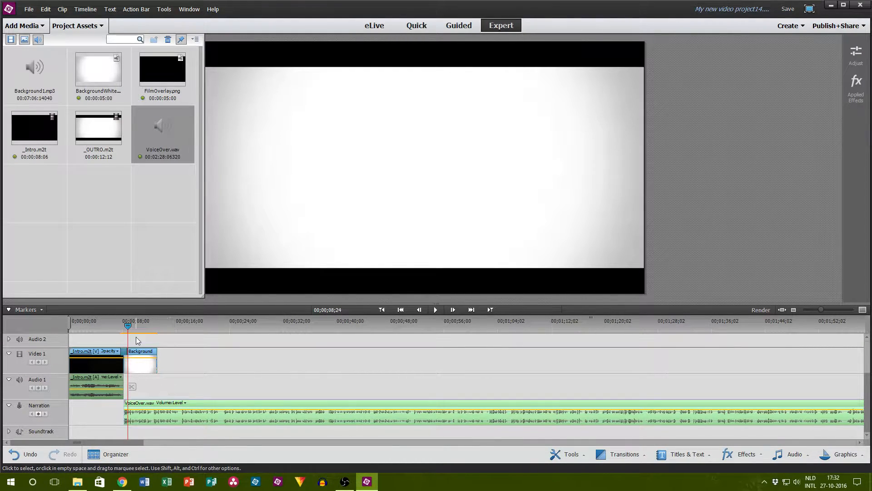
{"action": "left_click_drag", "start_coordinate": [121, 329], "coordinate": [122, 326]}
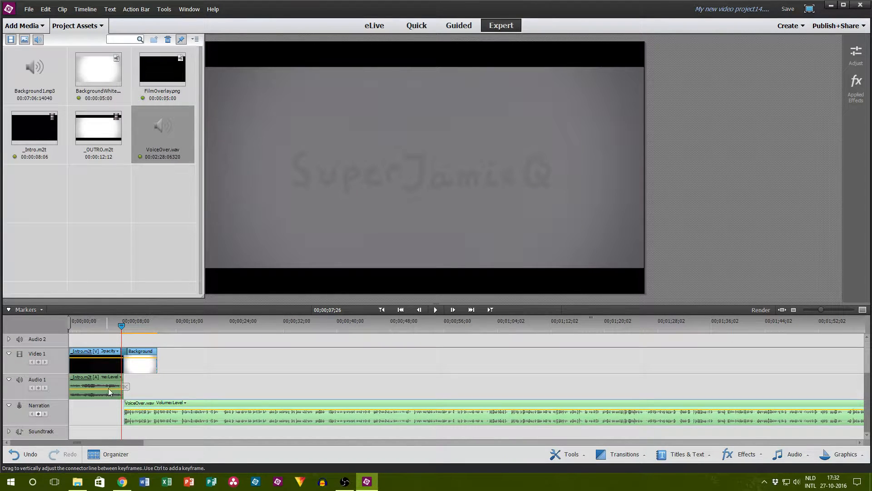
{"action": "left_click_drag", "start_coordinate": [121, 326], "coordinate": [94, 327]}
{"action": "left_click", "coordinate": [438, 309]}
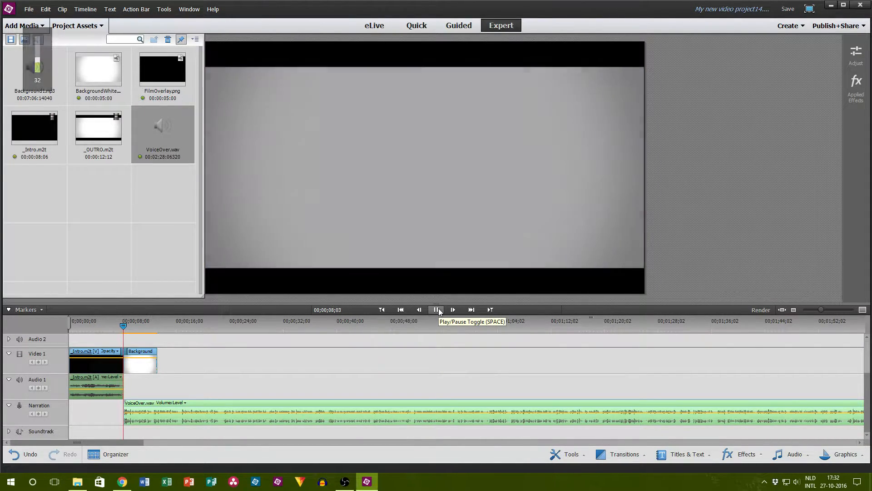
{"action": "left_click", "coordinate": [438, 308]}
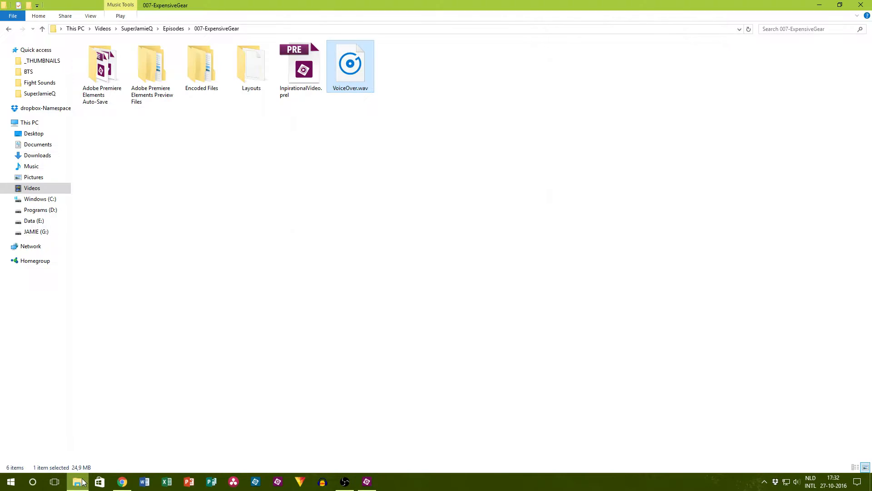
Step: Go back up to the SuperJamieQ folder in File Explorer to view its files, and return to Premiere Elements
{"action": "left_click", "coordinate": [77, 482]}
{"action": "left_click", "coordinate": [174, 29]}
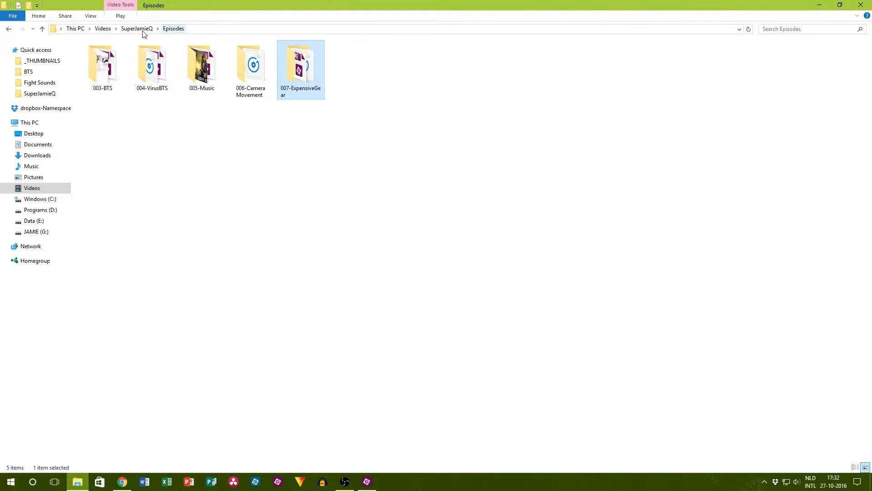
{"action": "left_click", "coordinate": [136, 29]}
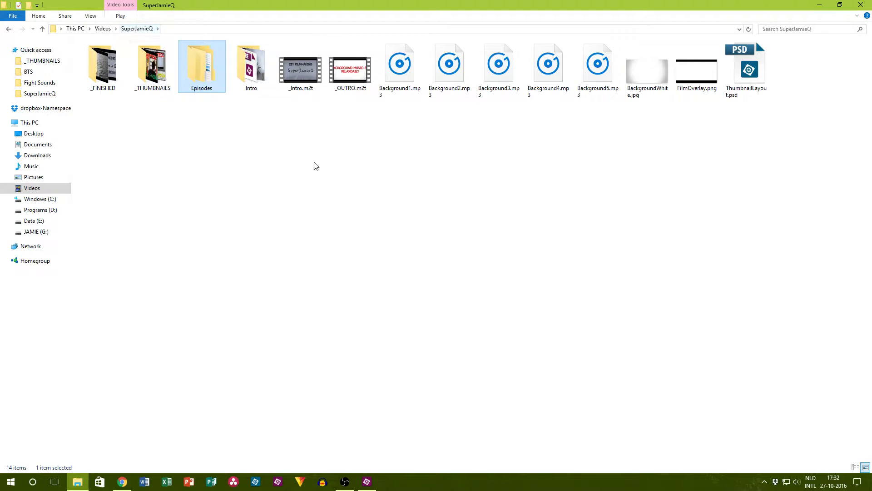
{"action": "key", "text": "alt+Tab"}
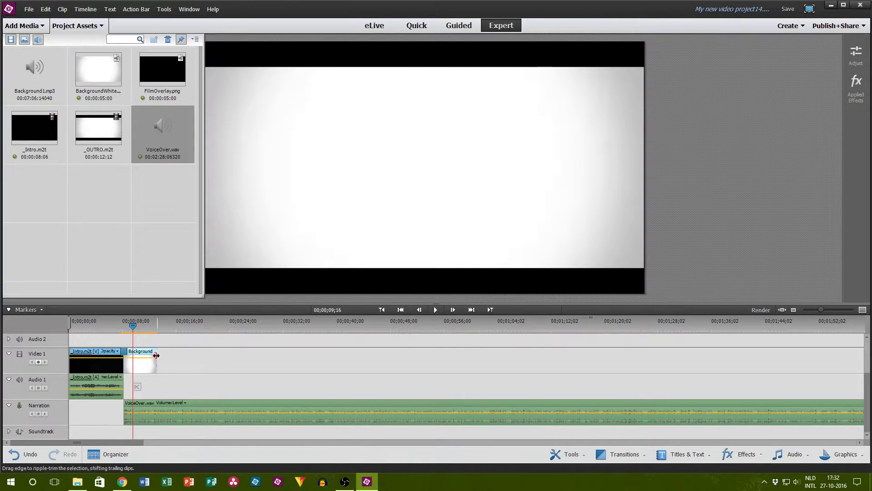
Step: Place Background1.mp3 on the Soundtrack track from about 5 seconds, with a fade-in that ends just after the voice-over begins
{"action": "left_click", "coordinate": [99, 225]}
{"action": "left_click_drag", "start_coordinate": [51, 97], "coordinate": [127, 434]}
{"action": "right_click", "coordinate": [127, 434]}
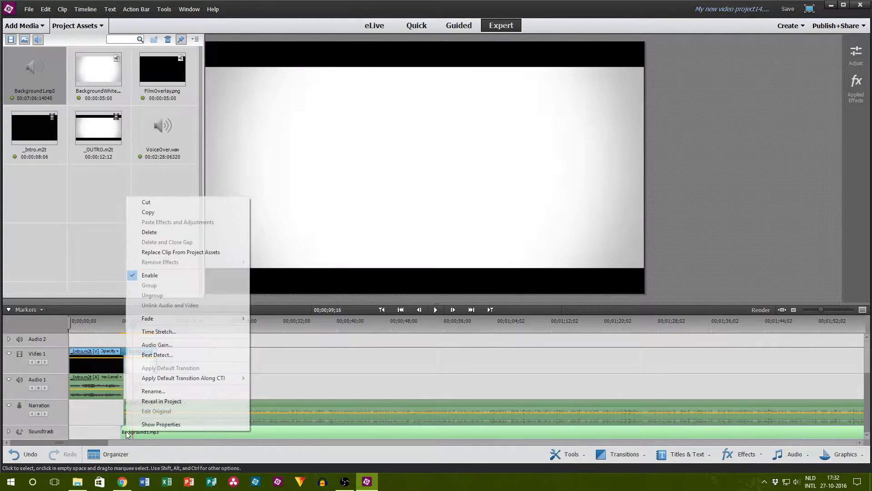
{"action": "mouse_move", "coordinate": [149, 319]}
{"action": "left_click", "coordinate": [109, 319]}
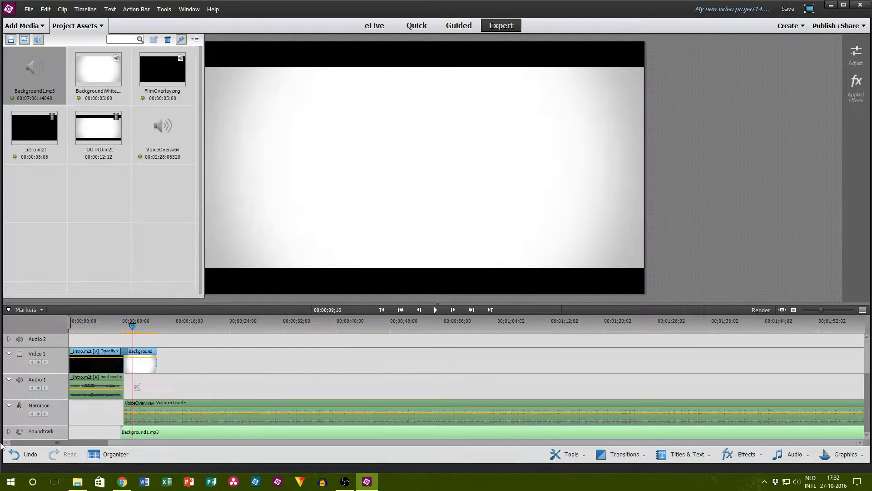
{"action": "left_click", "coordinate": [9, 432]}
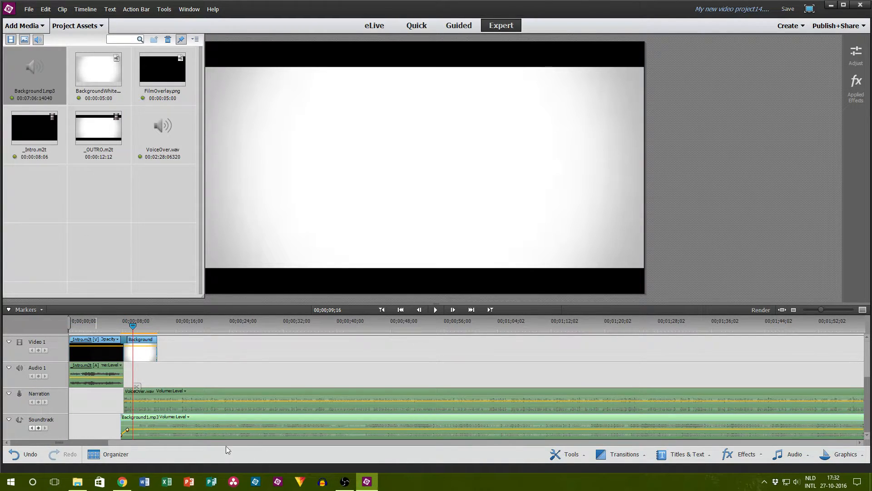
{"action": "left_click_drag", "start_coordinate": [186, 430], "coordinate": [127, 435]}
Step: Play the timeline from the beginning to check how the intro, background music and voice-over sound together
{"action": "left_click_drag", "start_coordinate": [133, 326], "coordinate": [16, 320]}
{"action": "left_click", "coordinate": [67, 26]}
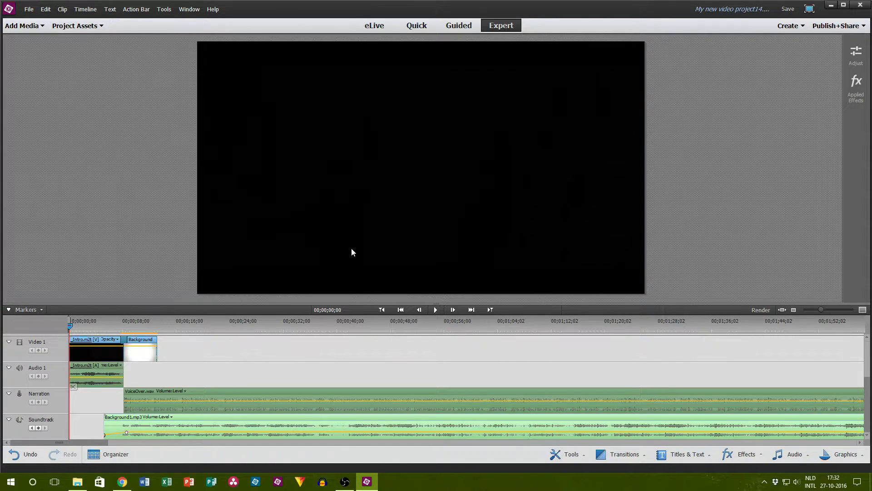
{"action": "left_click", "coordinate": [435, 310]}
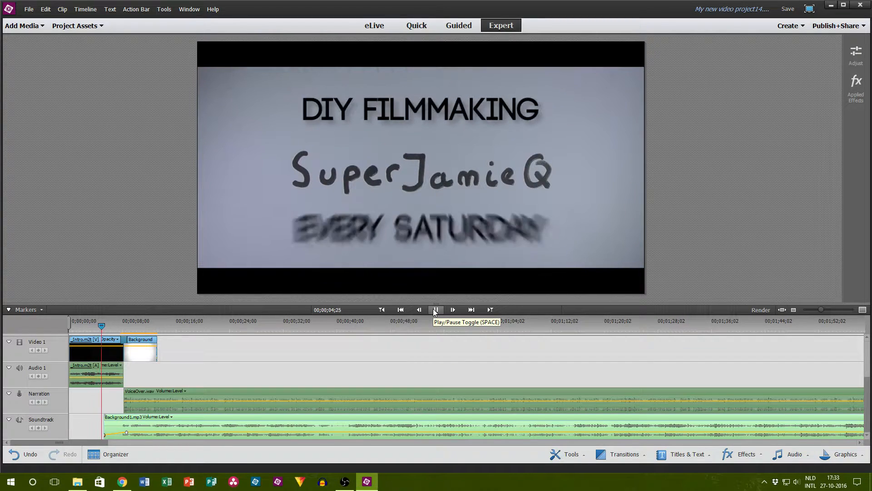
{"action": "left_click", "coordinate": [434, 310]}
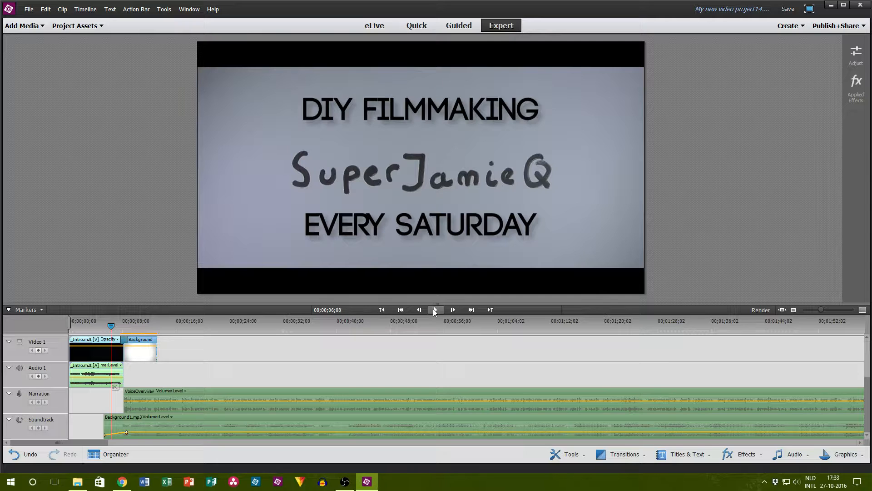
{"action": "left_click", "coordinate": [434, 310]}
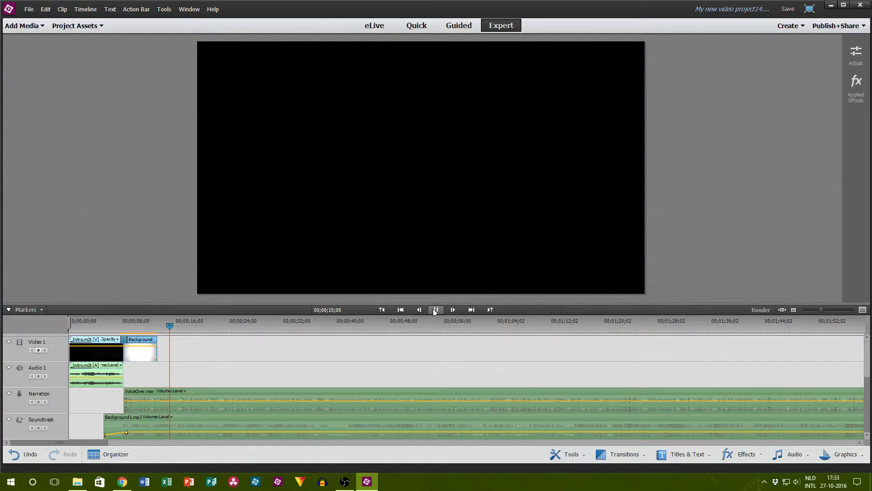
{"action": "key", "text": "space"}
Step: Lower the background music's volume on the Soundtrack track slightly and play the passage again to check the balance
{"action": "left_click", "coordinate": [147, 431]}
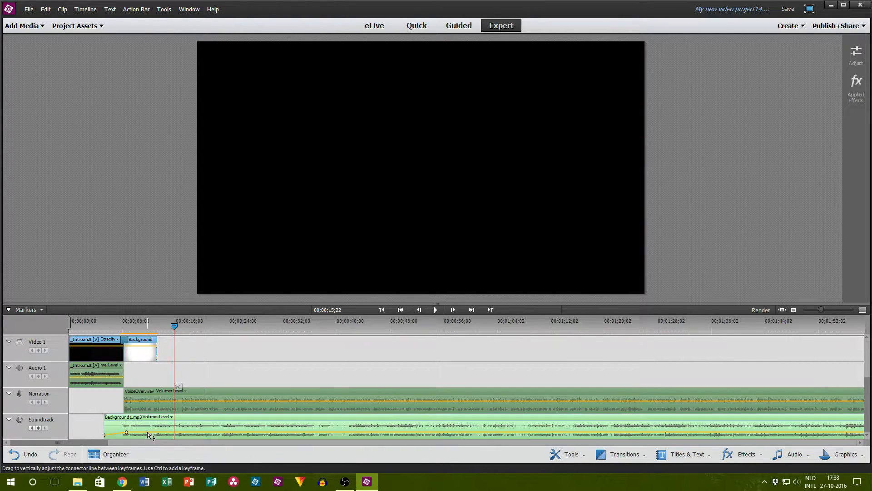
{"action": "left_click_drag", "start_coordinate": [149, 432], "coordinate": [150, 433]}
{"action": "left_click", "coordinate": [434, 310]}
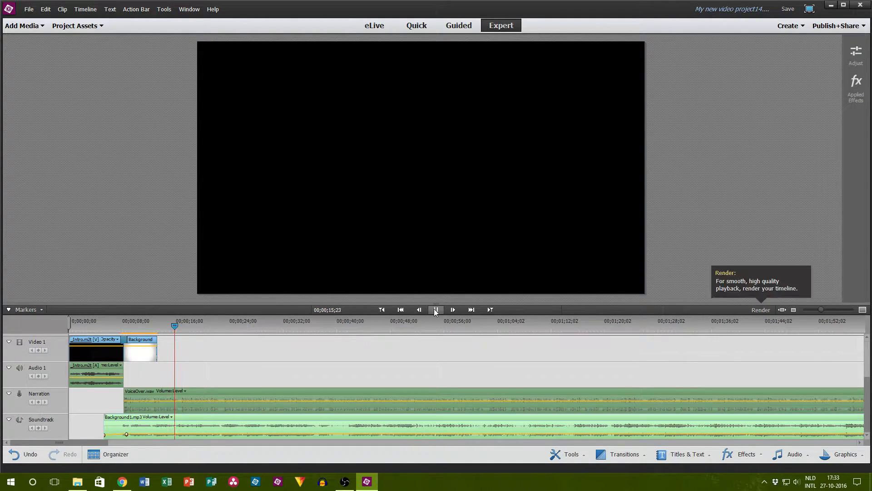
{"action": "left_click", "coordinate": [436, 310]}
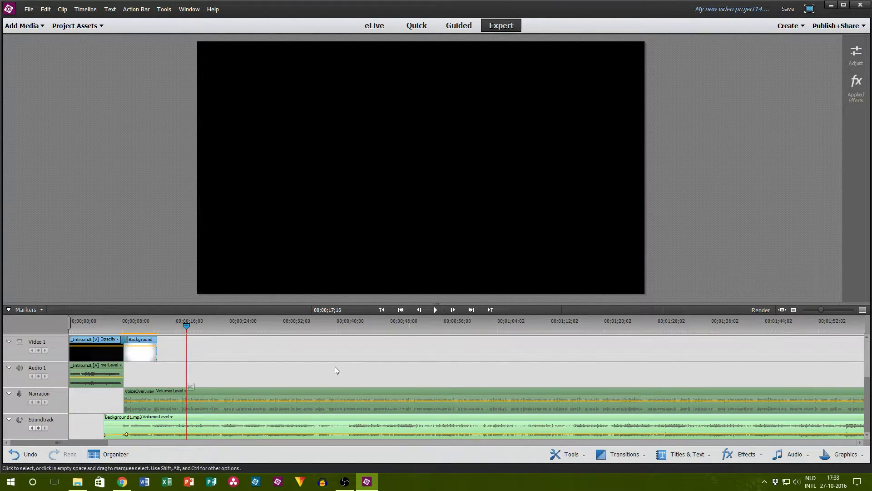
Step: Extend the BackgroundWhite.jpg clip on Video 1 until it ends at about 1 minute 7 seconds
{"action": "scroll", "coordinate": [272, 377], "scroll_direction": "up", "scroll_amount": 3}
{"action": "left_click_drag", "start_coordinate": [159, 408], "coordinate": [522, 409]}
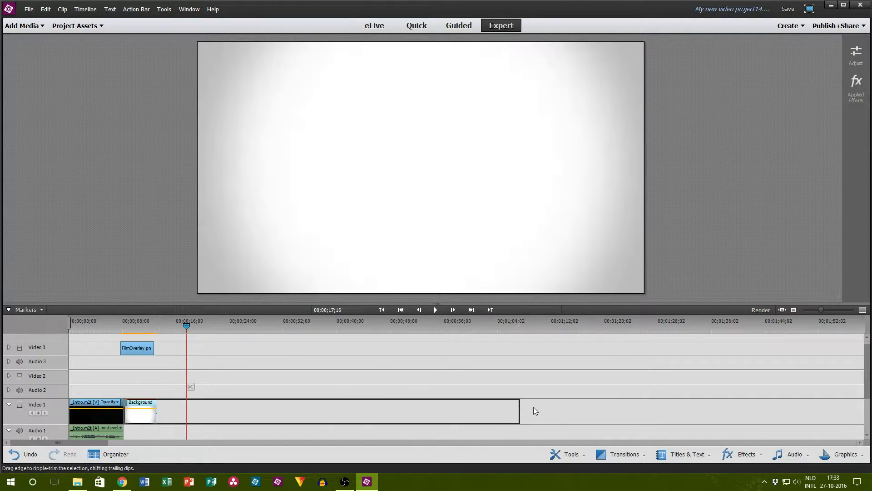
{"action": "scroll", "coordinate": [559, 412], "scroll_direction": "down", "scroll_amount": 3}
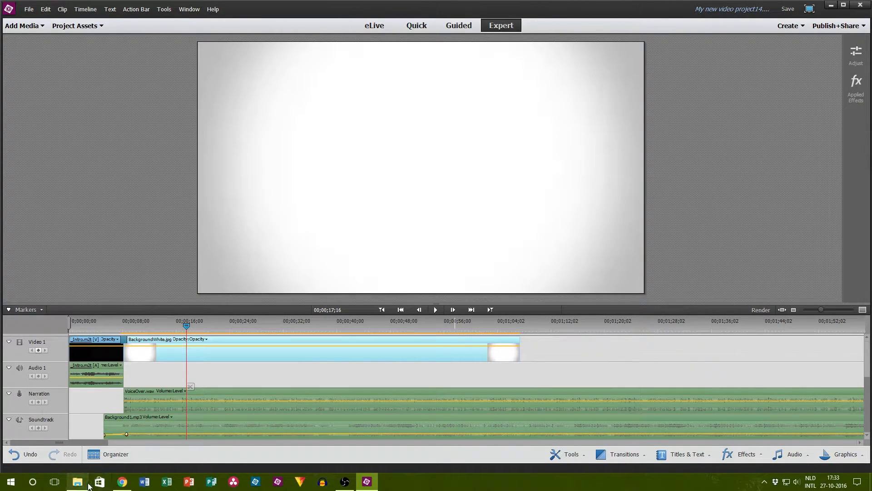
Step: Switch to Chrome to check the live stream on the YouTube Live Dashboard, and return to Premiere Elements
{"action": "left_click", "coordinate": [121, 481]}
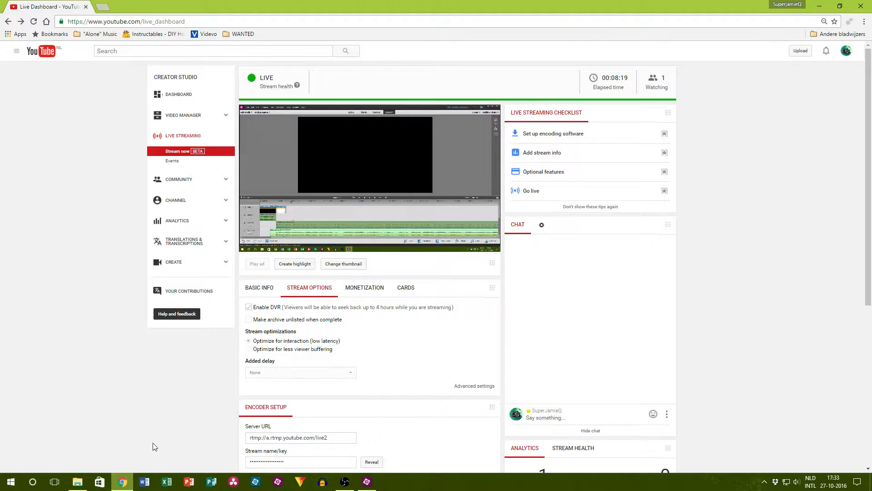
{"action": "scroll", "coordinate": [155, 436], "scroll_direction": "down", "scroll_amount": 3}
{"action": "left_click", "coordinate": [121, 481]}
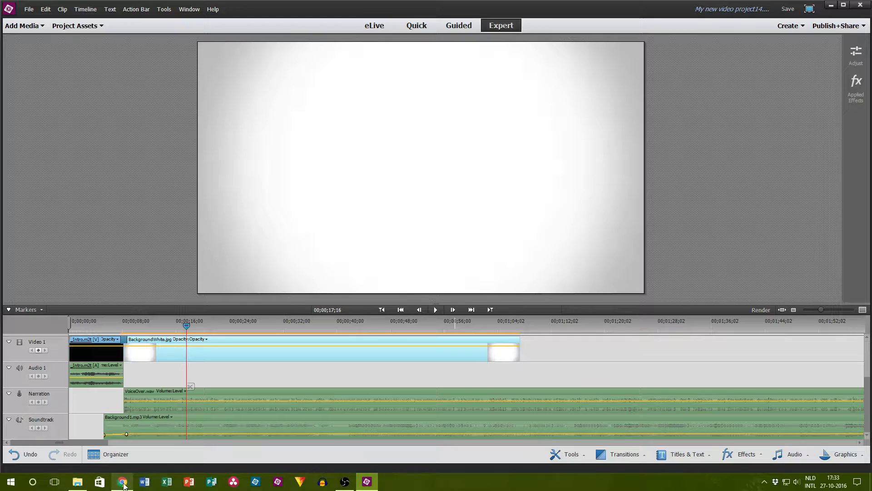
Step: Extend the FilmOverlay.png clip on Video 3 until it ends at about 1 minute 1 second
{"action": "scroll", "coordinate": [320, 377], "scroll_direction": "up", "scroll_amount": 3}
{"action": "scroll", "coordinate": [254, 379], "scroll_direction": "down", "scroll_amount": 1}
{"action": "scroll", "coordinate": [189, 379], "scroll_direction": "up", "scroll_amount": 2}
{"action": "left_click_drag", "start_coordinate": [155, 356], "coordinate": [473, 369]}
{"action": "scroll", "coordinate": [473, 370], "scroll_direction": "down", "scroll_amount": 4}
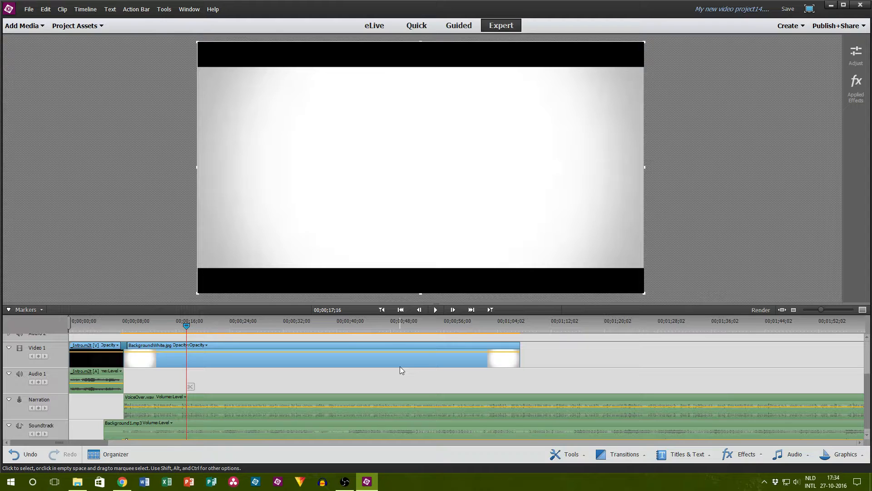
{"action": "scroll", "coordinate": [307, 348], "scroll_direction": "down", "scroll_amount": 1}
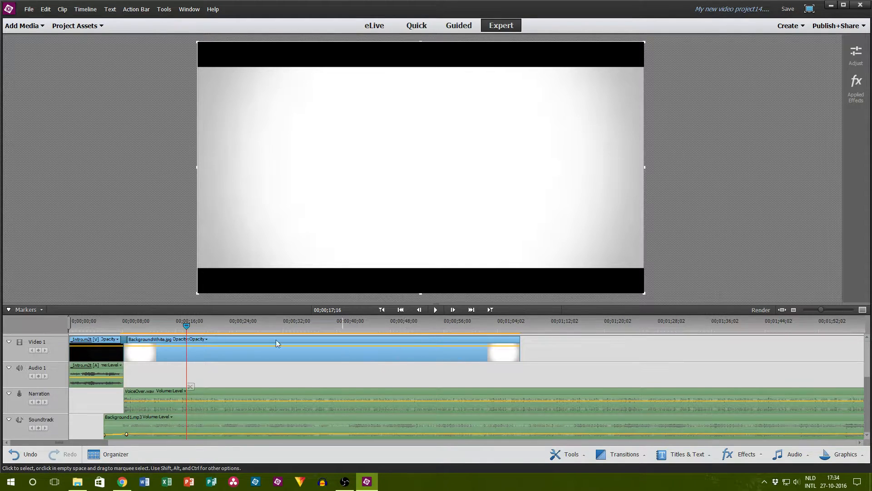
Step: Play the timeline from 00;00;07;20 to check the overlay and listen to the narration, pausing at 00;00;25;14
{"action": "left_click", "coordinate": [120, 330]}
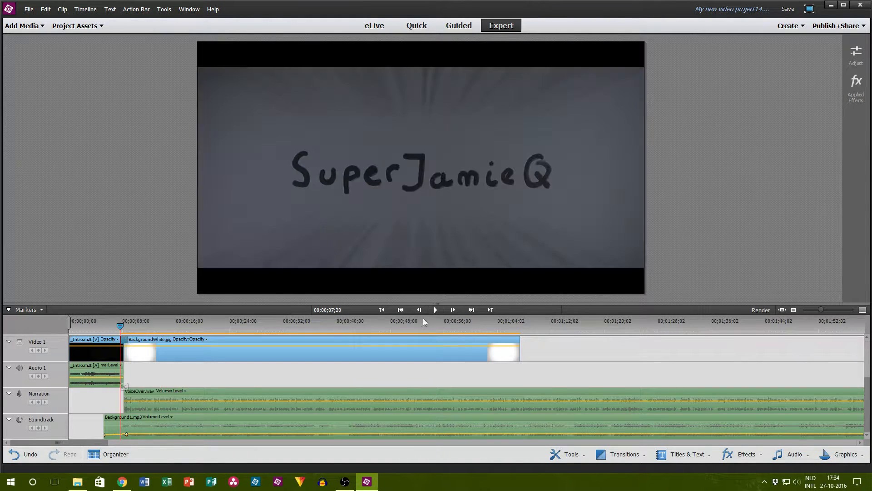
{"action": "left_click", "coordinate": [435, 310]}
{"action": "scroll", "coordinate": [273, 363], "scroll_direction": "up", "scroll_amount": 3}
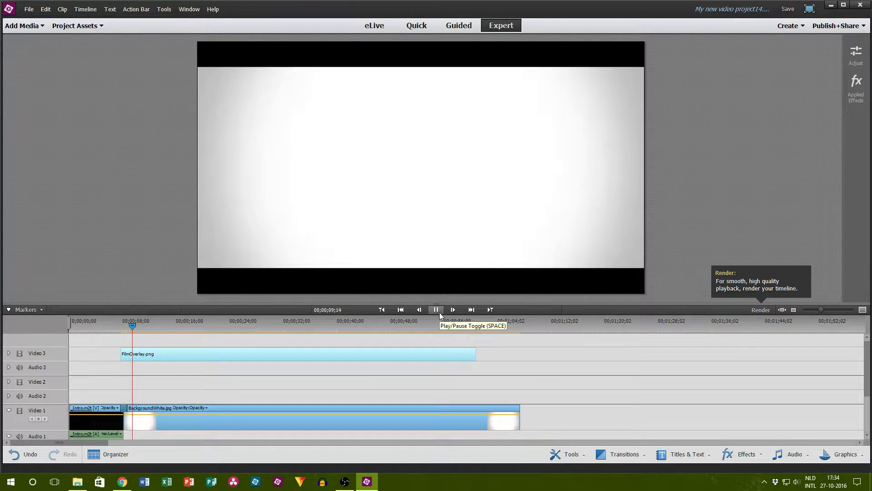
{"action": "key", "text": "XF86AudioLowerVolume"}
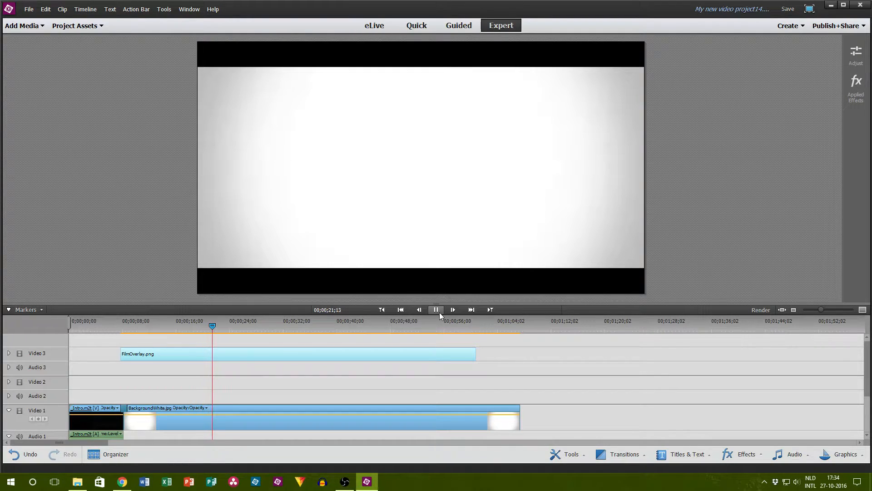
{"action": "left_click", "coordinate": [437, 311]}
{"action": "scroll", "coordinate": [376, 344], "scroll_direction": "down", "scroll_amount": 3}
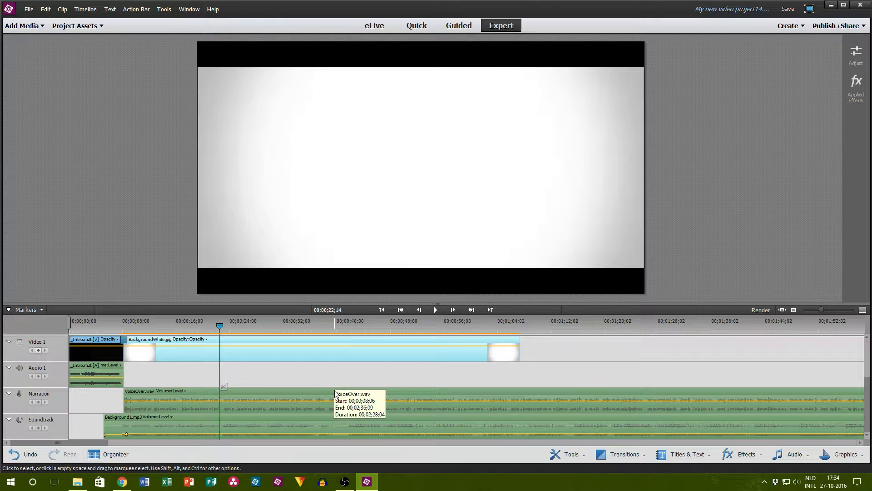
{"action": "left_click", "coordinate": [436, 312]}
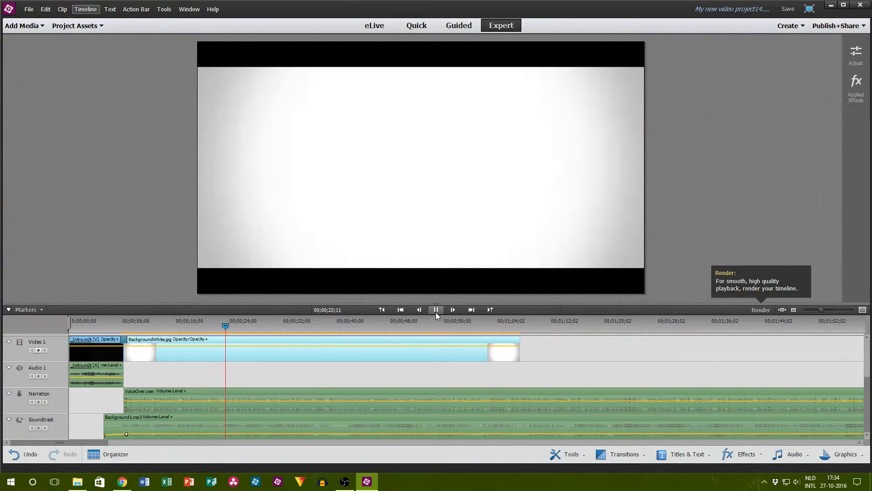
{"action": "left_click", "coordinate": [436, 312]}
Step: Add a default text title at the playhead and set its text color to red
{"action": "left_click", "coordinate": [110, 9]}
{"action": "mouse_move", "coordinate": [132, 21]}
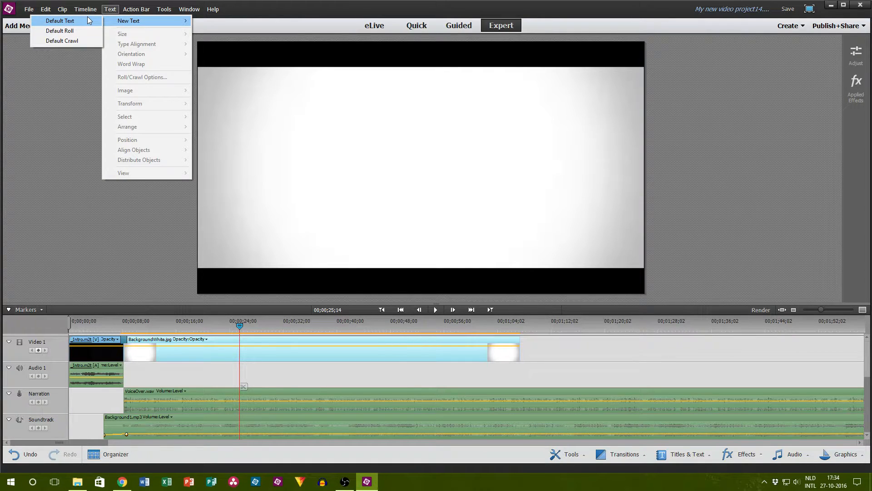
{"action": "left_click", "coordinate": [88, 18]}
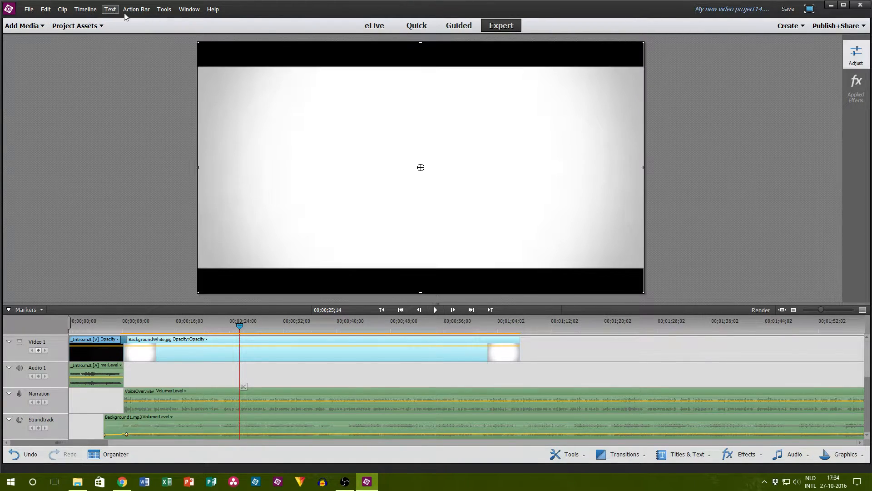
{"action": "left_click", "coordinate": [813, 98]}
{"action": "left_click", "coordinate": [414, 188]}
{"action": "left_click_drag", "start_coordinate": [414, 188], "coordinate": [342, 246]}
{"action": "left_click", "coordinate": [415, 347]}
Step: Set the title's font to Code Bold and replace its text with EXPENSIVE CAMERA, + and EDITING SOFTWARE on three lines
{"action": "left_click", "coordinate": [729, 78]}
{"action": "type", "text": "Code Bold"}
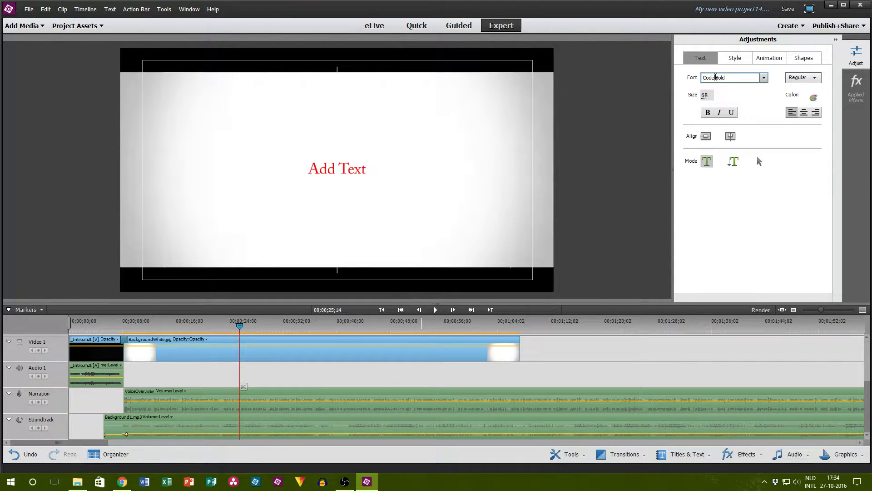
{"action": "key", "text": "Return"}
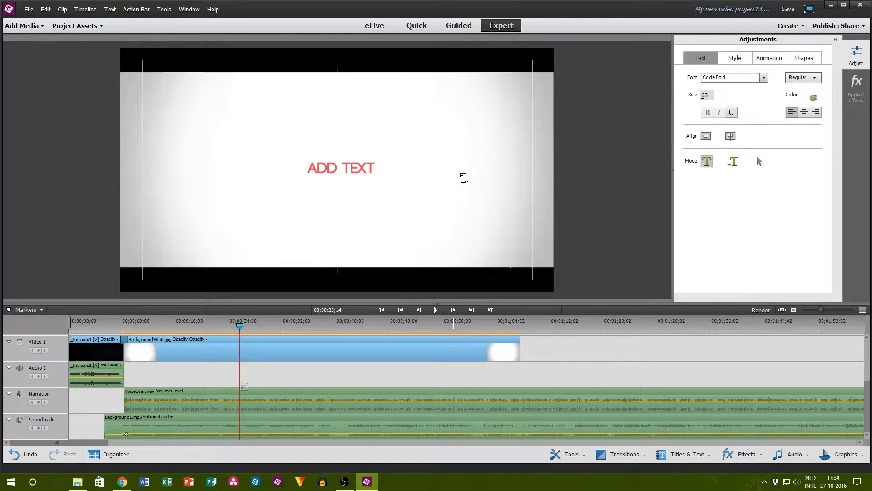
{"action": "type", "text": "EXPENSIVE"}
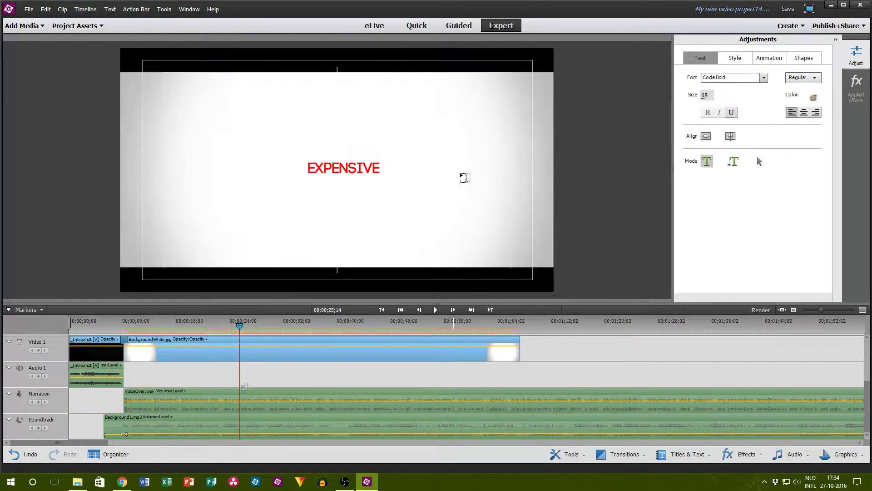
{"action": "type", "text": " CAMERA"}
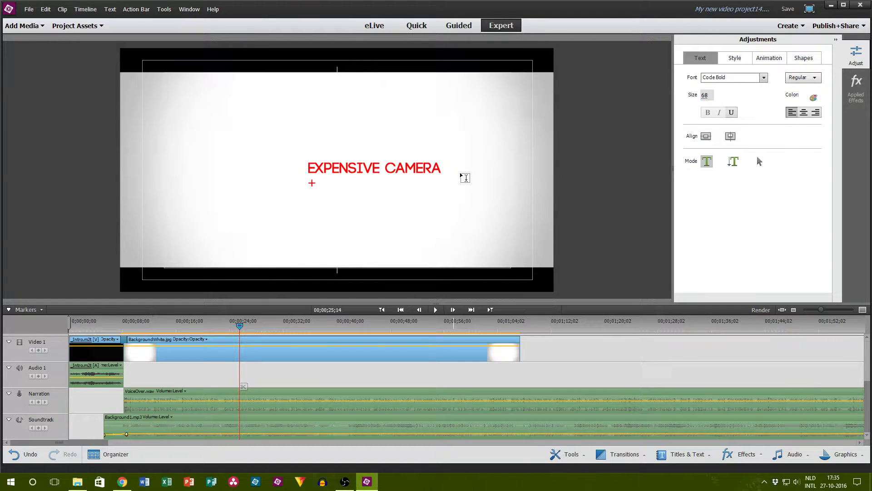
{"action": "type", "text": "ITING"}
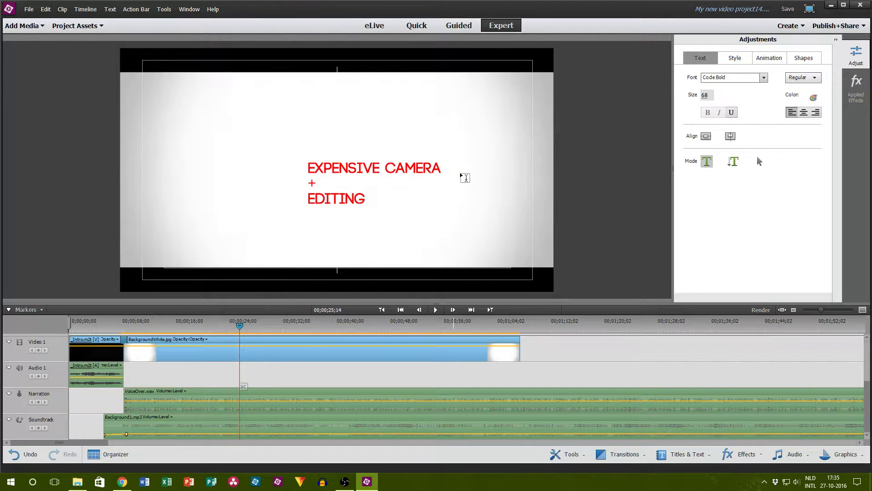
{"action": "type", "text": " SOFTWARE"}
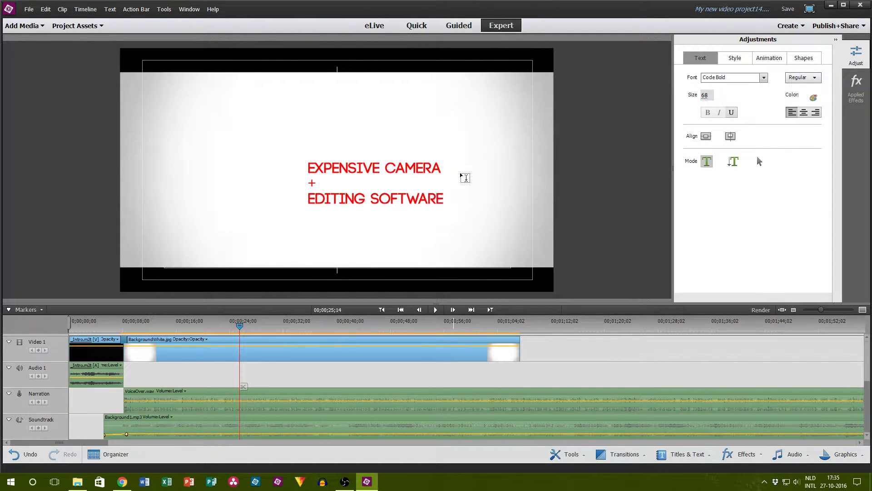
Step: Center-align the title's lines at size 120 and center the text block in the frame
{"action": "left_click", "coordinate": [804, 112]}
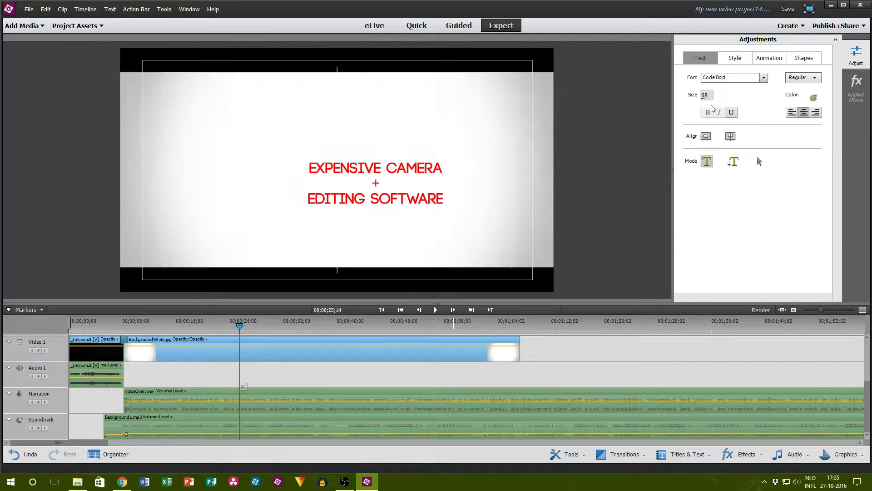
{"action": "left_click", "coordinate": [730, 135]}
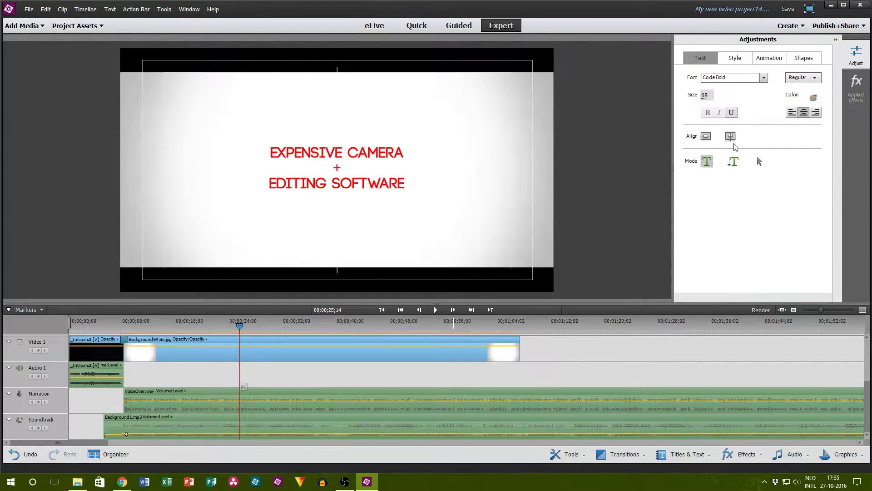
{"action": "left_click", "coordinate": [705, 95]}
{"action": "type", "text": "129"}
{"action": "key", "text": "Return"}
{"action": "left_click", "coordinate": [706, 96]}
{"action": "left_click_drag", "start_coordinate": [709, 96], "coordinate": [717, 97]}
{"action": "type", "text": "0"}
{"action": "key", "text": "Return"}
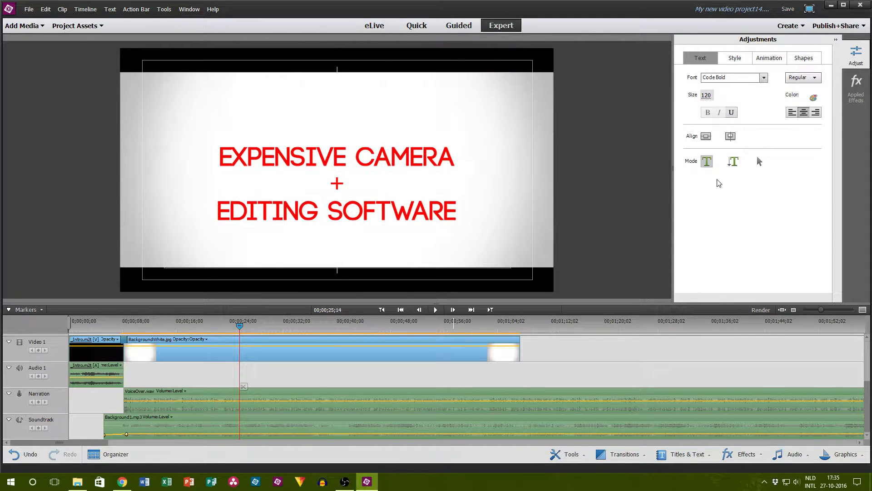
{"action": "left_click", "coordinate": [733, 135]}
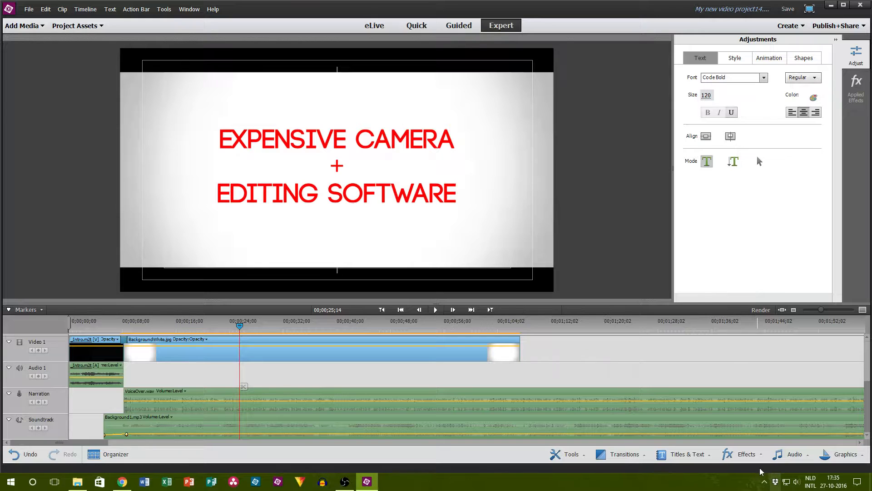
Step: Move the title to Video 2 with a black Drop Shadow: opacity 30%, direction 135°, distance 22, softness 30
{"action": "left_click", "coordinate": [736, 454]}
{"action": "scroll", "coordinate": [585, 370], "scroll_direction": "up", "scroll_amount": 3}
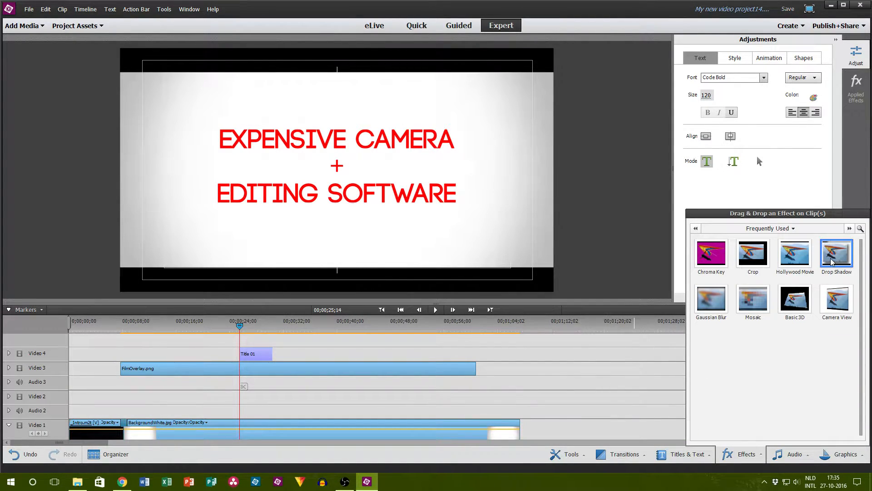
{"action": "left_click_drag", "start_coordinate": [801, 278], "coordinate": [257, 396]}
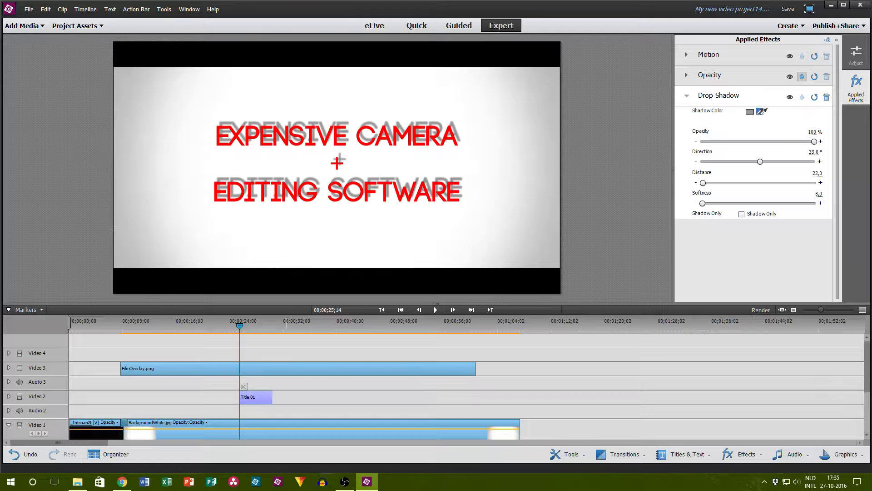
{"action": "left_click", "coordinate": [520, 279]}
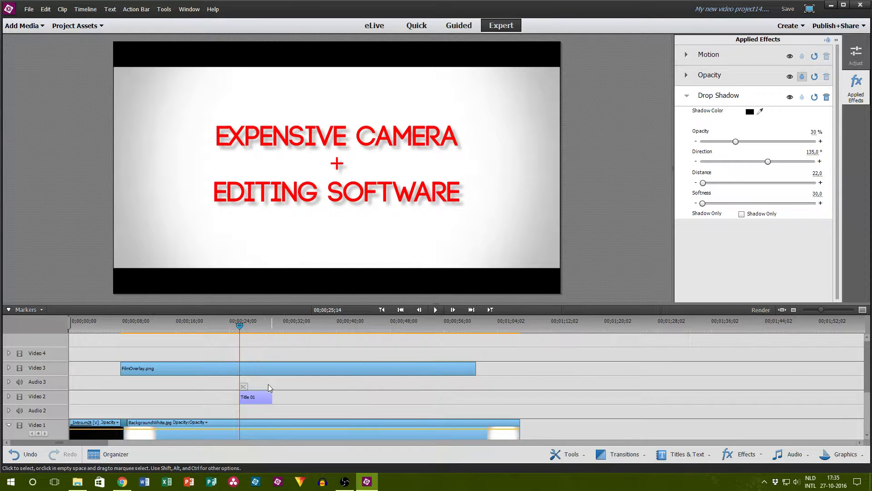
Step: Apply a transition to the start of the title on Video 2 and play the title to check it
{"action": "scroll", "coordinate": [270, 383], "scroll_direction": "down", "scroll_amount": 3}
{"action": "left_click", "coordinate": [620, 454]}
{"action": "left_click_drag", "start_coordinate": [609, 378], "coordinate": [242, 356]}
{"action": "left_click", "coordinate": [361, 373]}
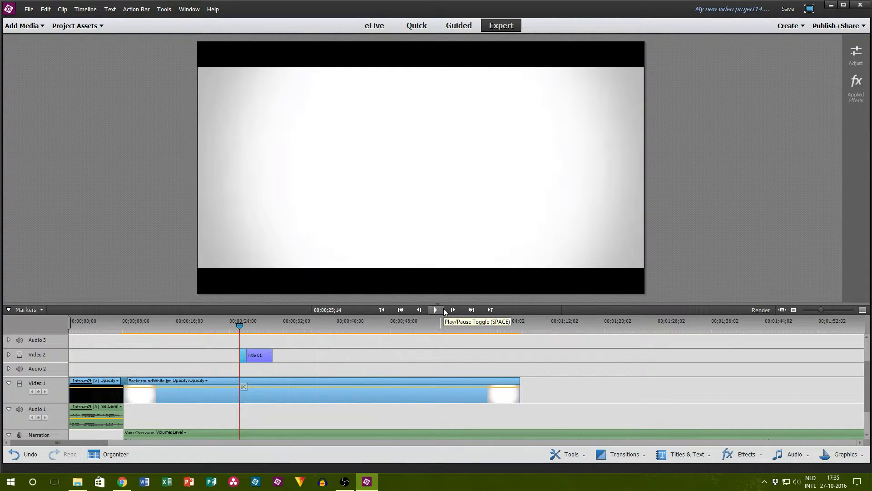
{"action": "left_click", "coordinate": [437, 309]}
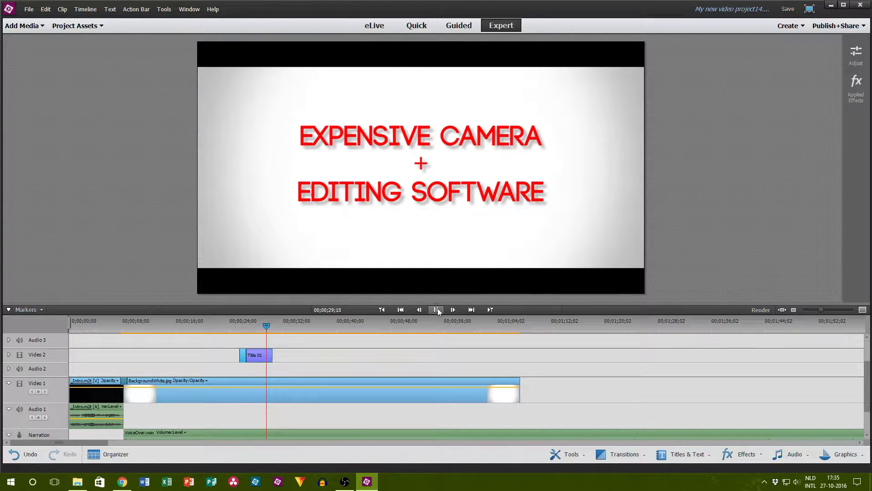
{"action": "left_click", "coordinate": [437, 309]}
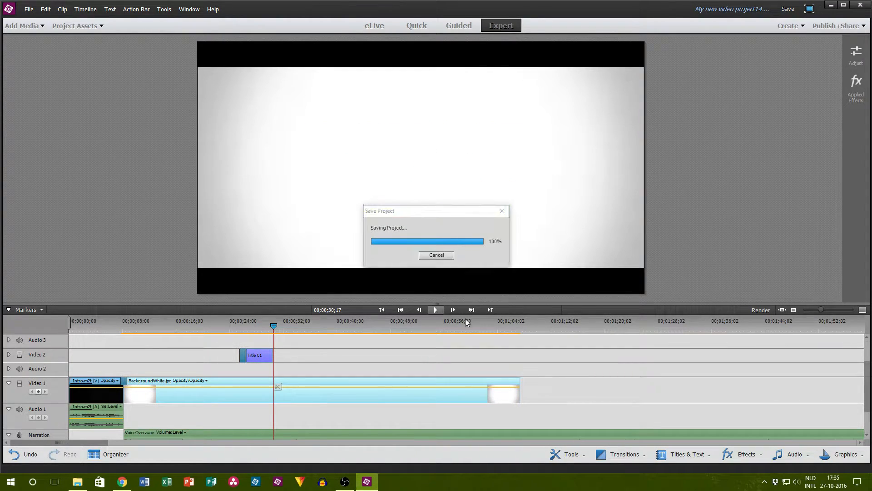
Step: Apply a transition to the end of the title and play from just before it, pausing at 00;00;34;26
{"action": "left_click", "coordinate": [622, 454]}
{"action": "left_click_drag", "start_coordinate": [615, 364], "coordinate": [265, 356]}
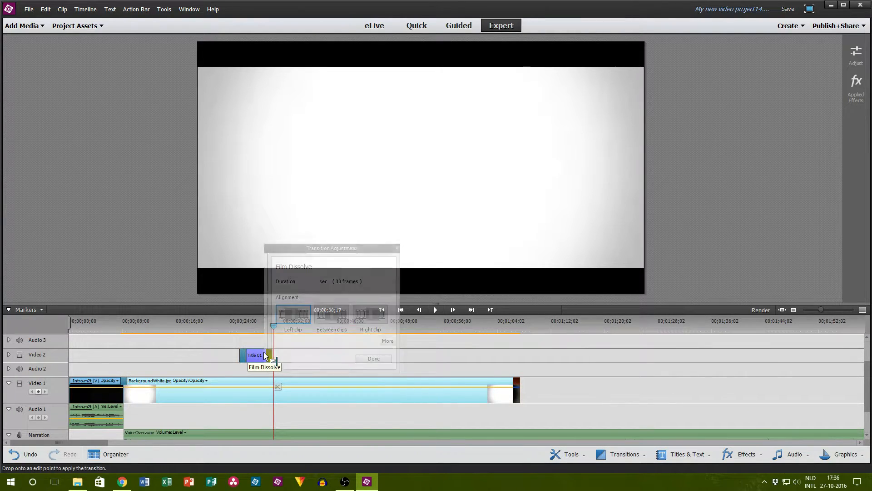
{"action": "left_click", "coordinate": [373, 358]}
{"action": "left_click", "coordinate": [266, 325]}
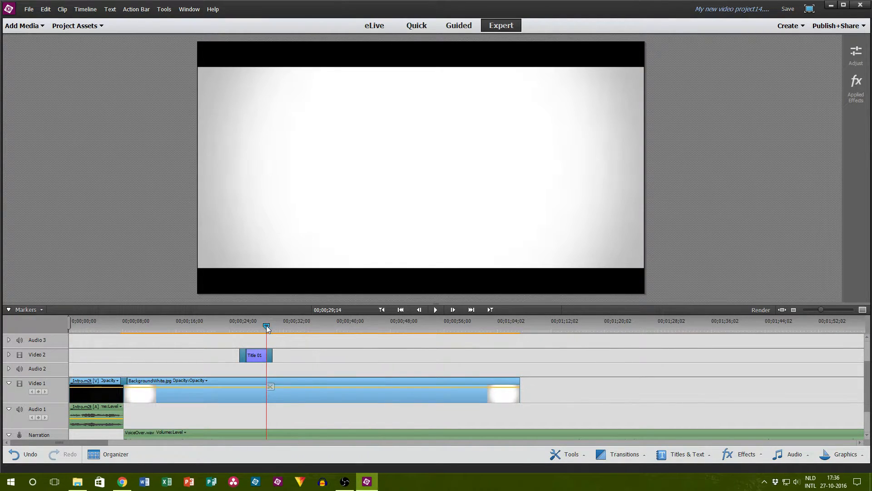
{"action": "left_click", "coordinate": [436, 309]}
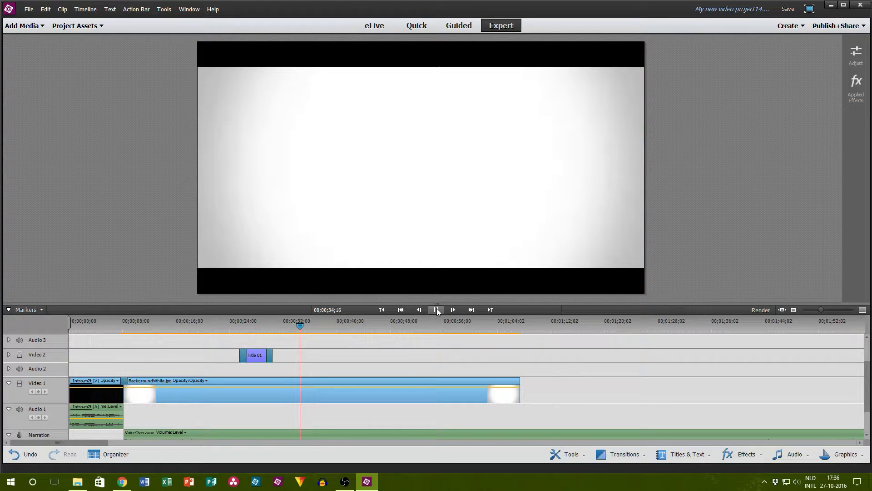
{"action": "left_click", "coordinate": [437, 309]}
Step: Add a second default text title at the playhead, color it red and replace its text with Old Camera
{"action": "left_click", "coordinate": [110, 9]}
{"action": "mouse_move", "coordinate": [113, 19]}
{"action": "left_click", "coordinate": [46, 20]}
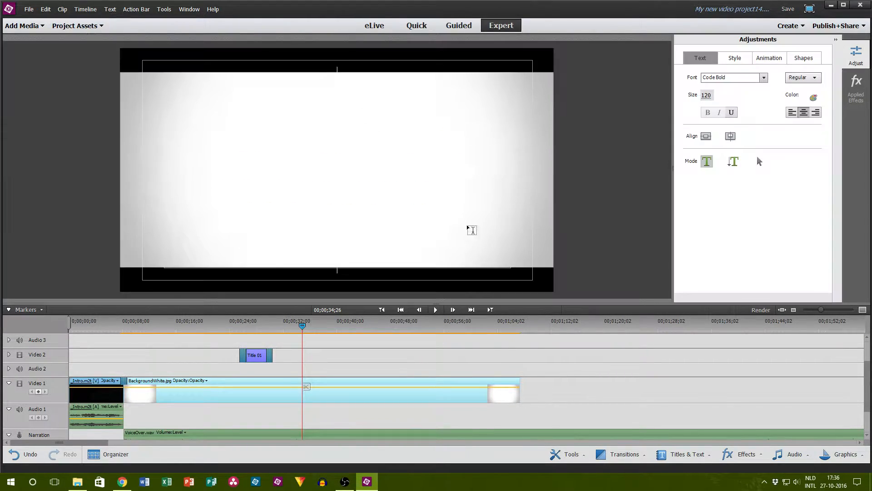
{"action": "left_click", "coordinate": [813, 97]}
{"action": "left_click", "coordinate": [466, 177]}
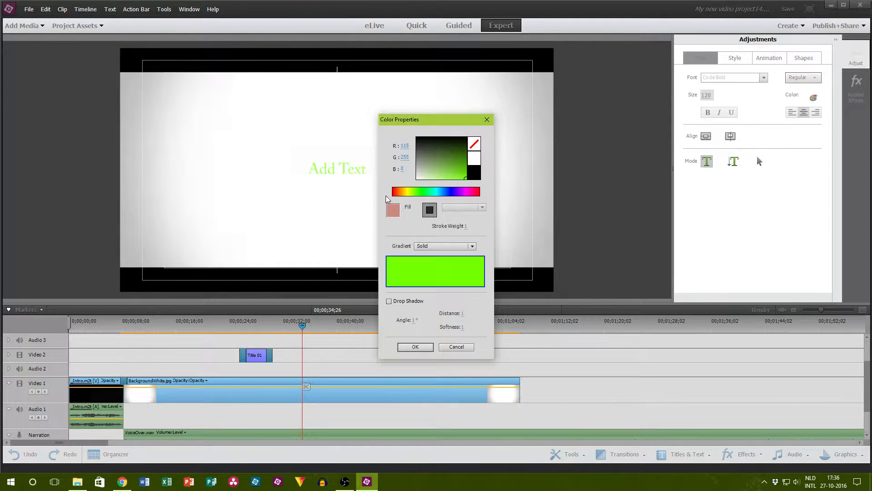
{"action": "left_click", "coordinate": [394, 191]}
{"action": "left_click", "coordinate": [415, 347]}
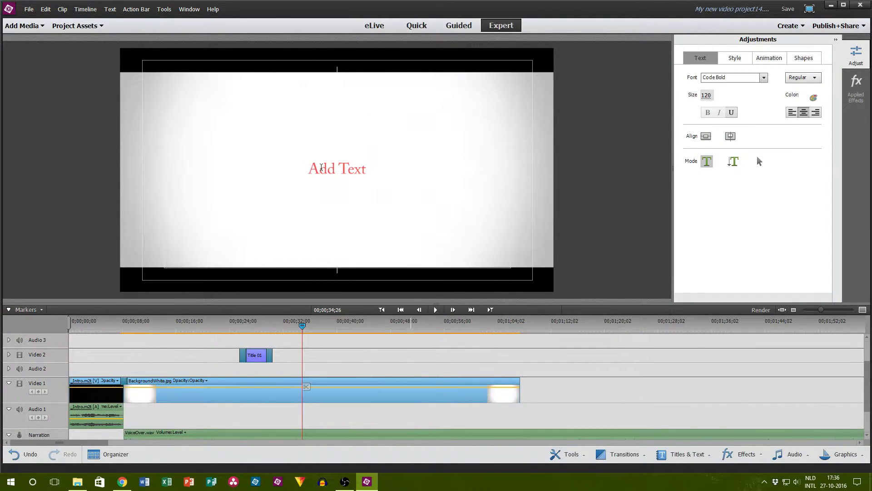
{"action": "type", "text": "Old Camera"}
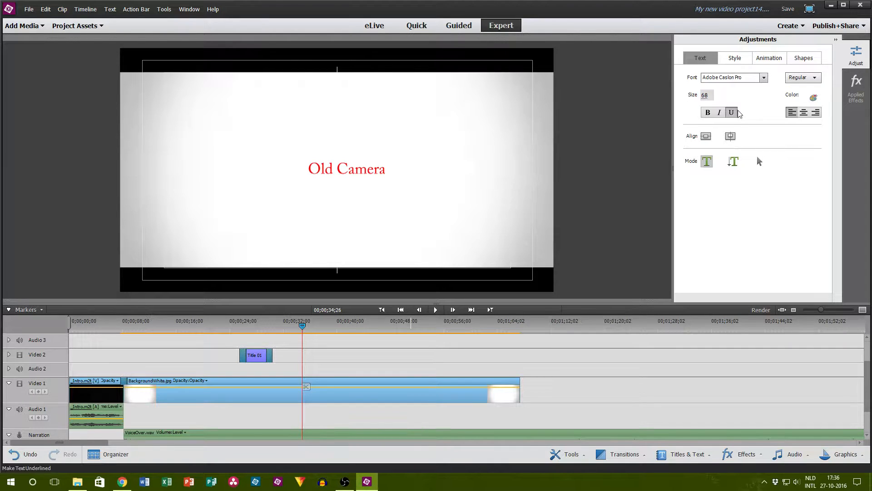
Step: Change the font of the whole Old Camera title to Code Bold
{"action": "left_click", "coordinate": [716, 77]}
{"action": "type", "text": "Code Bold"}
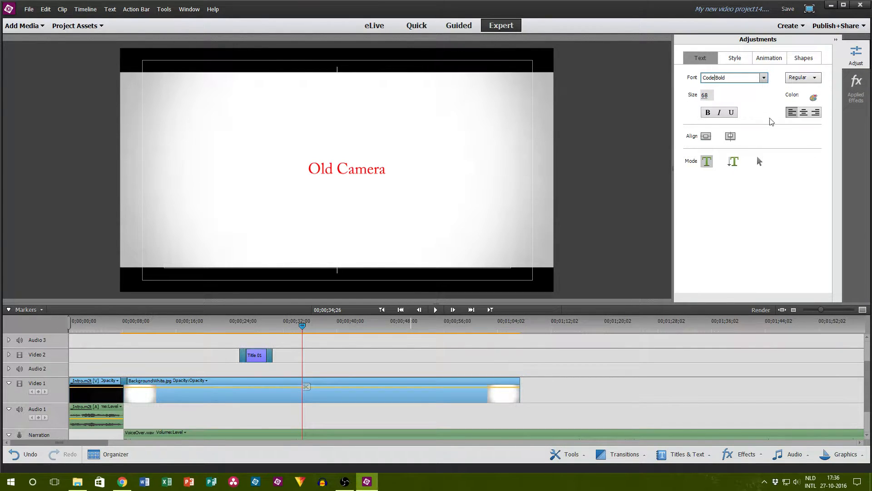
{"action": "key", "text": "Return"}
{"action": "left_click", "coordinate": [382, 170]}
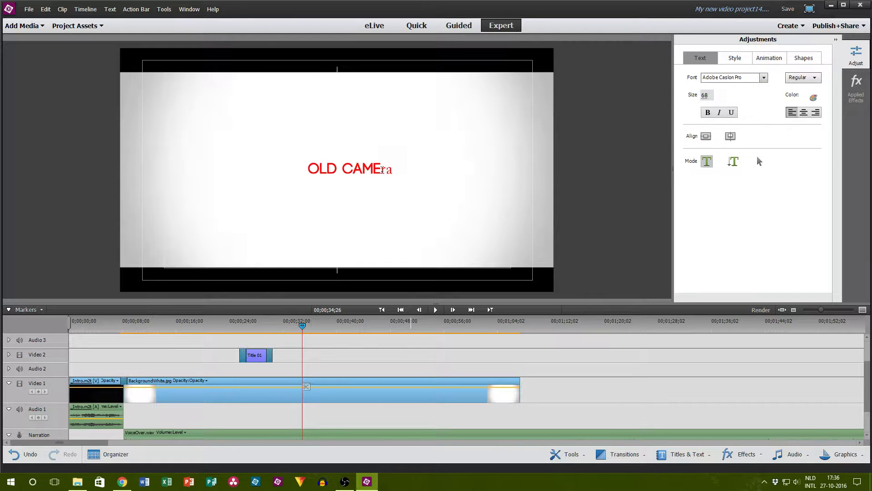
{"action": "left_click", "coordinate": [705, 77]}
{"action": "type", "text": "Code Bold"}
{"action": "key", "text": "Return"}
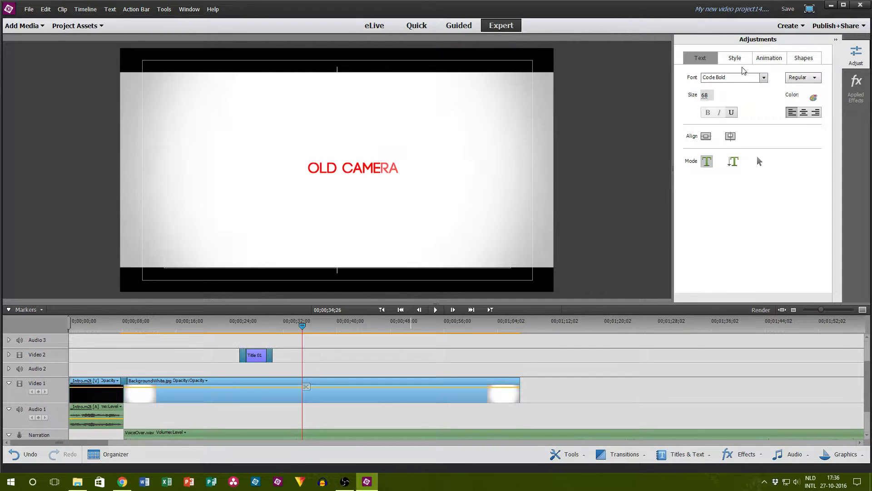
Step: Set all the Old Camera text to size 170 and center it horizontally and vertically in the frame
{"action": "left_click", "coordinate": [707, 95]}
{"action": "type", "text": "170"}
{"action": "key", "text": "Return"}
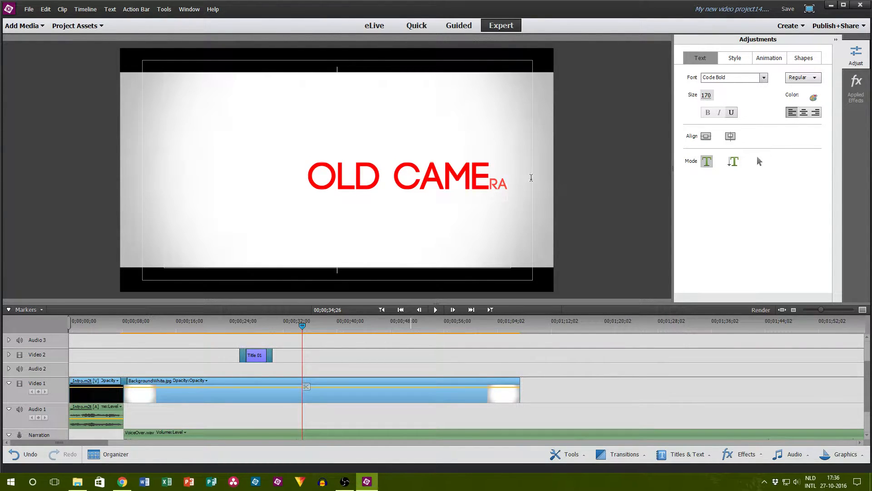
{"action": "left_click", "coordinate": [707, 94]}
{"action": "type", "text": "170"}
{"action": "key", "text": "Return"}
{"action": "left_click", "coordinate": [706, 136]}
{"action": "left_click", "coordinate": [730, 135]}
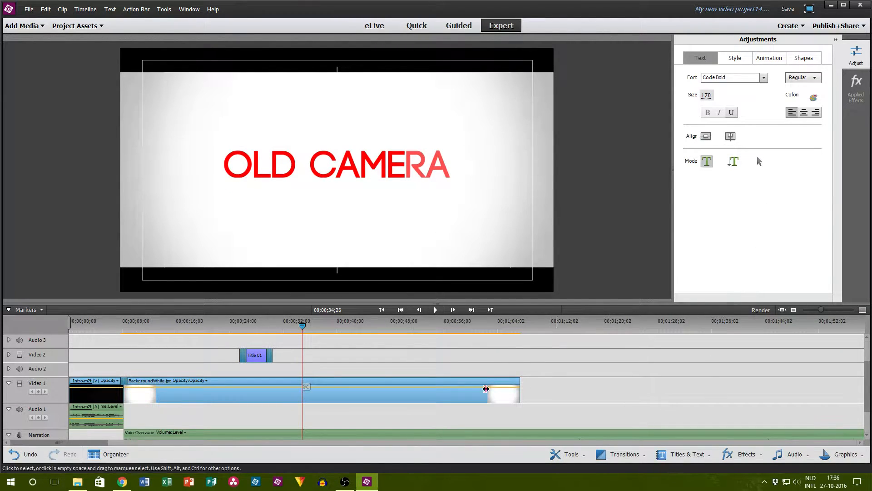
Step: Copy the Drop Shadow effect from the first title, Expensive Camera + Editing Software
{"action": "left_click", "coordinate": [254, 334]}
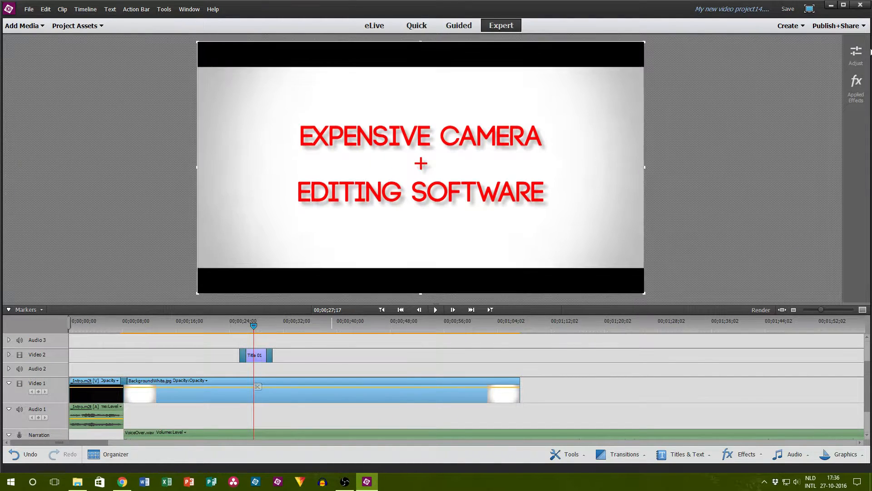
{"action": "left_click", "coordinate": [853, 90]}
{"action": "right_click", "coordinate": [766, 97]}
{"action": "left_click", "coordinate": [785, 142]}
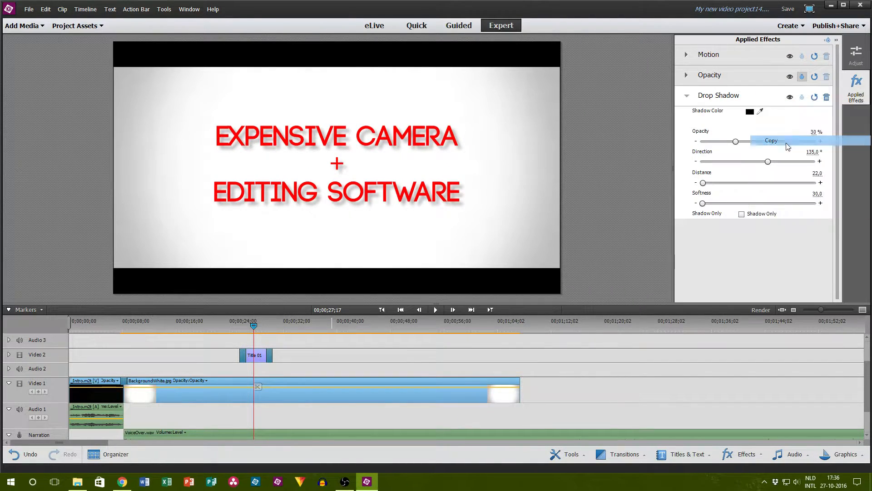
{"action": "left_click", "coordinate": [856, 99]}
Step: Move the Old Camera title from Video 4 to Video 2 and paste the copied Drop Shadow onto it
{"action": "scroll", "coordinate": [303, 341], "scroll_direction": "up", "scroll_amount": 3}
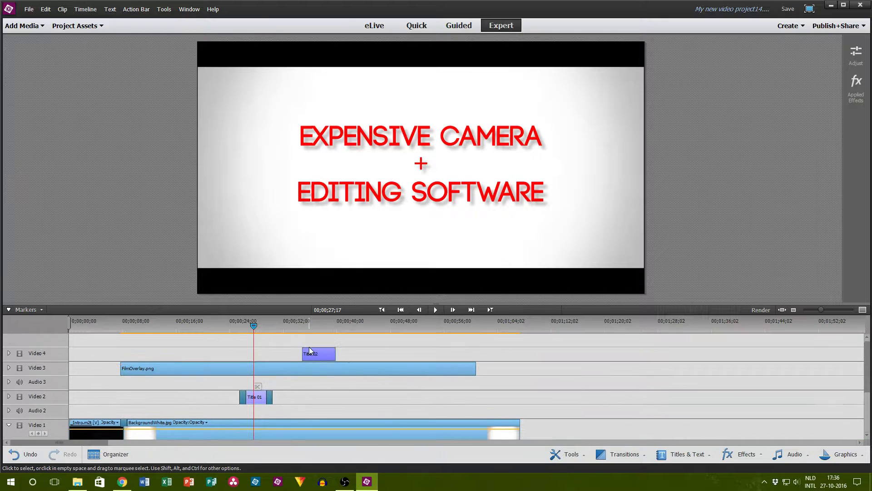
{"action": "left_click_drag", "start_coordinate": [317, 353], "coordinate": [316, 399]}
{"action": "left_click", "coordinate": [311, 328]}
{"action": "left_click", "coordinate": [856, 86]}
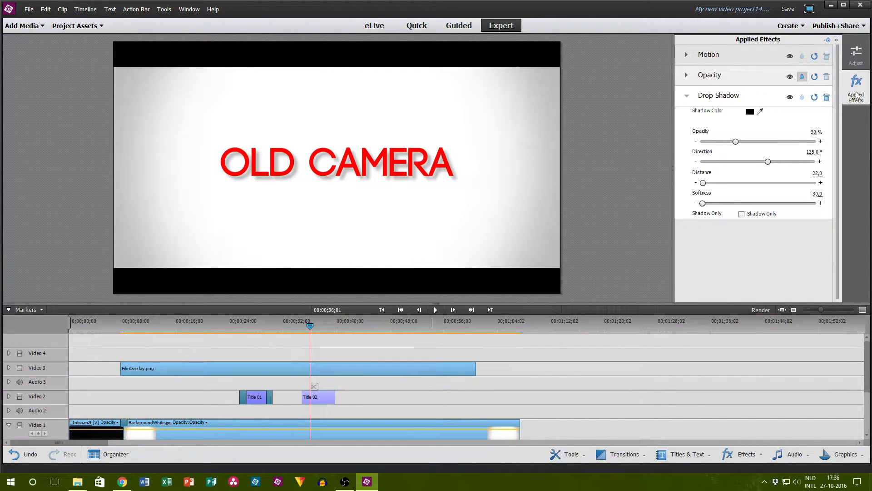
{"action": "left_click", "coordinate": [856, 87]}
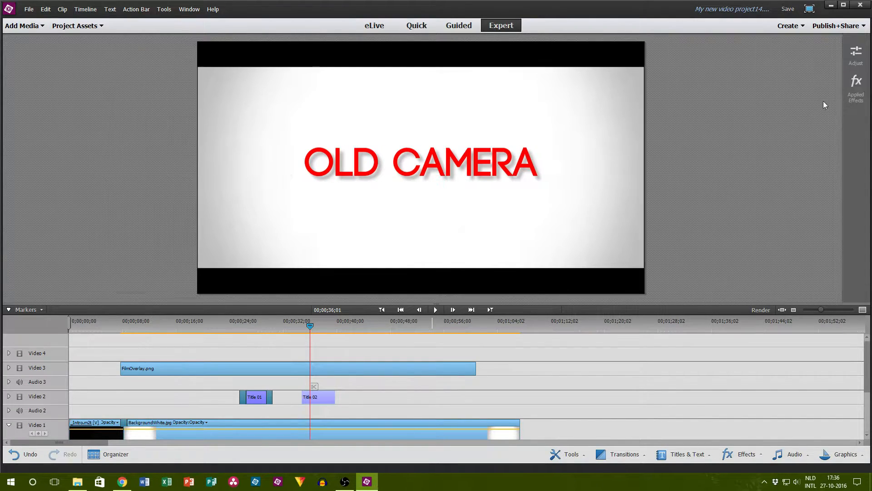
Step: Apply a transition to both the start and the end of the Old Camera title on Video 2
{"action": "left_click", "coordinate": [682, 454]}
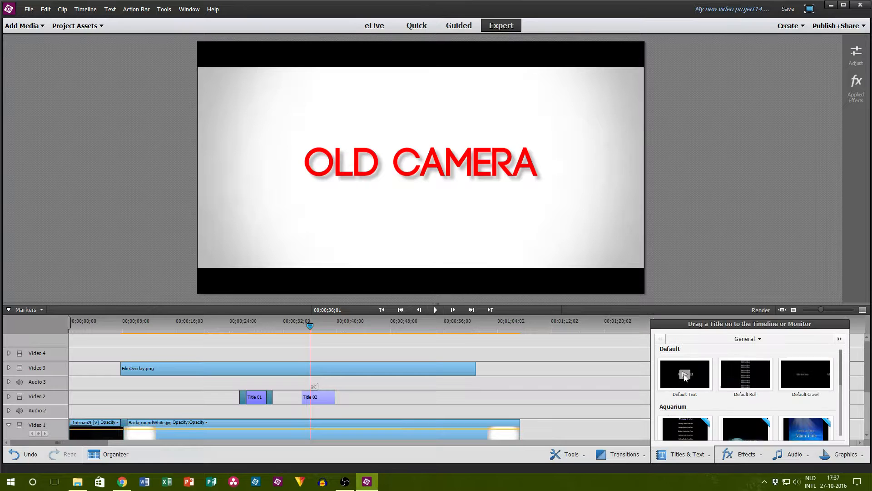
{"action": "left_click", "coordinate": [626, 456]}
{"action": "left_click", "coordinate": [617, 447]}
{"action": "left_click", "coordinate": [620, 454]}
{"action": "left_click_drag", "start_coordinate": [618, 376], "coordinate": [307, 398]}
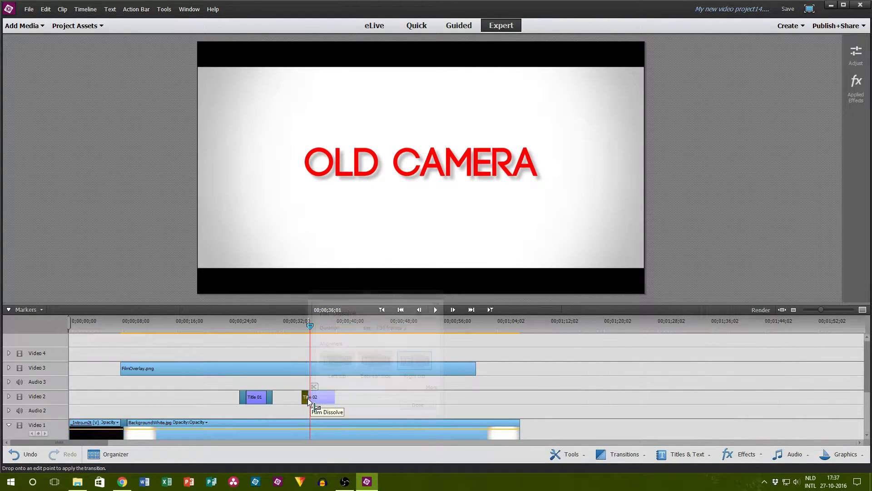
{"action": "left_click", "coordinate": [418, 404]}
{"action": "left_click", "coordinate": [622, 453]}
{"action": "left_click_drag", "start_coordinate": [618, 370], "coordinate": [321, 399]}
{"action": "left_click", "coordinate": [432, 404]}
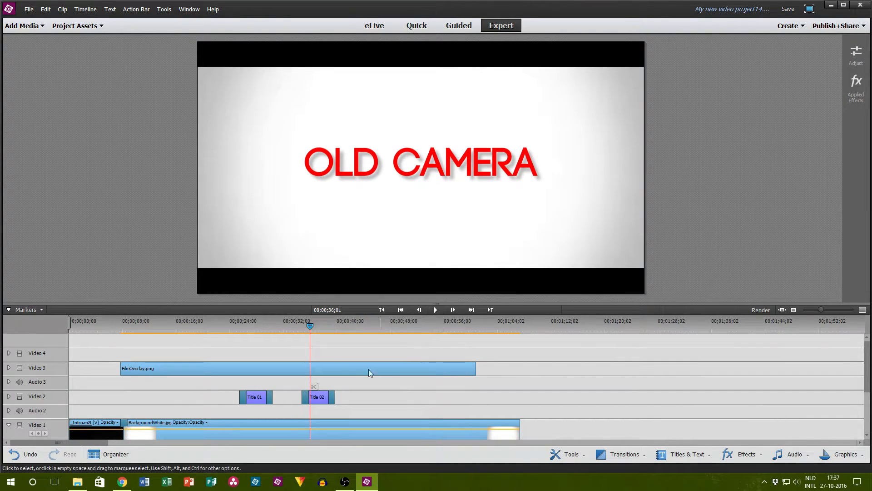
Step: Play the timeline from just before the Old Camera title to check it, pausing at 00;00;41;19
{"action": "left_click", "coordinate": [299, 325]}
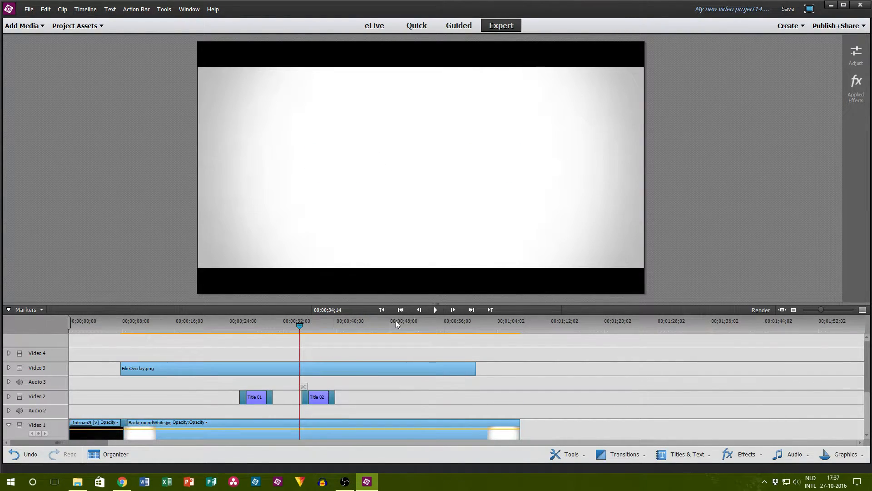
{"action": "left_click", "coordinate": [435, 309]}
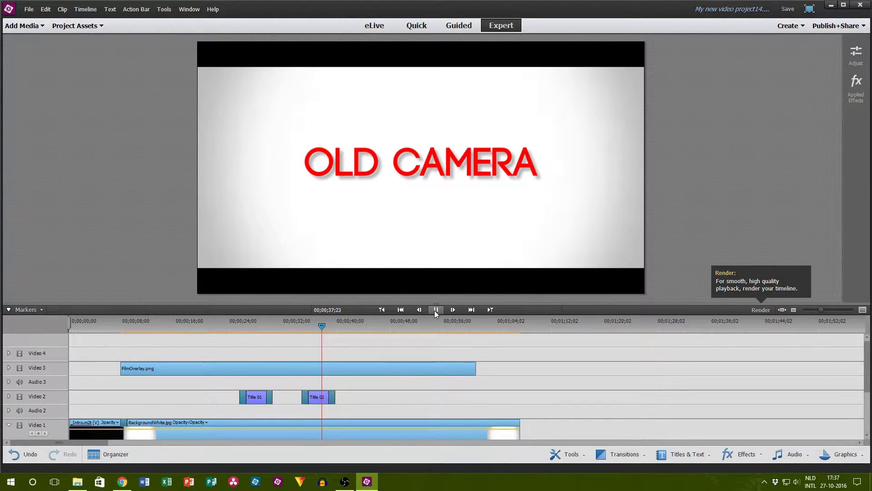
{"action": "left_click", "coordinate": [434, 310]}
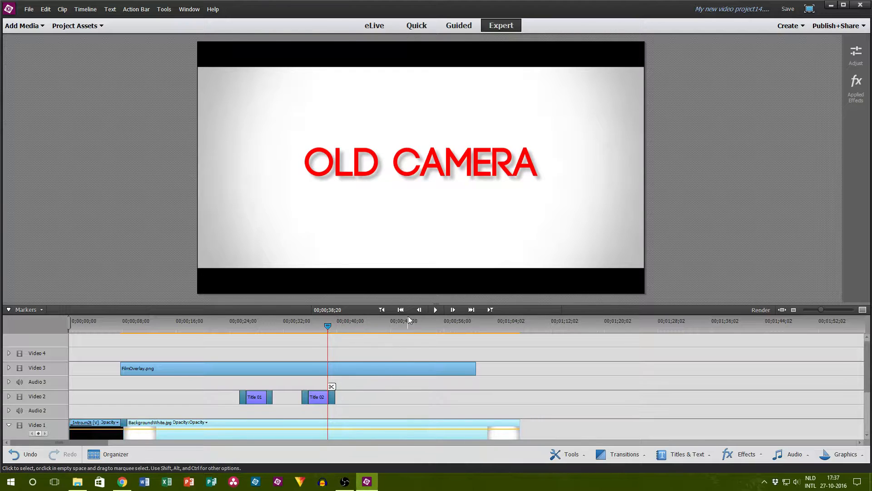
{"action": "left_click", "coordinate": [440, 310]}
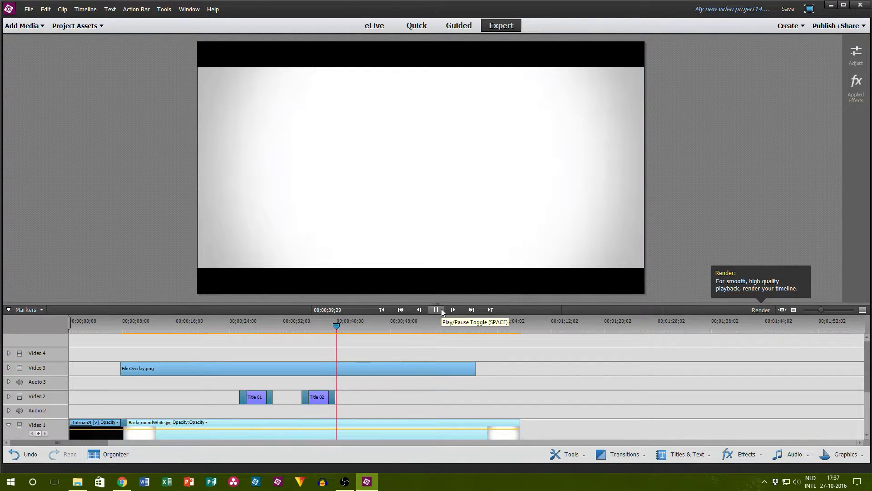
{"action": "left_click", "coordinate": [439, 311]}
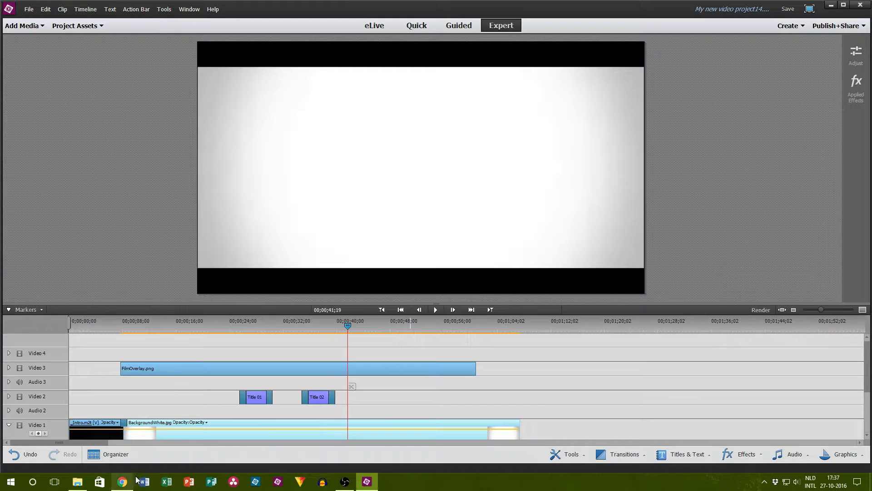
Step: Switch to Chrome, open a new tab and look over the YouTube live dashboard
{"action": "left_click", "coordinate": [144, 482]}
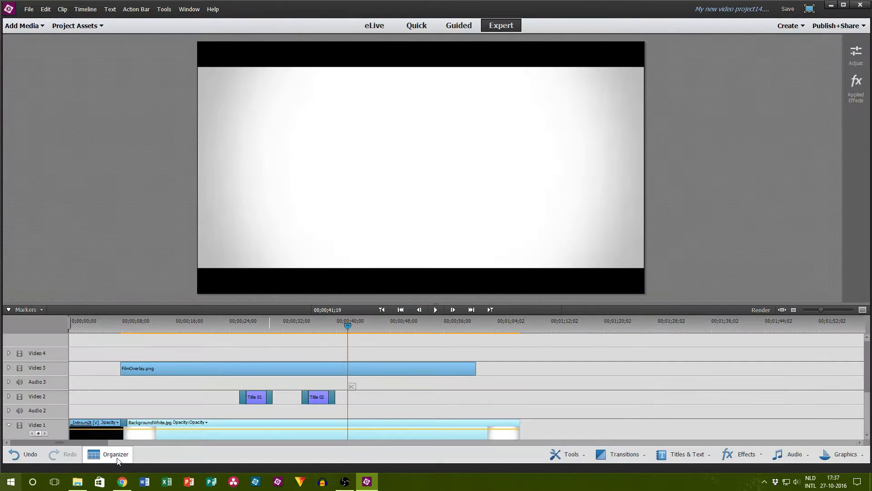
{"action": "left_click", "coordinate": [122, 481]}
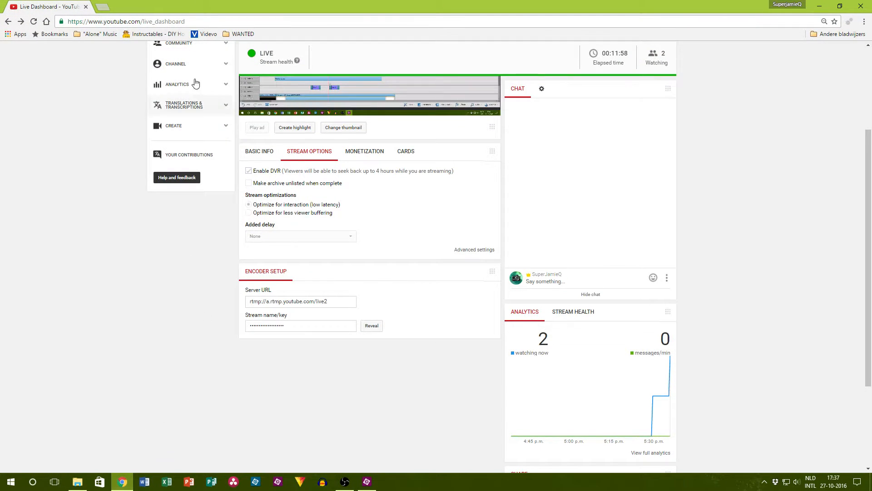
{"action": "left_click", "coordinate": [103, 6]}
{"action": "left_click", "coordinate": [55, 7]}
{"action": "scroll", "coordinate": [380, 185], "scroll_direction": "up", "scroll_amount": 3}
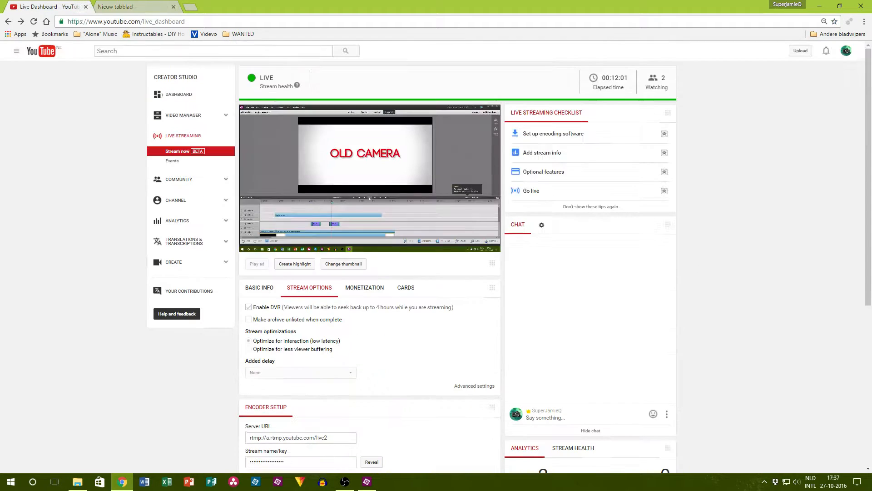
{"action": "scroll", "coordinate": [380, 186], "scroll_direction": "down", "scroll_amount": 2}
Step: Search Google for cybershot dsc-p43 in the new tab
{"action": "left_click", "coordinate": [136, 7]}
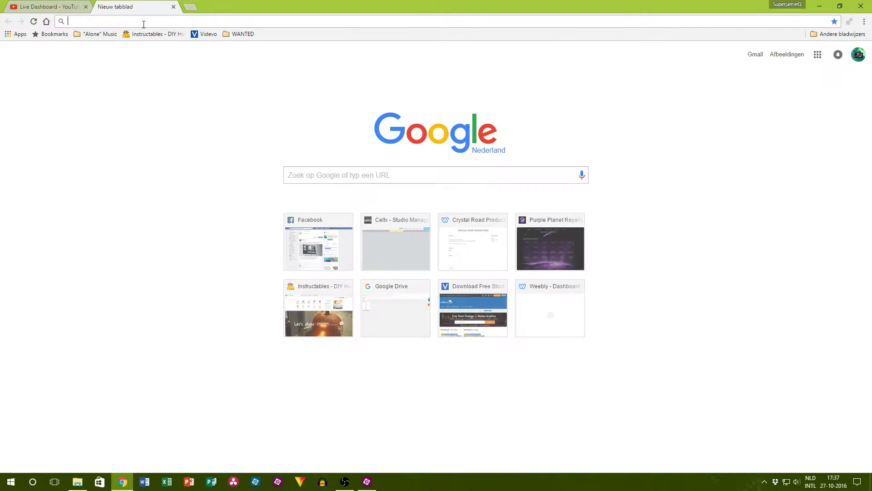
{"action": "left_click", "coordinate": [143, 21]}
{"action": "type", "text": "cybes"}
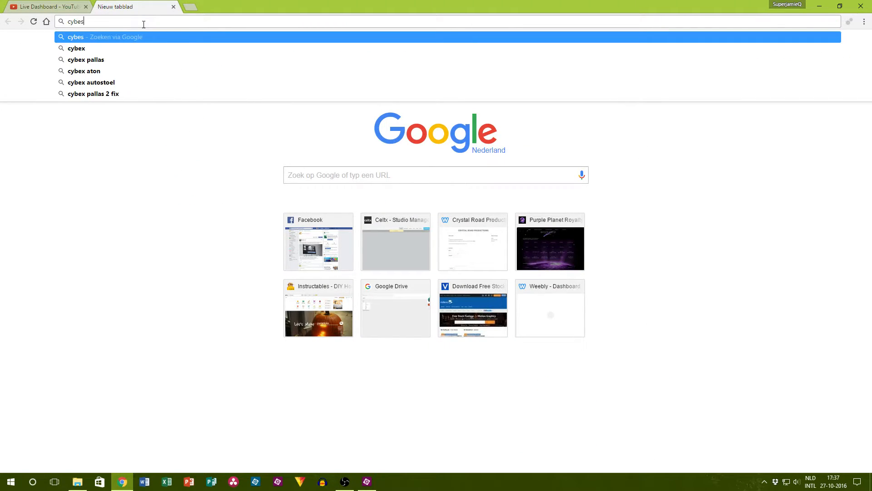
{"action": "key", "text": "BackSpace"}
{"action": "type", "text": "rsh"}
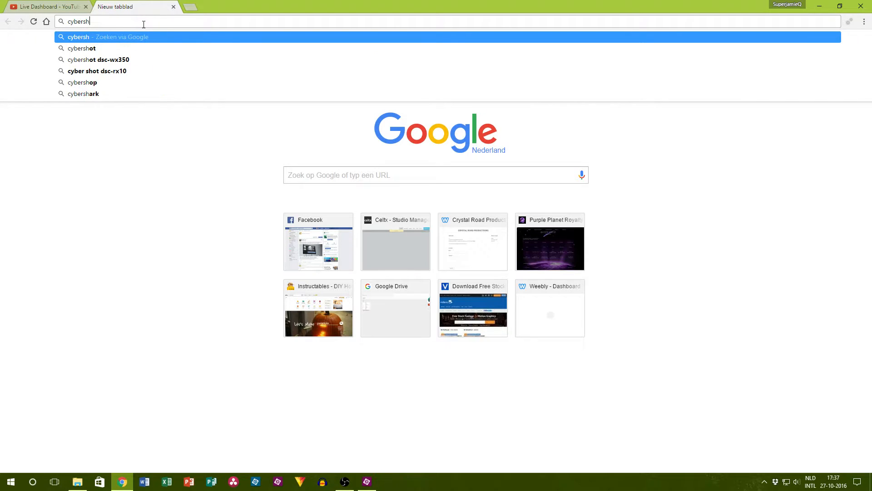
{"action": "type", "text": "ot dsc-p43"}
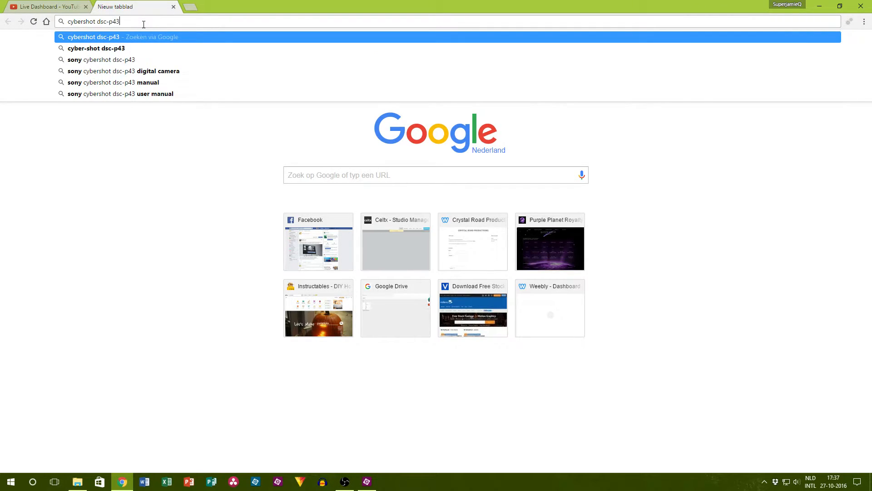
{"action": "key", "text": "Return"}
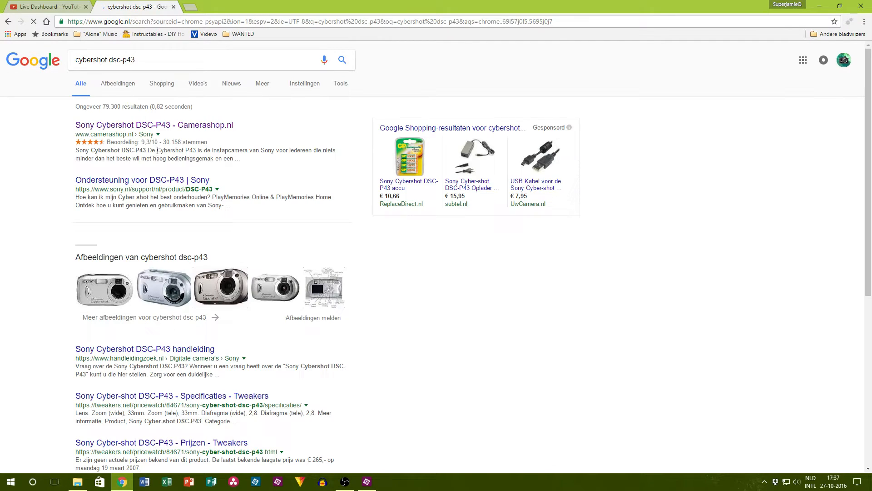
Step: Show the image results and preview the silver DSC-P43 photo from Sony's support page
{"action": "left_click", "coordinate": [130, 262]}
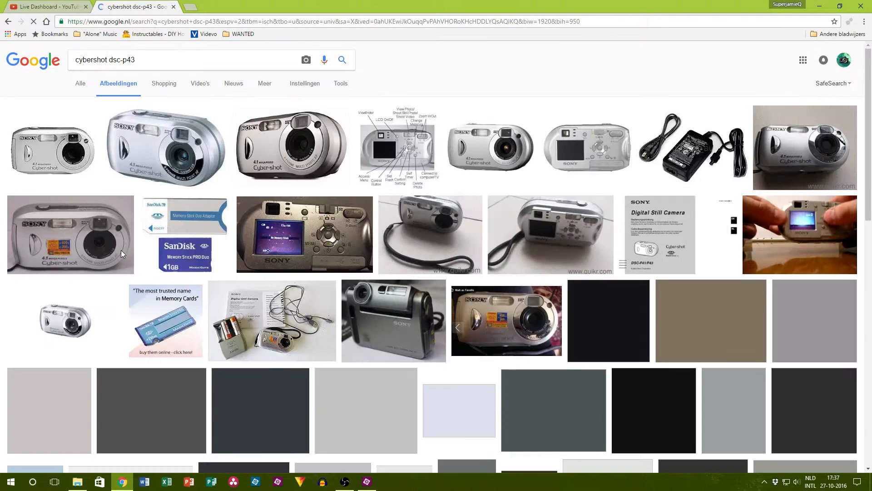
{"action": "left_click", "coordinate": [259, 177]}
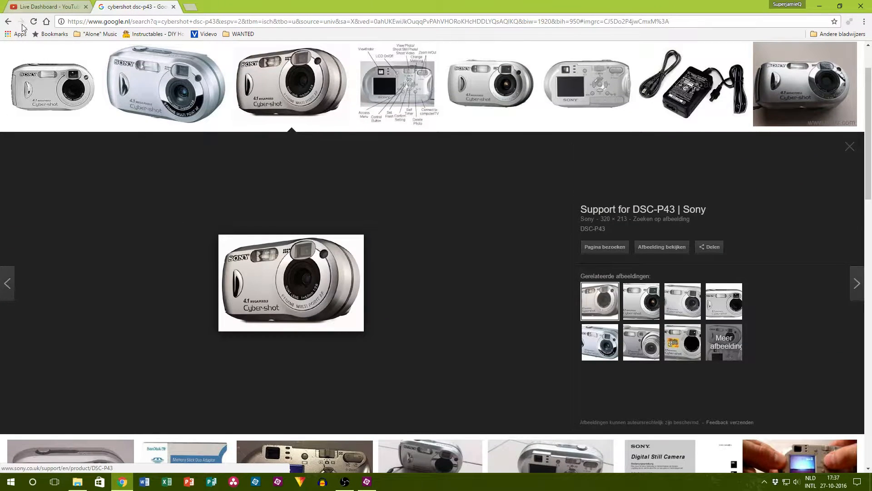
{"action": "left_click", "coordinate": [51, 87]}
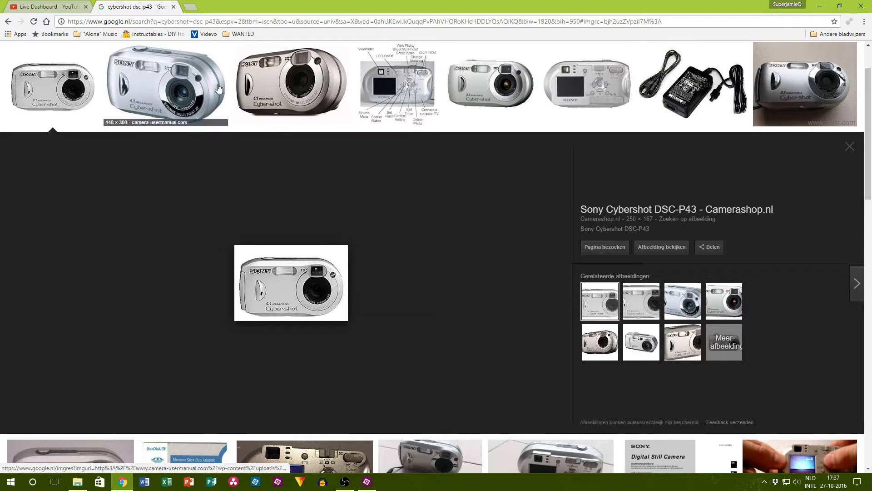
{"action": "left_click", "coordinate": [291, 86]}
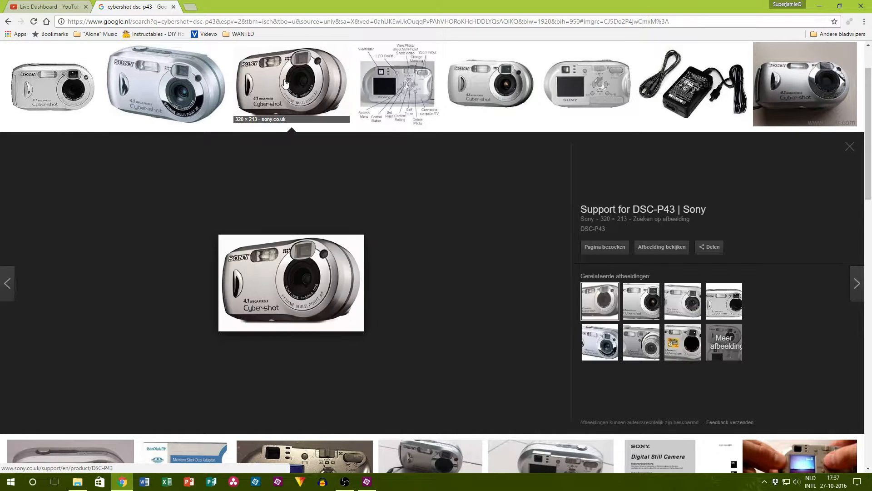
Step: Save the previewed camera photo as cybershot, a JPEG image, in the 007-ExpensiveGear episode folder under Videos
{"action": "right_click", "coordinate": [328, 303]}
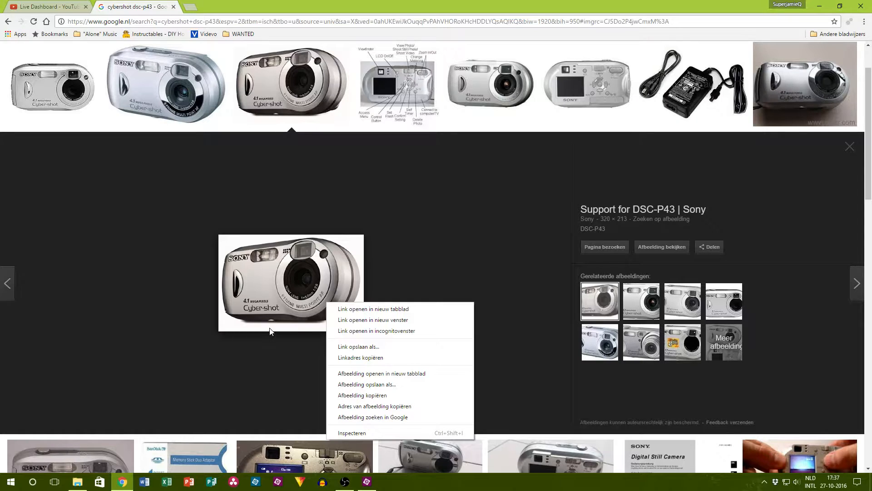
{"action": "left_click", "coordinate": [384, 384]}
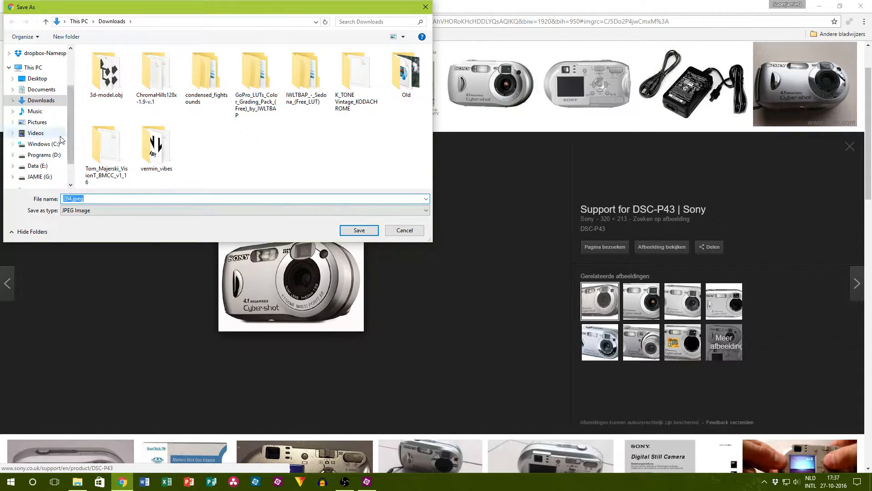
{"action": "left_click", "coordinate": [50, 133]}
{"action": "double_click", "coordinate": [314, 91]}
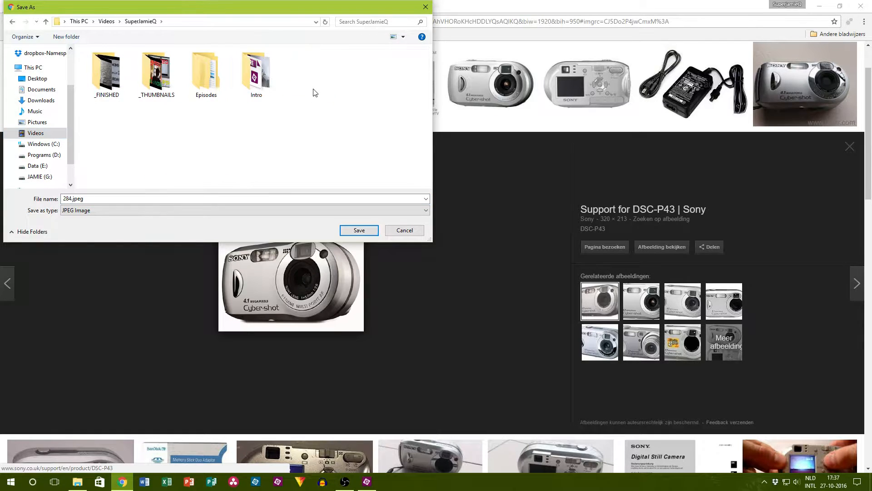
{"action": "double_click", "coordinate": [207, 89]}
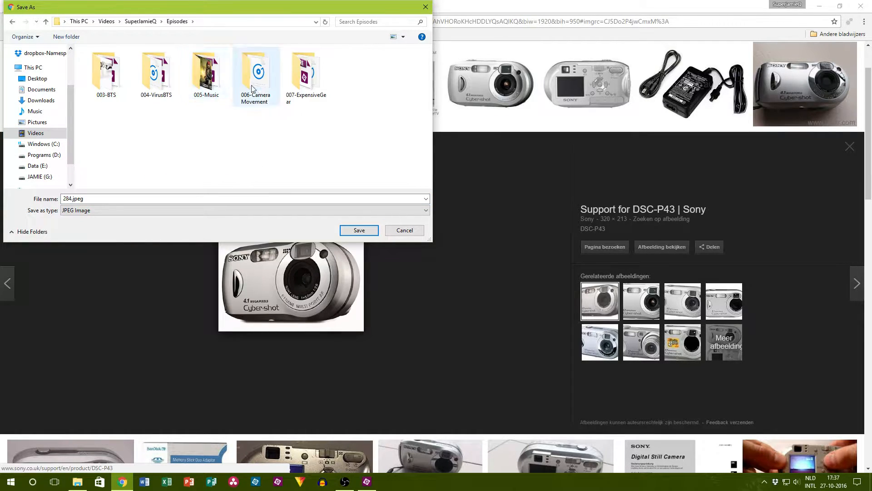
{"action": "left_click", "coordinate": [116, 198]}
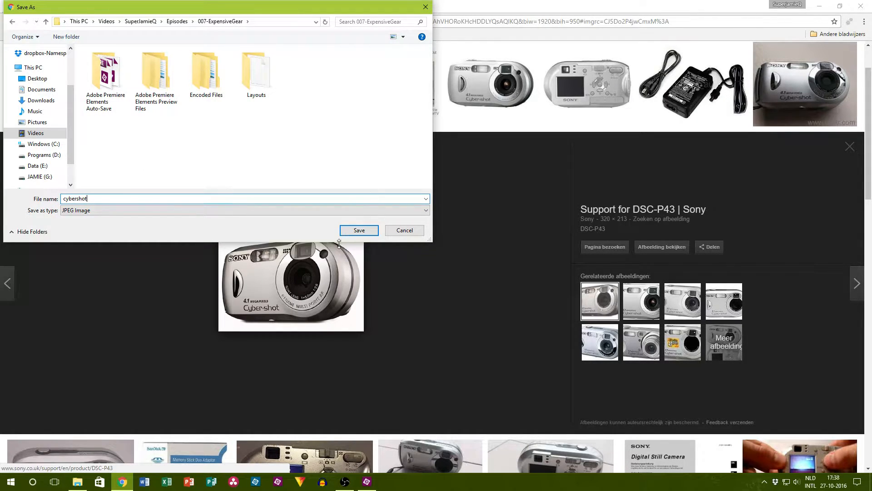
{"action": "left_click", "coordinate": [359, 230]}
Step: Switch to File Explorer, open the 007-ExpensiveGear folder under Episodes and add cybershot.jpeg to the Video 2 track in Premiere Elements at 00;00;41;19
{"action": "left_click", "coordinate": [81, 483]}
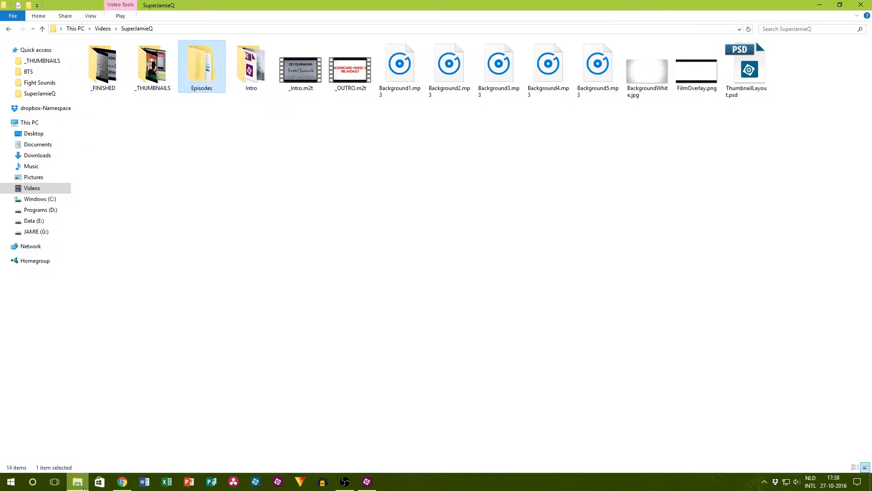
{"action": "double_click", "coordinate": [201, 68]}
{"action": "double_click", "coordinate": [202, 68]}
{"action": "left_click_drag", "start_coordinate": [300, 68], "coordinate": [347, 397]}
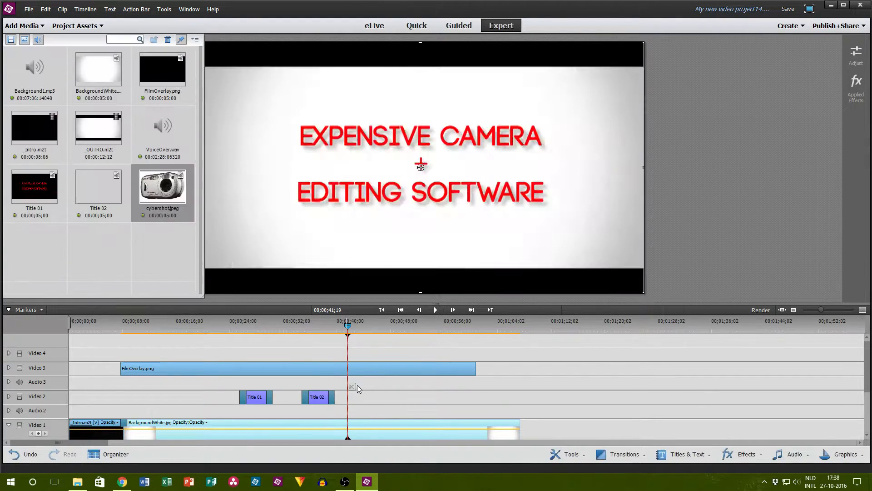
{"action": "left_click", "coordinate": [93, 25]}
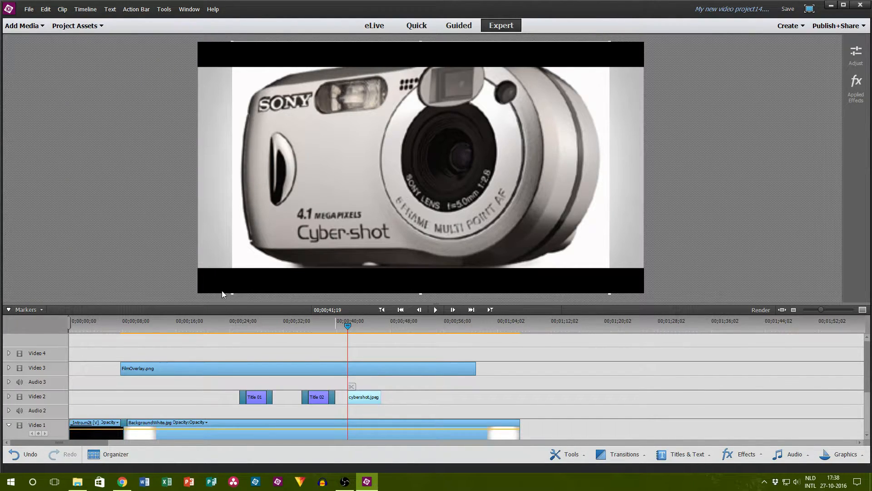
Step: Shrink the cybershot photo around the frame's centre with the overlay trimmed back, and extend the FilmOverlay.png clip slightly past the white background's end
{"action": "left_click_drag", "start_coordinate": [473, 374], "coordinate": [321, 369]}
{"action": "left_click_drag", "start_coordinate": [233, 292], "coordinate": [301, 226]}
{"action": "left_click", "coordinate": [69, 192]}
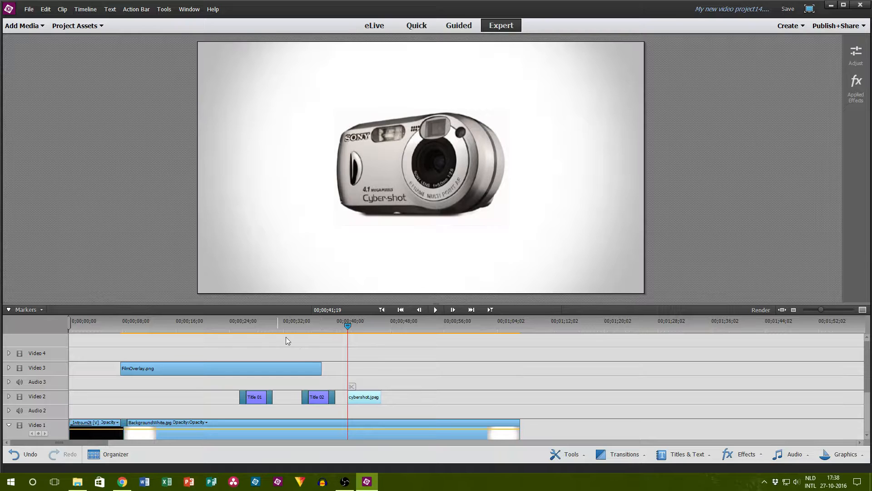
{"action": "left_click_drag", "start_coordinate": [321, 368], "coordinate": [526, 368]}
Step: Add a dissolve-style transition to the start of the cybershot.jpeg clip on Video 2
{"action": "left_click", "coordinate": [619, 454]}
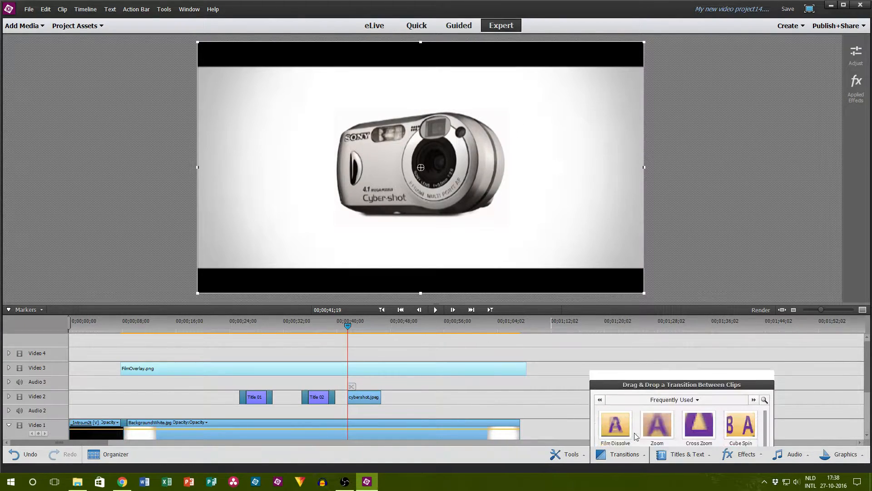
{"action": "left_click_drag", "start_coordinate": [657, 367], "coordinate": [353, 396]}
{"action": "left_click", "coordinate": [461, 404]}
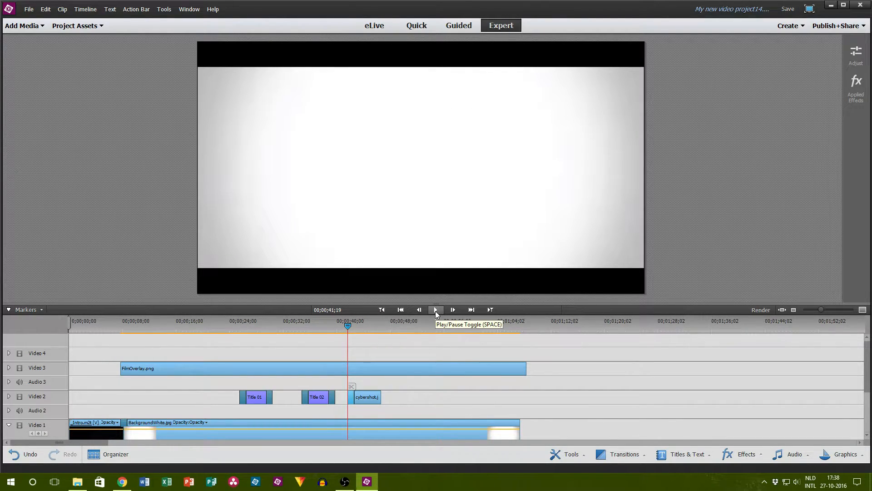
Step: Play the section around the start of the cybershot clip several times to check the photo's fade-in against the voice-over
{"action": "left_click", "coordinate": [435, 310]}
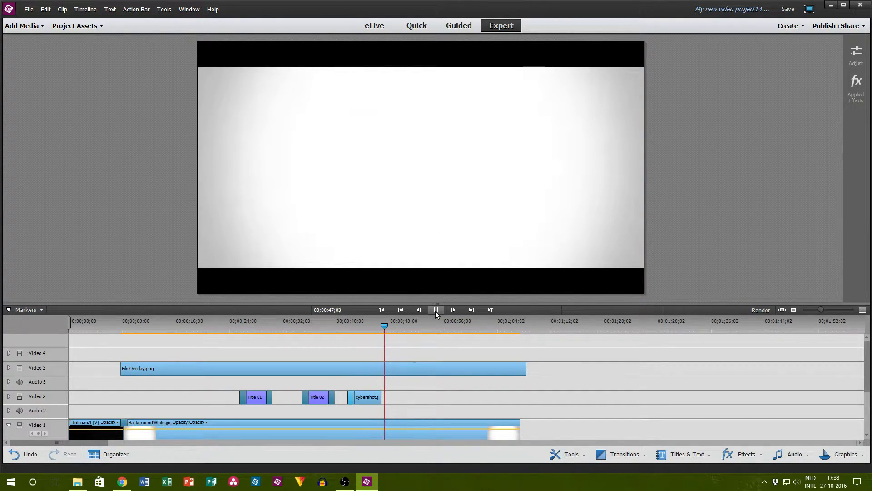
{"action": "left_click", "coordinate": [435, 311]}
{"action": "left_click_drag", "start_coordinate": [357, 323], "coordinate": [347, 323]}
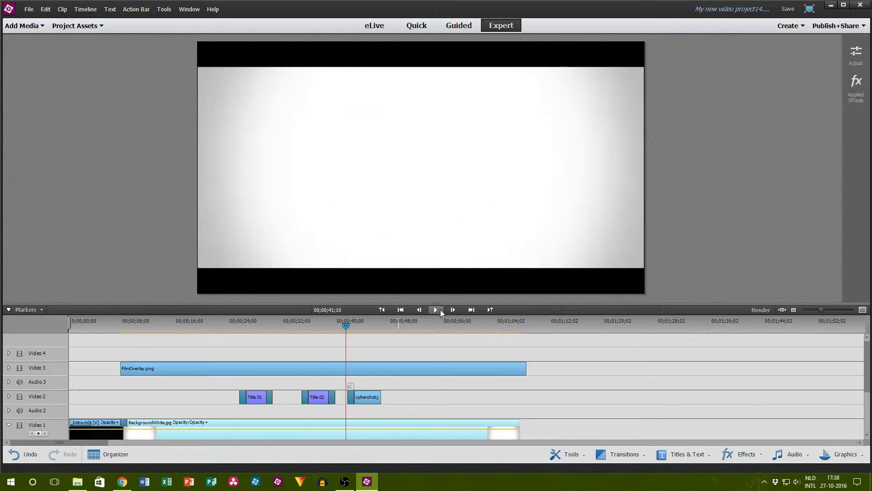
{"action": "left_click", "coordinate": [435, 310]}
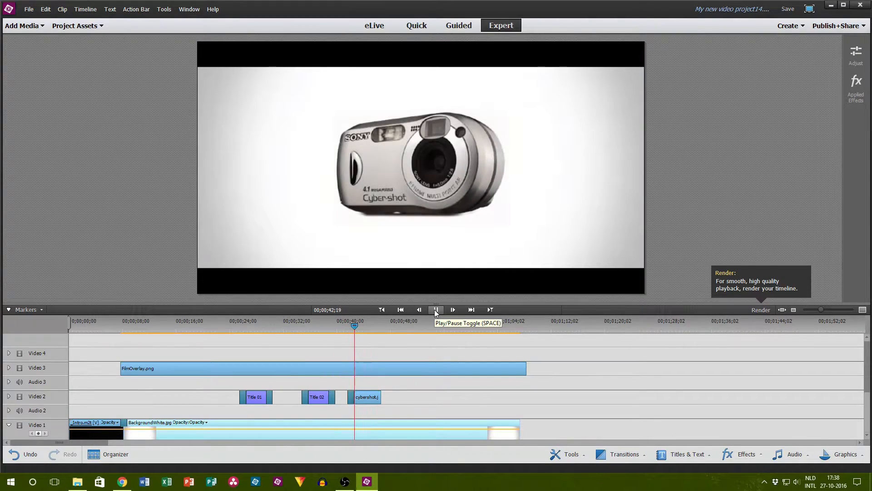
{"action": "left_click", "coordinate": [436, 311]}
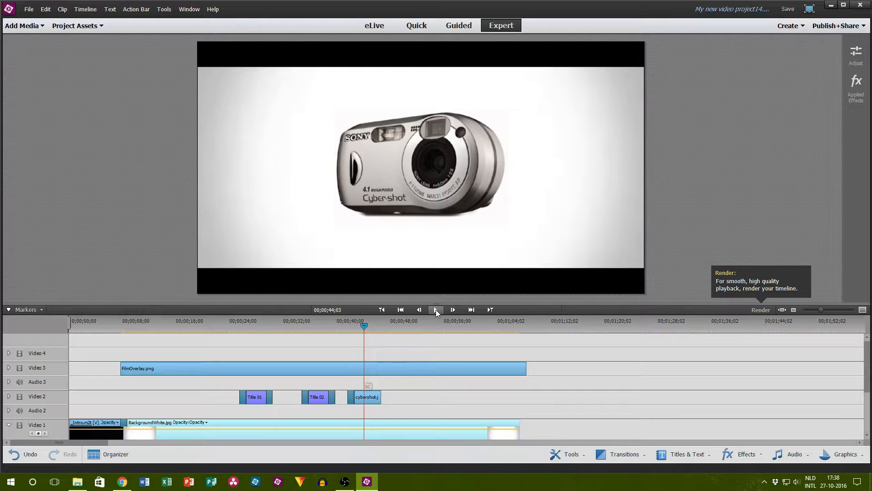
{"action": "scroll", "coordinate": [429, 388], "scroll_direction": "down", "scroll_amount": 3}
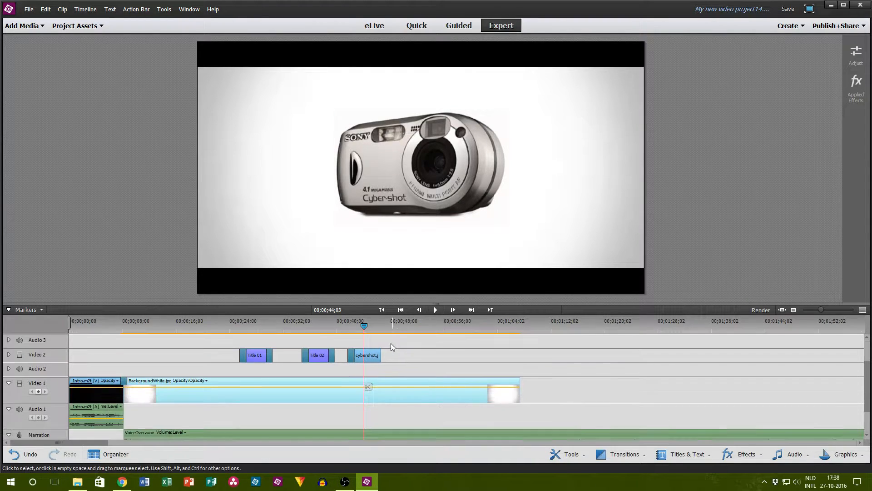
{"action": "left_click_drag", "start_coordinate": [364, 336], "coordinate": [346, 332]}
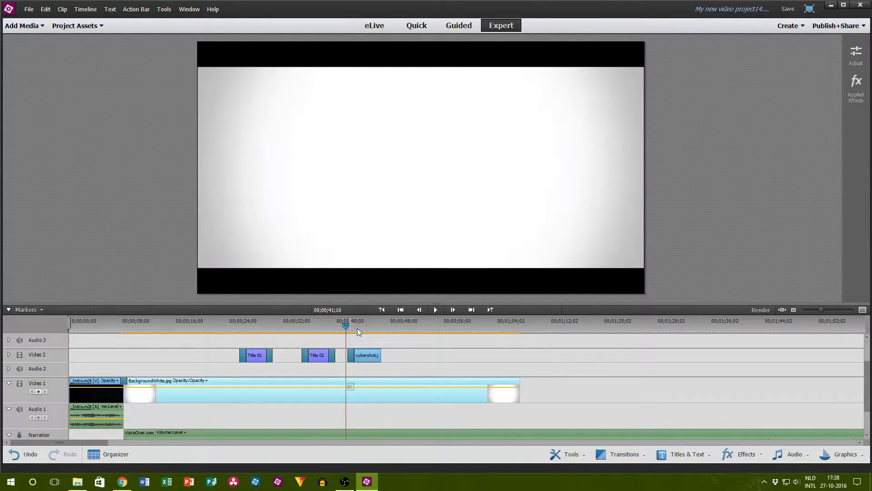
{"action": "left_click", "coordinate": [434, 310]}
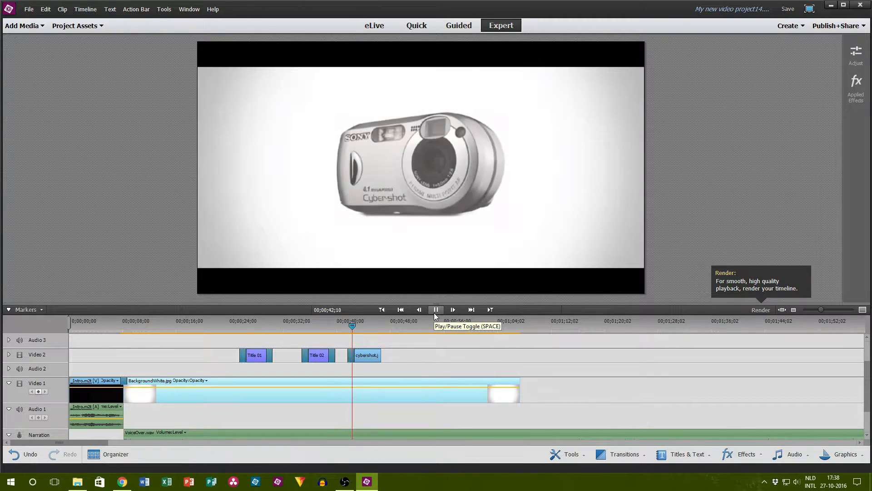
{"action": "left_click", "coordinate": [435, 311]}
{"action": "scroll", "coordinate": [349, 412], "scroll_direction": "down", "scroll_amount": 3}
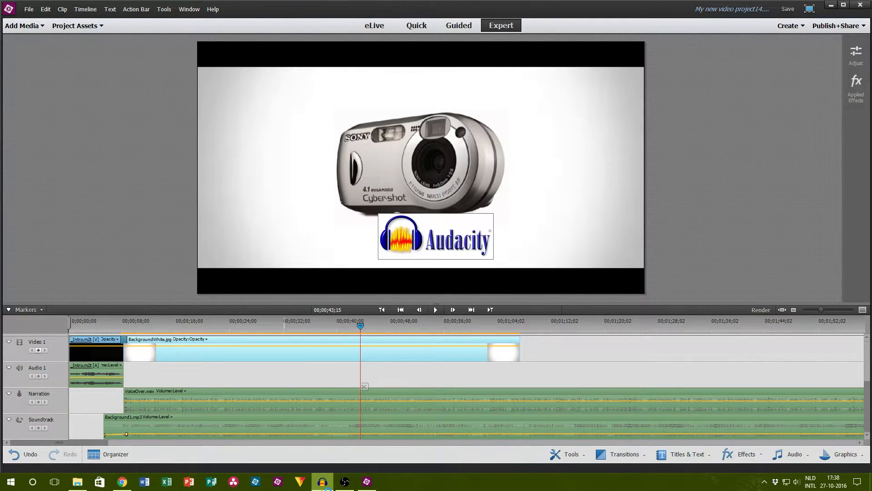
Step: Launch Audacity, return to Premiere Elements and play from the Old Camera title at 00;00;38;06 into the camera photo
{"action": "left_click", "coordinate": [323, 481]}
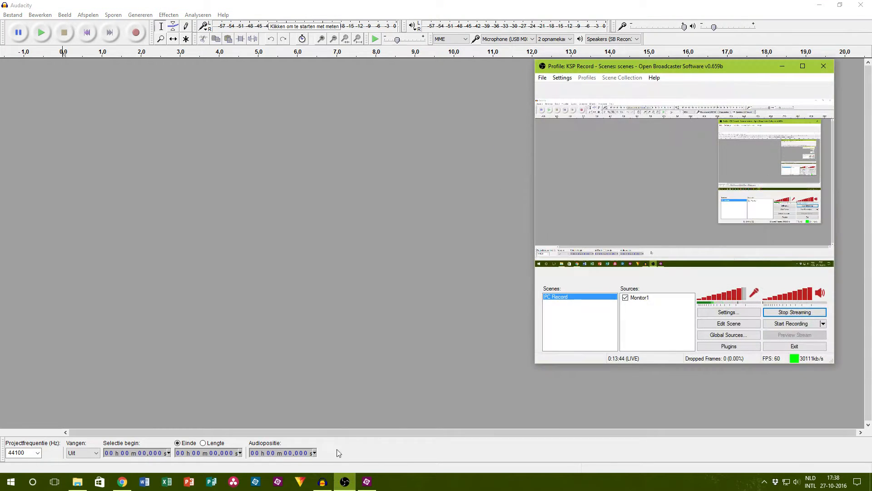
{"action": "left_click", "coordinate": [322, 484]}
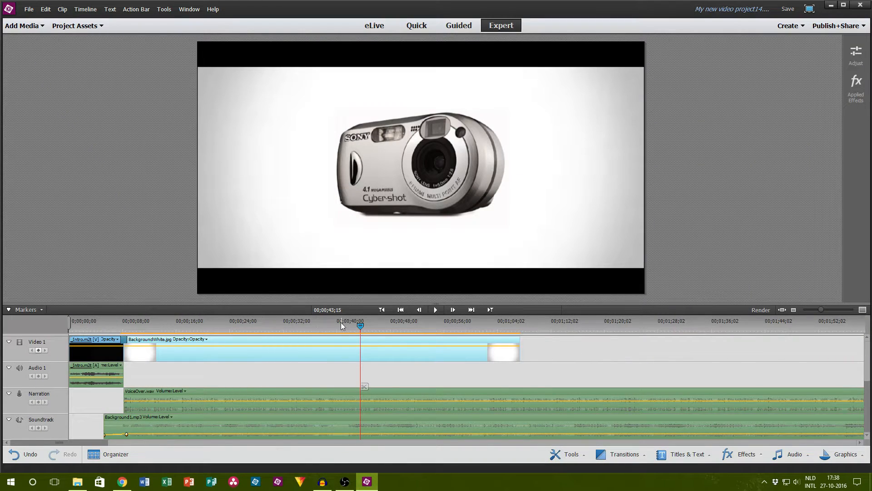
{"action": "left_click_drag", "start_coordinate": [342, 322], "coordinate": [325, 323]}
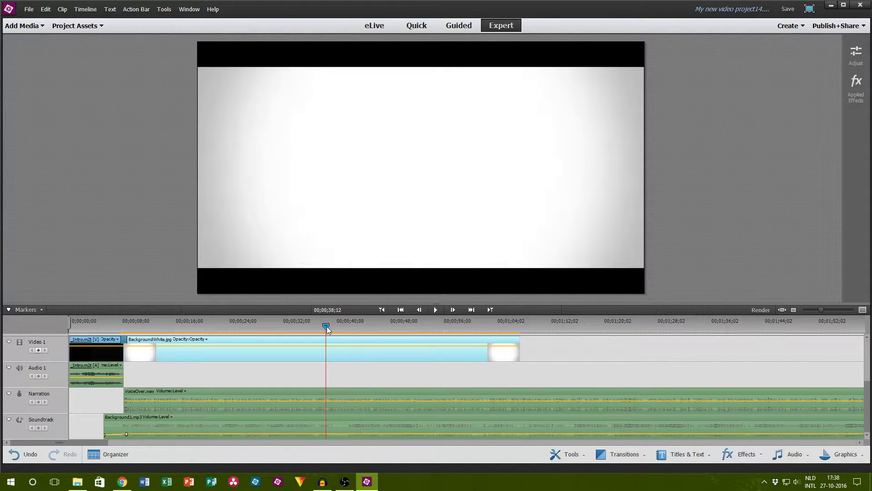
{"action": "left_click", "coordinate": [433, 309]}
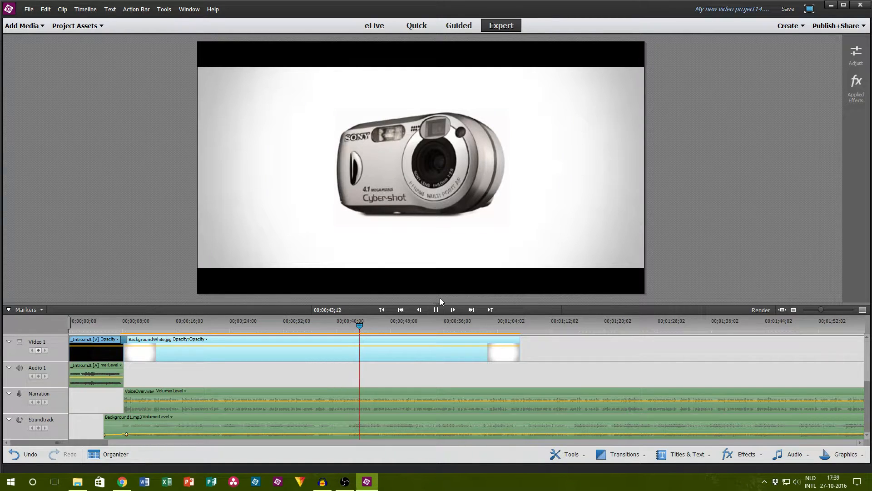
{"action": "left_click", "coordinate": [434, 309]}
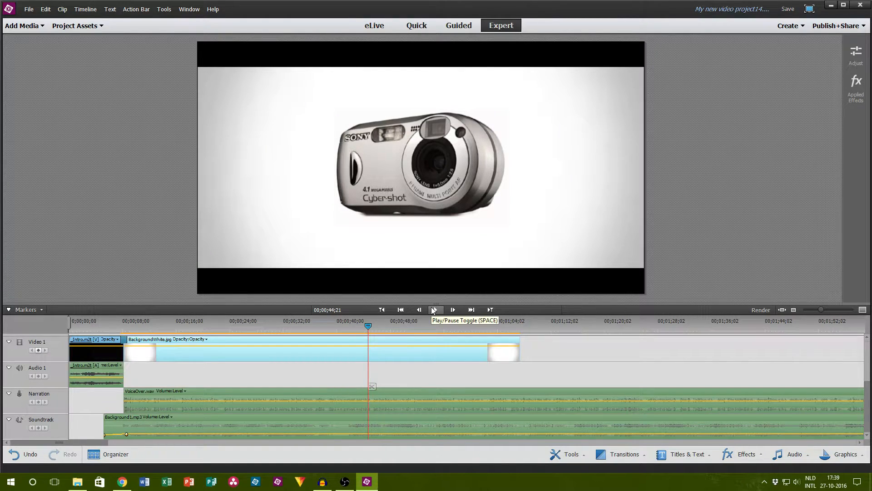
Step: Check the Open Broadcaster Software window, hide it again and switch to Audacity
{"action": "left_click", "coordinate": [345, 481]}
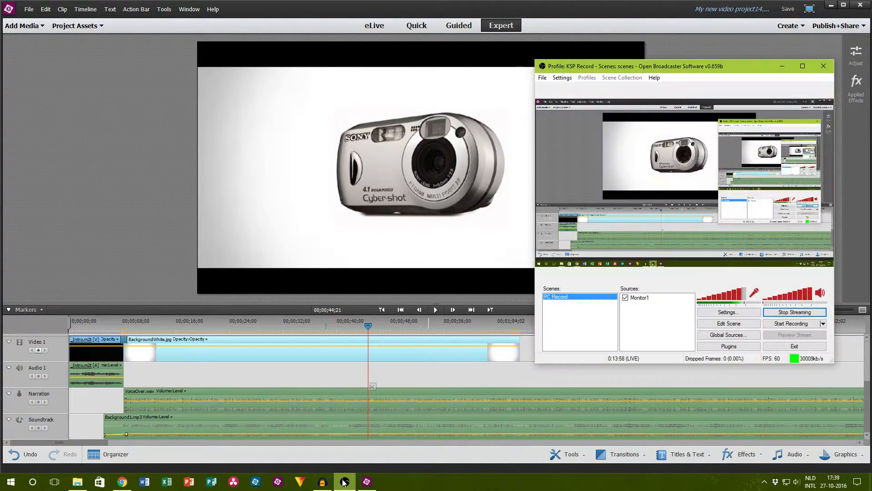
{"action": "left_click", "coordinate": [344, 481]}
{"action": "left_click", "coordinate": [322, 481]}
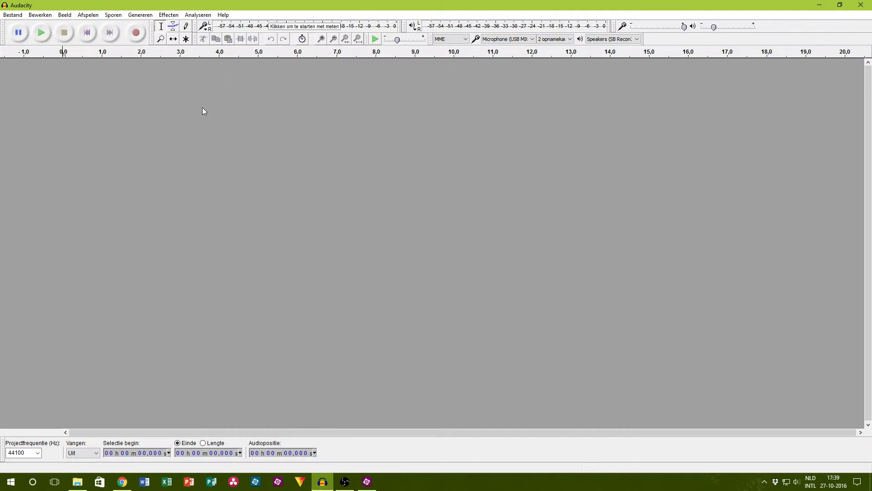
{"action": "left_click", "coordinate": [138, 37]}
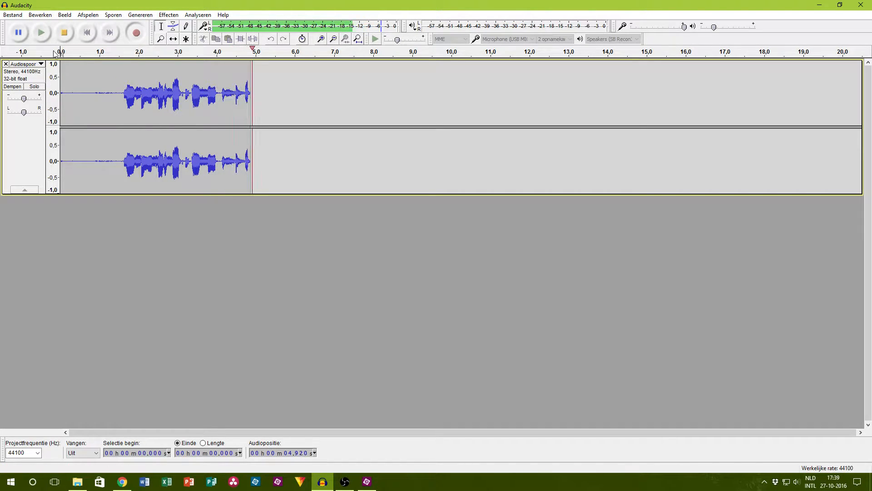
{"action": "left_click", "coordinate": [72, 39]}
{"action": "key", "text": "ctrl+z"}
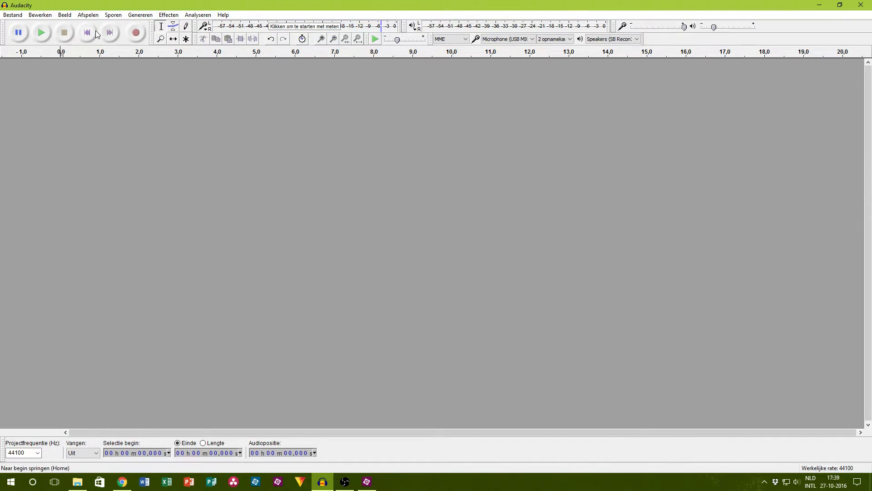
Step: Record a voice insert of about 7 seconds and export it as Insert1.wav, 16-bit PCM, in the 007-ExpensiveGear folder
{"action": "left_click", "coordinate": [145, 33]}
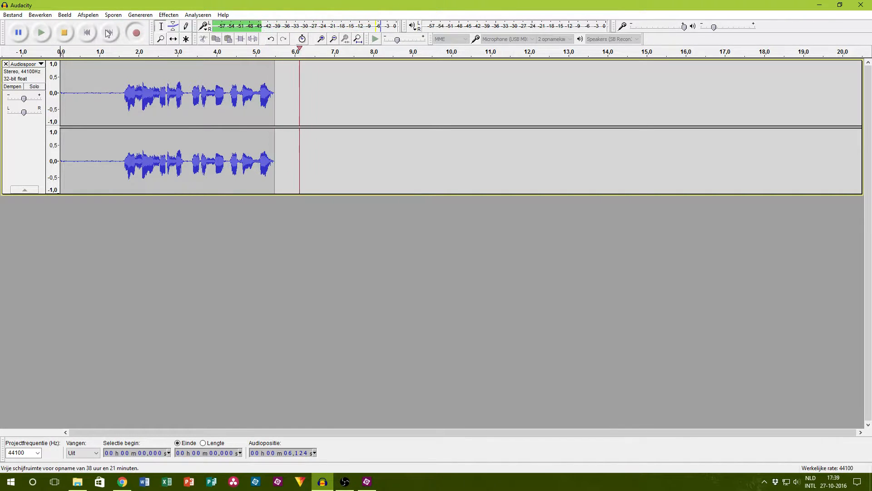
{"action": "left_click", "coordinate": [67, 34]}
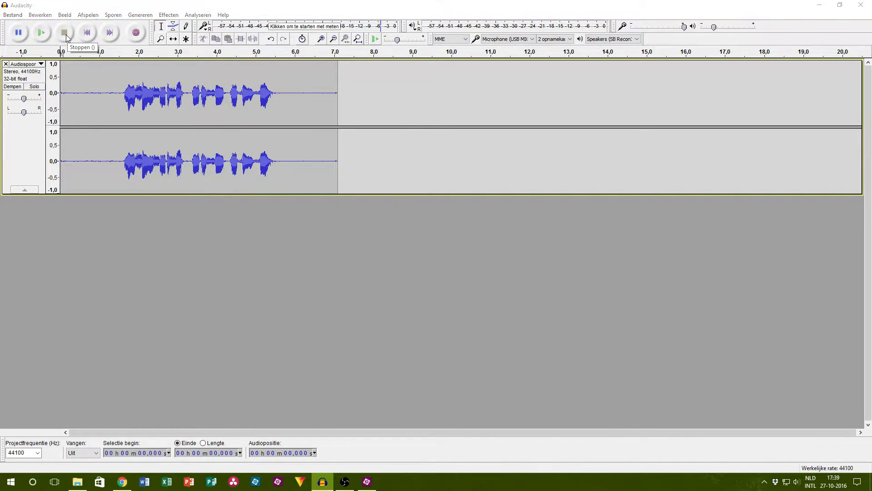
{"action": "key", "text": "ctrl+shift+e"}
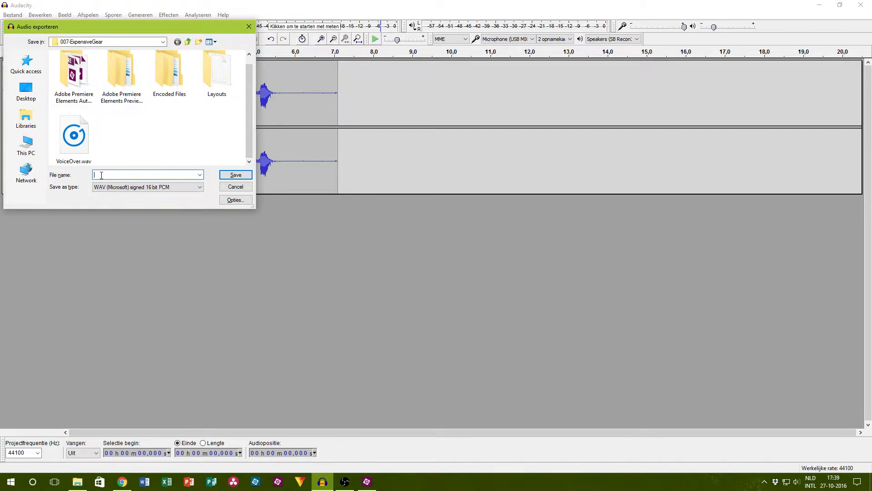
{"action": "type", "text": "Inse"}
{"action": "left_click", "coordinate": [231, 174]}
{"action": "left_click", "coordinate": [415, 301]}
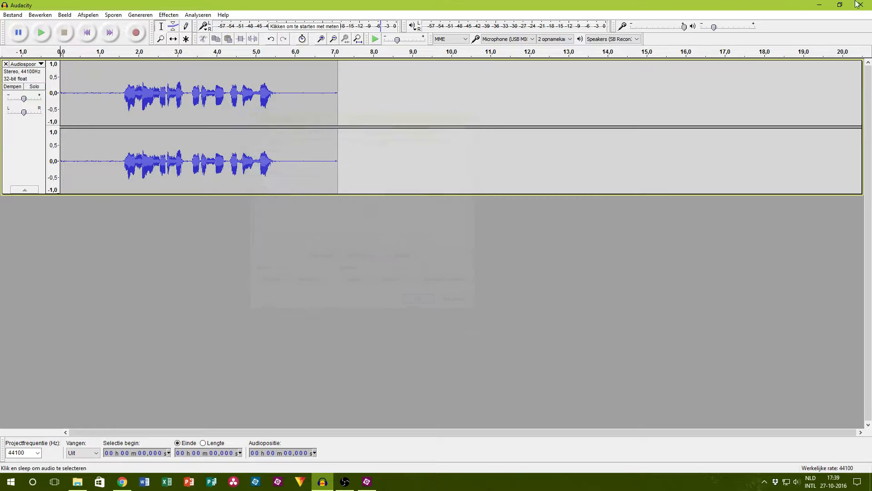
Step: Close Audacity and add Insert1.wav from the episode folder to the Audio 1 track in Premiere Elements, starting at about 22 seconds
{"action": "key", "text": "ctrl+w"}
{"action": "left_click", "coordinate": [442, 274]}
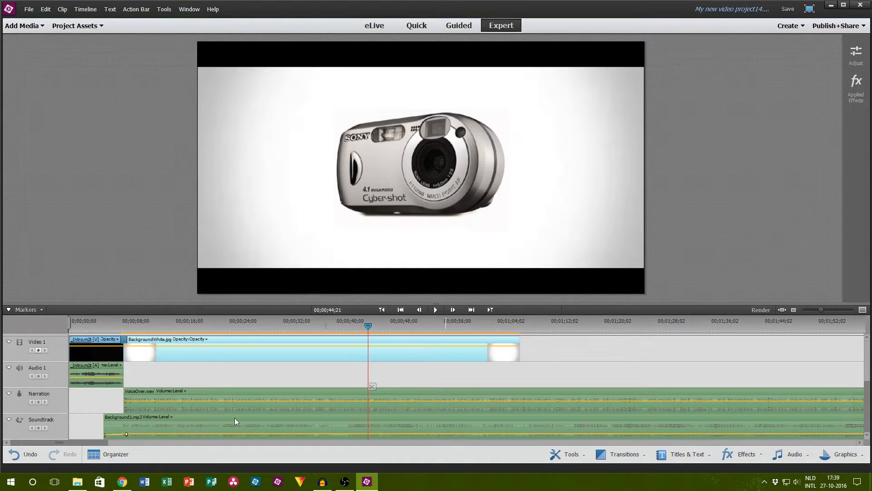
{"action": "left_click", "coordinate": [77, 481]}
{"action": "left_click_drag", "start_coordinate": [400, 66], "coordinate": [217, 380]}
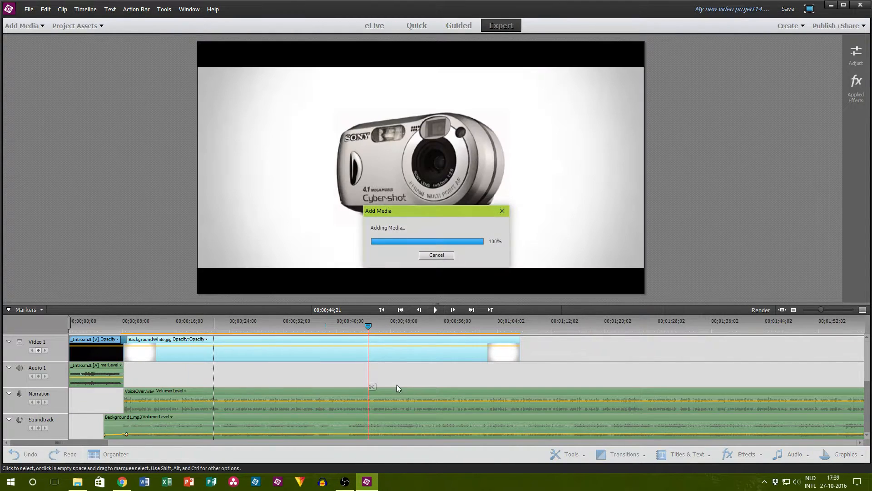
Step: Split the VoiceOver.wav narration clip at 00;00;41;13, just before the camera photo appears, and play on from the cut
{"action": "left_click_drag", "start_coordinate": [361, 326], "coordinate": [327, 326]}
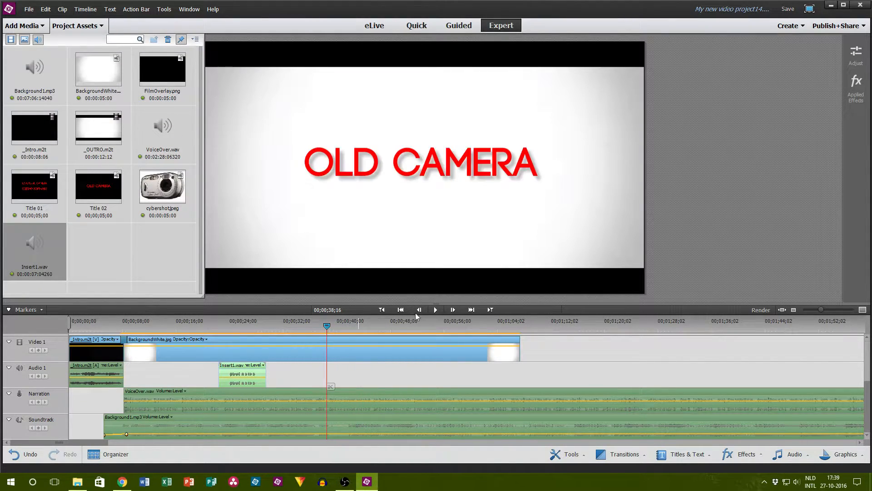
{"action": "left_click", "coordinate": [439, 311]}
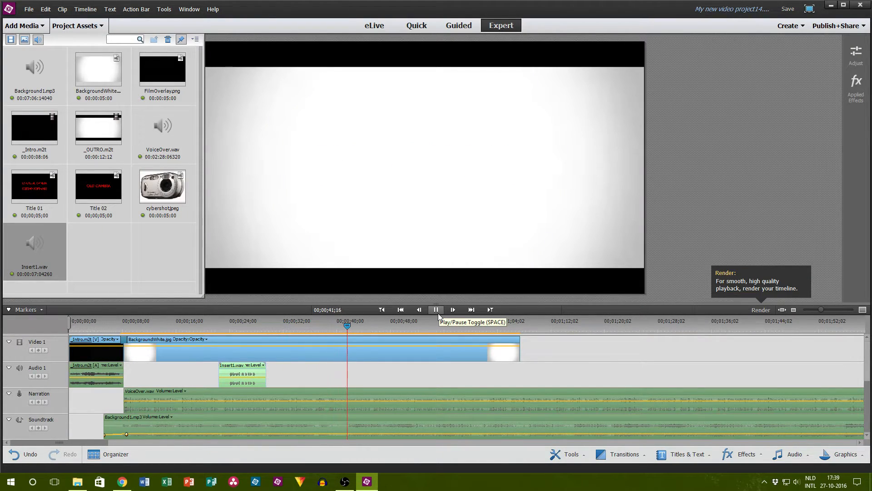
{"action": "left_click", "coordinate": [727, 339]}
{"action": "left_click_drag", "start_coordinate": [820, 313], "coordinate": [827, 312]}
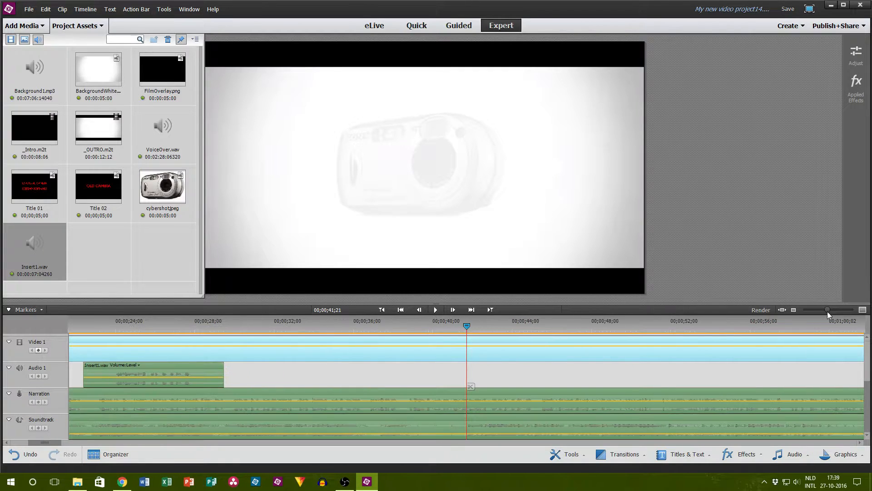
{"action": "left_click_drag", "start_coordinate": [466, 326], "coordinate": [461, 326]}
{"action": "left_click", "coordinate": [436, 310]}
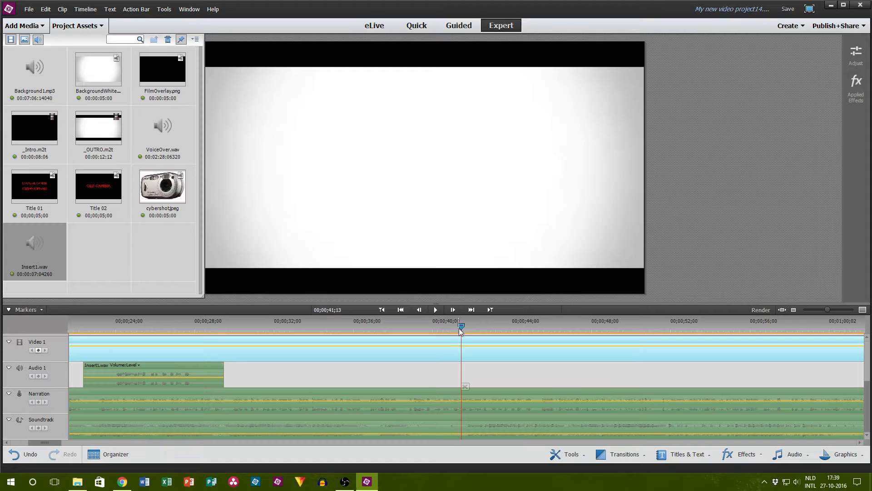
{"action": "left_click", "coordinate": [470, 400]}
{"action": "left_click", "coordinate": [465, 387]}
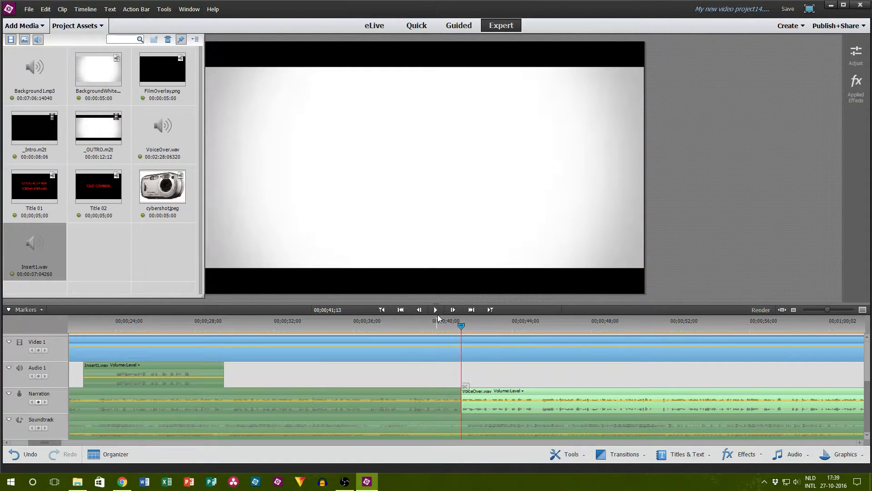
{"action": "left_click", "coordinate": [437, 311]}
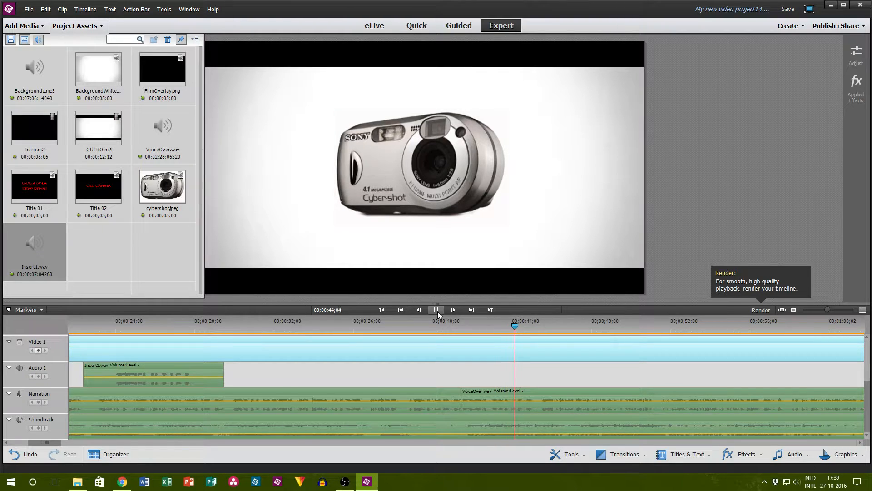
Step: Stop playback, split the VoiceOver.wav narration at 00;00;45;00 and delete the piece between the two cuts
{"action": "left_click", "coordinate": [436, 309]}
{"action": "left_click", "coordinate": [543, 399]}
{"action": "left_click", "coordinate": [536, 387]}
{"action": "left_click", "coordinate": [498, 406]}
{"action": "key", "text": "Delete"}
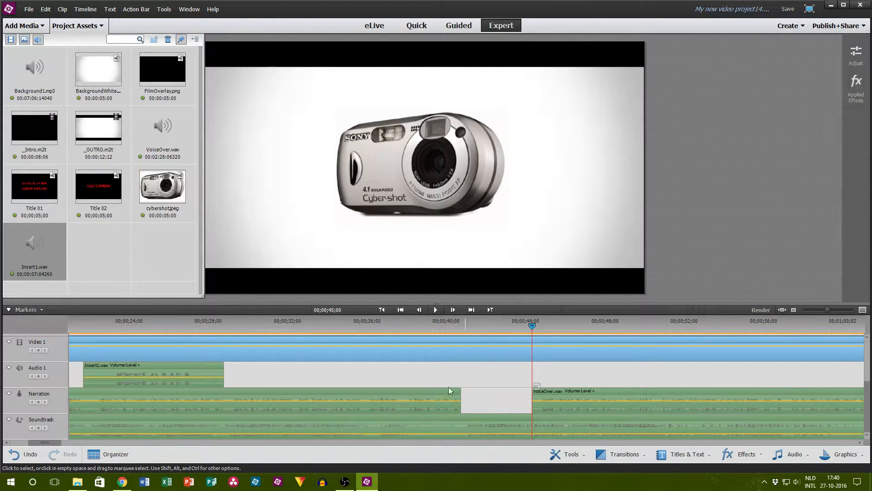
Step: Move Insert1.wav on the Audio 1 track to the narration gap and trim its silent start to line up with the gap's beginning
{"action": "left_click_drag", "start_coordinate": [142, 372], "coordinate": [485, 372]}
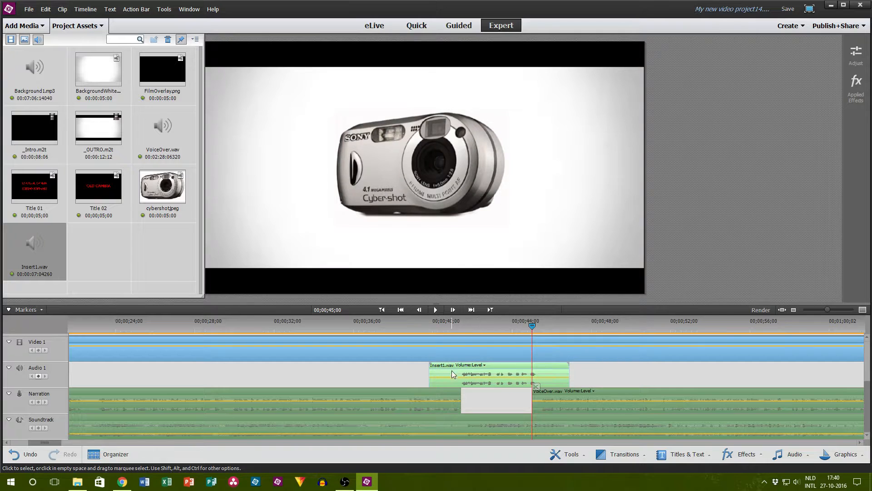
{"action": "left_click_drag", "start_coordinate": [429, 376], "coordinate": [460, 376]}
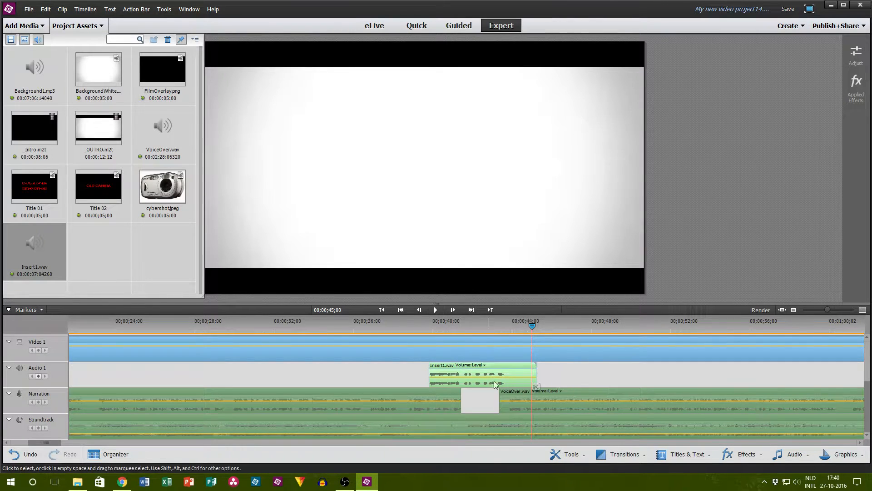
{"action": "left_click_drag", "start_coordinate": [503, 398], "coordinate": [550, 394]}
Step: Split the remaining narration clip at 00;00;45;14 and remove the short piece before the cut
{"action": "left_click_drag", "start_coordinate": [533, 326], "coordinate": [541, 327]}
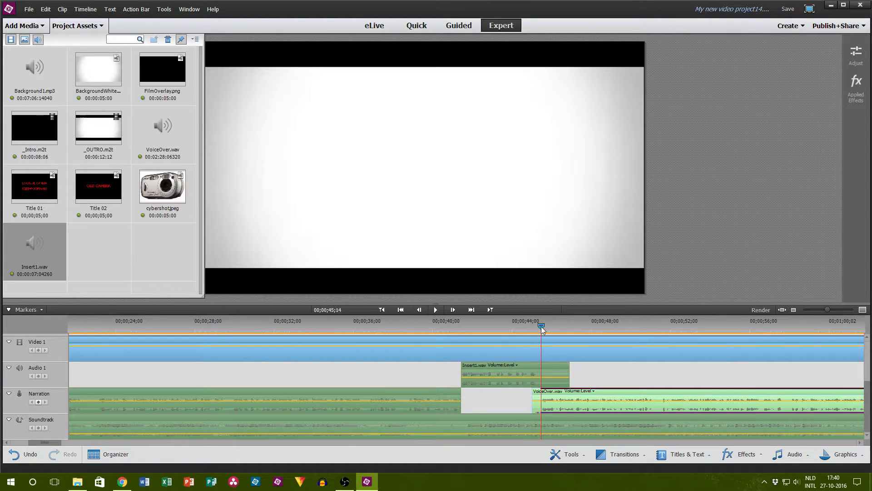
{"action": "left_click", "coordinate": [545, 386]}
{"action": "left_click", "coordinate": [534, 404]}
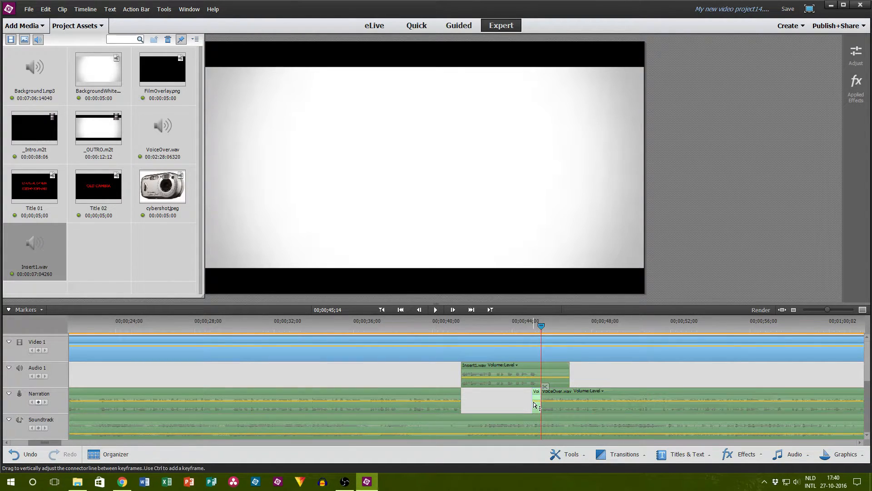
Step: Split Insert1.wav on the Audio 1 track at 00;00;45;08 and delete its tail
{"action": "left_click", "coordinate": [553, 373]}
{"action": "left_click_drag", "start_coordinate": [542, 327], "coordinate": [538, 328]}
{"action": "left_click", "coordinate": [542, 387]}
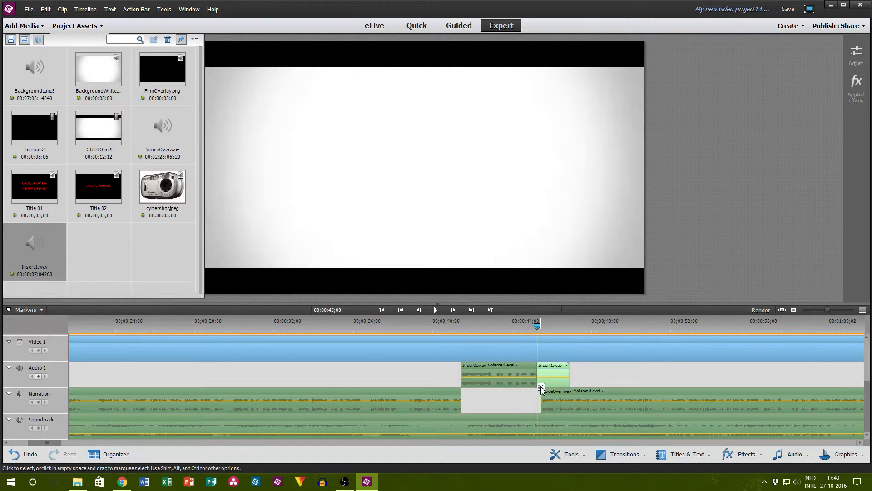
{"action": "key", "text": "Delete"}
Step: Shift the remaining narration aside and place Insert1.wav in the gap on the Narration track
{"action": "left_click_drag", "start_coordinate": [526, 405], "coordinate": [573, 404]}
{"action": "left_click_drag", "start_coordinate": [501, 371], "coordinate": [499, 394]}
{"action": "left_click", "coordinate": [567, 403]}
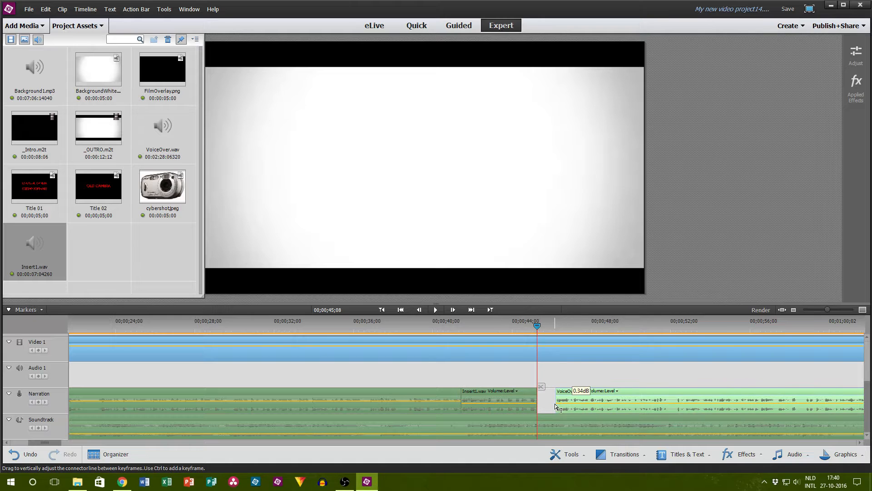
Step: Try adjusting the volume levels of Insert1.wav and the narration clip after it, and undo the changes
{"action": "left_click_drag", "start_coordinate": [556, 404], "coordinate": [556, 404]}
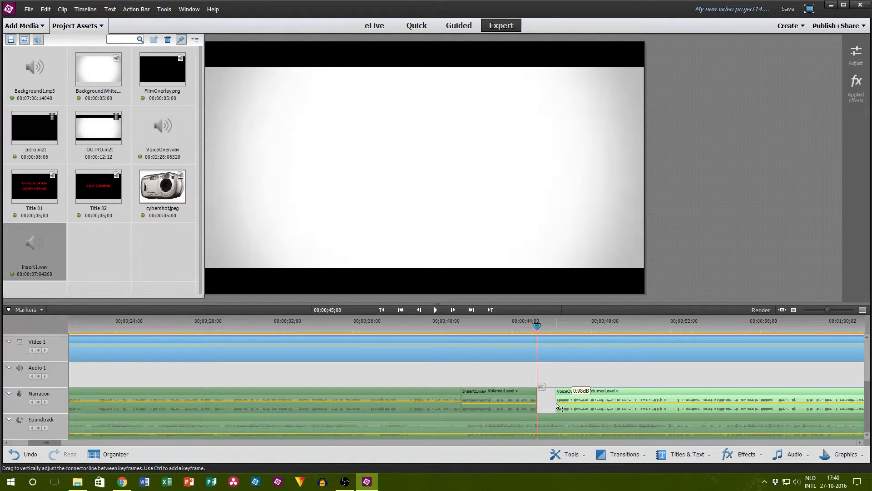
{"action": "left_click", "coordinate": [483, 403]}
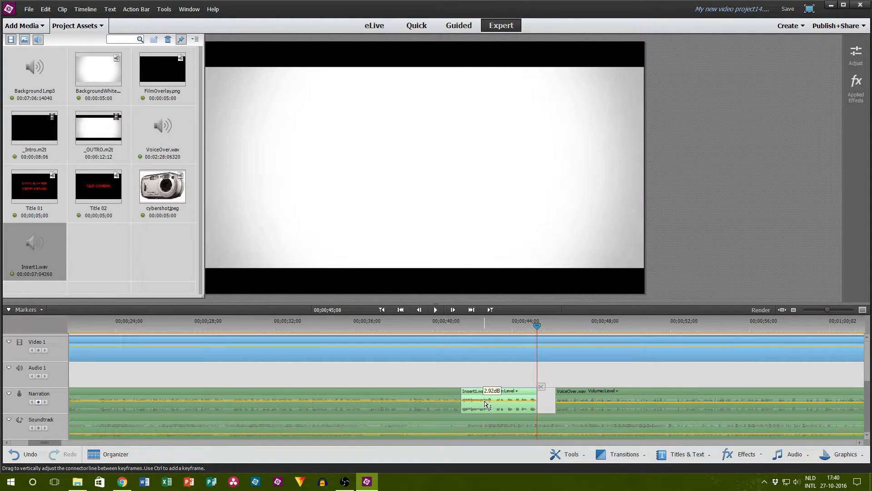
{"action": "left_click_drag", "start_coordinate": [484, 400], "coordinate": [495, 402]}
{"action": "left_click", "coordinate": [564, 406]}
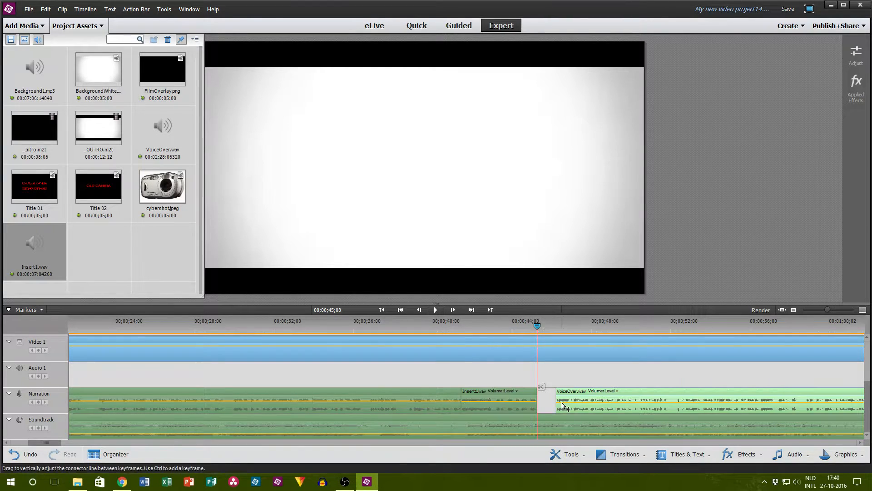
{"action": "left_click_drag", "start_coordinate": [563, 402], "coordinate": [563, 402]}
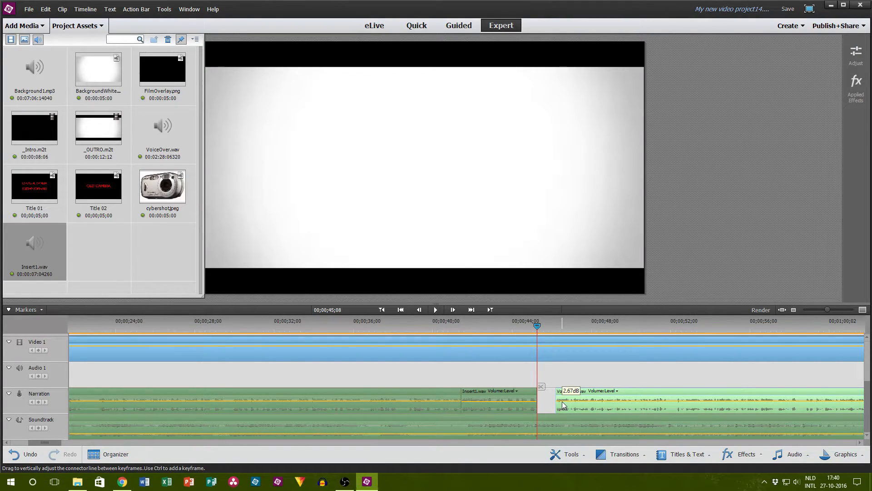
{"action": "key", "text": "ctrl+z"}
{"action": "key", "text": "ctrl+z"}
{"action": "key", "text": "ctrl+z"}
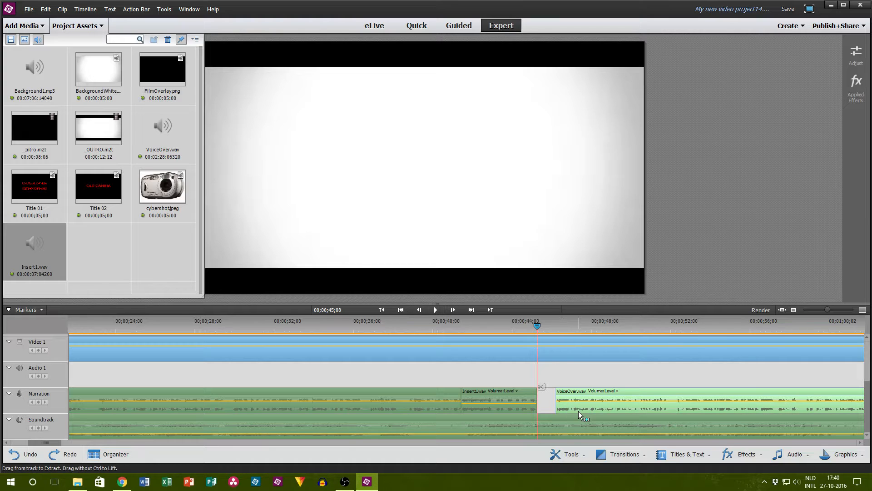
Step: Move the remaining narration up against the end of Insert1.wav and play the section from 00;00;40;13
{"action": "left_click_drag", "start_coordinate": [486, 384], "coordinate": [492, 404]}
{"action": "left_click_drag", "start_coordinate": [587, 410], "coordinate": [569, 407]}
{"action": "left_click_drag", "start_coordinate": [493, 405], "coordinate": [499, 403]}
{"action": "left_click", "coordinate": [441, 323]}
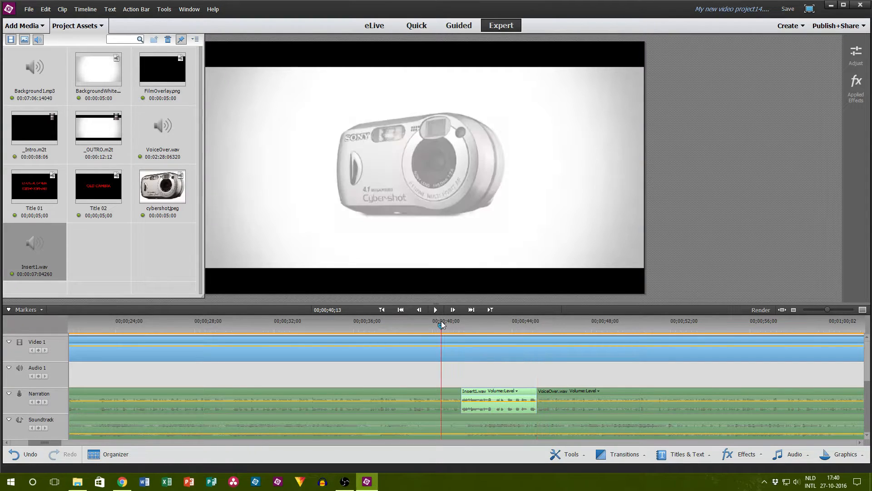
{"action": "left_click", "coordinate": [438, 311]}
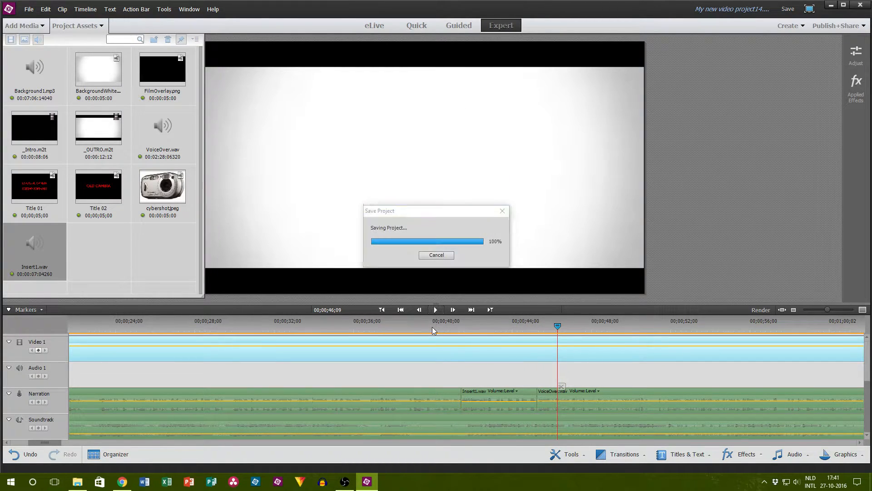
Step: Shift the VoiceOver.wav clip after the insert to start at 00;00;45;12, and play the transition from 00;00;40;25
{"action": "scroll", "coordinate": [468, 349], "scroll_direction": "up", "scroll_amount": 3}
{"action": "scroll", "coordinate": [542, 416], "scroll_direction": "down", "scroll_amount": 2}
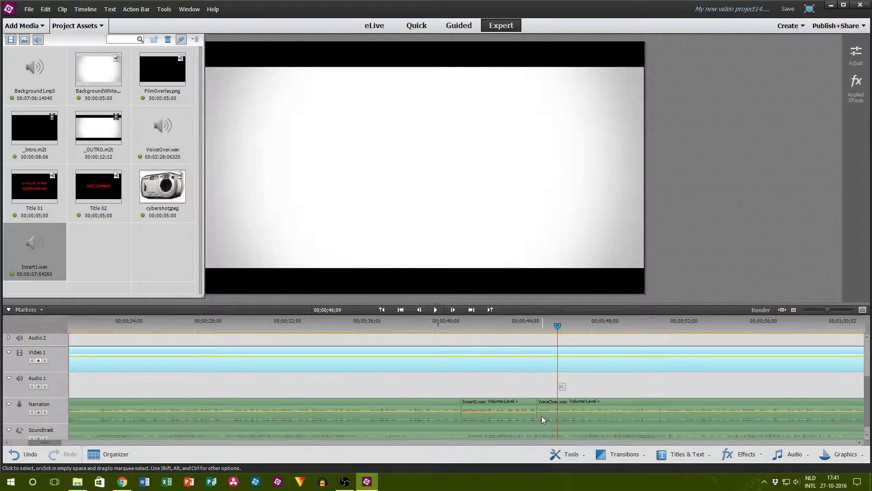
{"action": "left_click", "coordinate": [541, 418]}
{"action": "left_click", "coordinate": [539, 327]}
{"action": "left_click_drag", "start_coordinate": [548, 418], "coordinate": [550, 418]}
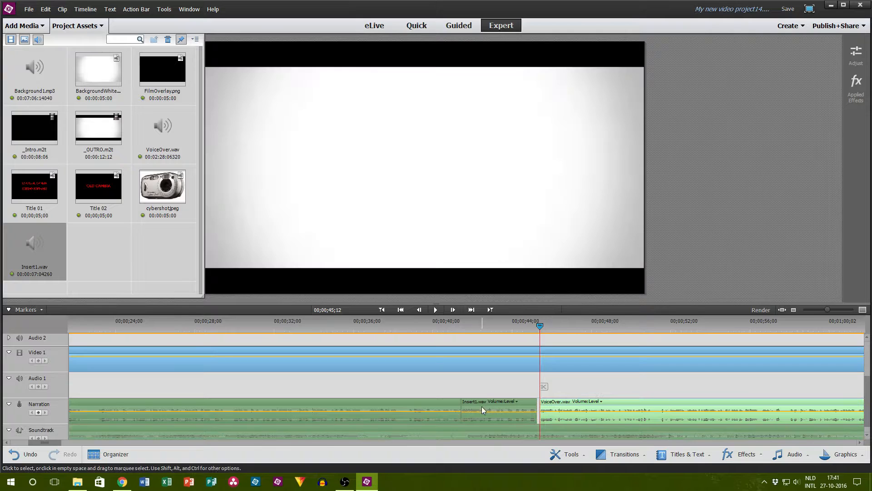
{"action": "left_click", "coordinate": [449, 326]}
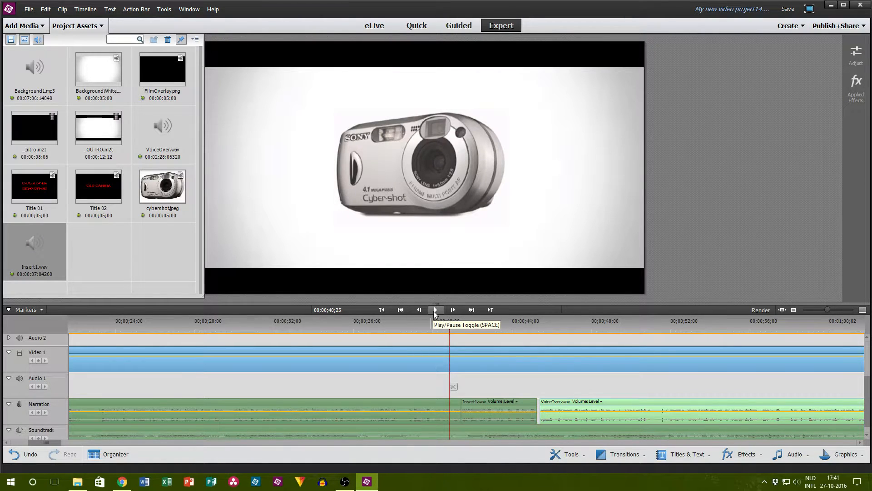
{"action": "left_click", "coordinate": [434, 311]}
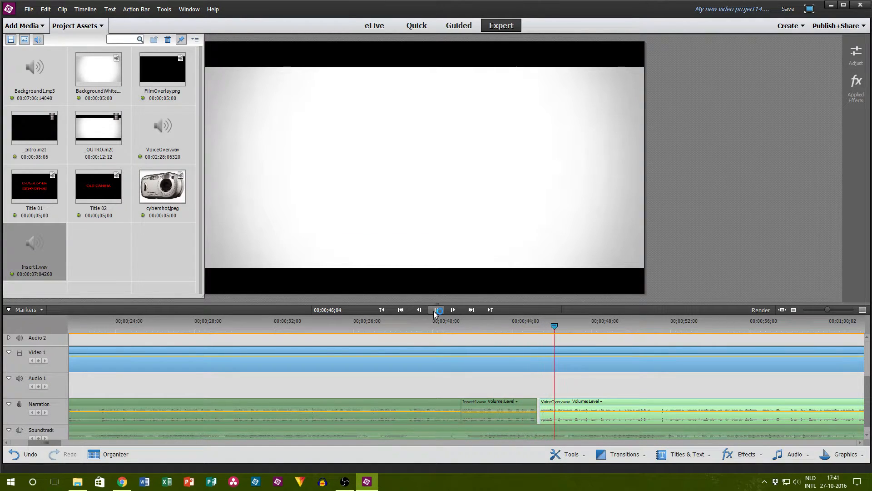
{"action": "left_click", "coordinate": [435, 311]}
Step: Dismiss the notification and play the camera photo section from 00;00;39;24, stopping at 00;00;44;13 near the photo's end
{"action": "scroll", "coordinate": [512, 400], "scroll_direction": "up", "scroll_amount": 3}
{"action": "scroll", "coordinate": [595, 430], "scroll_direction": "down", "scroll_amount": 3}
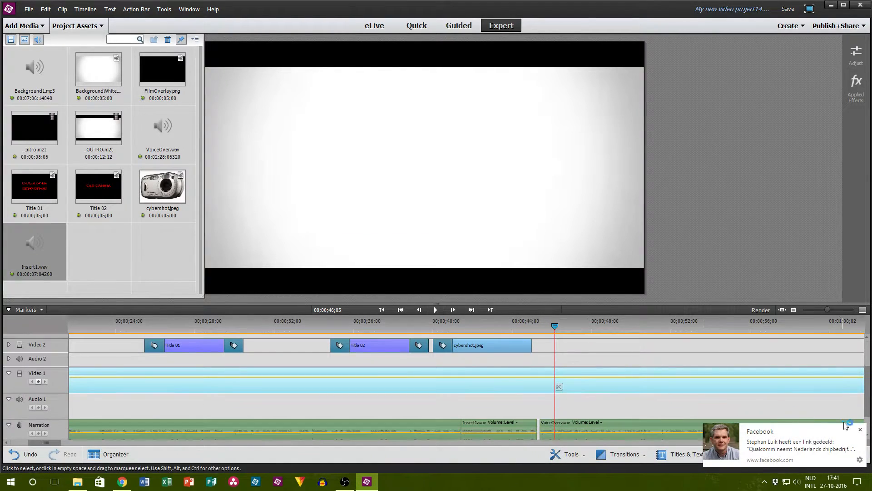
{"action": "left_click", "coordinate": [861, 428]}
{"action": "scroll", "coordinate": [501, 364], "scroll_direction": "up", "scroll_amount": 1}
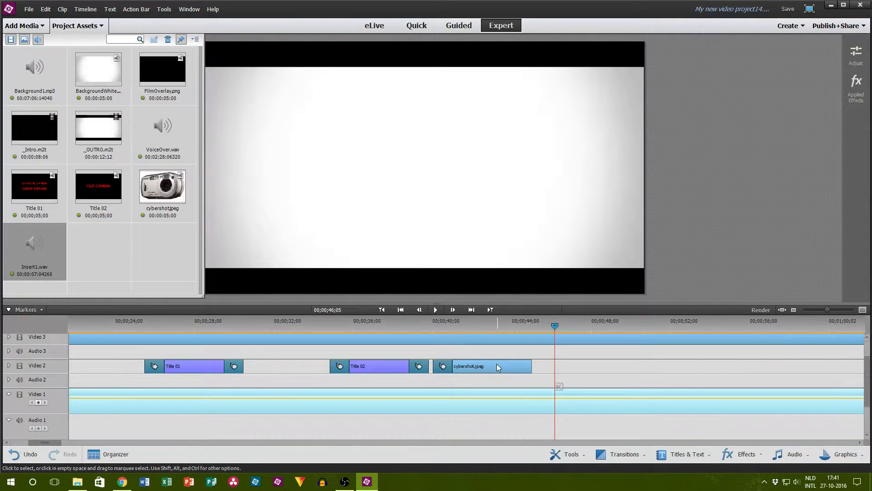
{"action": "left_click", "coordinate": [427, 325]}
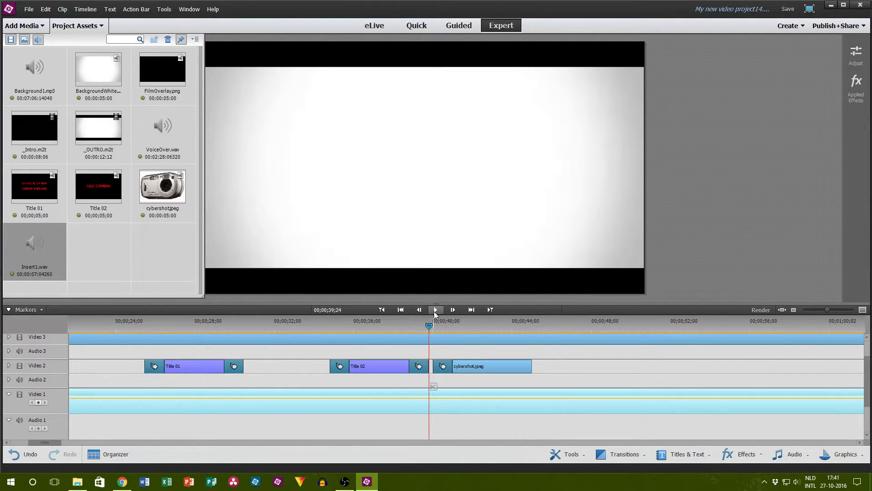
{"action": "left_click", "coordinate": [434, 312]}
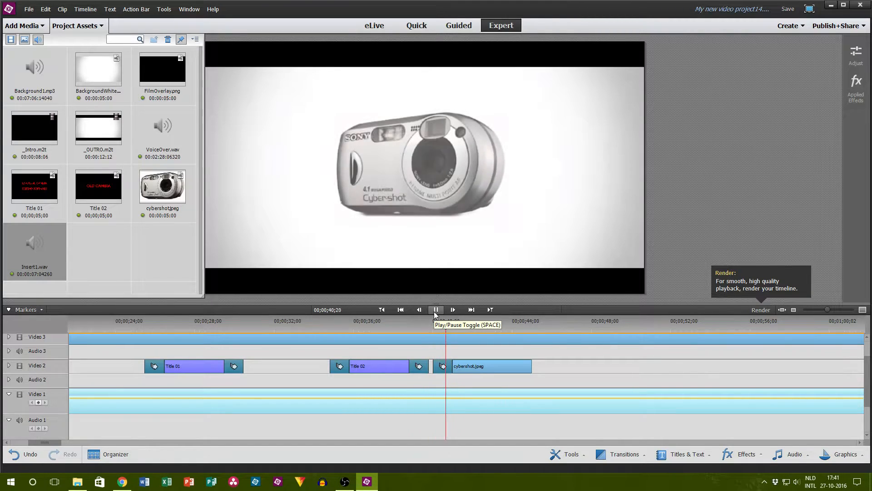
{"action": "scroll", "coordinate": [516, 355], "scroll_direction": "down", "scroll_amount": 1}
{"action": "scroll", "coordinate": [515, 355], "scroll_direction": "down", "scroll_amount": 1}
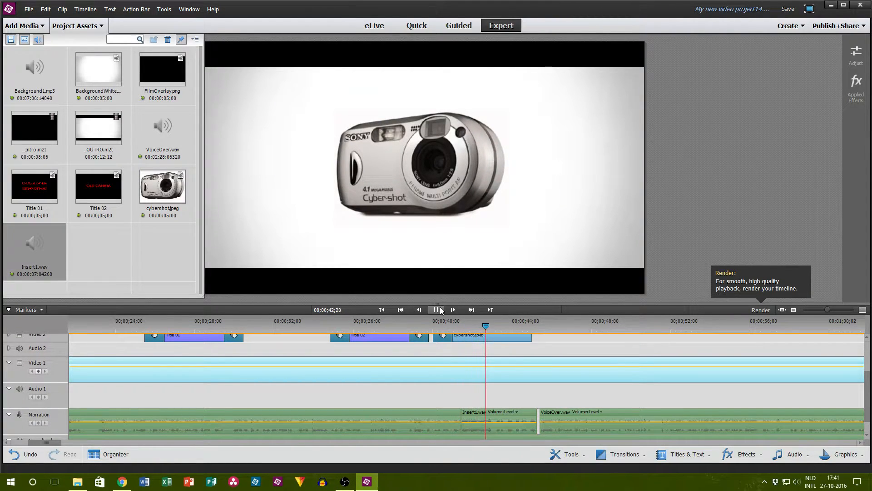
{"action": "left_click", "coordinate": [437, 310]}
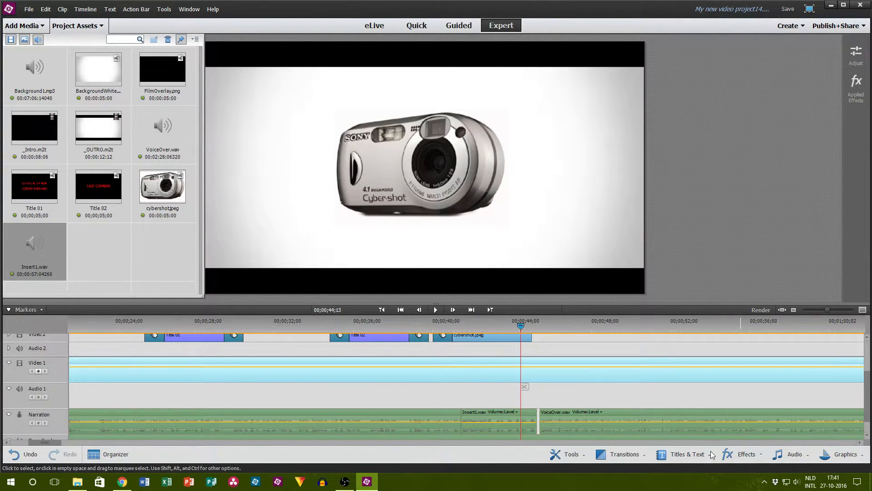
Step: Apply a Film Dissolve transition of 30 frames to the end of the cybershot.jpeg clip on Video 2
{"action": "left_click", "coordinate": [621, 454]}
{"action": "left_click_drag", "start_coordinate": [613, 374], "coordinate": [523, 336]}
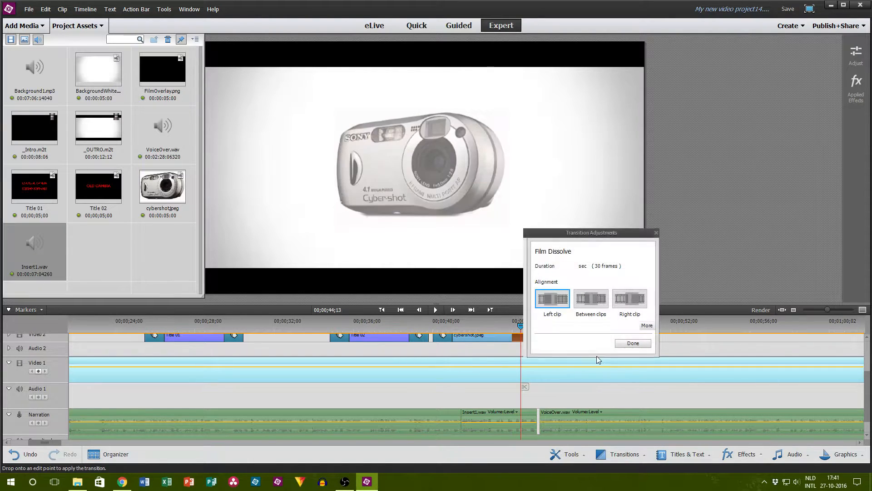
{"action": "left_click", "coordinate": [629, 348]}
Step: Switch to the YouTube live dashboard in Chrome, send "Hi" and "Thanks" in the chat, and return to Premiere Elements
{"action": "left_click", "coordinate": [122, 482]}
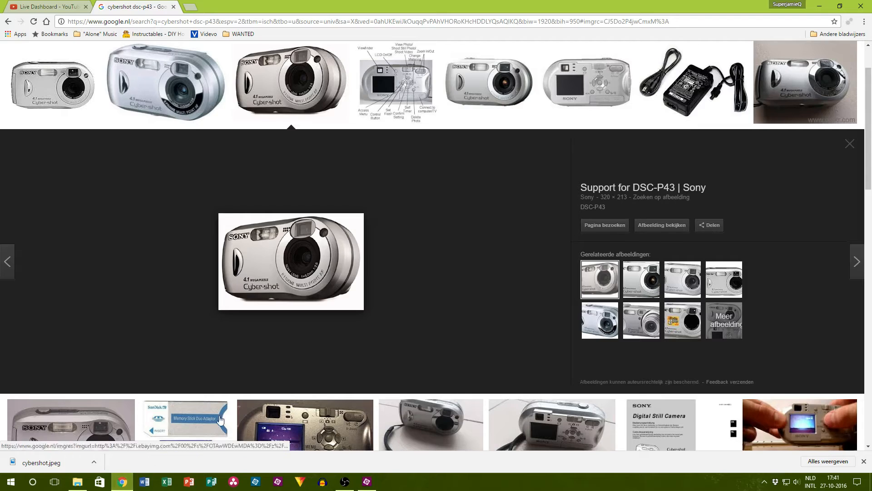
{"action": "left_click", "coordinate": [73, 6]}
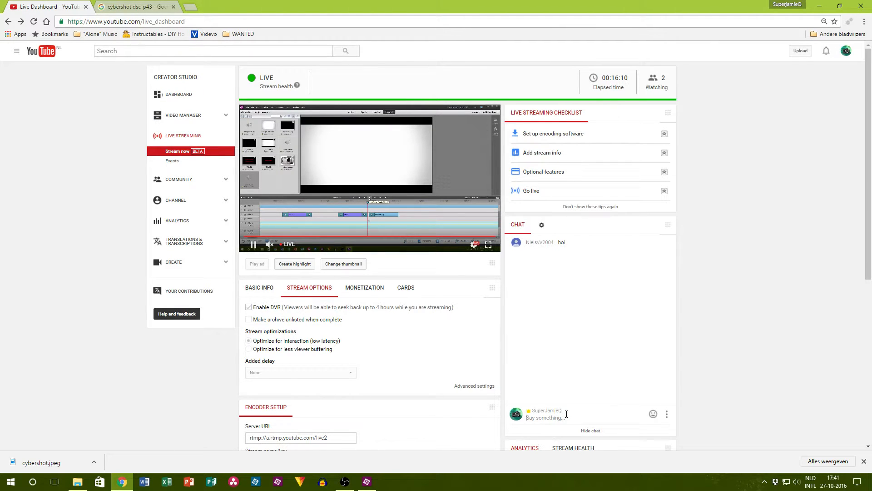
{"action": "type", "text": "Hi"}
{"action": "key", "text": "Return"}
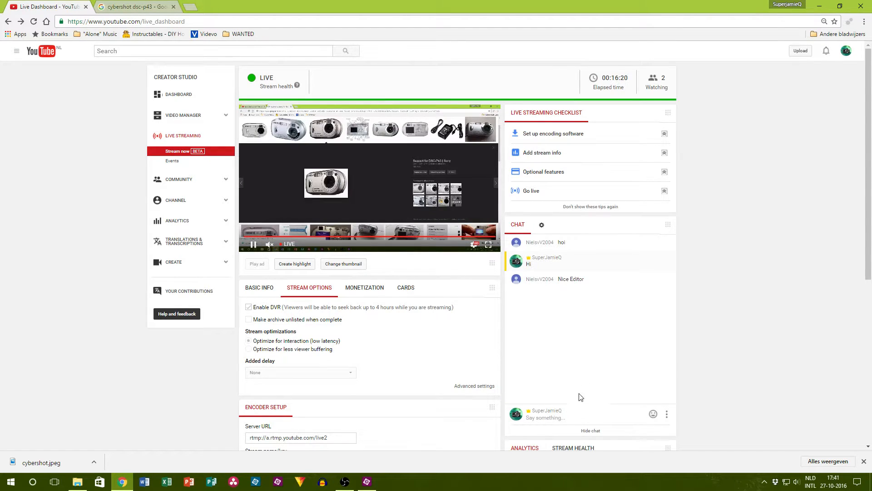
{"action": "left_click", "coordinate": [551, 417]}
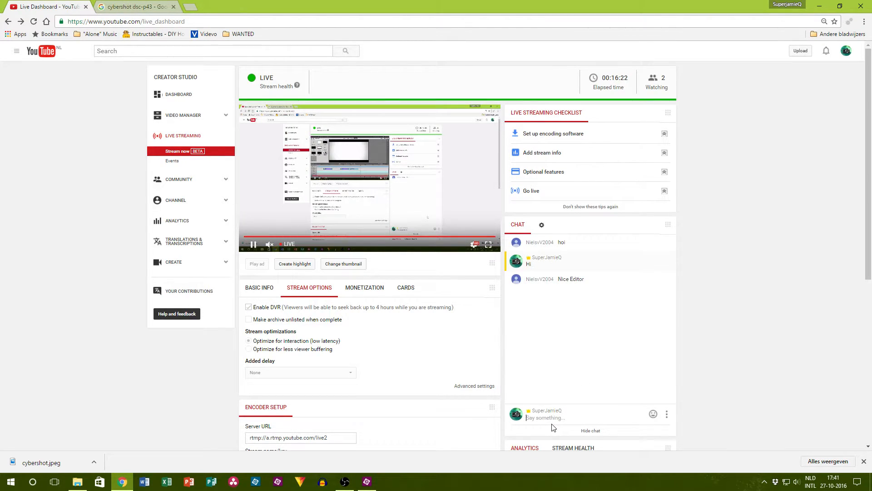
{"action": "type", "text": "Thanks"}
{"action": "key", "text": "Return"}
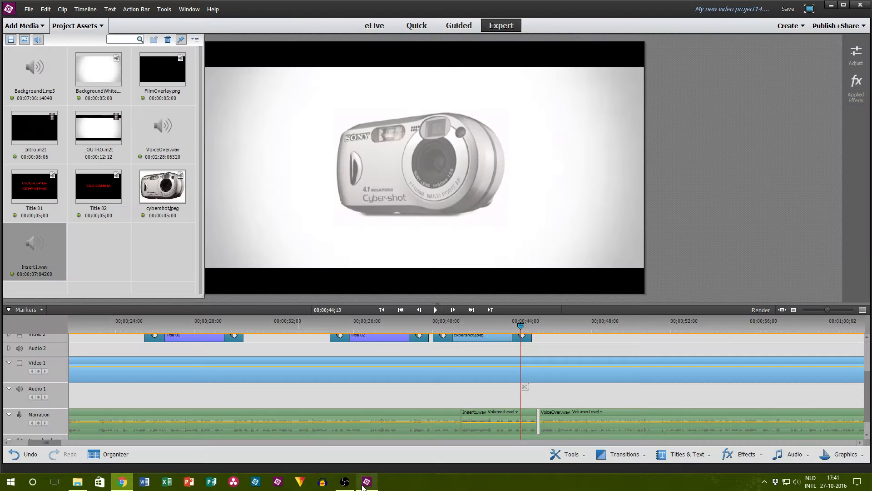
{"action": "left_click", "coordinate": [367, 481]}
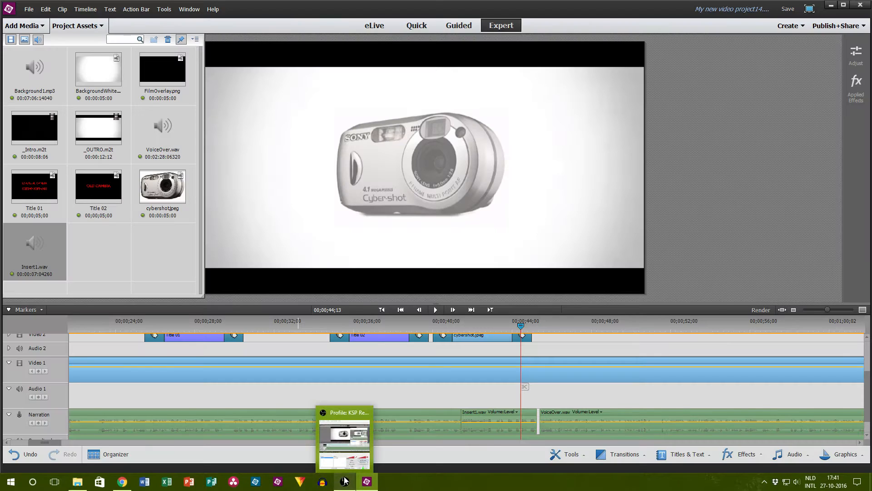
Step: Hide the project assets and scrub through the cybershot.jpeg clip, leaving the playhead at 00;00;43;19
{"action": "left_click", "coordinate": [75, 25]}
{"action": "scroll", "coordinate": [509, 358], "scroll_direction": "up", "scroll_amount": 2}
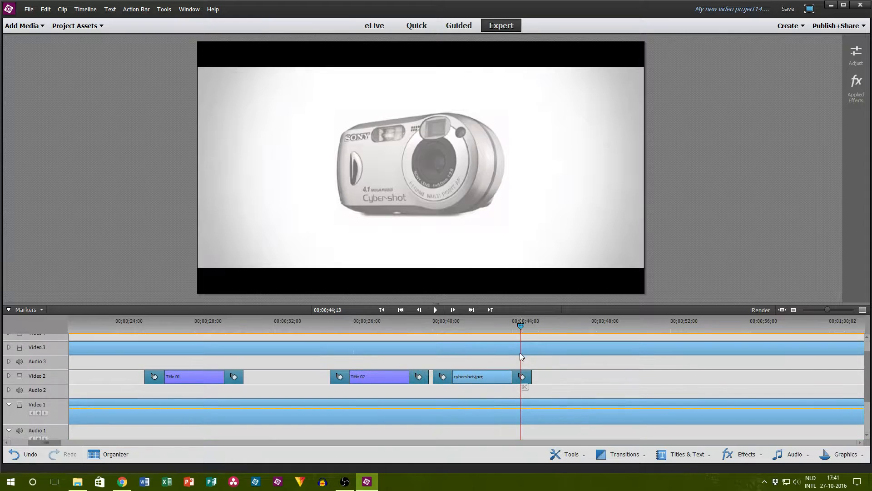
{"action": "left_click_drag", "start_coordinate": [485, 323], "coordinate": [507, 334]}
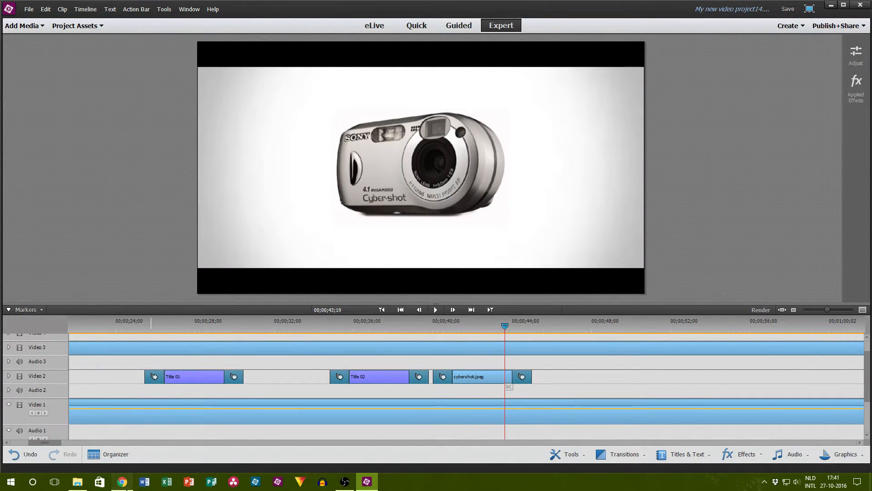
Step: Check the live chat on the YouTube dashboard in Chrome and return to Premiere Elements
{"action": "left_click", "coordinate": [127, 481]}
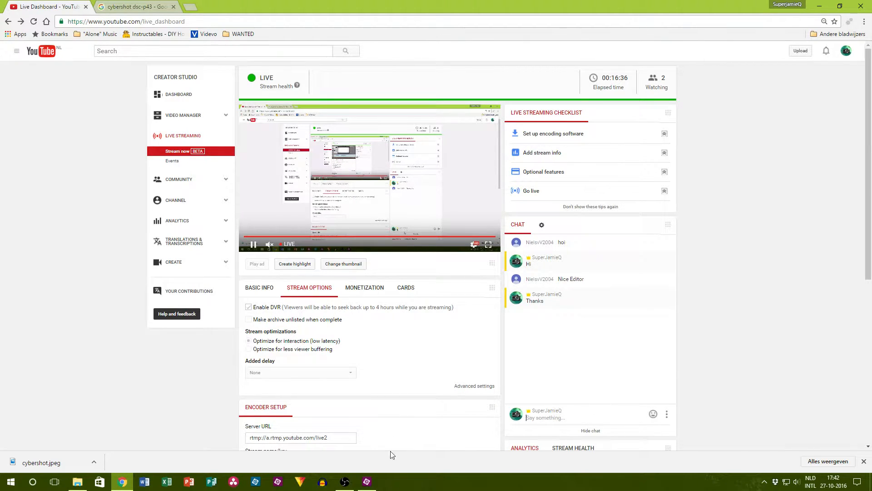
{"action": "left_click", "coordinate": [366, 481]}
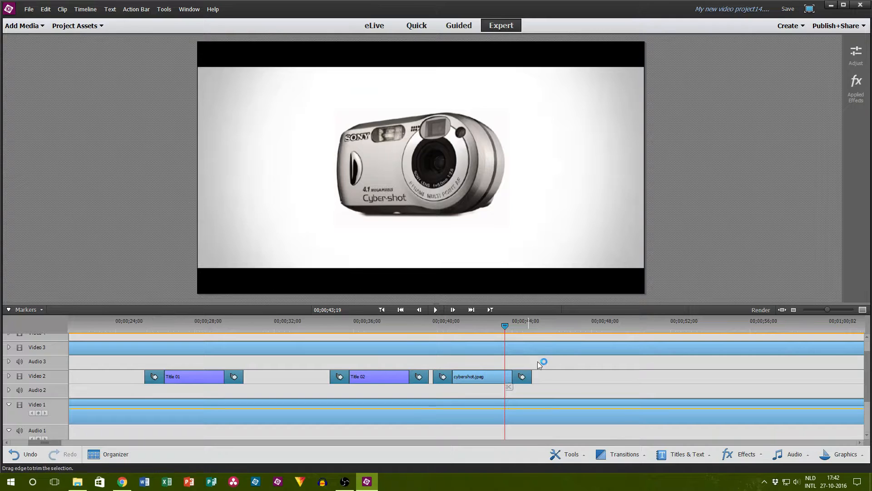
Step: Move the playhead to 00;00;45;11, where VoiceOver.wav resumes after Insert1.wav on the Narration track
{"action": "scroll", "coordinate": [541, 359], "scroll_direction": "down", "scroll_amount": 2}
{"action": "left_click_drag", "start_coordinate": [510, 323], "coordinate": [538, 318]}
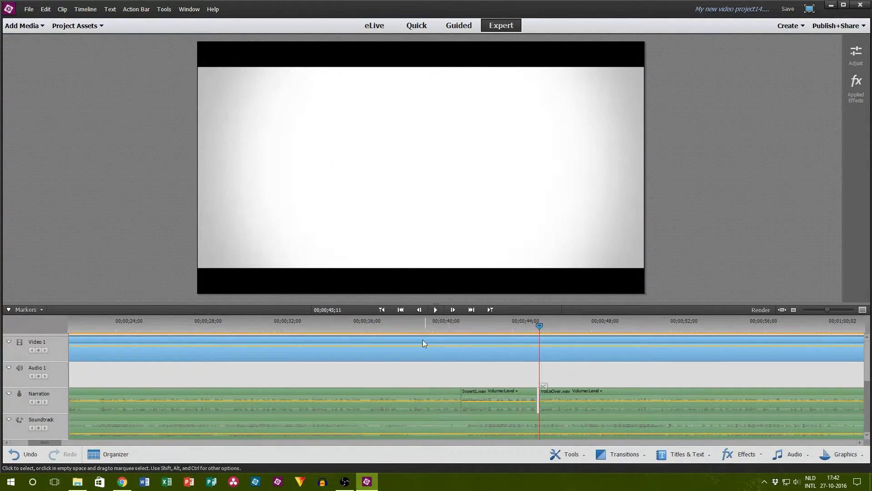
Step: Switch to Chrome and change the Google Images search to "sony cybershot memory stick"
{"action": "left_click", "coordinate": [122, 481]}
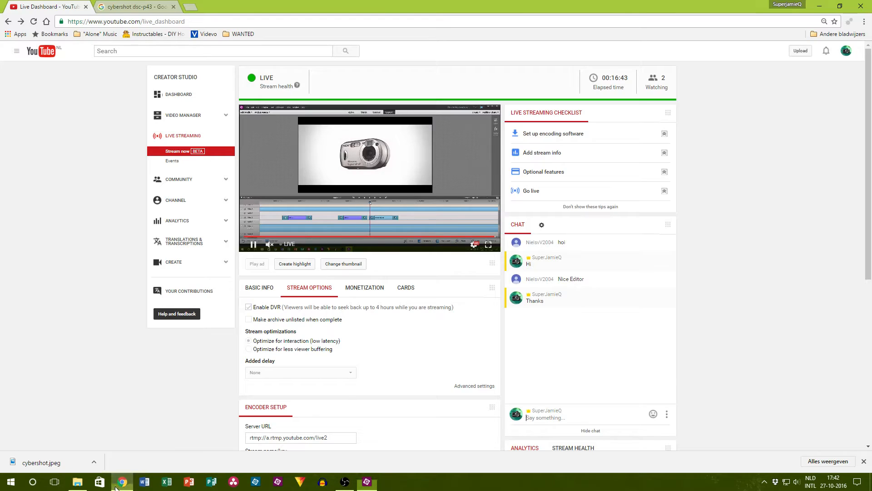
{"action": "left_click", "coordinate": [137, 6]}
{"action": "left_click", "coordinate": [153, 21]}
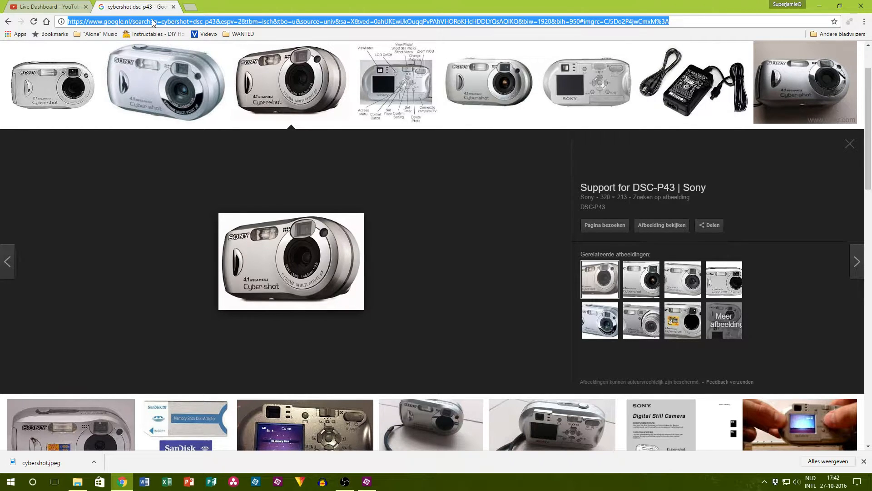
{"action": "scroll", "coordinate": [157, 45], "scroll_direction": "up", "scroll_amount": 2}
{"action": "left_click", "coordinate": [157, 59]}
{"action": "left_click_drag", "start_coordinate": [157, 59], "coordinate": [112, 56]}
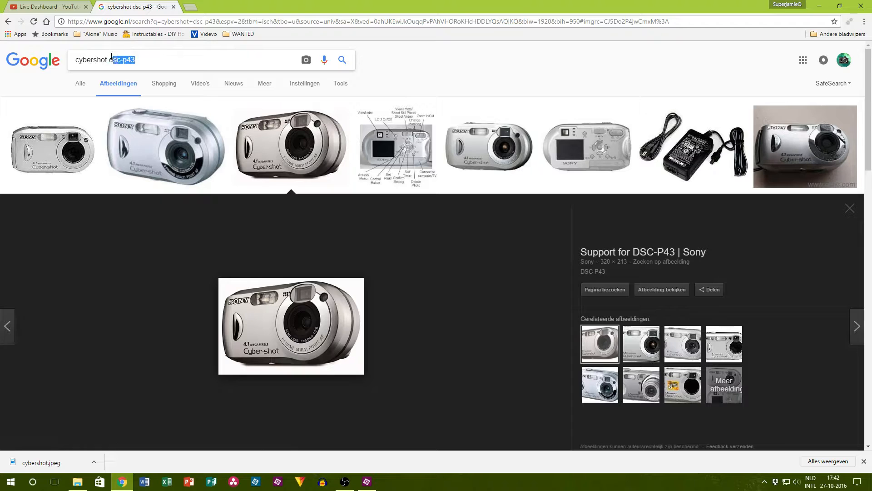
{"action": "key", "text": "BackSpace"}
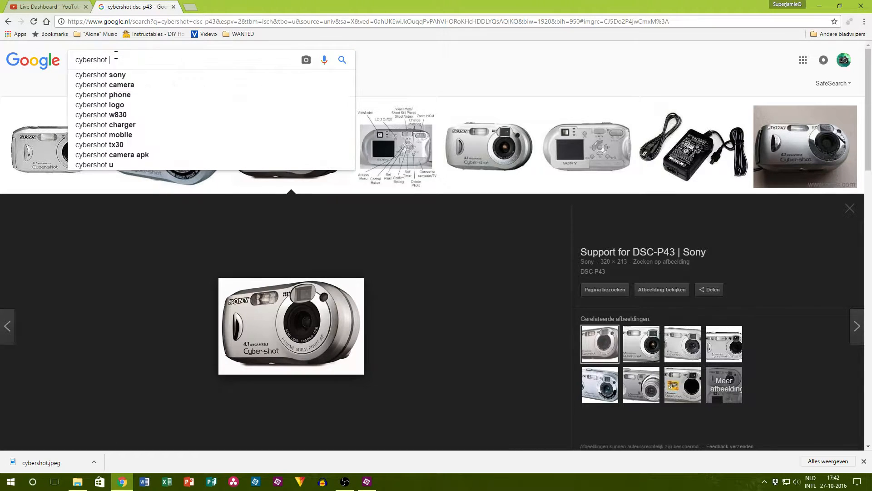
{"action": "type", "text": "memor"}
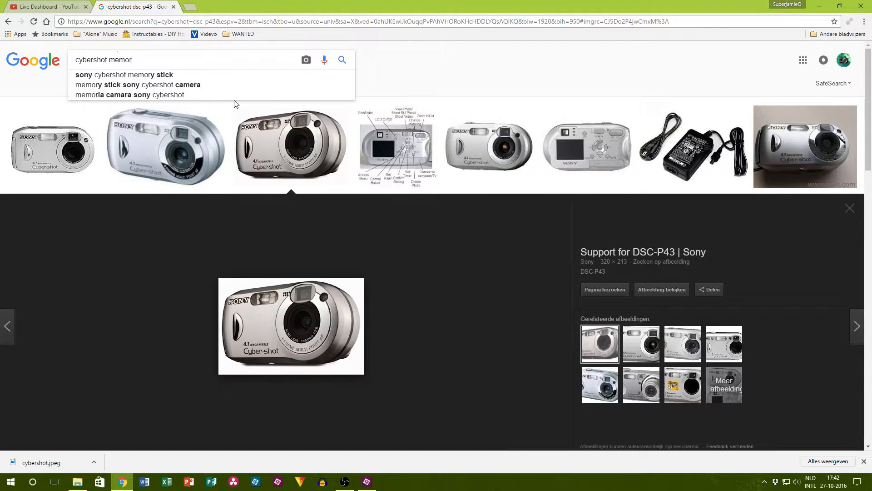
{"action": "left_click", "coordinate": [172, 77]}
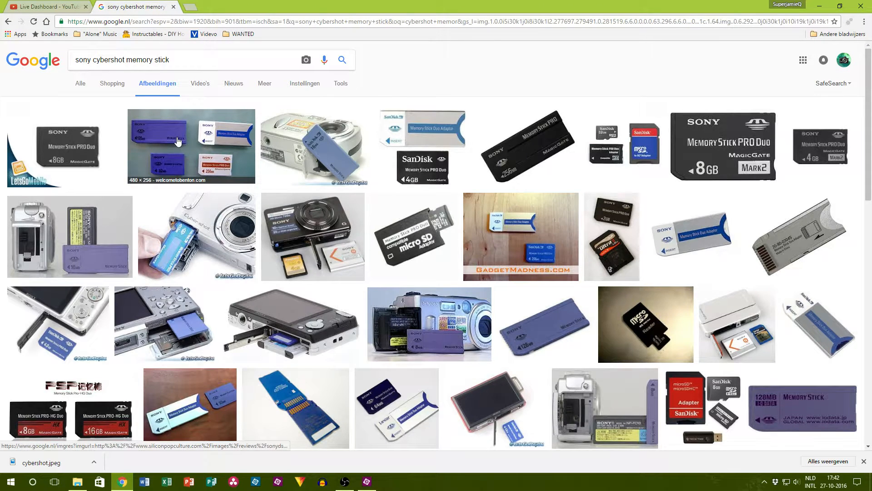
Step: Preview the four-card memory stick photo, the camera with memory stick photo and the SanDisk adaptor image from the results
{"action": "left_click", "coordinate": [177, 142]}
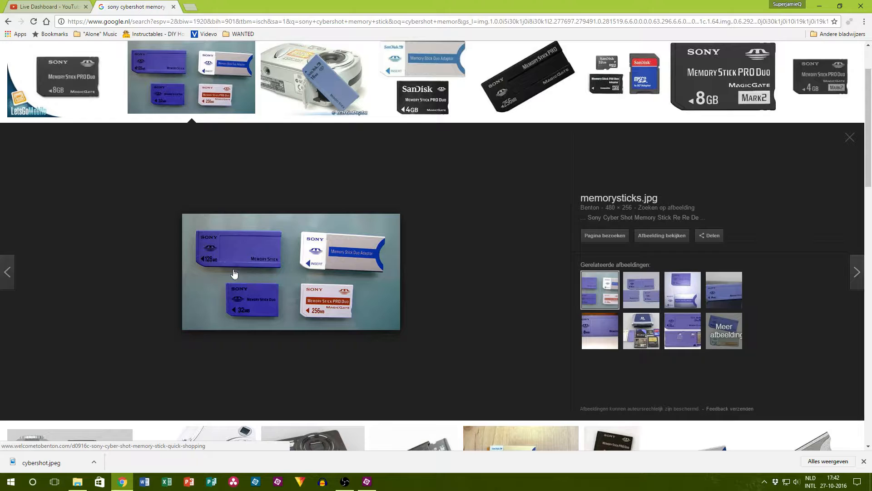
{"action": "scroll", "coordinate": [385, 220], "scroll_direction": "up", "scroll_amount": 2}
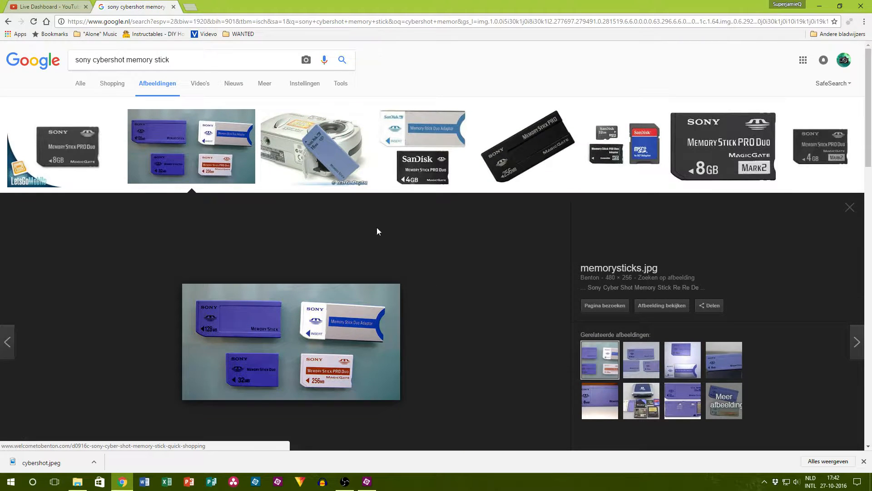
{"action": "left_click", "coordinate": [325, 155]}
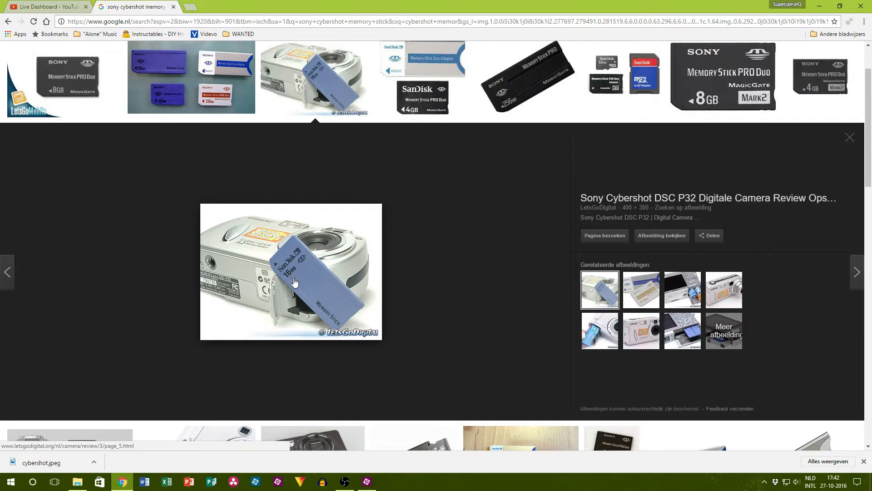
{"action": "scroll", "coordinate": [299, 286], "scroll_direction": "up", "scroll_amount": 2}
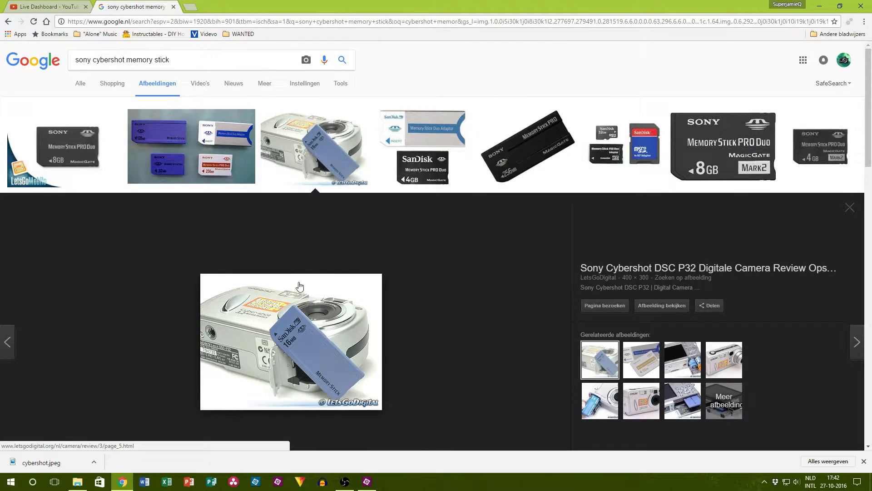
{"action": "left_click", "coordinate": [423, 159]}
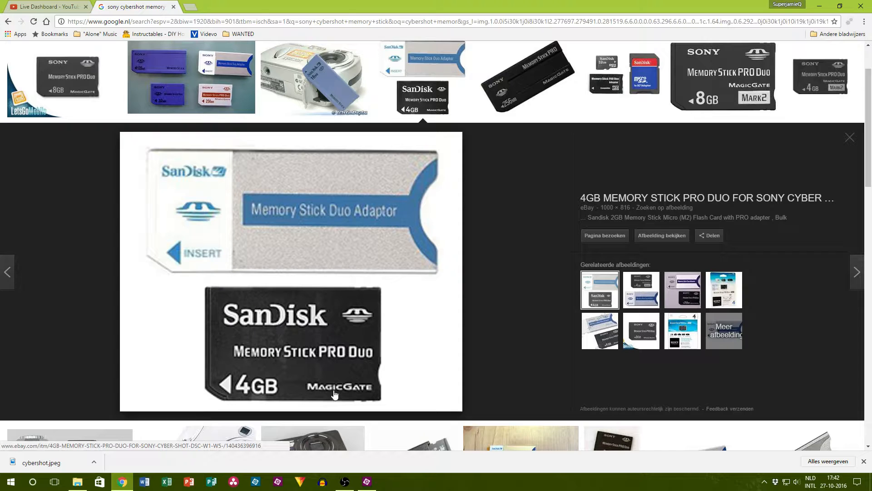
Step: Check the chat on the YouTube live dashboard for new messages
{"action": "left_click", "coordinate": [38, 4]}
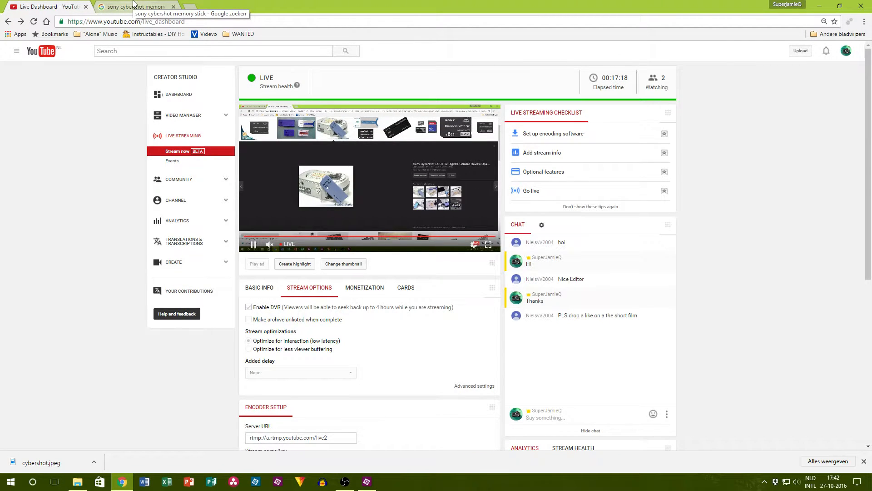
{"action": "left_click", "coordinate": [133, 6]}
{"action": "left_click", "coordinate": [46, 6]}
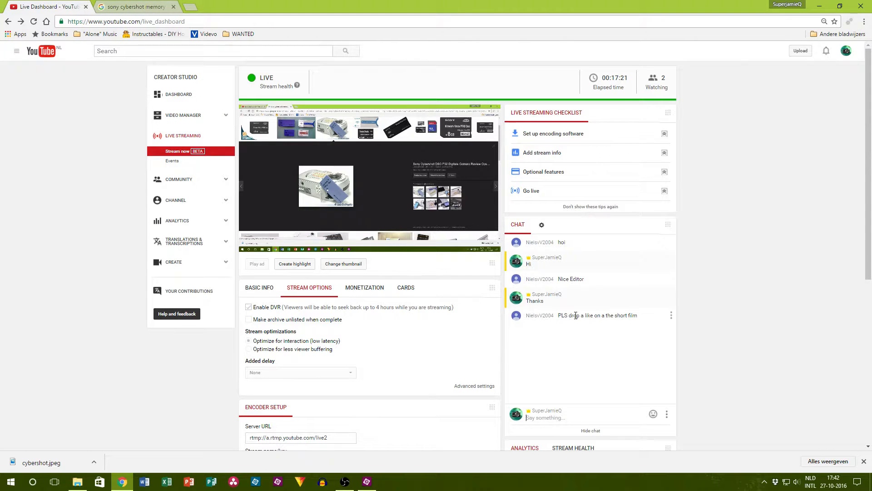
{"action": "scroll", "coordinate": [605, 325], "scroll_direction": "down", "scroll_amount": 4}
{"action": "scroll", "coordinate": [606, 326], "scroll_direction": "up", "scroll_amount": 4}
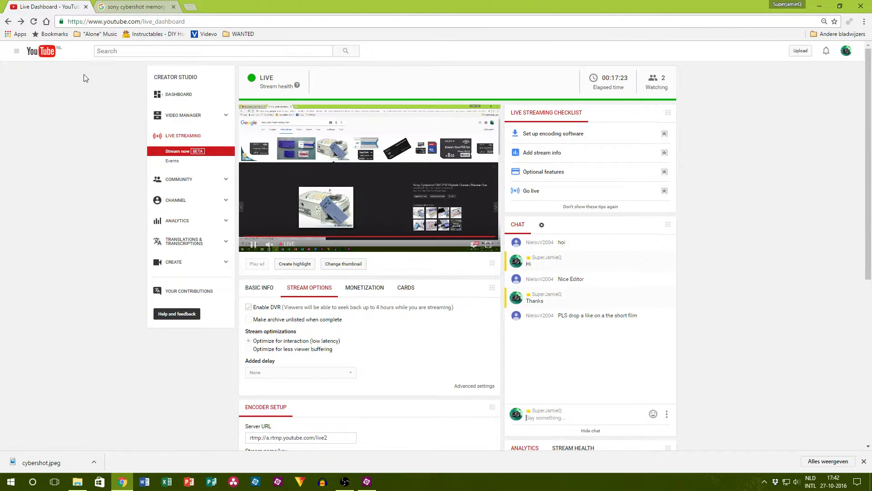
Step: Open YouTube in a new browser tab and go to the channel's Creator Studio dashboard
{"action": "left_click", "coordinate": [144, 6]}
{"action": "left_click", "coordinate": [196, 7]}
{"action": "type", "text": "y"}
{"action": "key", "text": "Return"}
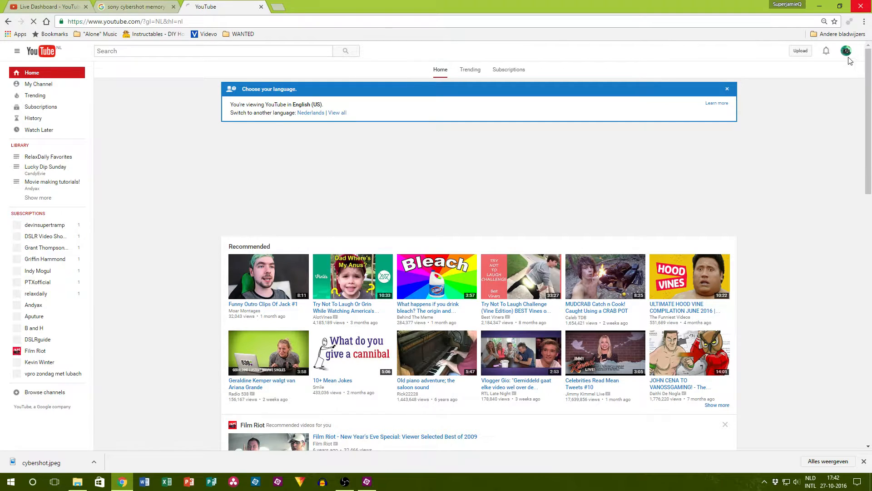
{"action": "left_click", "coordinate": [846, 51]}
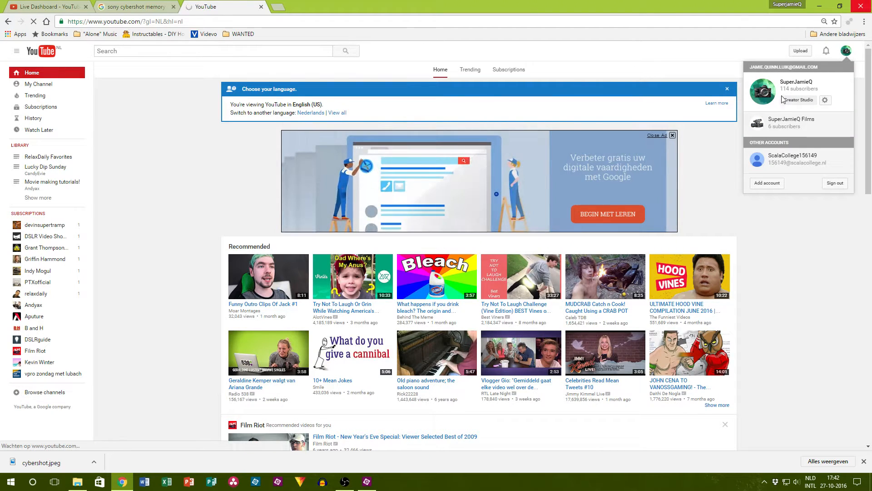
{"action": "left_click", "coordinate": [772, 101]}
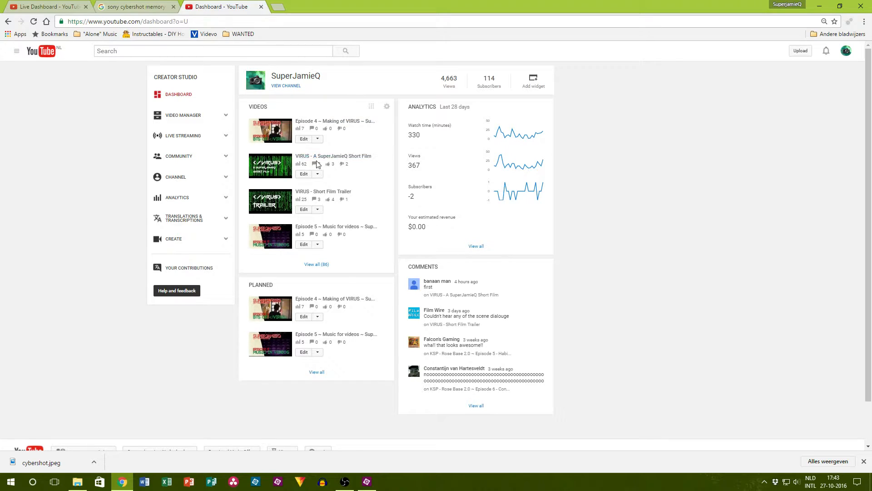
Step: Open the VIRUS short film's video page, look through its description and comments, and close the tab
{"action": "left_click", "coordinate": [333, 156]}
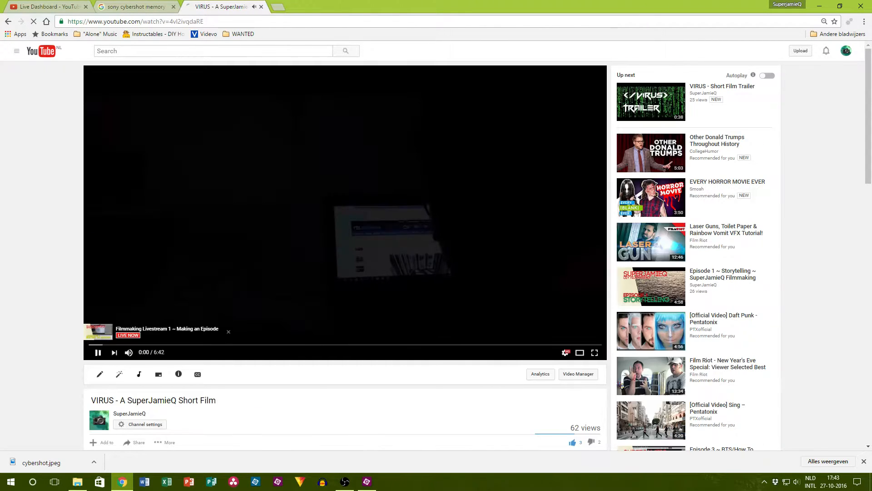
{"action": "scroll", "coordinate": [114, 349], "scroll_direction": "down", "scroll_amount": 7}
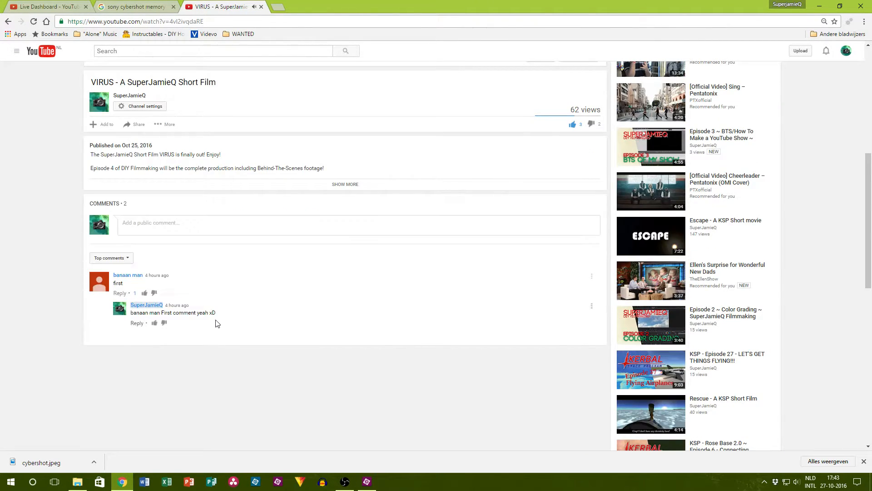
{"action": "scroll", "coordinate": [152, 311], "scroll_direction": "up", "scroll_amount": 7}
{"action": "left_click", "coordinate": [262, 6]}
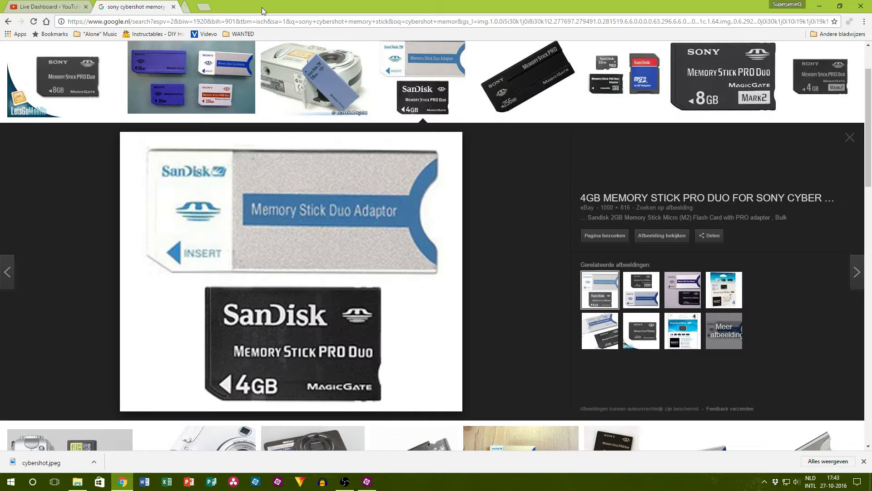
Step: Replace the image search with "memory stick pro sony" and run it
{"action": "scroll", "coordinate": [324, 310], "scroll_direction": "up", "scroll_amount": 2}
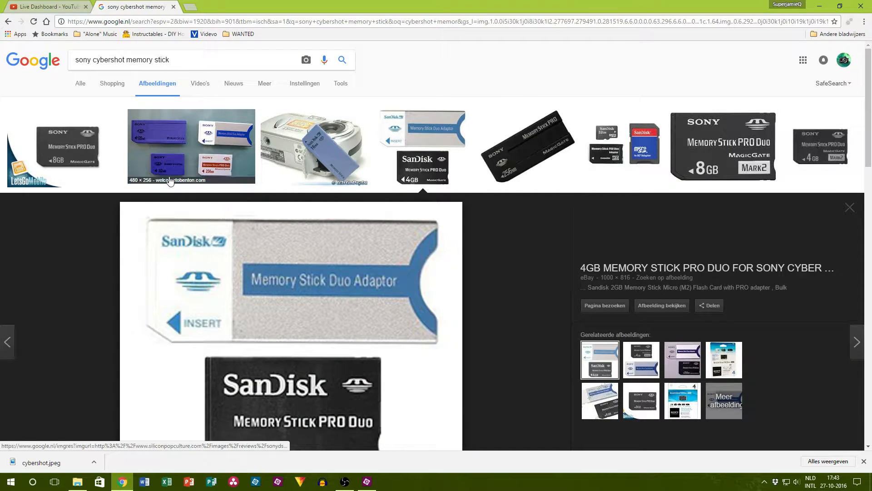
{"action": "scroll", "coordinate": [171, 175], "scroll_direction": "down", "scroll_amount": 6}
{"action": "scroll", "coordinate": [239, 216], "scroll_direction": "up", "scroll_amount": 6}
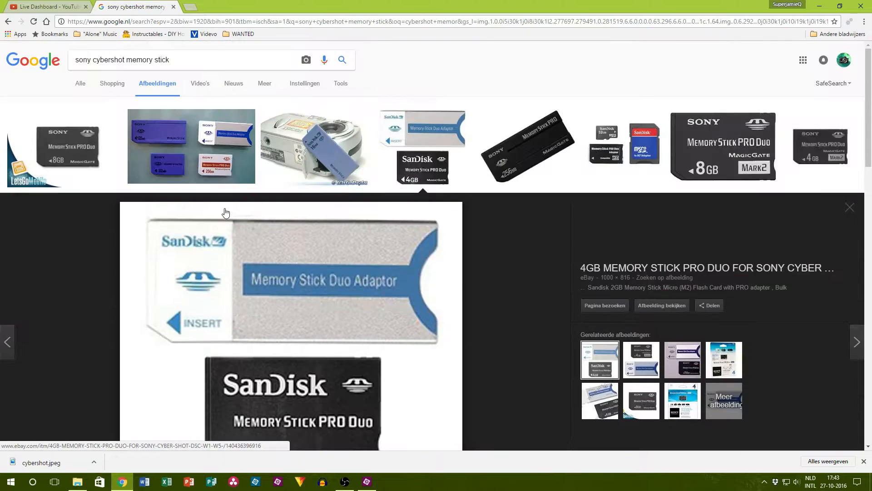
{"action": "key", "text": "ctrl+a"}
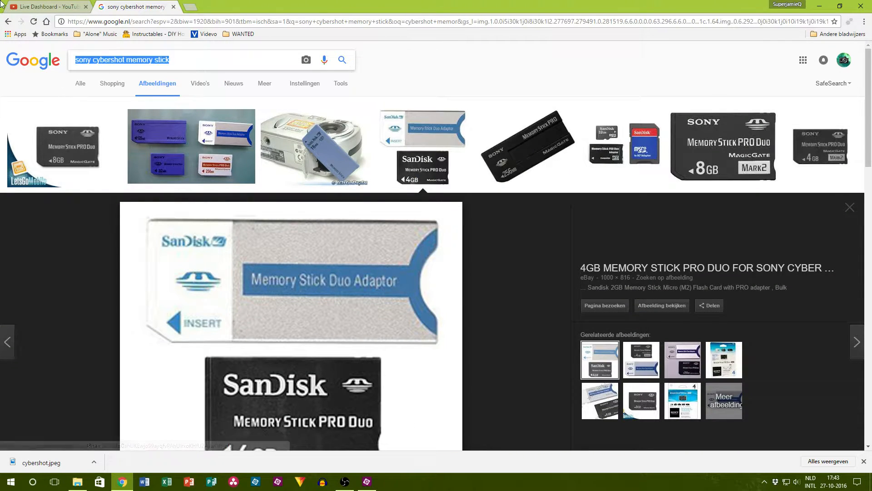
{"action": "type", "text": "memory sti"}
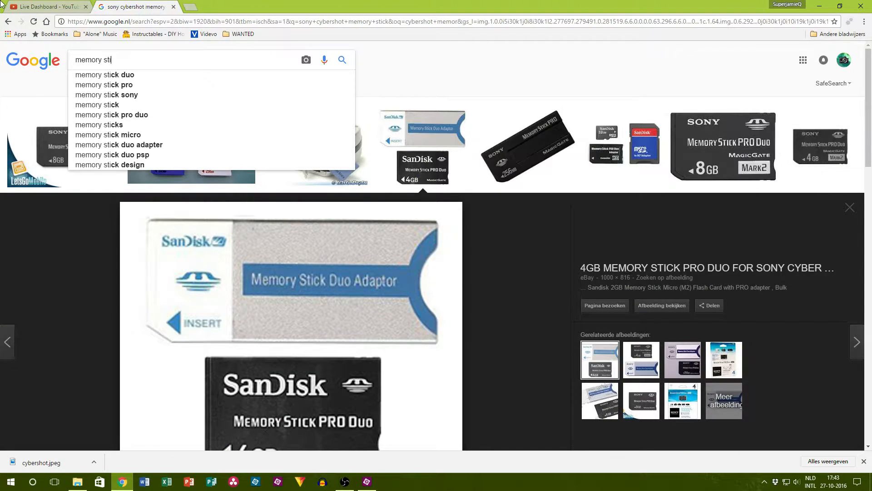
{"action": "type", "text": "ck pro sp"}
{"action": "key", "text": "BackSpace"}
{"action": "key", "text": "BackSpace"}
{"action": "key", "text": "BackSpace"}
{"action": "type", "text": "duo"}
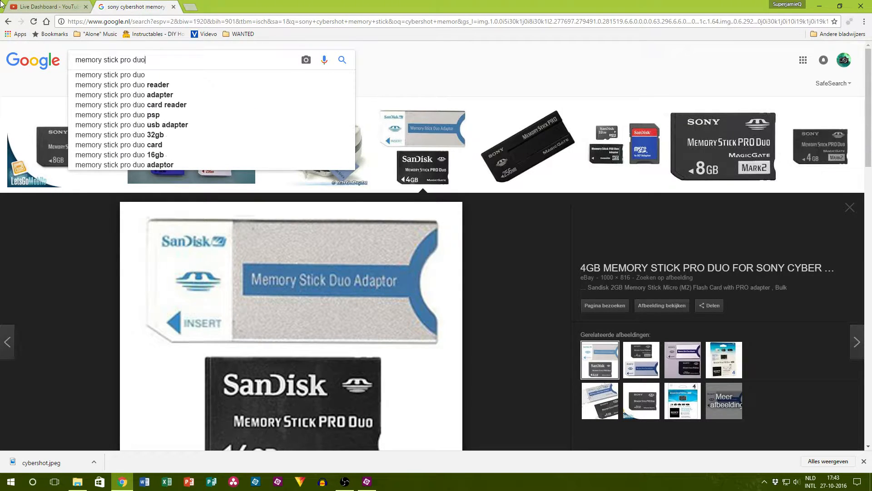
{"action": "key", "text": "BackSpace"}
{"action": "key", "text": "BackSpace"}
{"action": "key", "text": "BackSpace"}
{"action": "type", "text": "sony"}
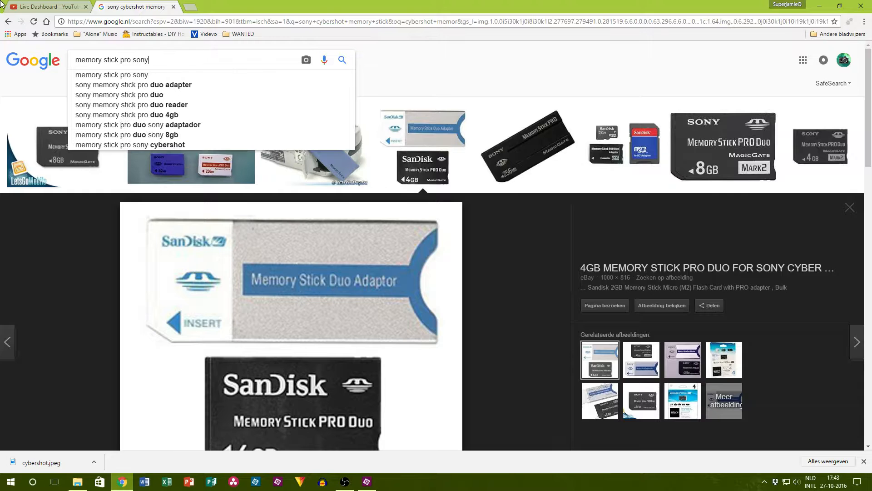
{"action": "key", "text": "Return"}
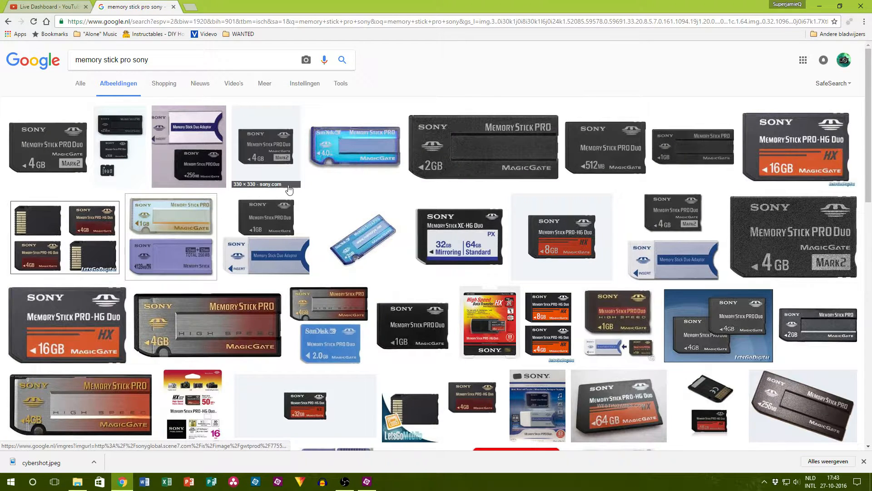
Step: Save the Sony Memory Stick PRO 2GB image as MSX2GS.jpg in the 007-ExpensiveGear folder and close the image search
{"action": "left_click", "coordinate": [336, 172]}
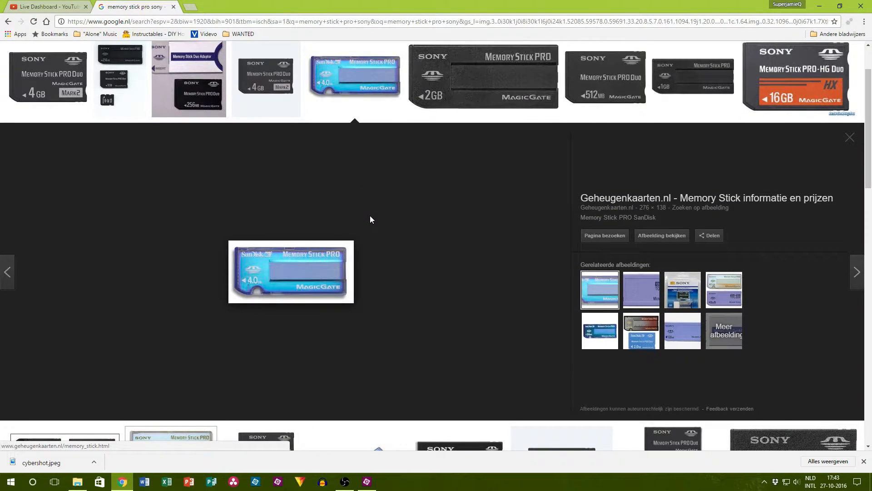
{"action": "scroll", "coordinate": [303, 291], "scroll_direction": "up", "scroll_amount": 2}
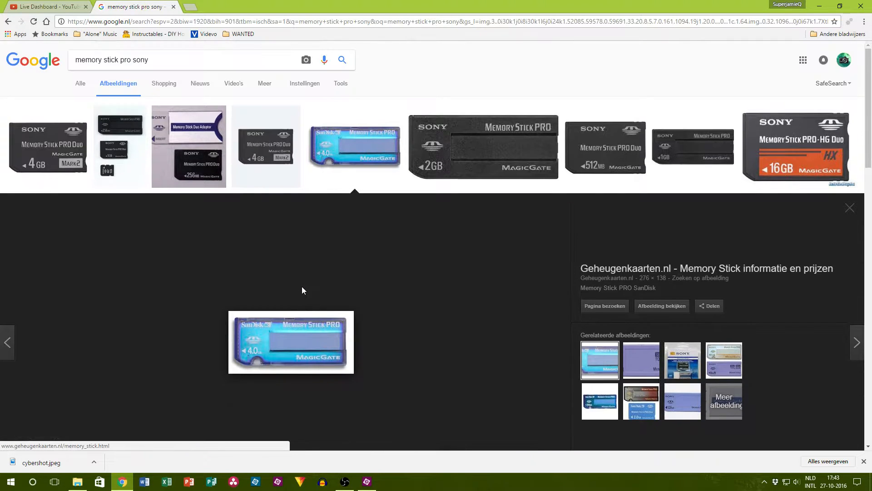
{"action": "left_click", "coordinate": [434, 170]}
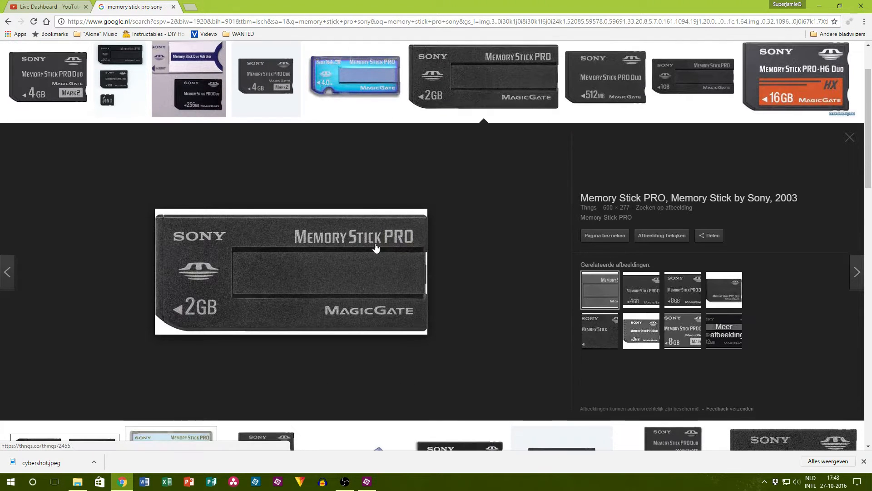
{"action": "right_click", "coordinate": [341, 283]}
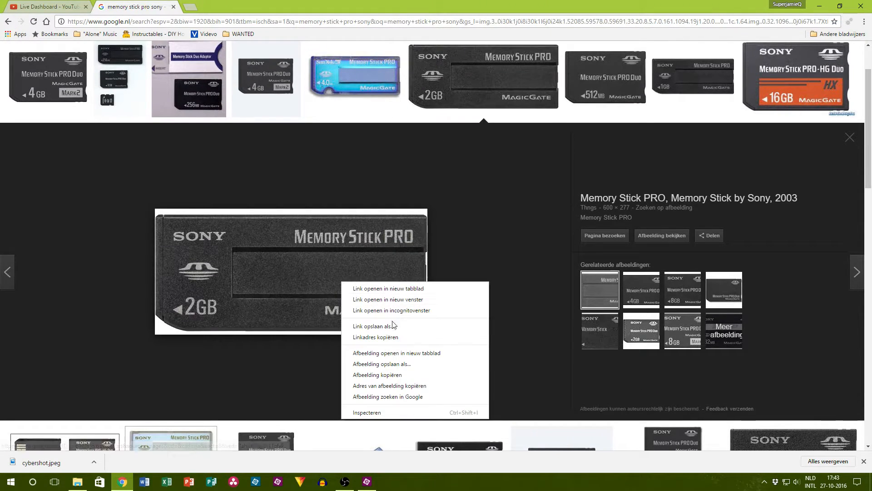
{"action": "left_click", "coordinate": [393, 367]}
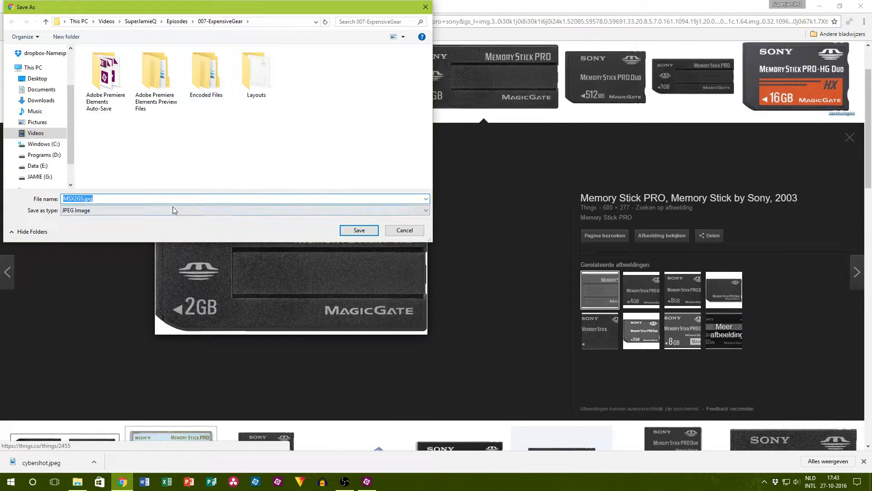
{"action": "left_click", "coordinate": [345, 229]}
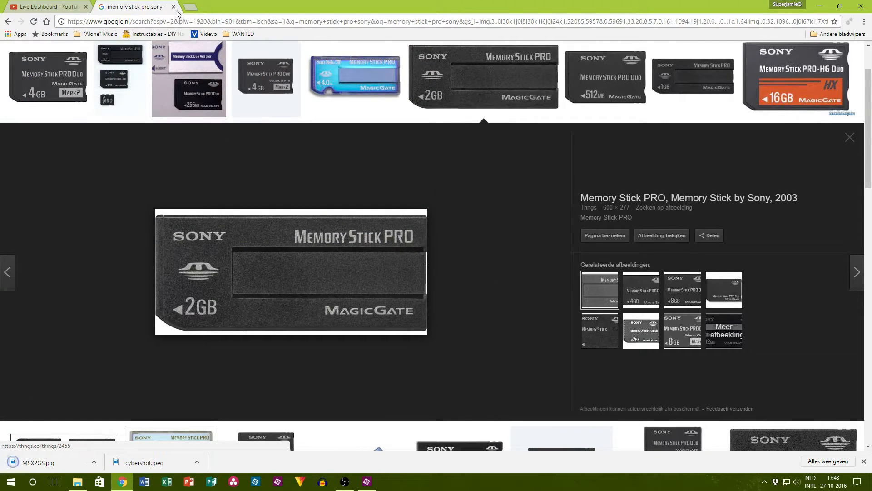
{"action": "left_click", "coordinate": [173, 7]}
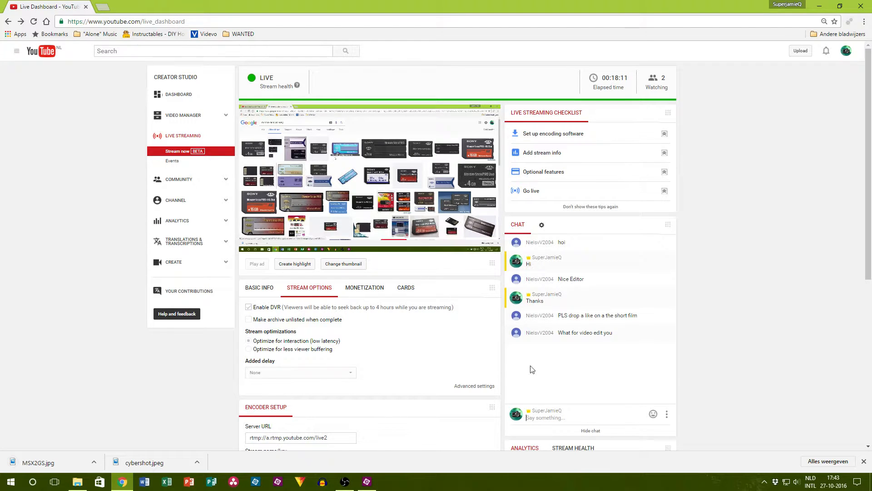
Step: Reply in the live stream chat with "Episode 7 of DIY filmmaking" and "Doesn't matter"
{"action": "left_click", "coordinate": [552, 410]}
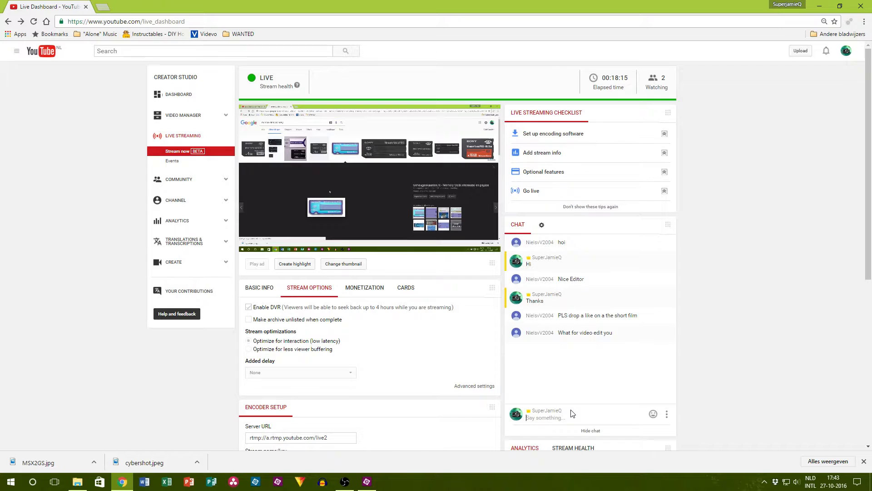
{"action": "type", "text": "Episode 7 of D"}
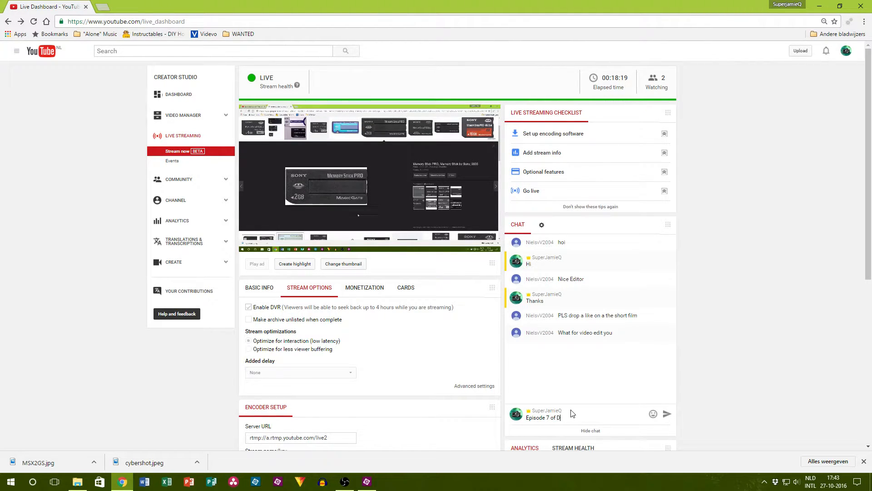
{"action": "type", "text": "IY filmmaking"}
{"action": "key", "text": "Return"}
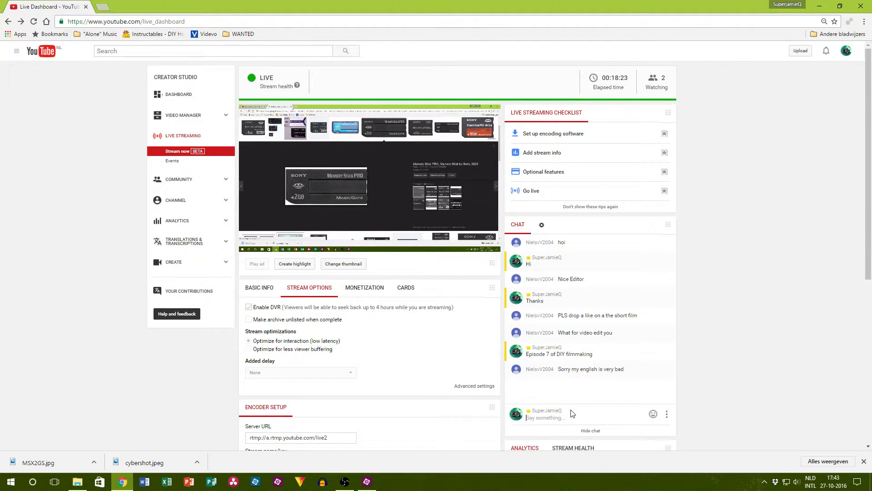
{"action": "type", "text": "Doesn't matter"}
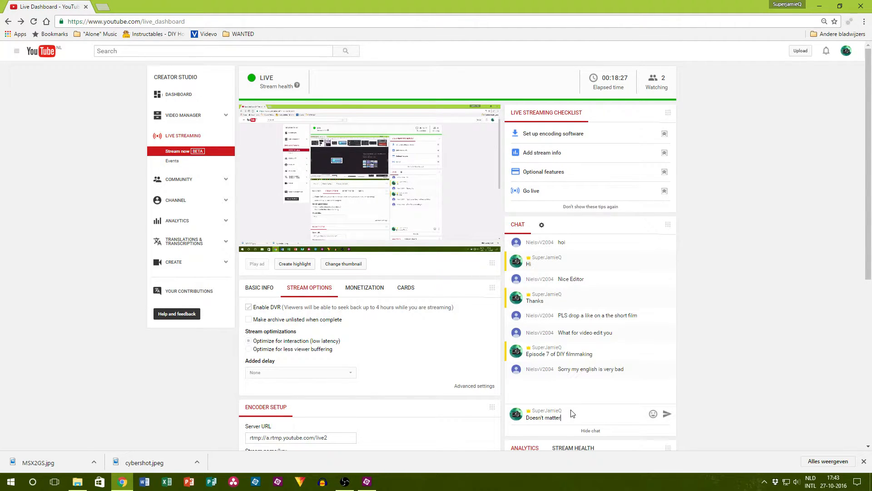
{"action": "key", "text": "Return"}
{"action": "scroll", "coordinate": [376, 317], "scroll_direction": "down", "scroll_amount": 3}
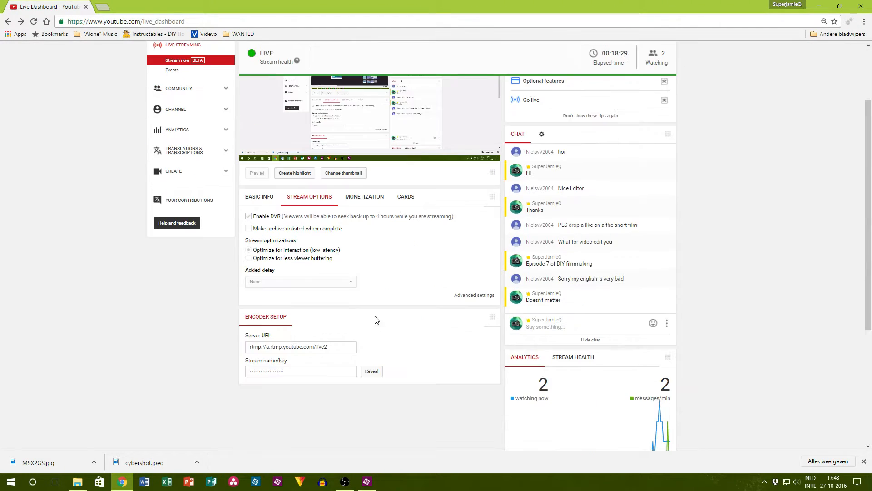
{"action": "scroll", "coordinate": [382, 304], "scroll_direction": "up", "scroll_amount": 3}
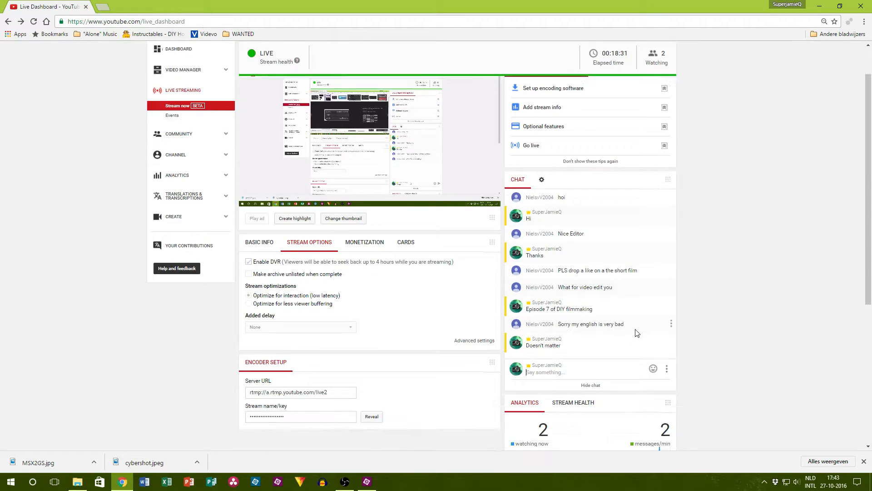
Step: Switch to Premiere Elements and place MSX2GS.jpg from the 007-ExpensiveGear folder on Video 2 at 00;00;45;11, after cybershot.jpeg
{"action": "left_click", "coordinate": [367, 481]}
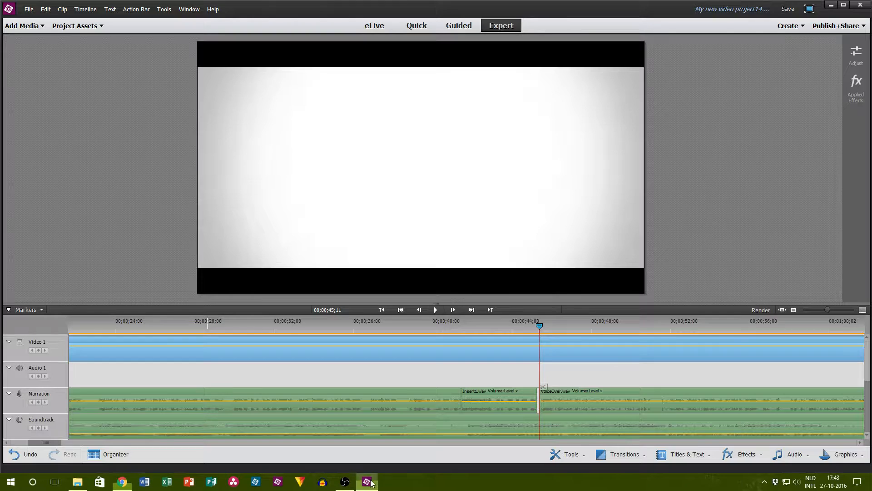
{"action": "scroll", "coordinate": [568, 377], "scroll_direction": "up", "scroll_amount": 2}
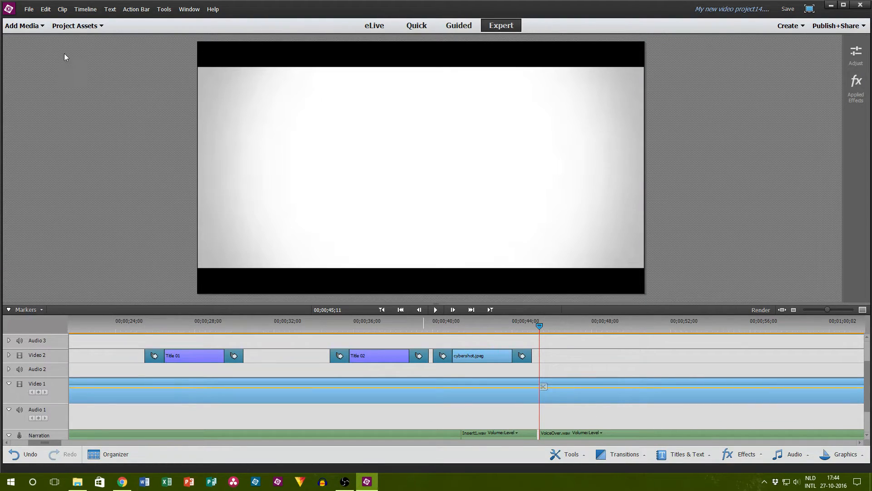
{"action": "left_click", "coordinate": [75, 25]}
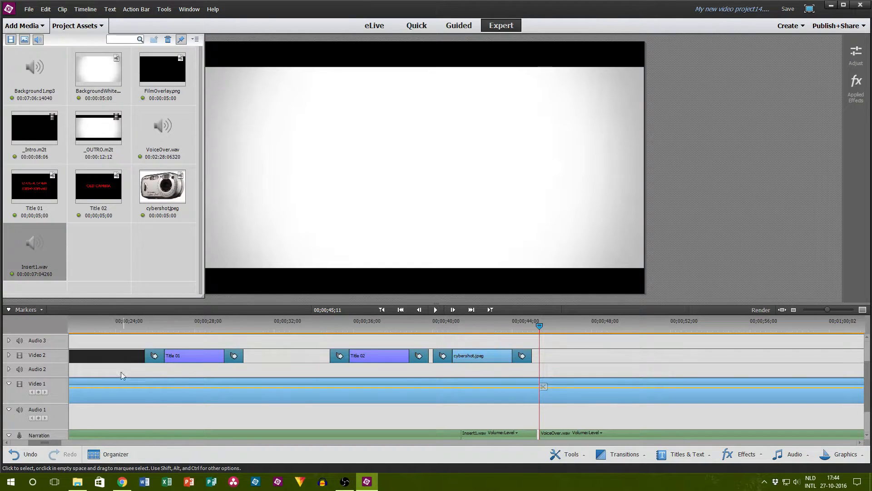
{"action": "left_click", "coordinate": [78, 481]}
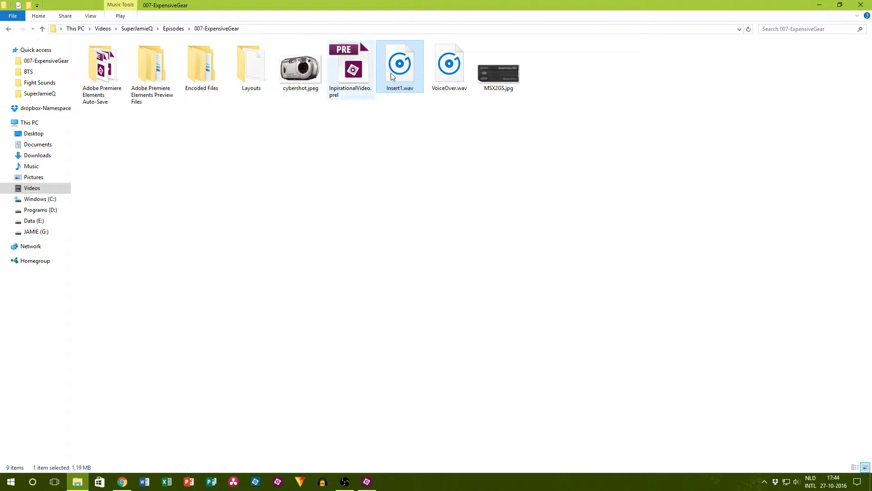
{"action": "left_click_drag", "start_coordinate": [498, 72], "coordinate": [541, 355]}
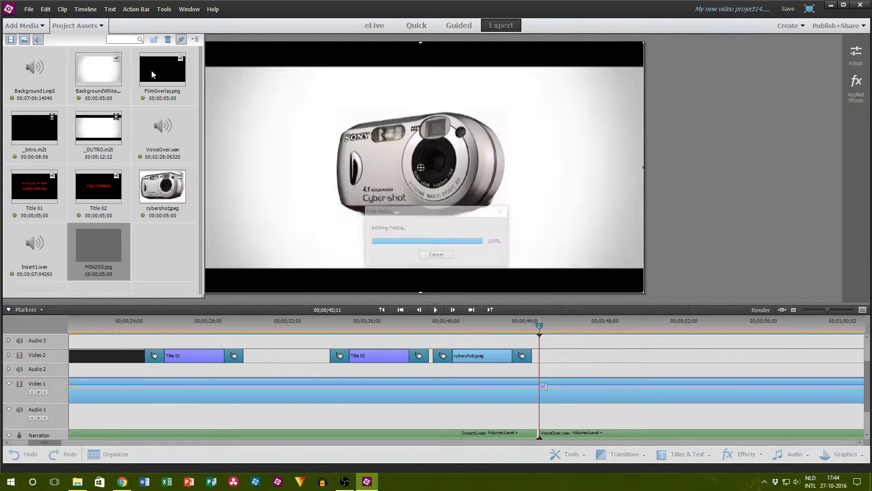
{"action": "scroll", "coordinate": [606, 345], "scroll_direction": "up", "scroll_amount": 2}
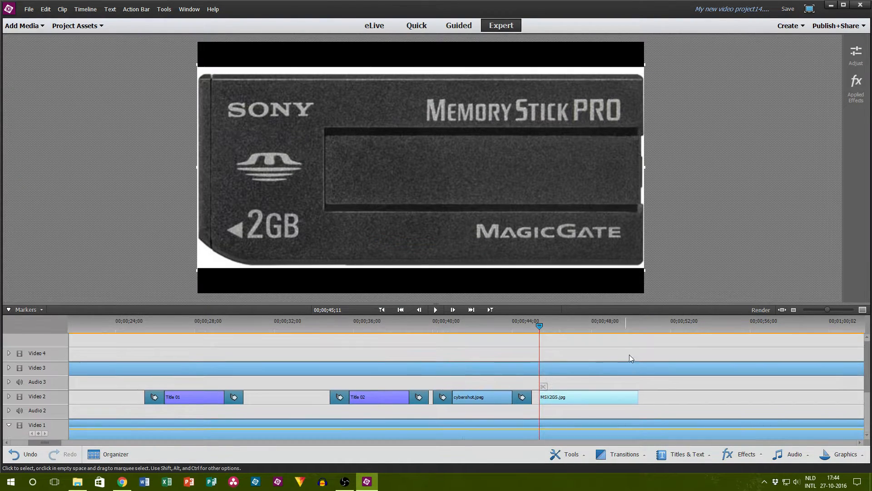
Step: Scale the memory stick image down to about half size with the Video 3 overlay trimmed clear, and re-extend the overlay nearly to the end of Video 1
{"action": "left_click_drag", "start_coordinate": [828, 310], "coordinate": [826, 309]}
{"action": "left_click_drag", "start_coordinate": [802, 367], "coordinate": [436, 383]}
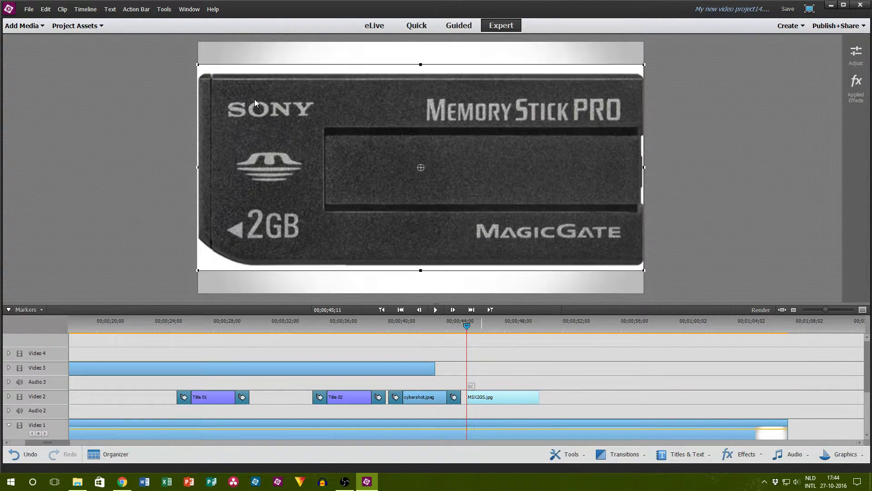
{"action": "left_click_drag", "start_coordinate": [199, 66], "coordinate": [292, 115]}
{"action": "left_click", "coordinate": [140, 123]}
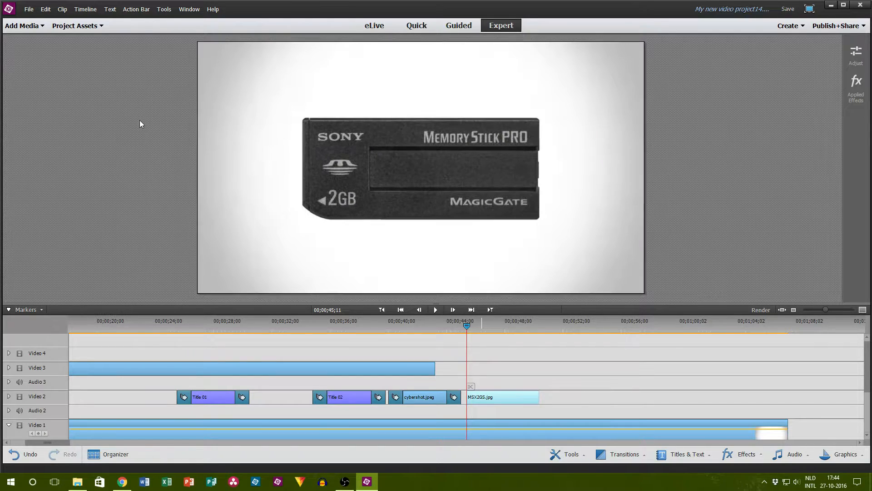
{"action": "left_click_drag", "start_coordinate": [434, 368], "coordinate": [753, 381]}
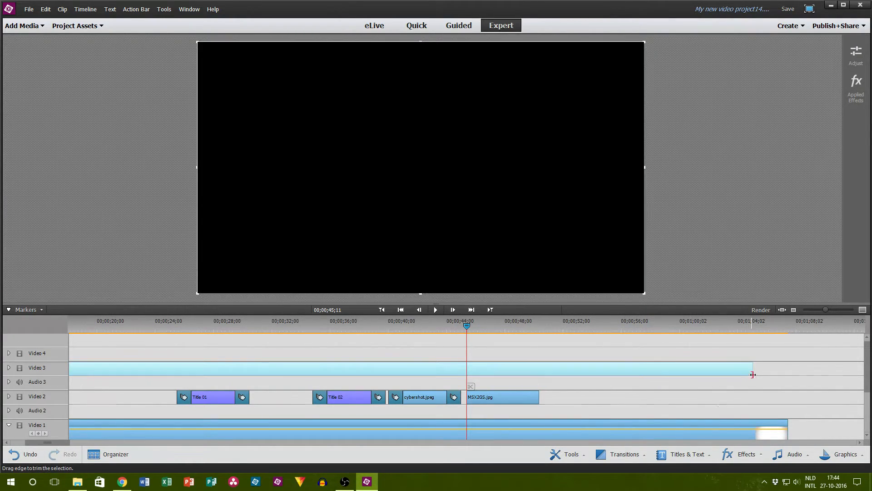
Step: Add a transition at the start of MSX2GS.jpg directly after cybershot.jpeg, and play the sequence from about 00;00;43;13
{"action": "left_click", "coordinate": [622, 454]}
{"action": "left_click_drag", "start_coordinate": [613, 370], "coordinate": [507, 397]}
{"action": "left_click", "coordinate": [581, 403]}
{"action": "left_click", "coordinate": [438, 321]}
{"action": "left_click", "coordinate": [435, 310]}
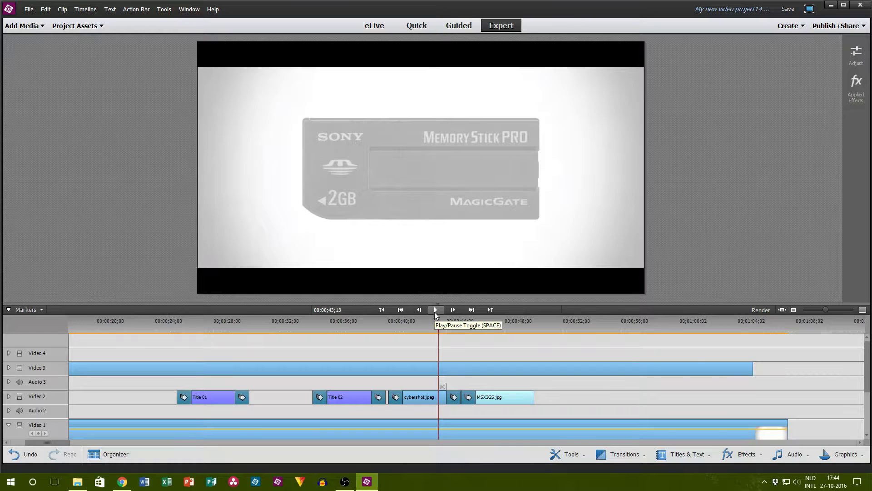
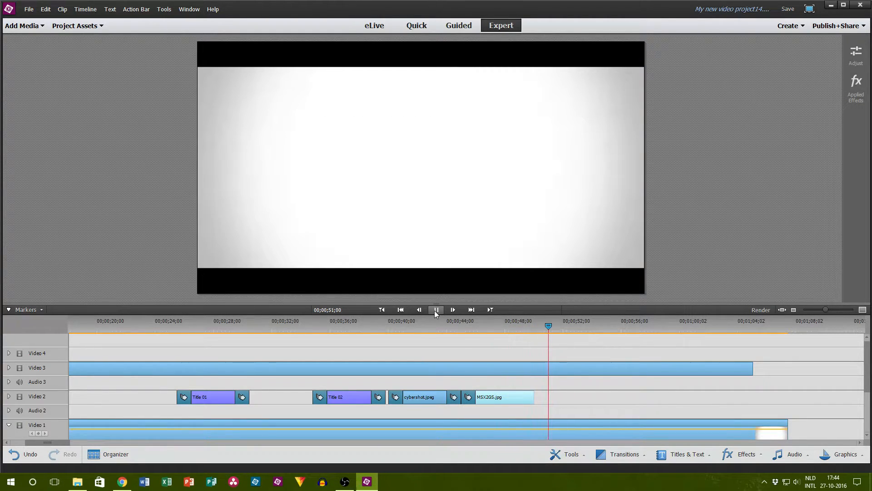
Step: Stop playback, extend MSX2GS.jpg on Video 2 to 00;00;51;00, add a transition at its end and preview the frame at 00;00;46;27
{"action": "left_click", "coordinate": [436, 310]}
{"action": "left_click_drag", "start_coordinate": [534, 398], "coordinate": [548, 399]}
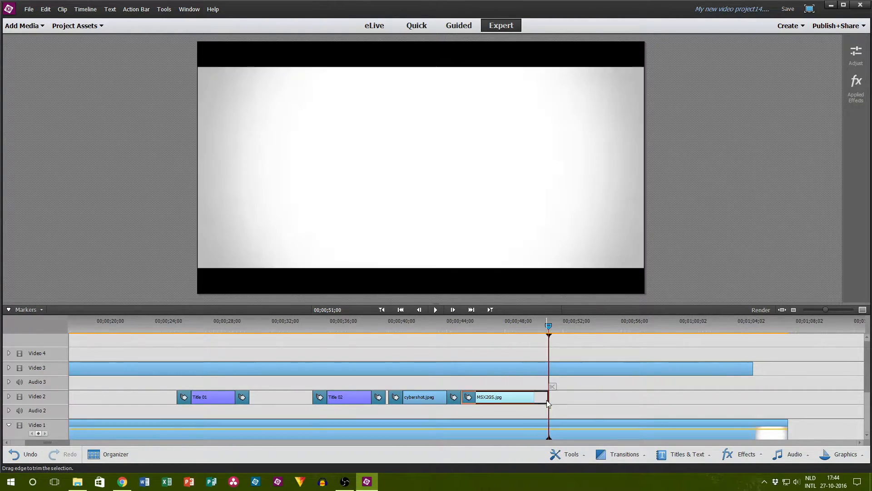
{"action": "left_click", "coordinate": [709, 454]}
{"action": "left_click", "coordinate": [742, 454]}
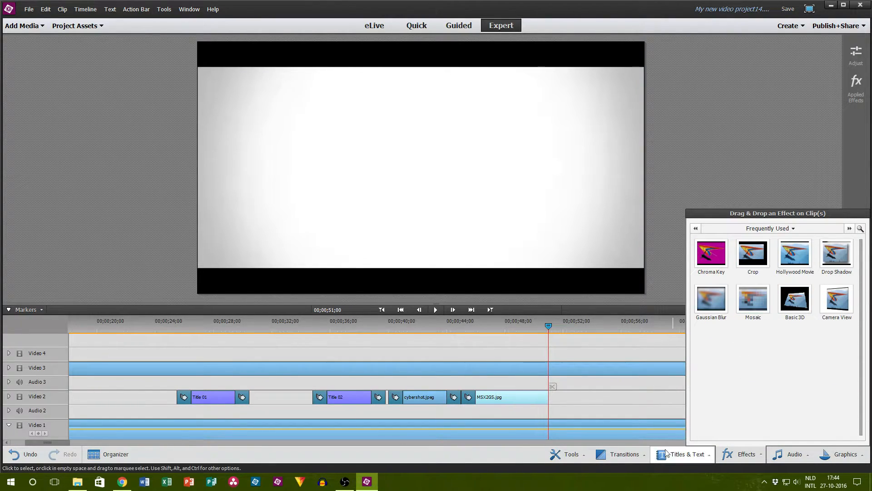
{"action": "left_click", "coordinate": [625, 454]}
{"action": "left_click_drag", "start_coordinate": [658, 369], "coordinate": [549, 400]}
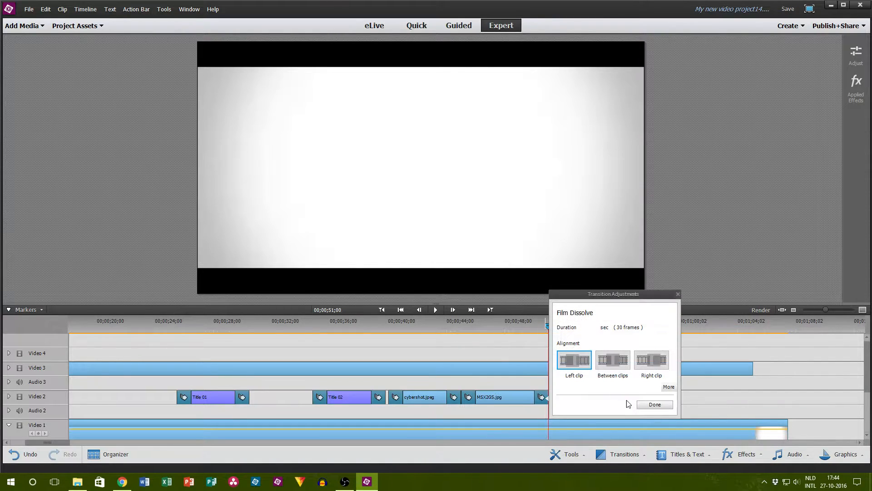
{"action": "left_click", "coordinate": [654, 404]}
{"action": "left_click", "coordinate": [490, 331]}
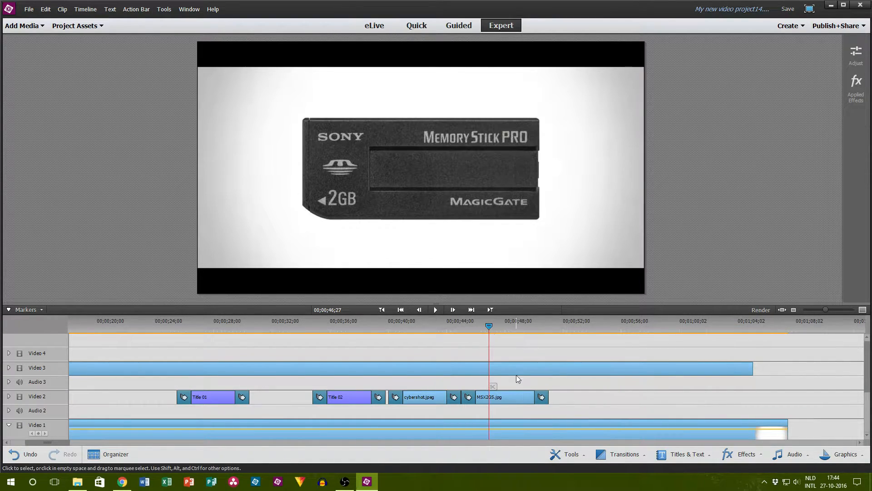
Step: Switch to Chrome and search Google in a new tab for "cybershot momry stick pro 256mb"
{"action": "left_click", "coordinate": [122, 482]}
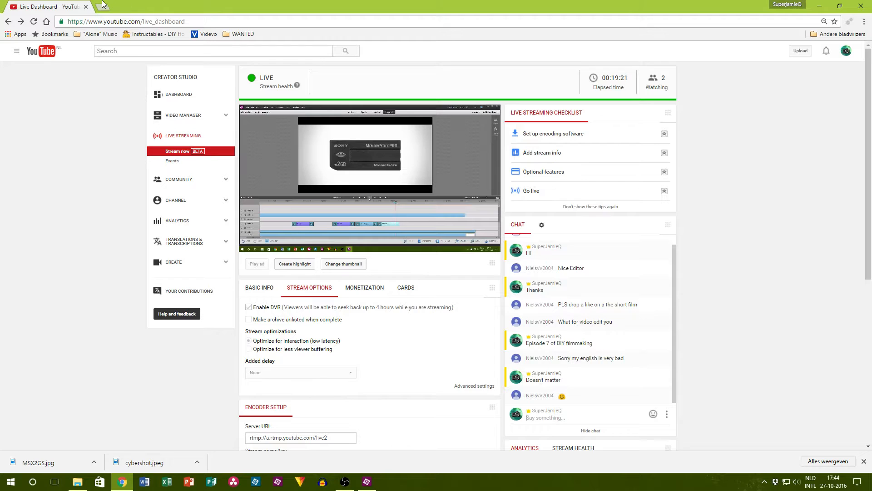
{"action": "scroll", "coordinate": [574, 356], "scroll_direction": "down", "scroll_amount": 2}
{"action": "left_click", "coordinate": [570, 327]}
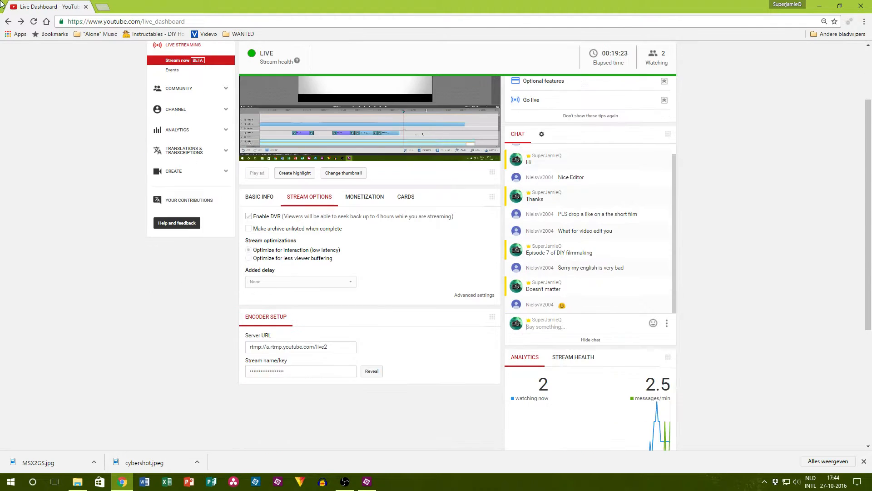
{"action": "left_click", "coordinate": [97, 6]}
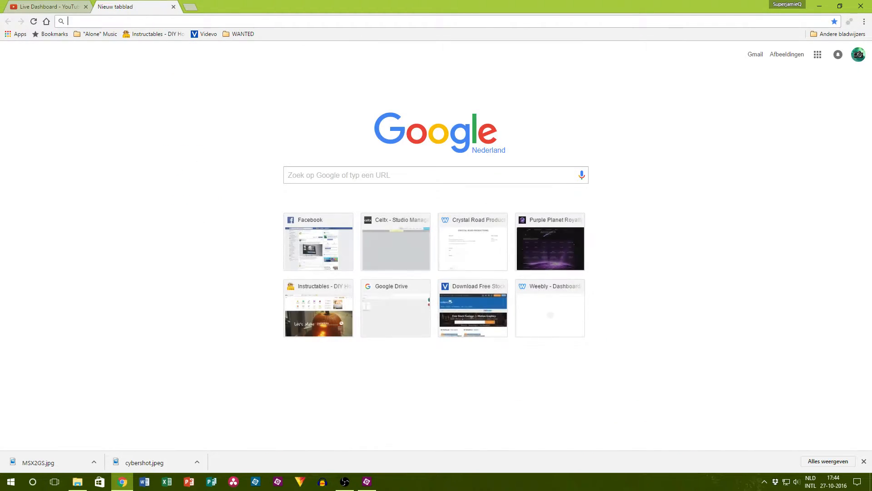
{"action": "type", "text": "c"}
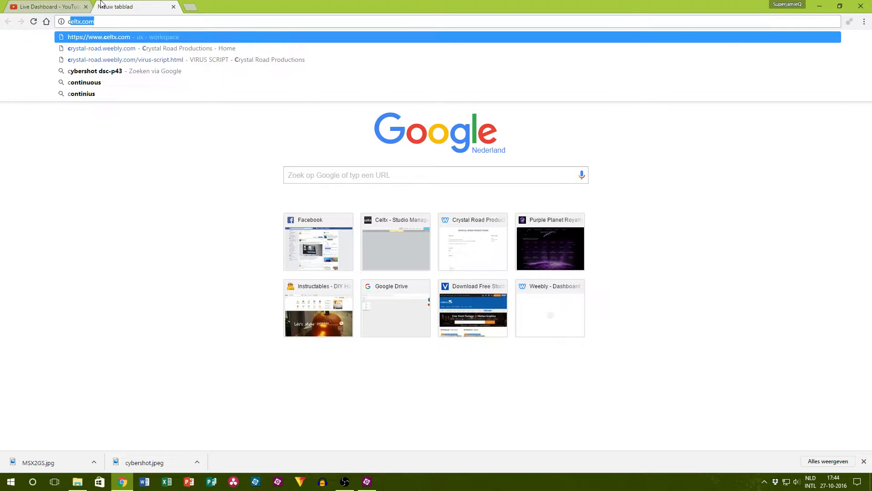
{"action": "type", "text": "ybershot "}
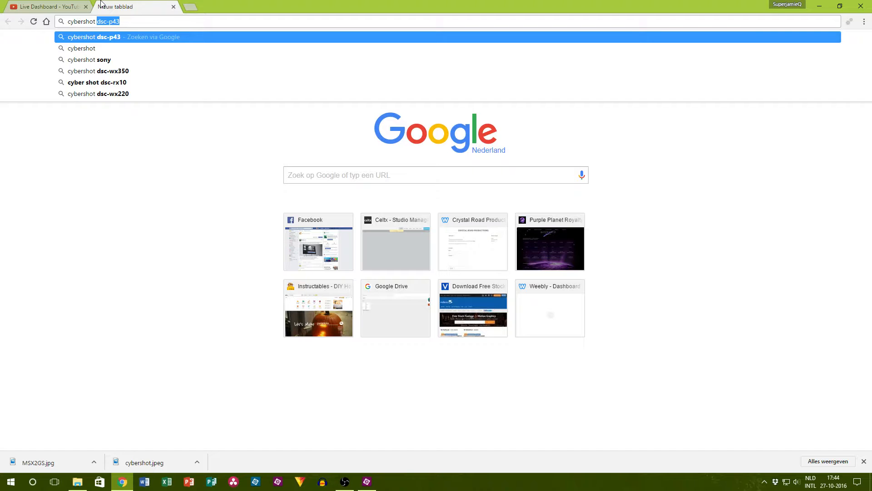
{"action": "type", "text": "mom"}
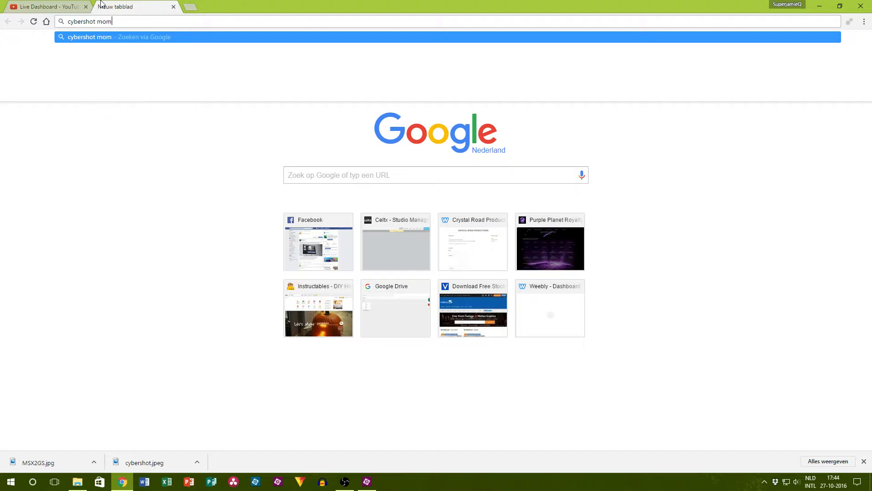
{"action": "type", "text": "ry stick pro 256m"}
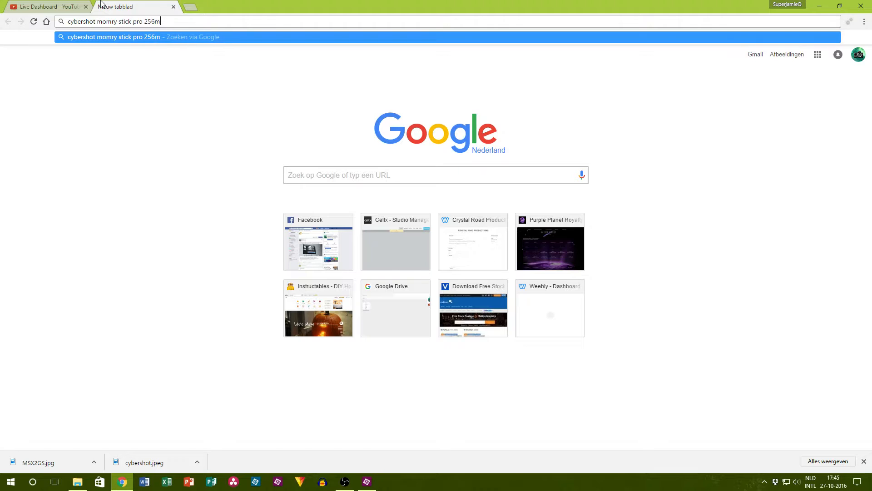
{"action": "type", "text": "b"}
{"action": "key", "text": "Return"}
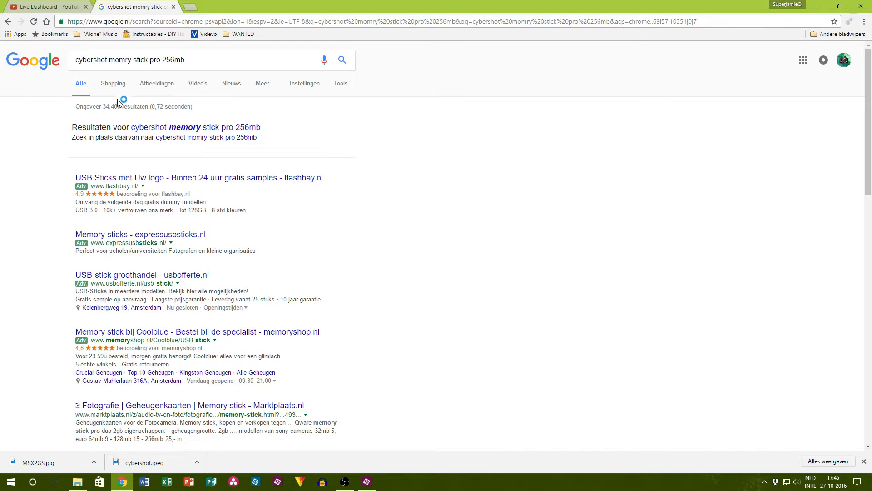
Step: From the image results, save the Sony 256MB Memory Stick PRO Duo picture as Original-Sony-256MB-Memory-Stick-Pro-Duo-for.jpg in the 007-ExpensiveGear folder
{"action": "left_click", "coordinate": [114, 84]}
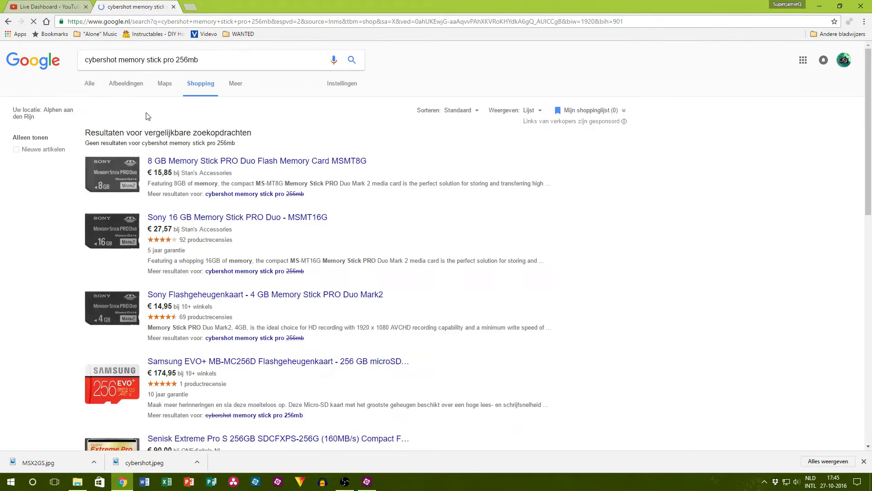
{"action": "left_click", "coordinate": [130, 85]}
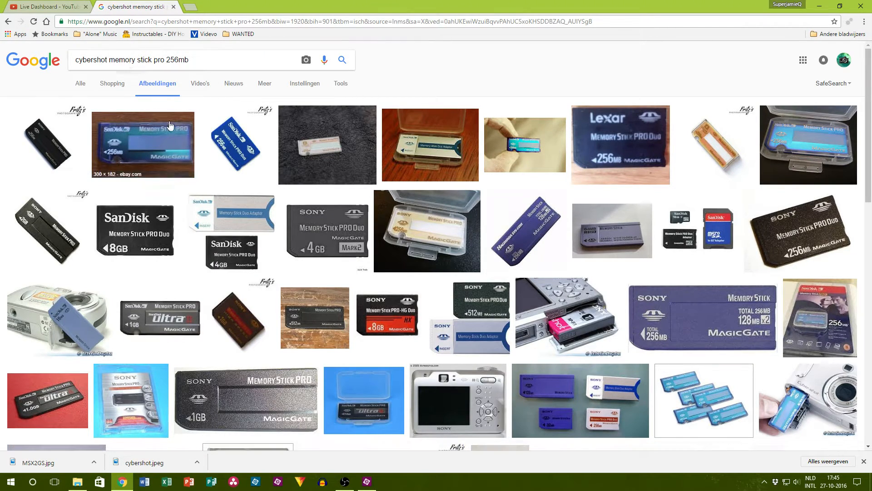
{"action": "left_click", "coordinate": [817, 227]}
{"action": "right_click", "coordinate": [329, 275]}
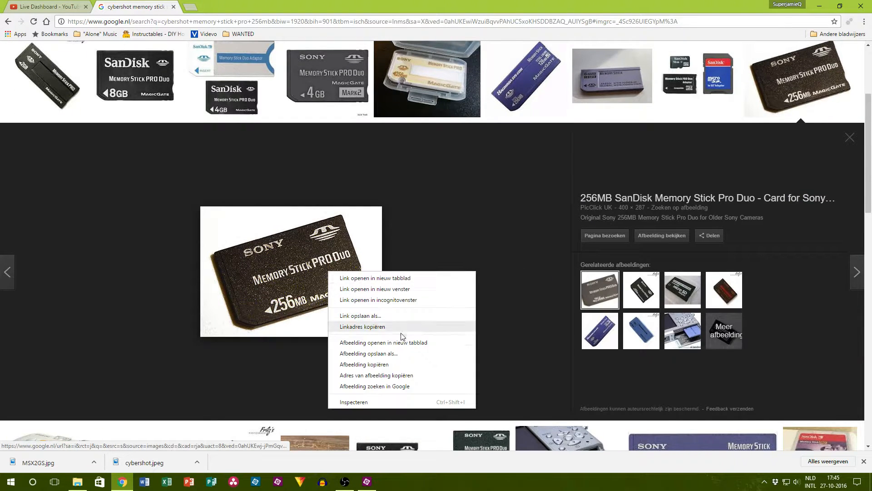
{"action": "left_click", "coordinate": [389, 354]}
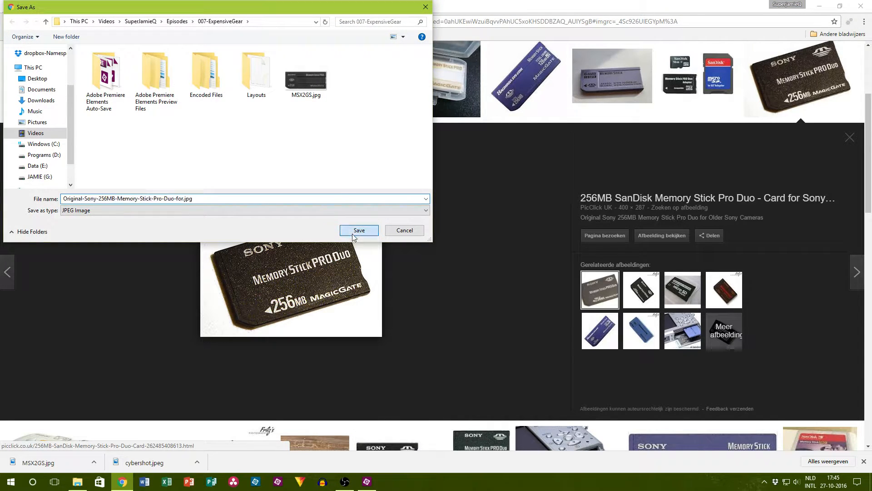
{"action": "left_click", "coordinate": [350, 230]}
Step: Place the downloaded 256MB memory stick image in Premiere Elements on Video 2 beyond MSX2GS.jpg, and delete MSX2GS.jpg
{"action": "left_click_drag", "start_coordinate": [359, 490], "coordinate": [570, 398]}
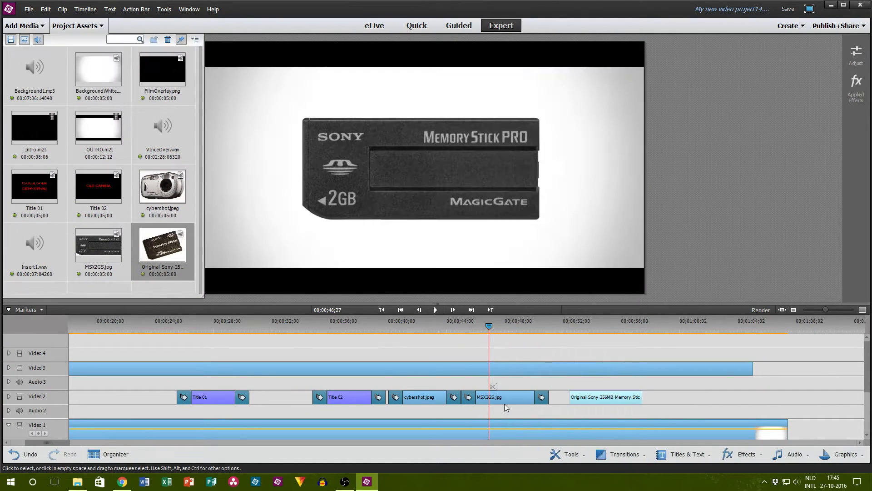
{"action": "left_click", "coordinate": [502, 400]}
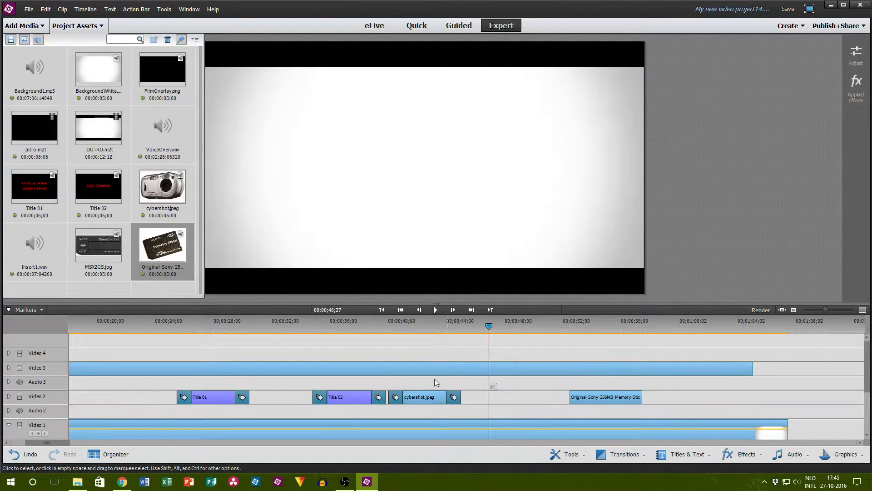
Step: Switch to the YouTube live dashboard in Chrome and read the newest live chat message
{"action": "left_click", "coordinate": [122, 481]}
{"action": "left_click", "coordinate": [57, 4]}
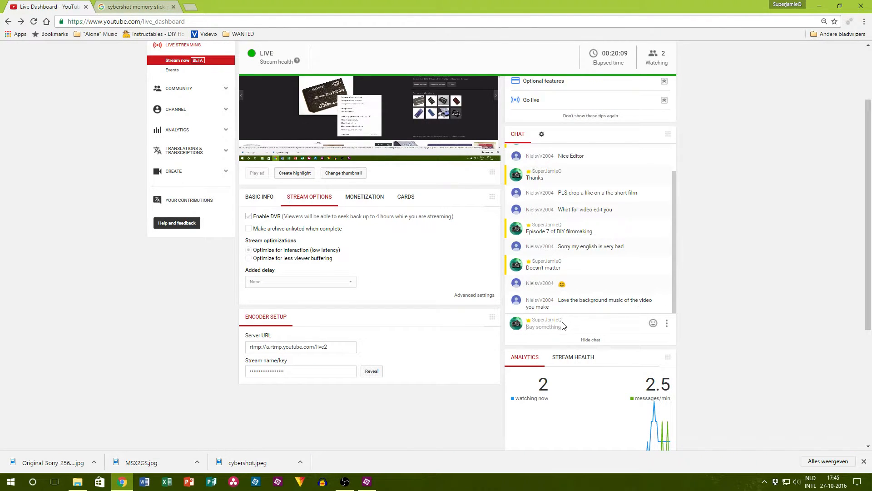
{"action": "scroll", "coordinate": [586, 302], "scroll_direction": "up", "scroll_amount": 5}
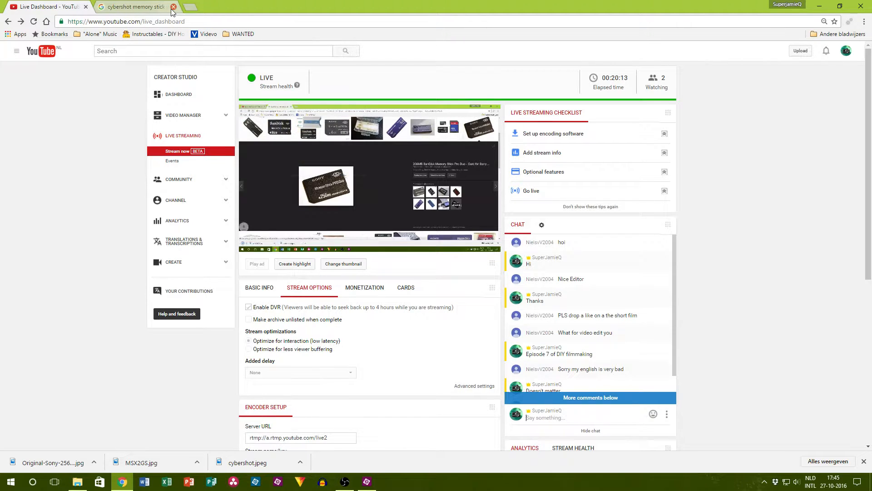
{"action": "scroll", "coordinate": [636, 336], "scroll_direction": "down", "scroll_amount": 3}
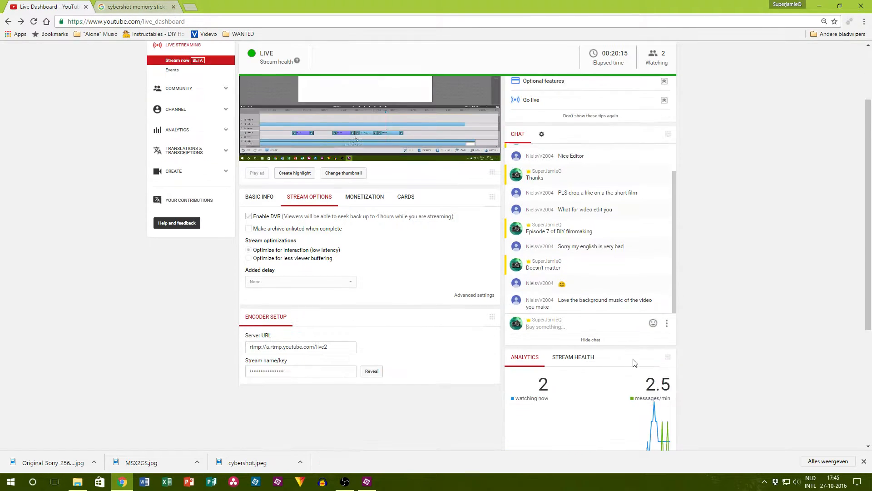
{"action": "scroll", "coordinate": [710, 408], "scroll_direction": "up", "scroll_amount": 1}
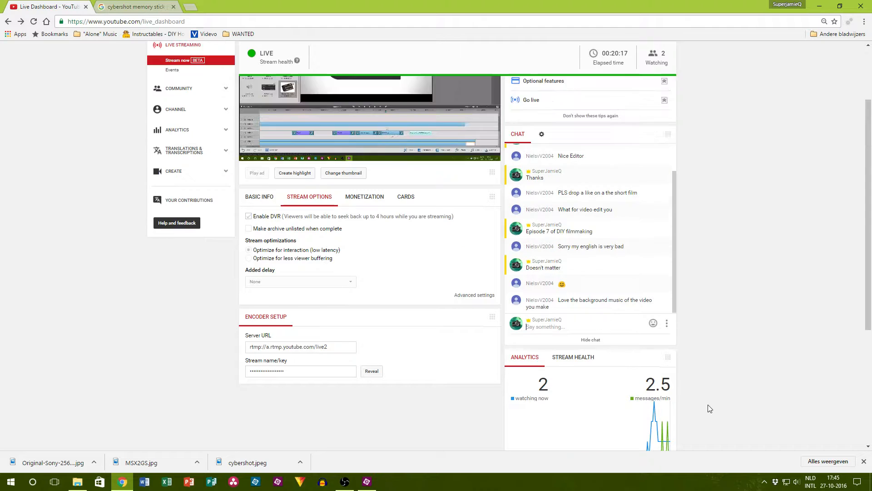
{"action": "scroll", "coordinate": [686, 393], "scroll_direction": "up", "scroll_amount": 2}
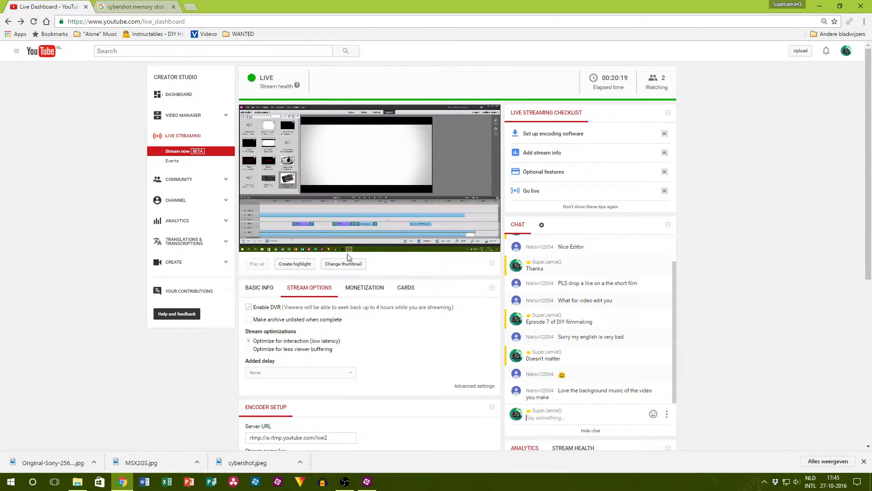
Step: Search for "relax daily" in the other browser tab and open the relaxdaily channel's video list on YouTube
{"action": "left_click", "coordinate": [116, 6]}
{"action": "left_click", "coordinate": [113, 20]}
{"action": "type", "text": "rw"}
{"action": "key", "text": "BackSpace"}
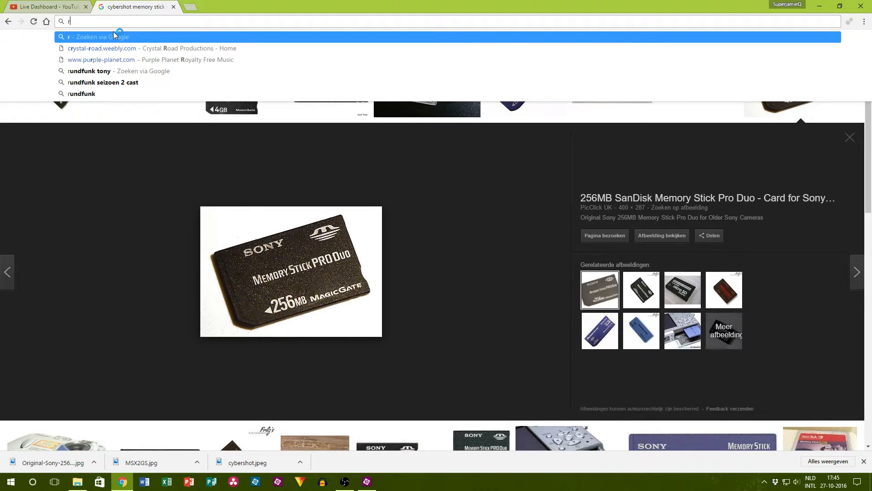
{"action": "type", "text": "elax daily"}
{"action": "key", "text": "Return"}
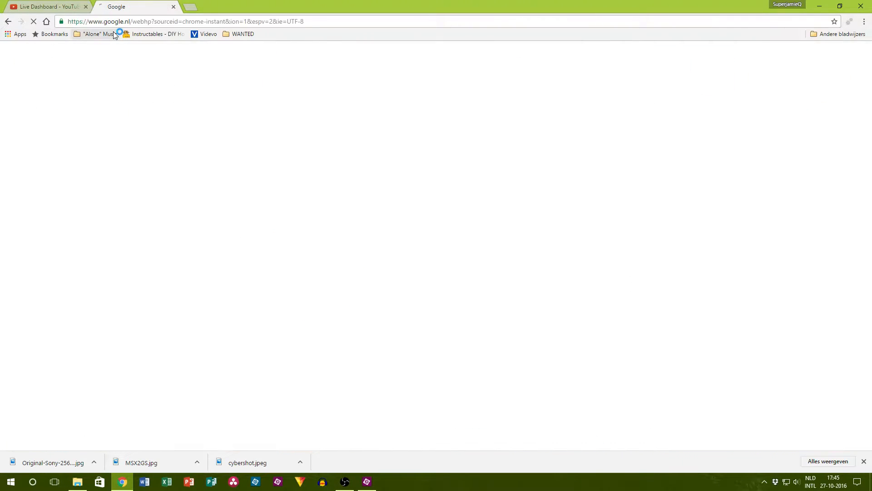
{"action": "left_click", "coordinate": [129, 169]}
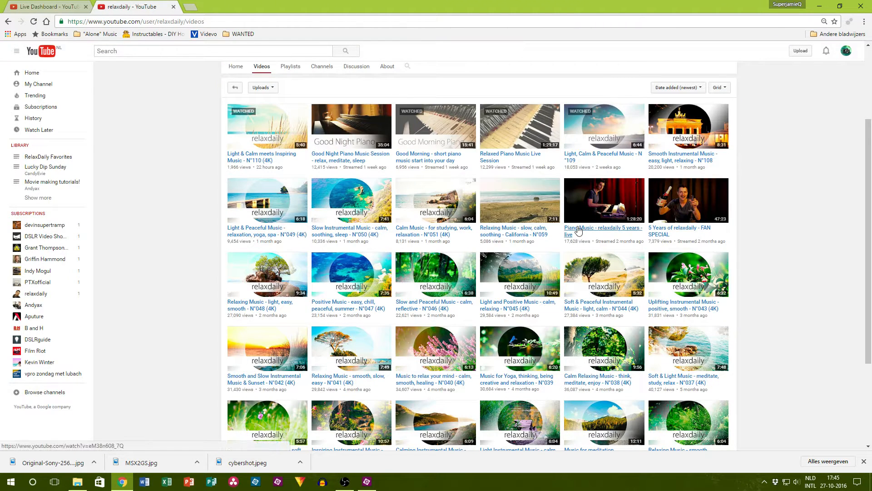
Step: Load more relaxdaily uploads, open "Light Background Music - piano, uplifting, relax - N°025 (4K)" and pause it
{"action": "scroll", "coordinate": [599, 227], "scroll_direction": "down", "scroll_amount": 3}
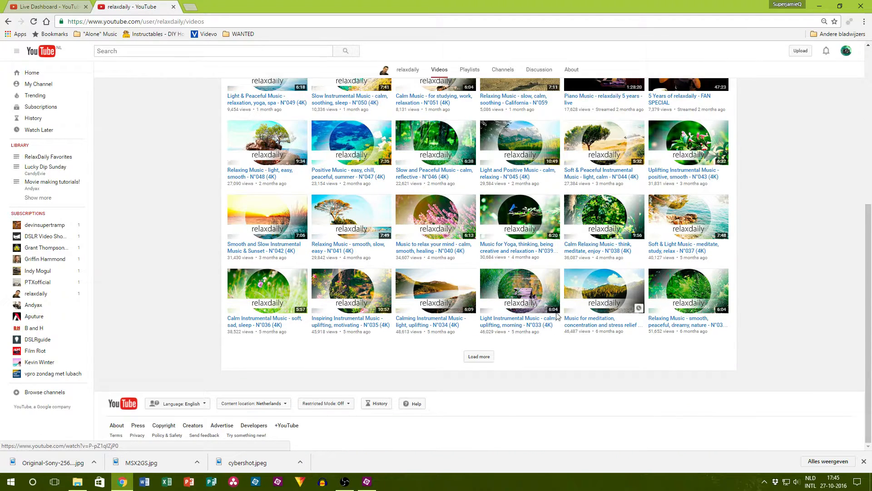
{"action": "left_click", "coordinate": [479, 356]}
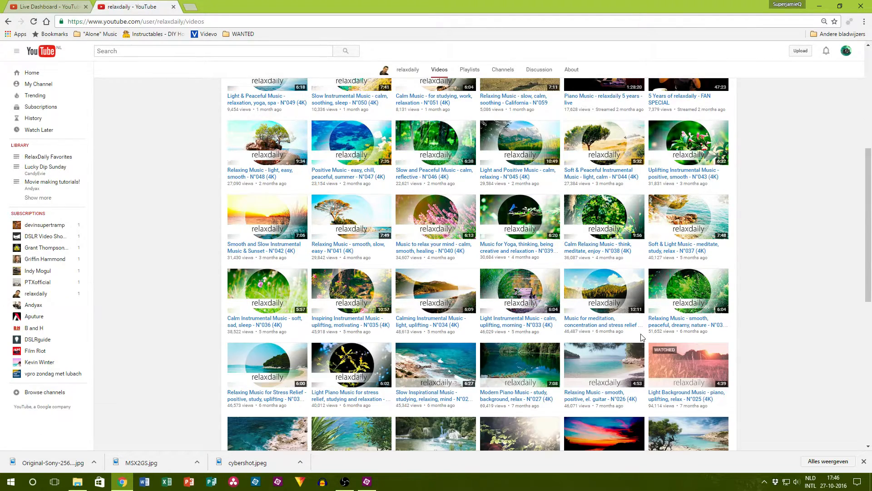
{"action": "scroll", "coordinate": [642, 337], "scroll_direction": "down", "scroll_amount": 2}
{"action": "left_click", "coordinate": [685, 289]}
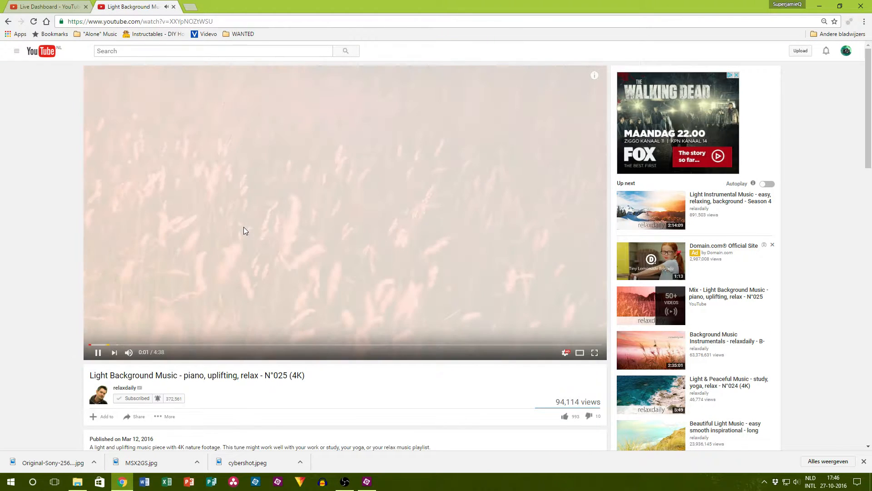
{"action": "left_click", "coordinate": [243, 231]}
Step: Choose a playback quality for the paused music video, close its tab and return to the live dashboard's chat
{"action": "left_click", "coordinate": [565, 352]}
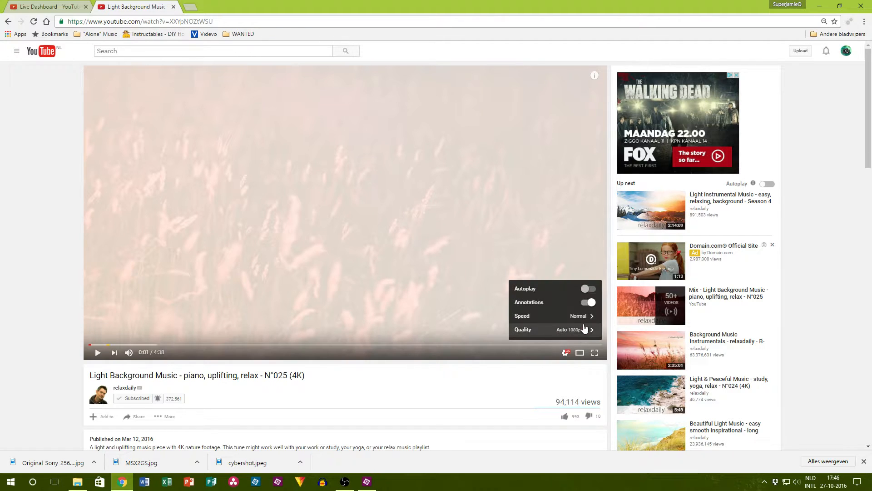
{"action": "left_click", "coordinate": [582, 331]}
{"action": "left_click", "coordinate": [589, 221]}
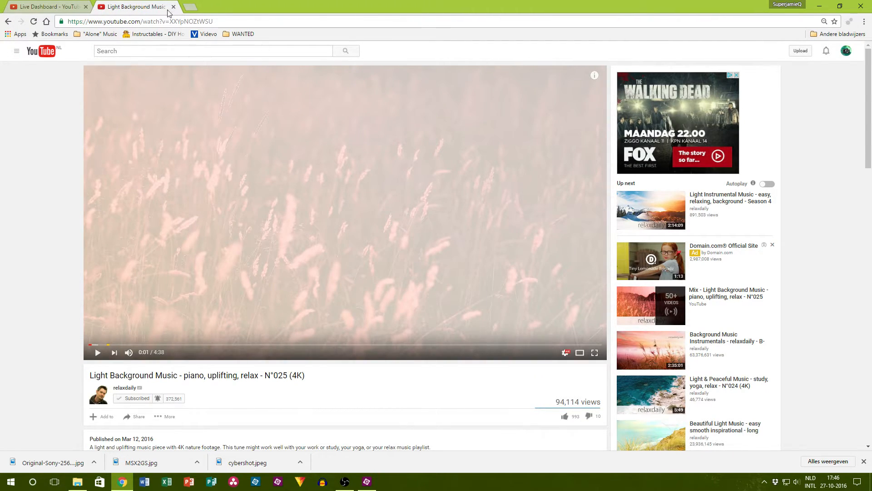
{"action": "left_click", "coordinate": [173, 7]}
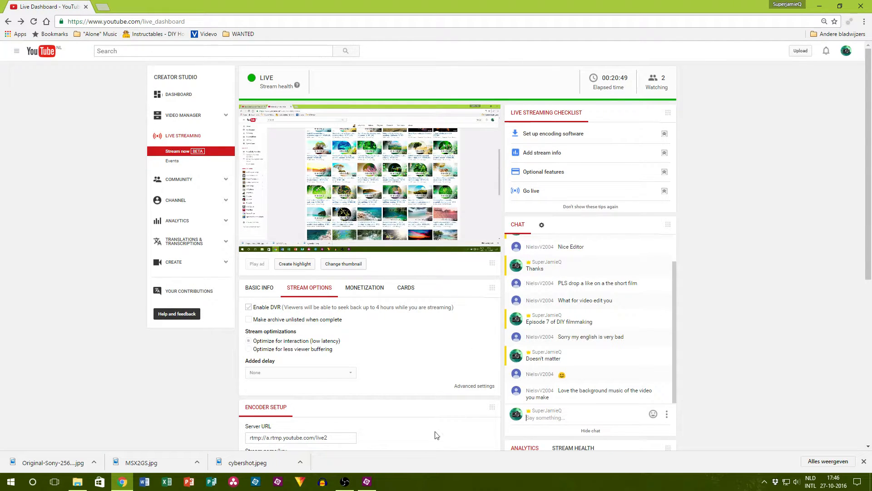
{"action": "scroll", "coordinate": [436, 375], "scroll_direction": "down", "scroll_amount": 2}
Step: Switch to Premiere Elements, move the 256MB memory stick image directly after cybershot.jpeg on Video 2, and open the effects collection
{"action": "left_click", "coordinate": [367, 481]}
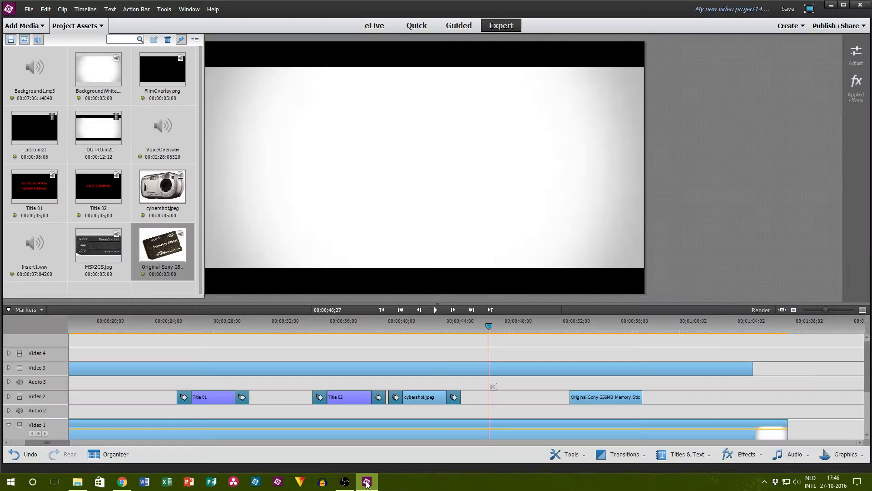
{"action": "left_click_drag", "start_coordinate": [584, 396], "coordinate": [482, 396]}
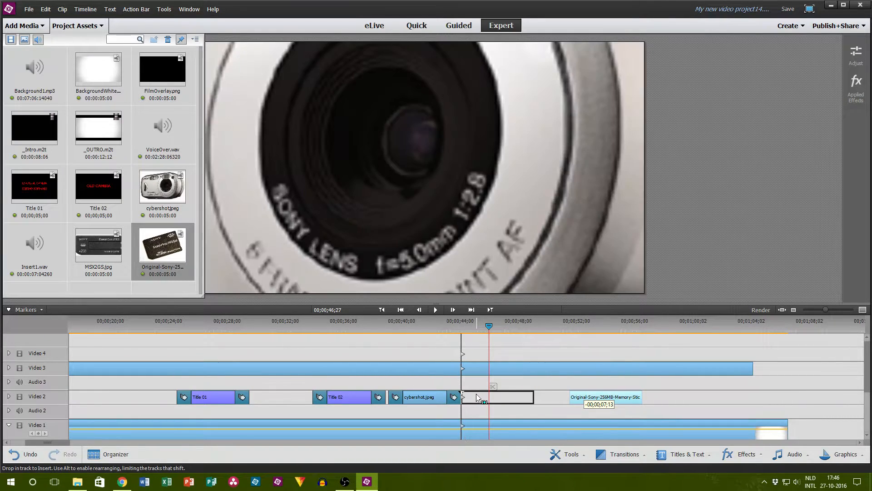
{"action": "left_click", "coordinate": [732, 454]}
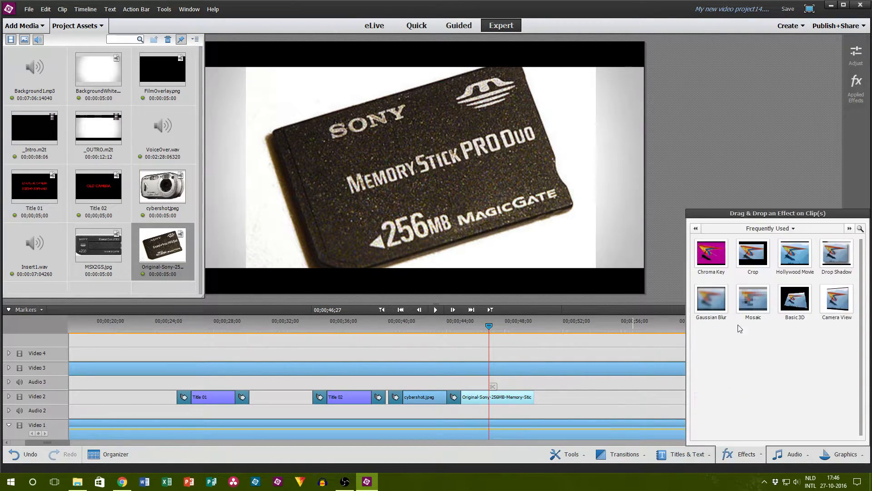
Step: Add a 1-second Film Dissolve between cybershot.jpeg and the memory stick image on Video 2, aligned between the clips
{"action": "left_click", "coordinate": [622, 454]}
{"action": "left_click_drag", "start_coordinate": [616, 369], "coordinate": [461, 397]}
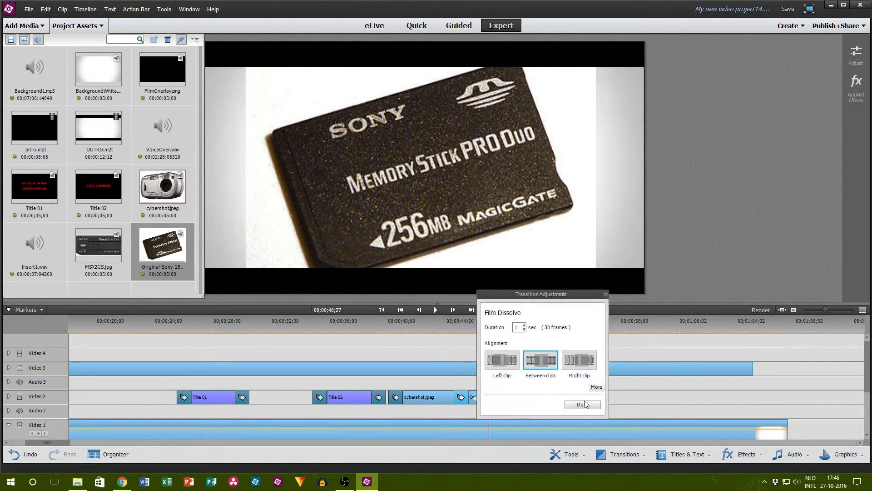
{"action": "left_click", "coordinate": [582, 404]}
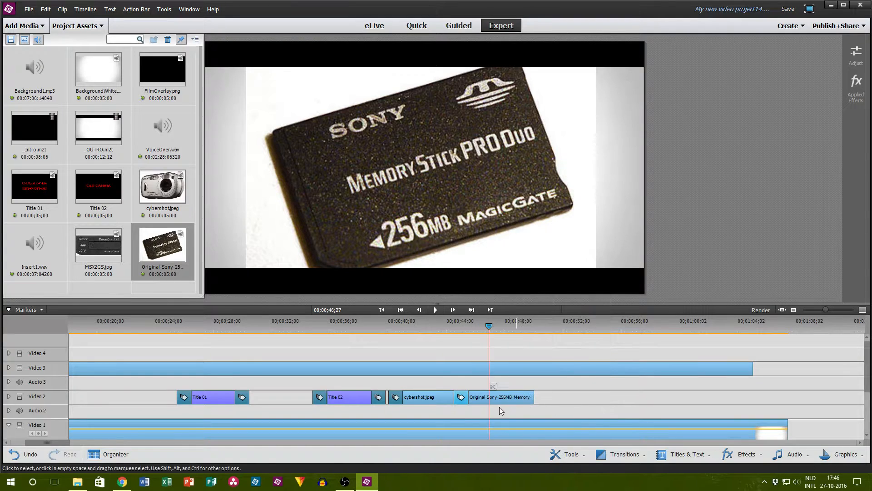
Step: Trim the Video 3 overlay back to before the memory stick clip and scale the memory stick image down in the frame's centre
{"action": "left_click", "coordinate": [466, 326]}
{"action": "left_click_drag", "start_coordinate": [467, 326], "coordinate": [489, 327]}
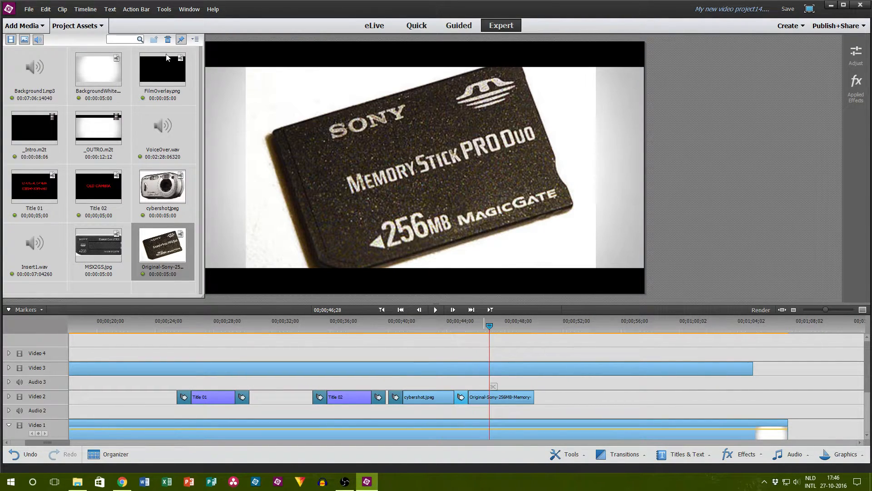
{"action": "left_click", "coordinate": [79, 27]}
{"action": "left_click_drag", "start_coordinate": [749, 374], "coordinate": [454, 374]}
{"action": "left_click", "coordinate": [227, 84]}
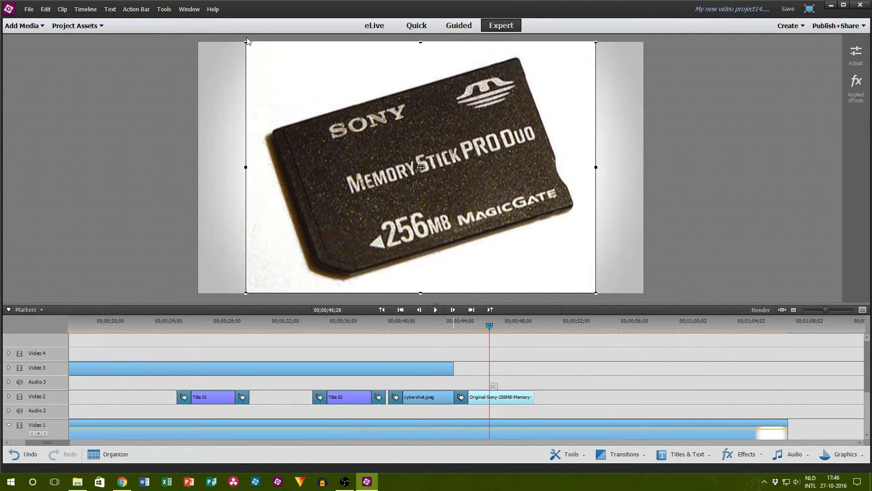
{"action": "left_click_drag", "start_coordinate": [247, 42], "coordinate": [294, 100]}
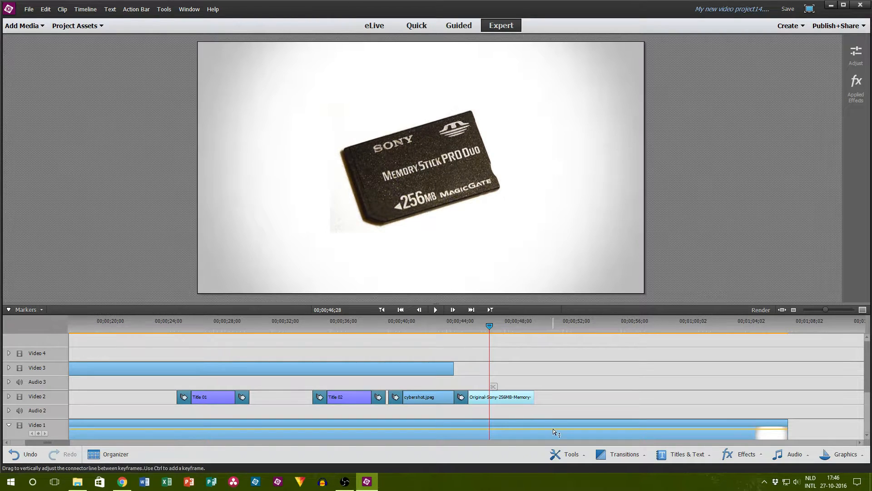
{"action": "left_click_drag", "start_coordinate": [330, 102], "coordinate": [340, 108]}
{"action": "left_click", "coordinate": [95, 187]}
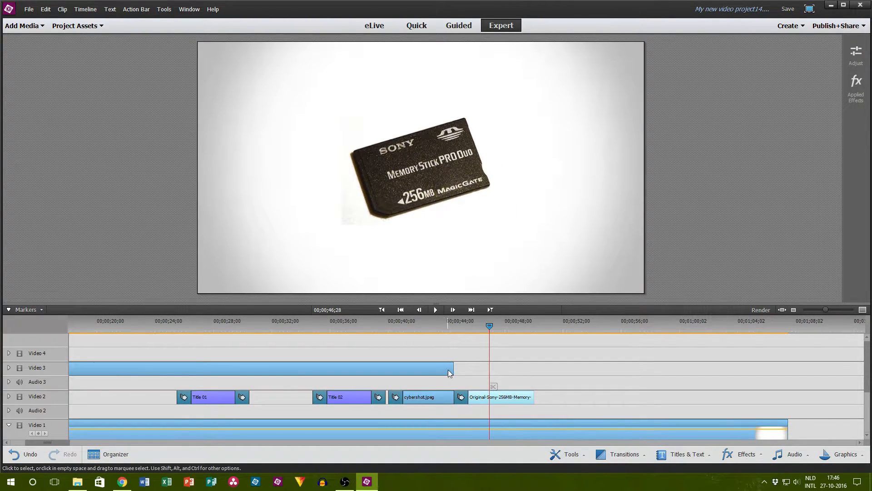
Step: Extend the Video 3 overlay to the end of the Video 1 clip and play the timeline on to 00;00;51;03
{"action": "left_click_drag", "start_coordinate": [454, 368], "coordinate": [788, 392]}
{"action": "left_click", "coordinate": [436, 311]}
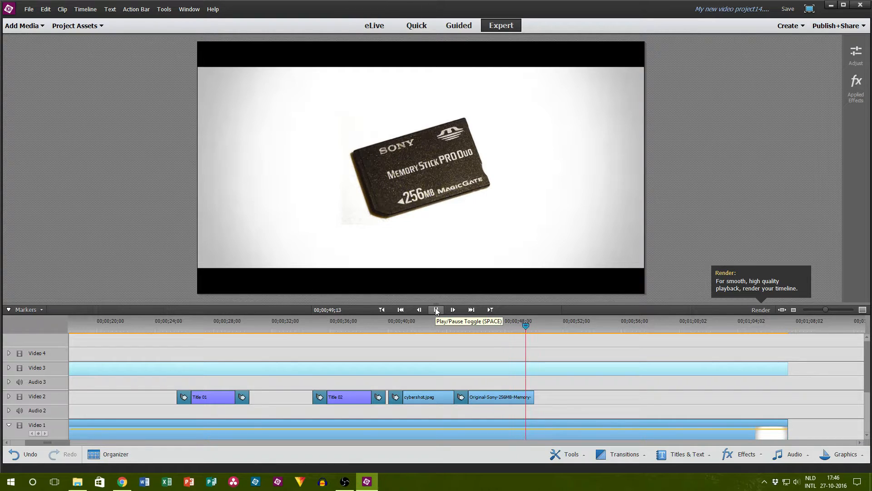
{"action": "left_click", "coordinate": [436, 310]}
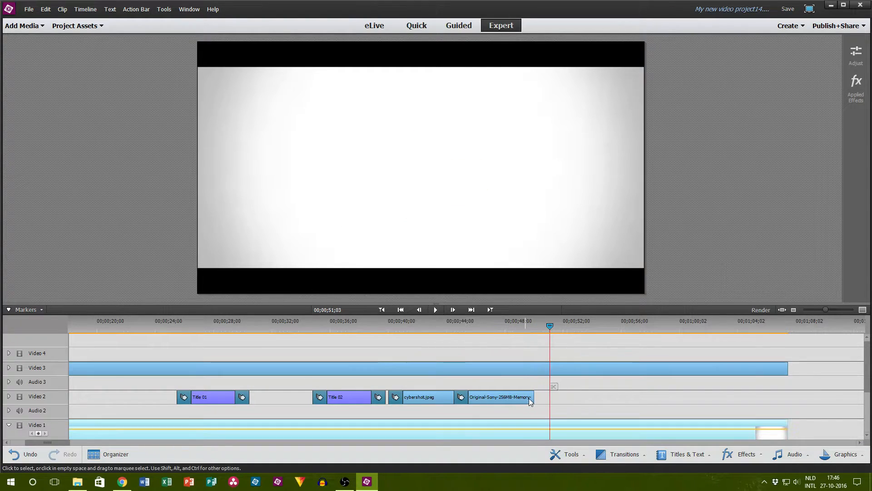
Step: Lengthen the memory stick clip to the playhead at 00;00;51;03 and add a transition at its end
{"action": "left_click_drag", "start_coordinate": [534, 396], "coordinate": [549, 397]}
{"action": "left_click", "coordinate": [624, 454]}
{"action": "left_click_drag", "start_coordinate": [661, 353], "coordinate": [544, 397]}
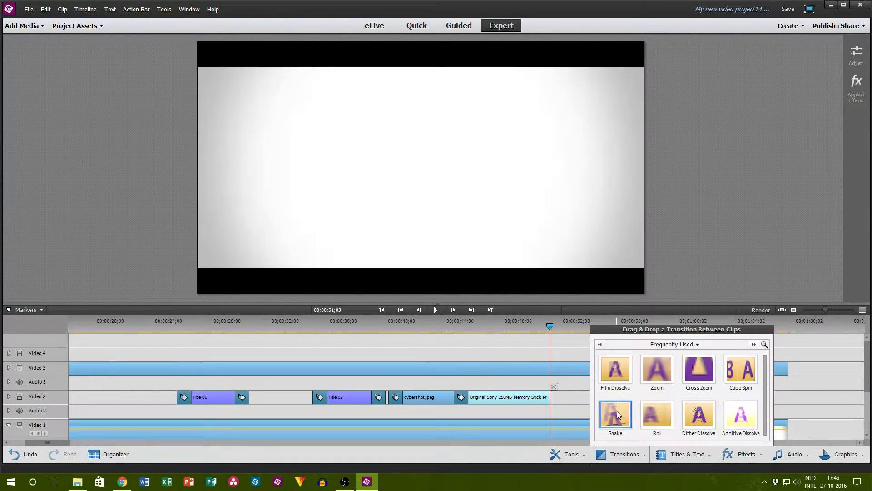
{"action": "left_click", "coordinate": [649, 405]}
{"action": "scroll", "coordinate": [625, 391], "scroll_direction": "down", "scroll_amount": 3}
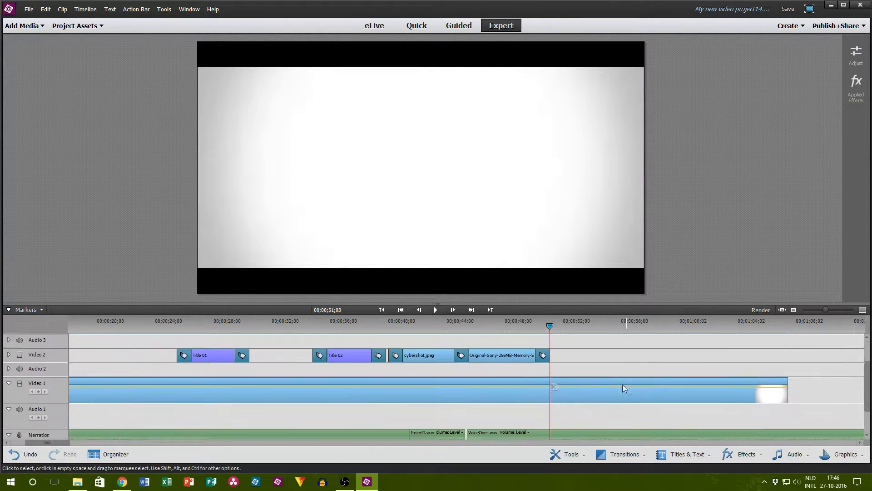
Step: Check the live dashboard's chat and analytics and the 007-ExpensiveGear folder, and return to Premiere Elements
{"action": "left_click", "coordinate": [122, 482]}
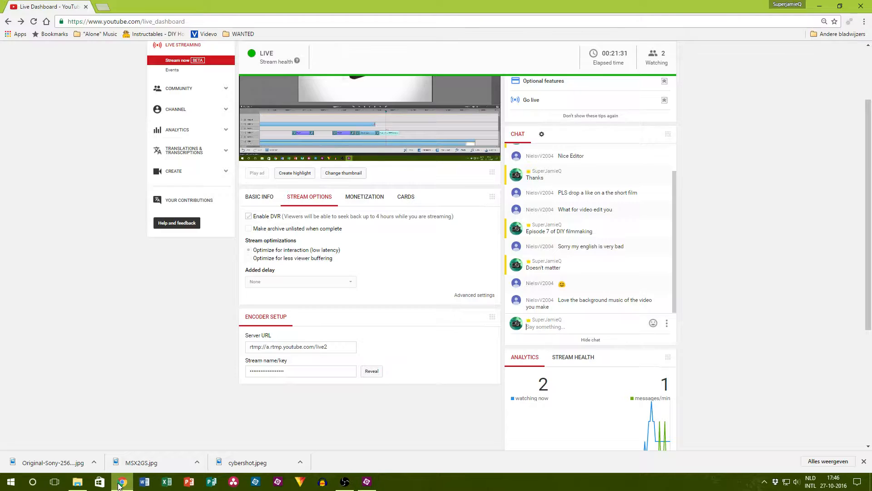
{"action": "scroll", "coordinate": [559, 305], "scroll_direction": "down", "scroll_amount": 2}
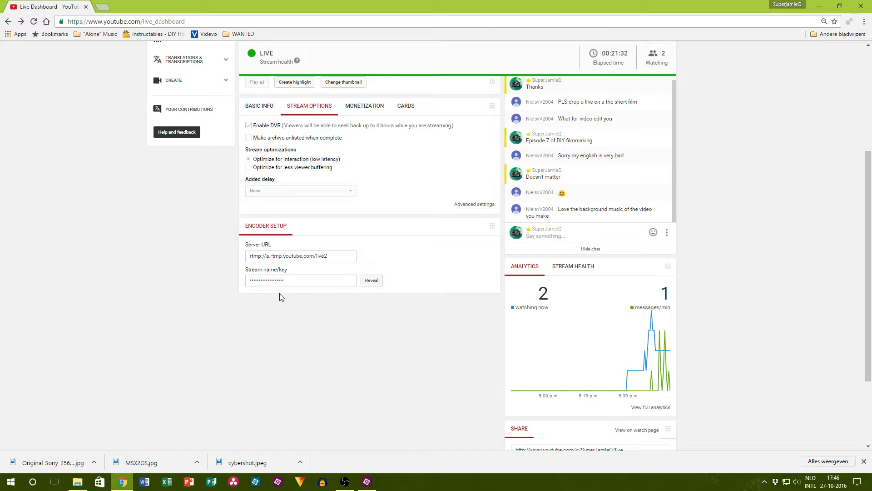
{"action": "scroll", "coordinate": [280, 296], "scroll_direction": "up", "scroll_amount": 3}
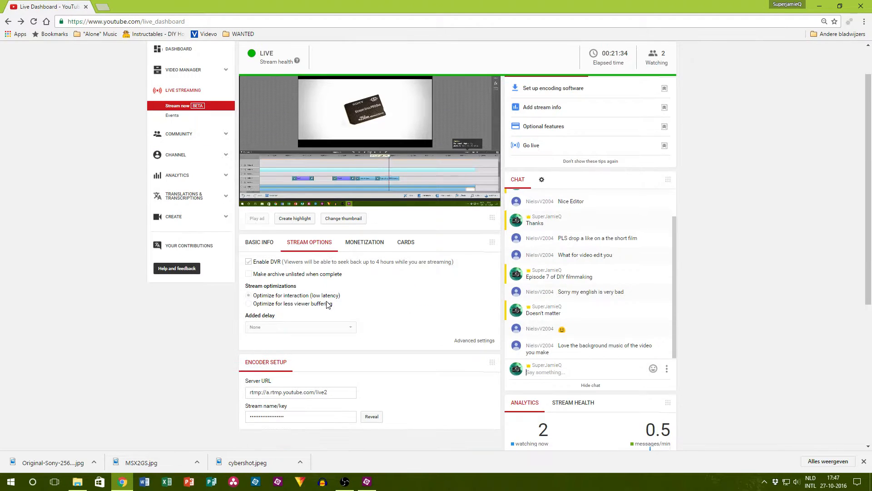
{"action": "scroll", "coordinate": [330, 304], "scroll_direction": "up", "scroll_amount": 1}
{"action": "left_click", "coordinate": [367, 481]}
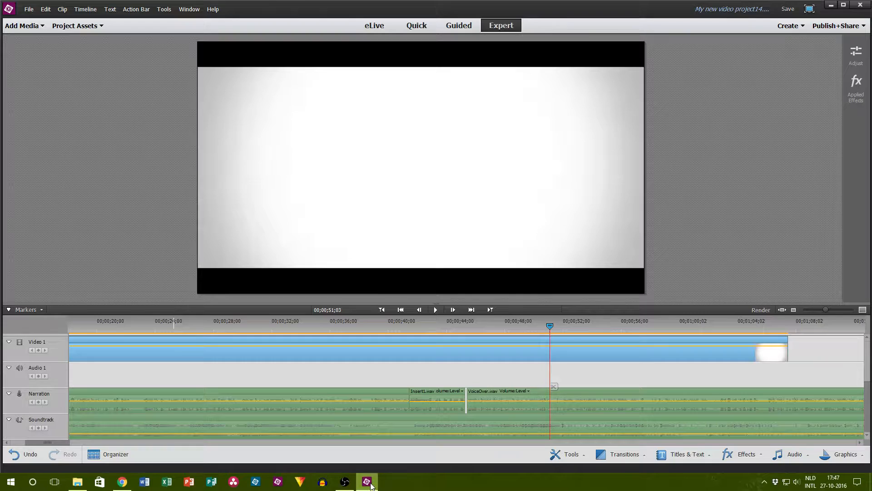
{"action": "scroll", "coordinate": [611, 337], "scroll_direction": "up", "scroll_amount": 3}
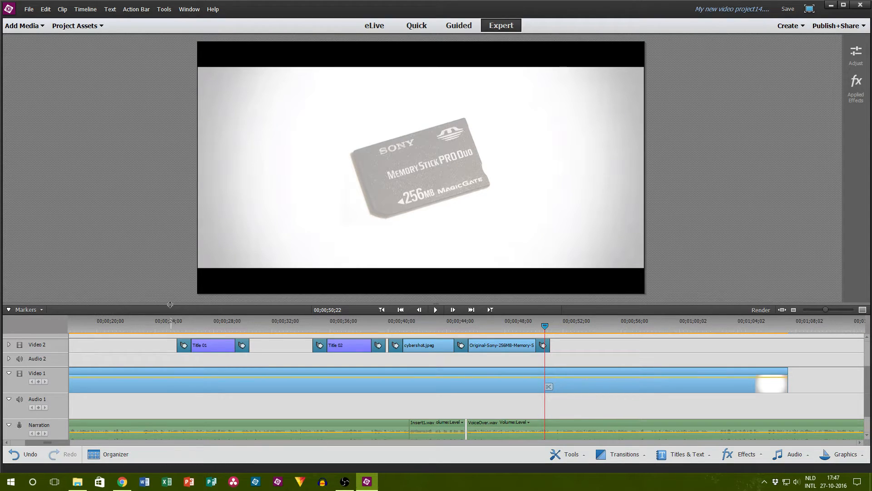
{"action": "left_click", "coordinate": [77, 481]}
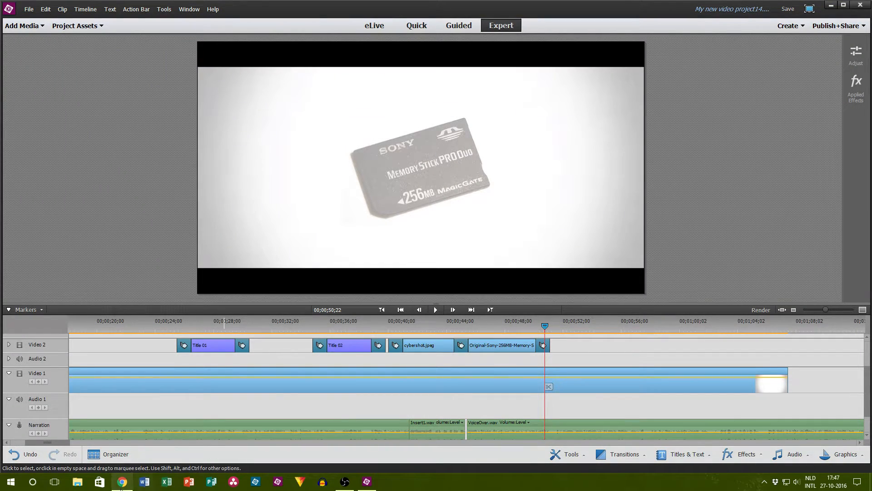
{"action": "left_click", "coordinate": [122, 483]}
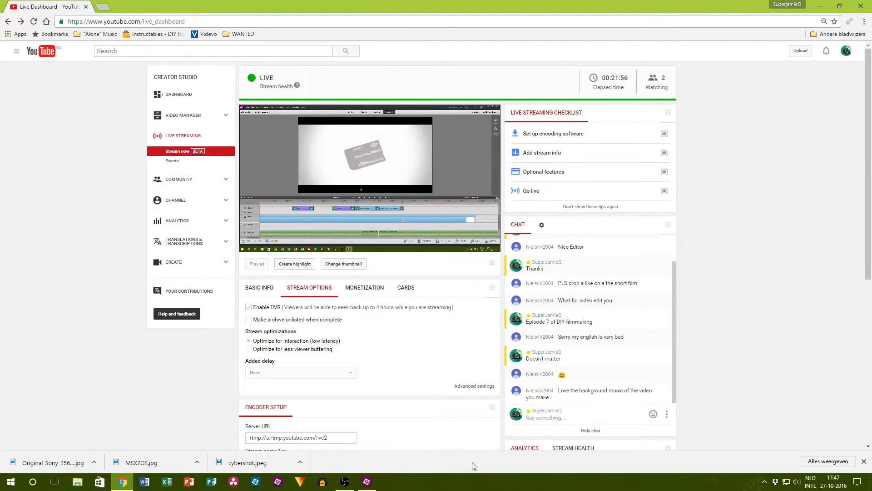
{"action": "left_click", "coordinate": [374, 482]}
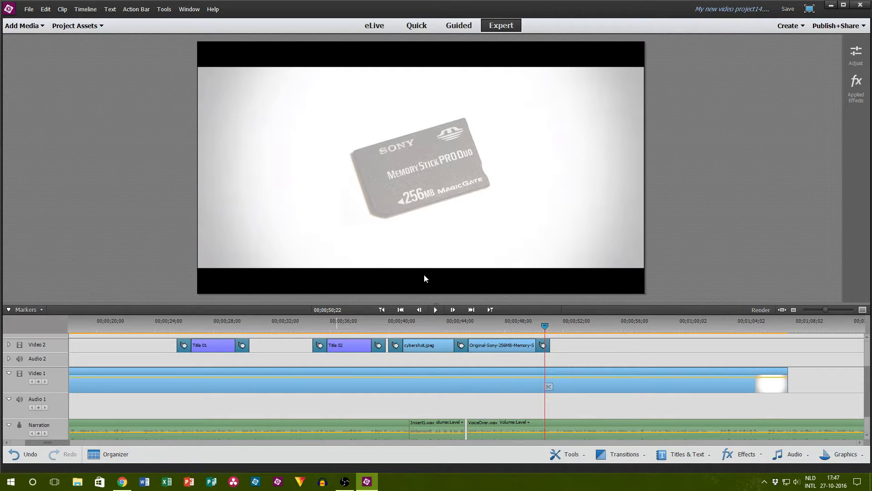
Step: Play the timeline past the memory stick clip and stop at 00;00;54;23
{"action": "left_click", "coordinate": [439, 309]}
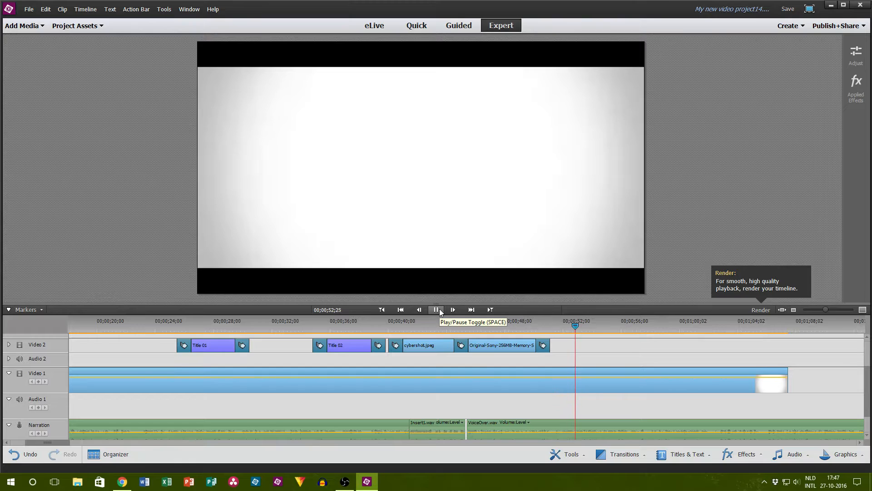
{"action": "left_click", "coordinate": [439, 309]}
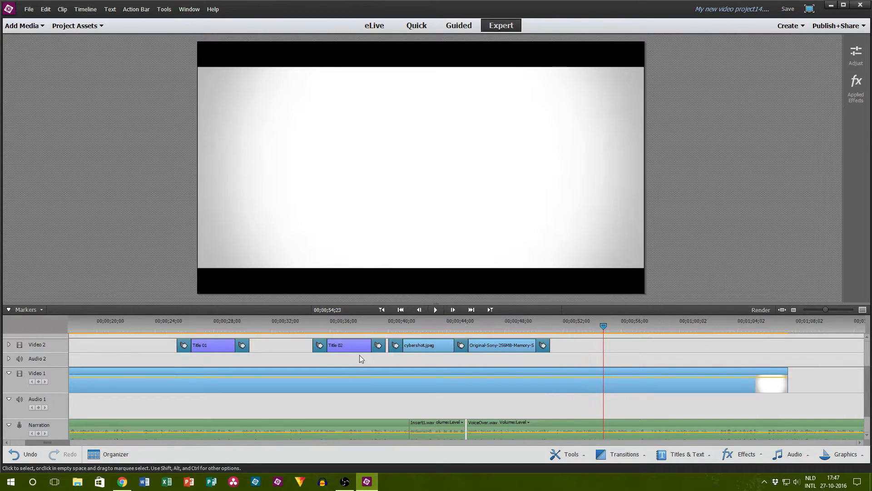
Step: Switch to the browser and search Google for "camera resolutions" in a new tab
{"action": "left_click", "coordinate": [122, 482]}
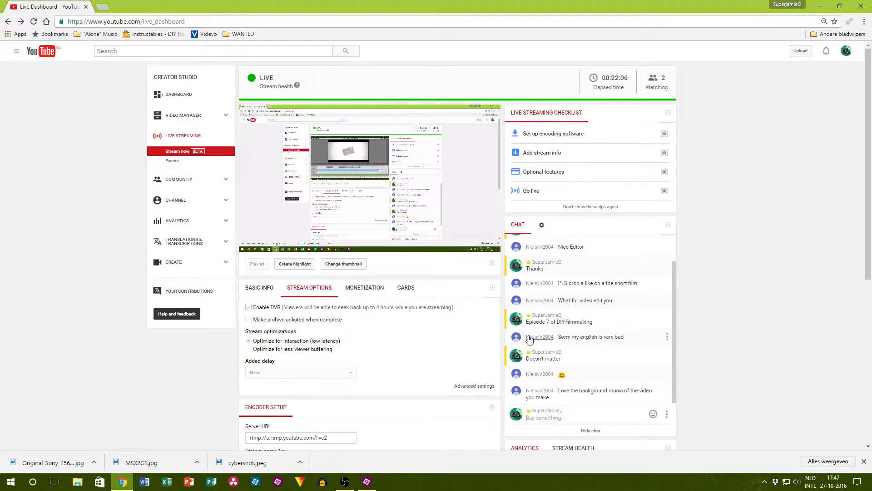
{"action": "left_click", "coordinate": [104, 6]}
{"action": "type", "text": "came"}
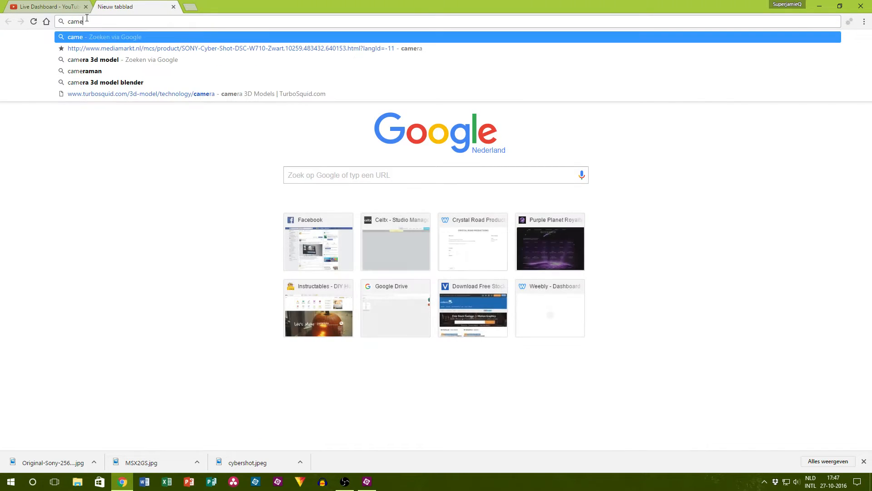
{"action": "type", "text": "ra resolutions"}
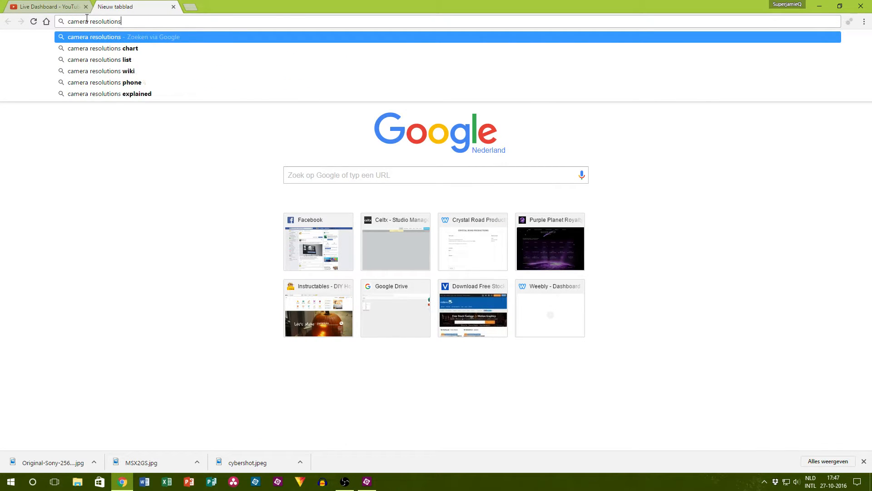
{"action": "key", "text": "Return"}
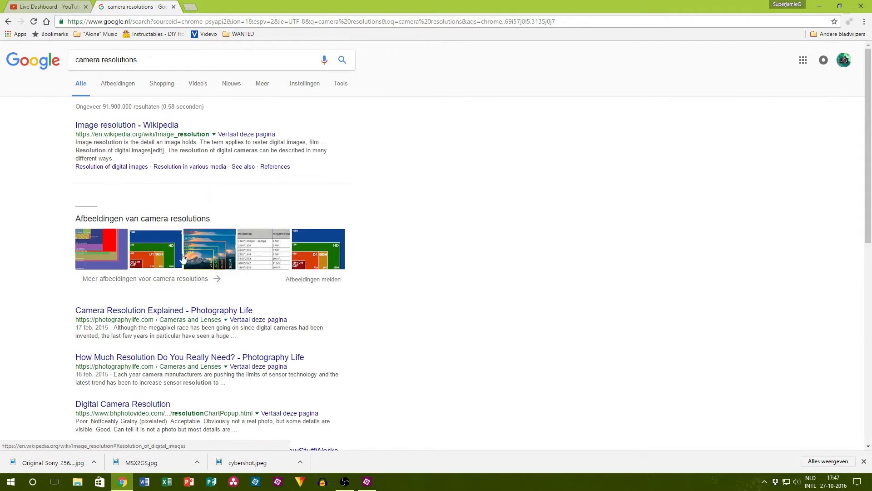
Step: Open the image results and preview the CCTV Camera Resolutions picture and the "Security Camera Resolution Explained" chart
{"action": "left_click", "coordinate": [167, 252]}
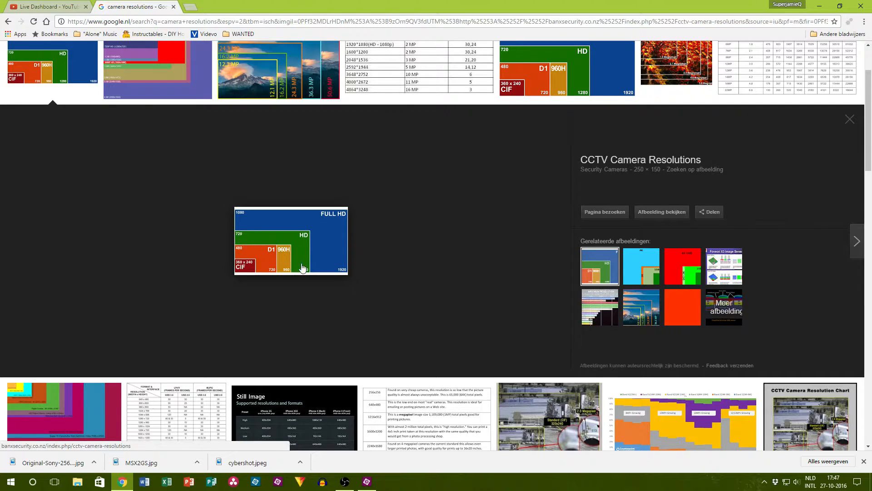
{"action": "scroll", "coordinate": [319, 286], "scroll_direction": "up", "scroll_amount": 2}
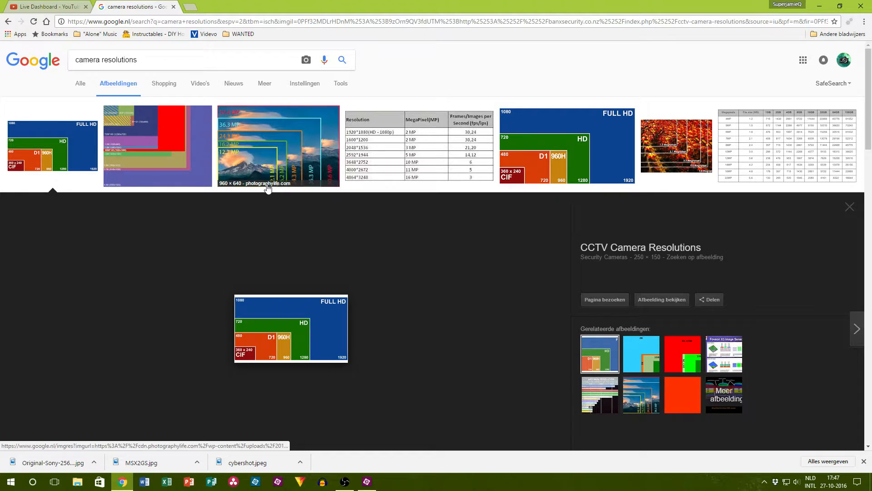
{"action": "left_click", "coordinate": [124, 176]}
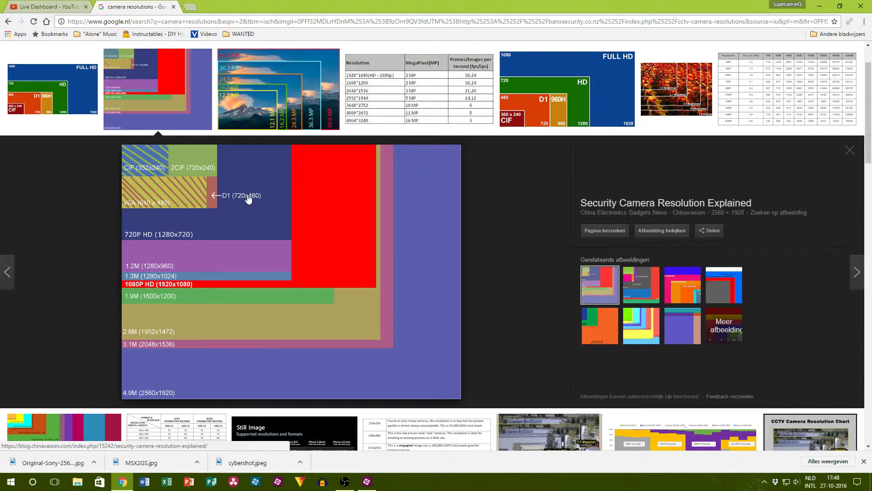
Step: Save the resolution chart as Resolution-Comparison.png, close the search tab and return to the live dashboard
{"action": "right_click", "coordinate": [328, 248]}
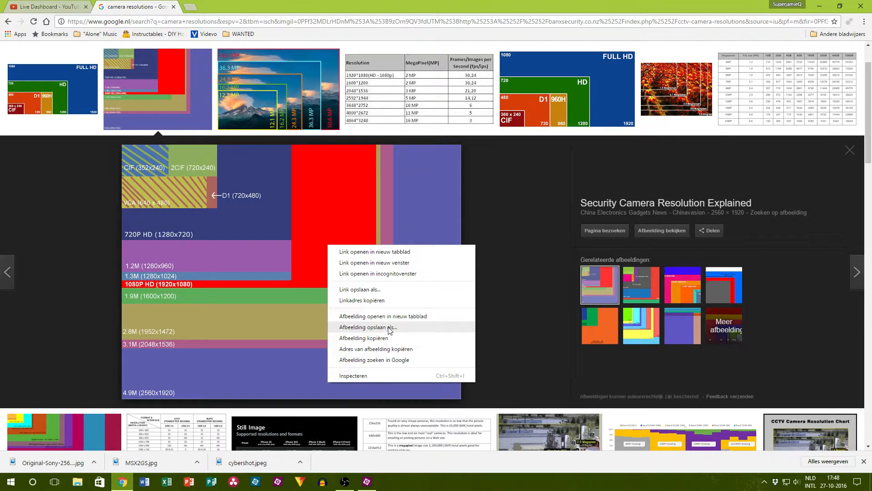
{"action": "left_click", "coordinate": [368, 327]}
{"action": "left_click", "coordinate": [359, 230]}
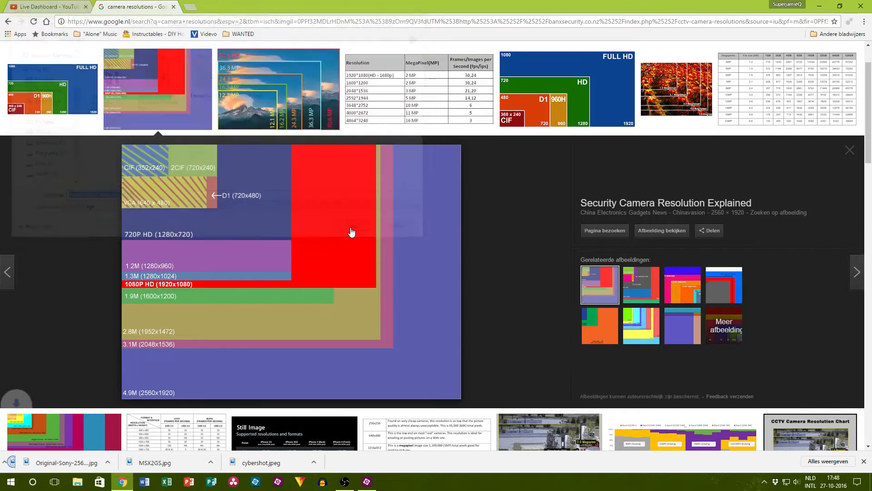
{"action": "key", "text": "ctrl+w"}
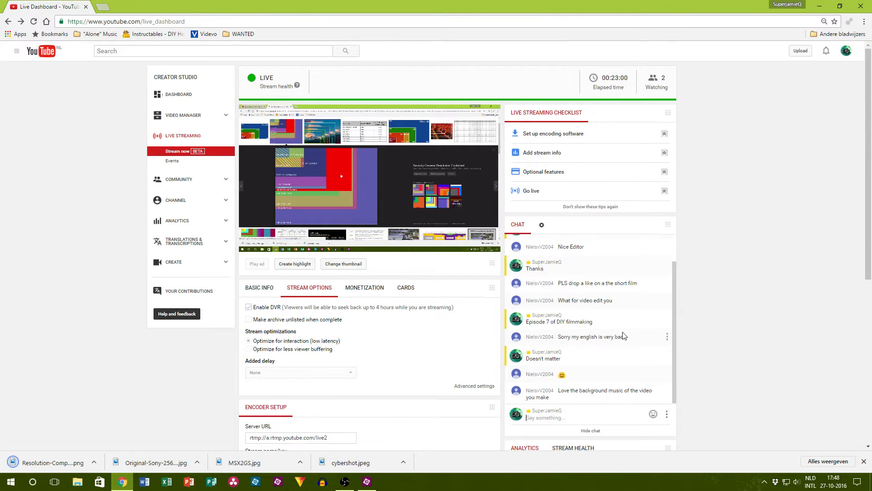
{"action": "scroll", "coordinate": [610, 346], "scroll_direction": "down", "scroll_amount": 2}
Step: Bring the downloaded Resolution-Comparison.png into the Premiere Elements project and place it on Video 2 at 00;00;54;23
{"action": "left_click", "coordinate": [367, 481]}
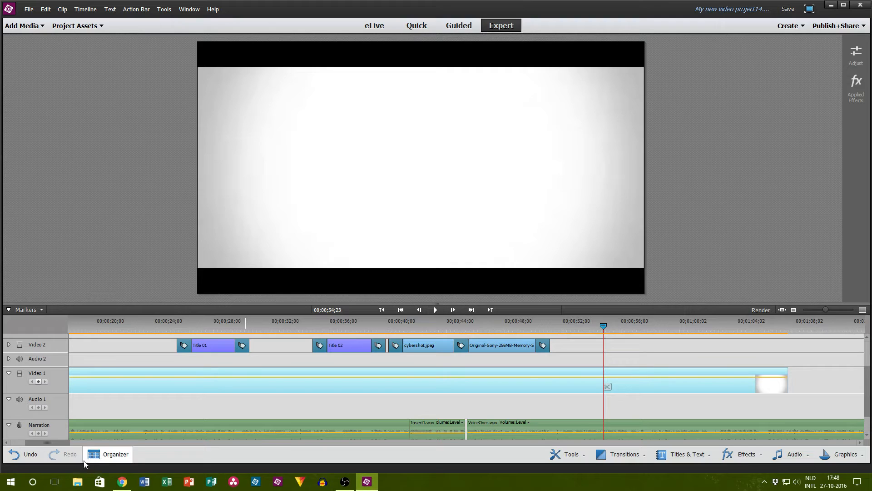
{"action": "left_click", "coordinate": [122, 481]}
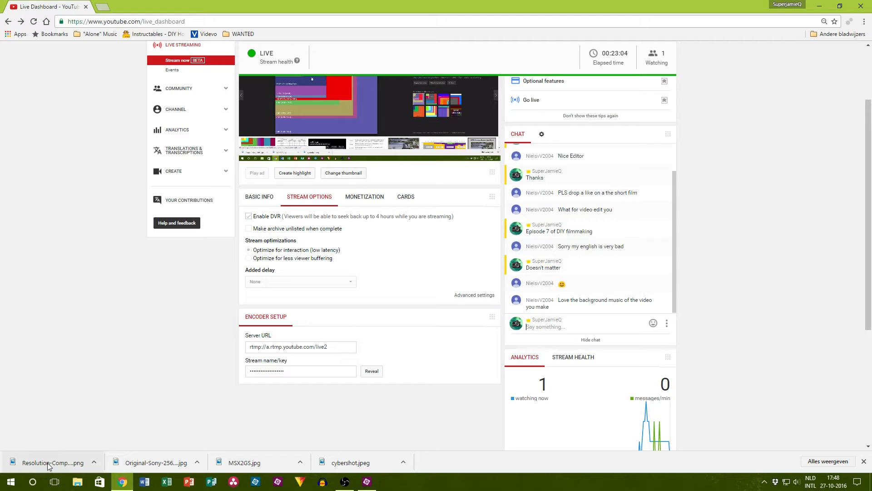
{"action": "left_click", "coordinate": [359, 481]}
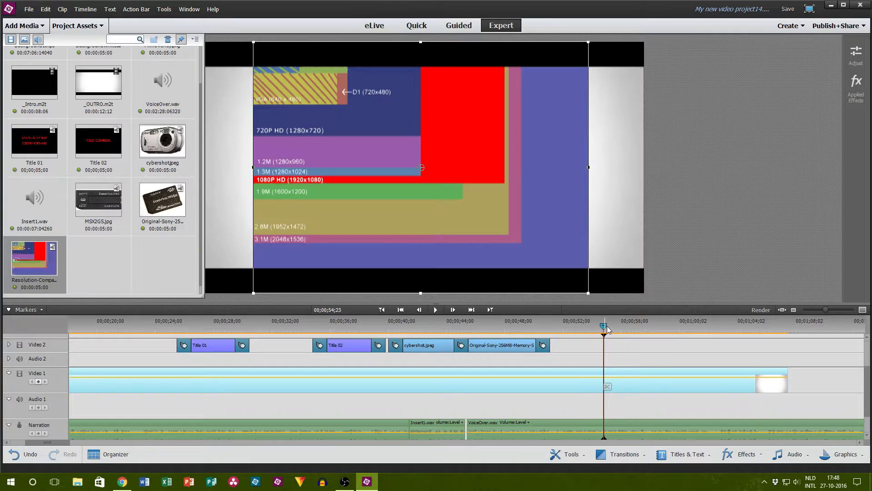
{"action": "left_click", "coordinate": [91, 26]}
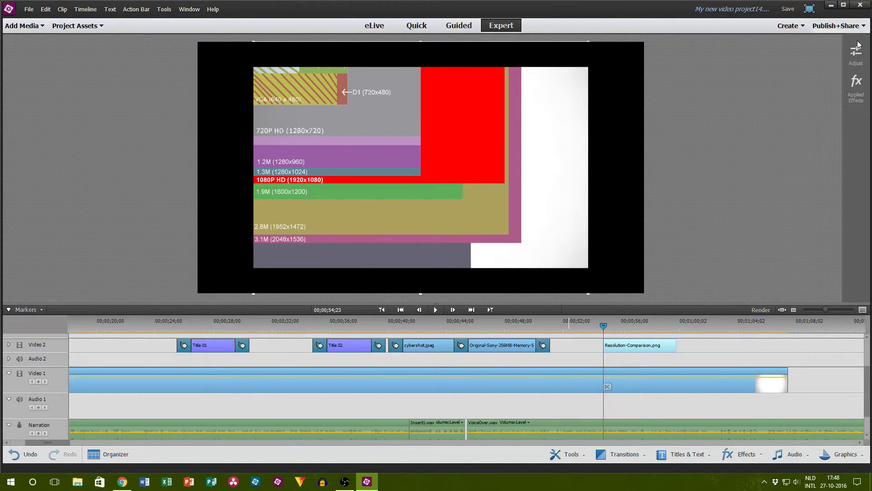
Step: View the effects applied to the Resolution-Comparison.png clip and close them again
{"action": "left_click", "coordinate": [856, 87]}
{"action": "left_click", "coordinate": [827, 97]}
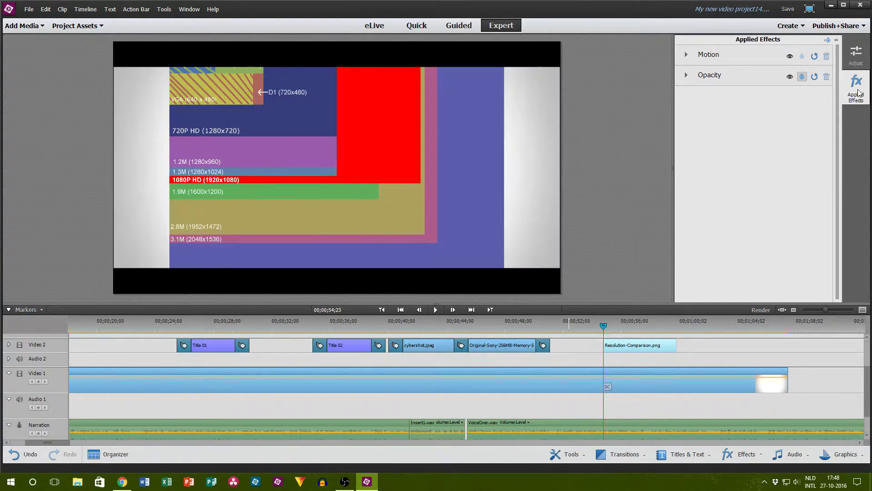
{"action": "left_click", "coordinate": [857, 87]}
{"action": "scroll", "coordinate": [673, 362], "scroll_direction": "up", "scroll_amount": 1}
{"action": "scroll", "coordinate": [674, 362], "scroll_direction": "up", "scroll_amount": 2}
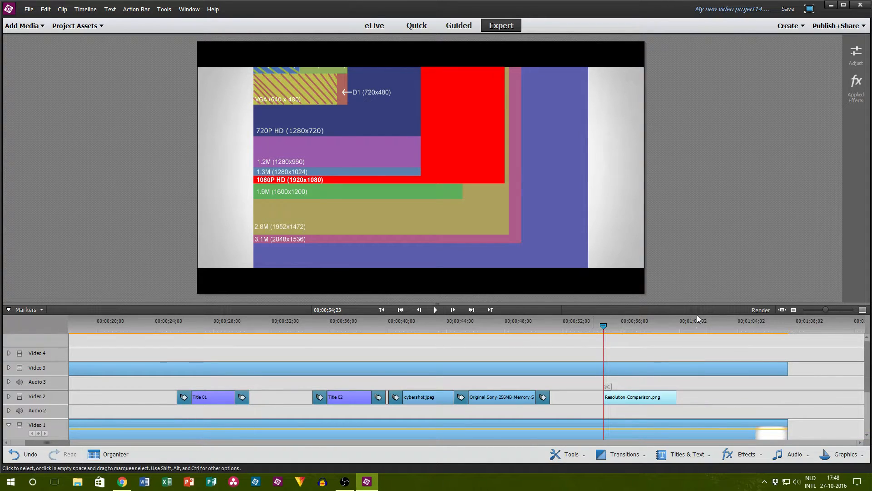
Step: Shrink the resolution chart image so it fits fully inside the frame, keep the Video 3 clip's length, and play it back
{"action": "left_click_drag", "start_coordinate": [789, 369], "coordinate": [572, 369]}
{"action": "left_click_drag", "start_coordinate": [251, 44], "coordinate": [310, 84]}
{"action": "left_click_drag", "start_coordinate": [664, 370], "coordinate": [788, 369]}
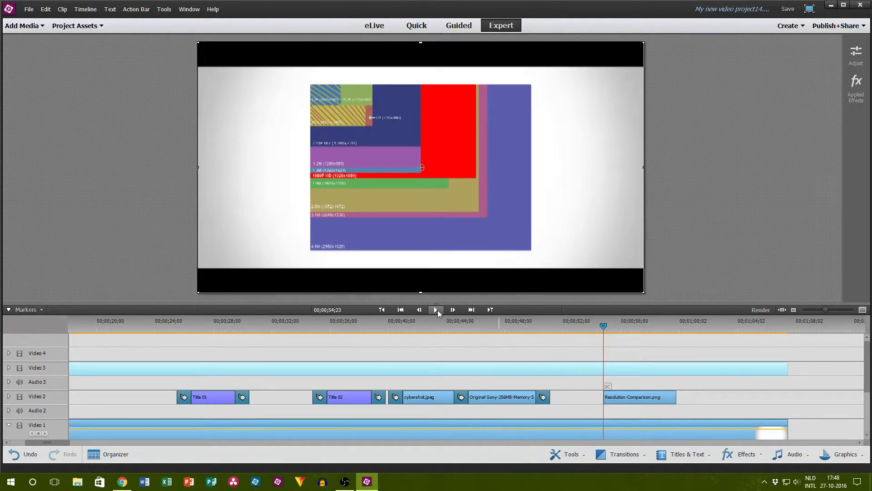
{"action": "left_click", "coordinate": [436, 309]}
{"action": "left_click", "coordinate": [438, 310]}
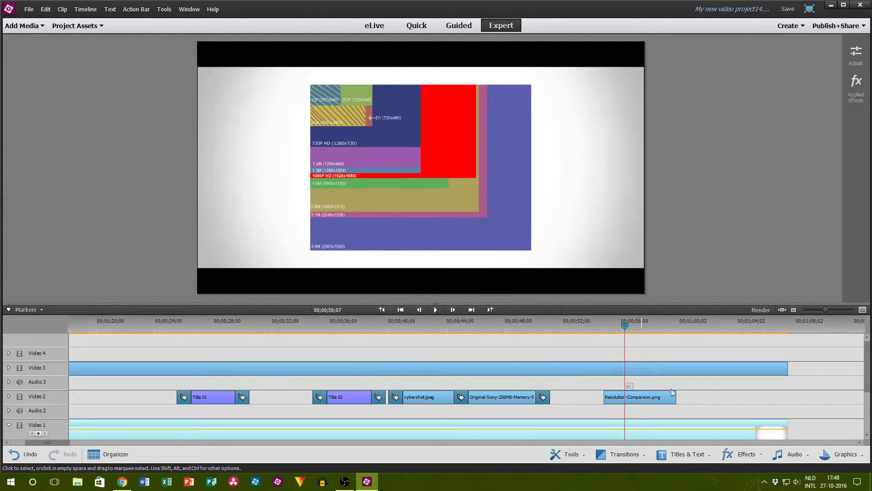
Step: Shift the Resolution-Comparison.png clip slightly earlier on Video 2 and add a transition at its start
{"action": "left_click", "coordinate": [638, 399]}
{"action": "left_click_drag", "start_coordinate": [639, 399], "coordinate": [631, 398]}
{"action": "left_click", "coordinate": [630, 454]}
{"action": "left_click_drag", "start_coordinate": [610, 366], "coordinate": [600, 399]}
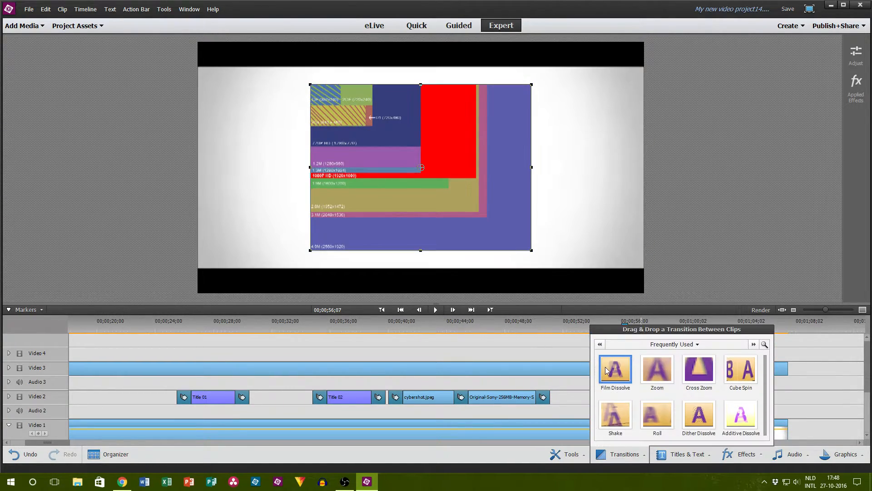
{"action": "left_click", "coordinate": [708, 399]}
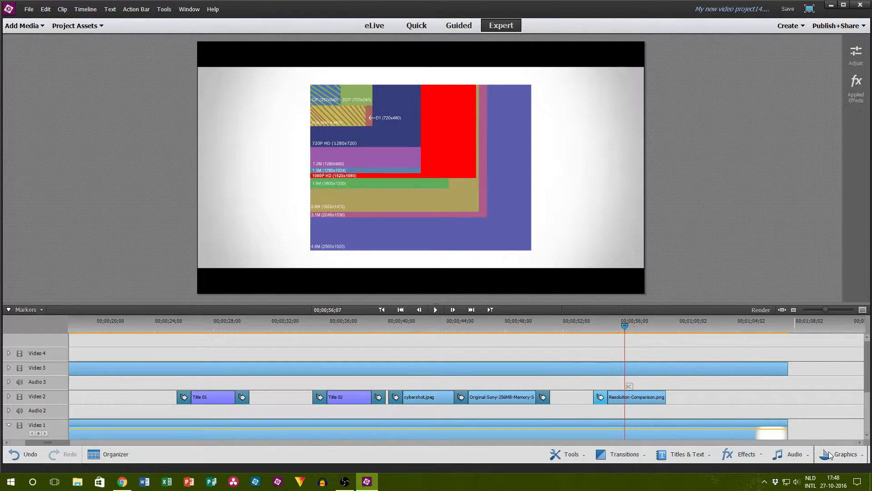
Step: Look through the built-in graphics, mainly the Miscellaneous category, for an arrow and close the library
{"action": "left_click", "coordinate": [840, 454]}
{"action": "left_click", "coordinate": [811, 345]}
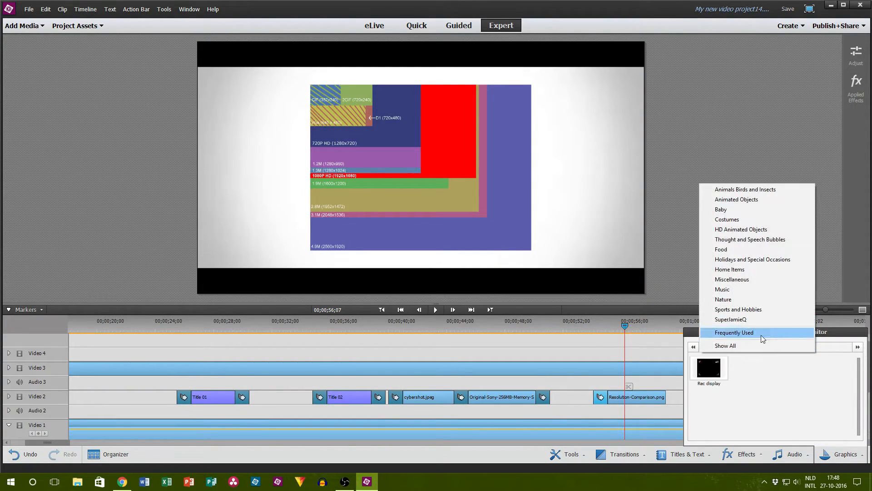
{"action": "left_click", "coordinate": [753, 345]}
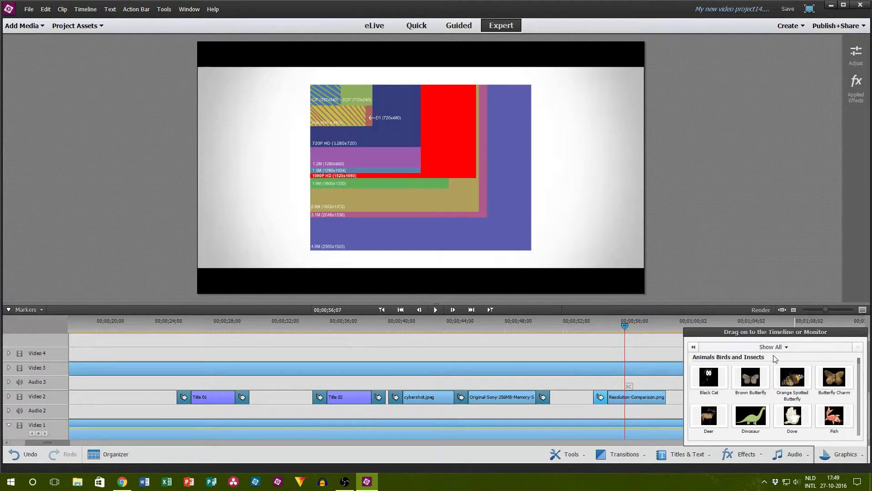
{"action": "left_click", "coordinate": [740, 346]}
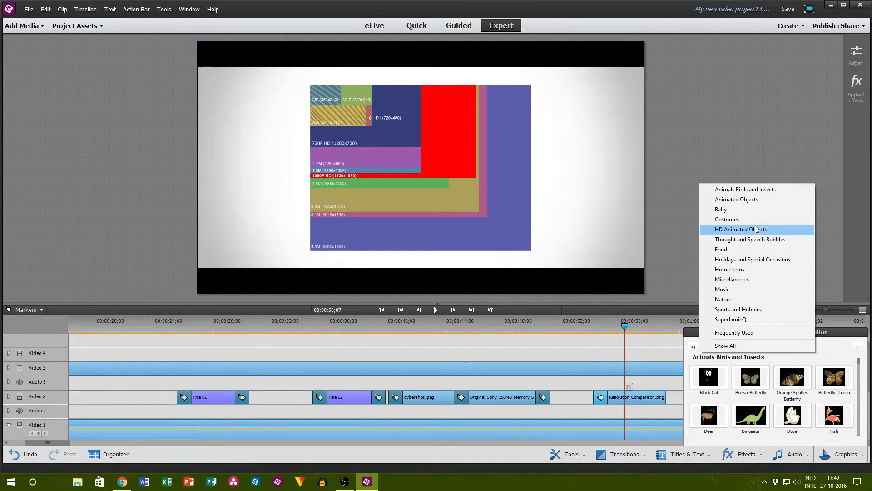
{"action": "left_click", "coordinate": [752, 279]}
{"action": "scroll", "coordinate": [823, 386], "scroll_direction": "down", "scroll_amount": 5}
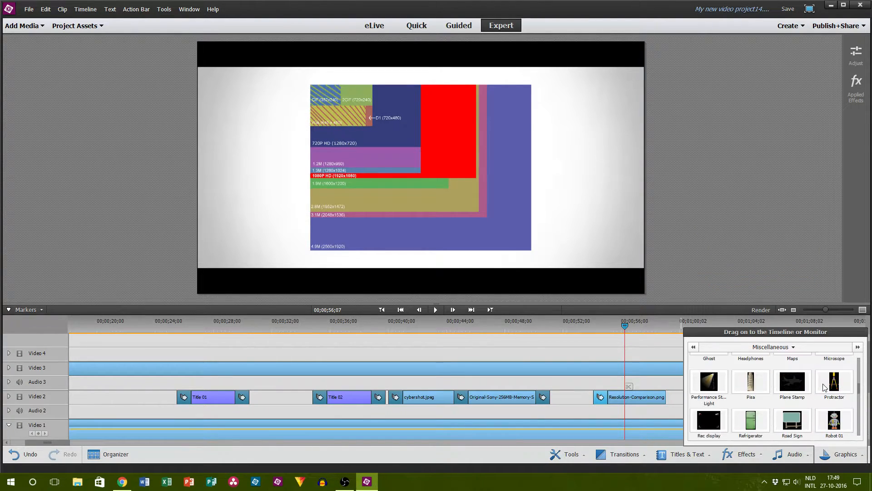
{"action": "scroll", "coordinate": [845, 389], "scroll_direction": "down", "scroll_amount": 1}
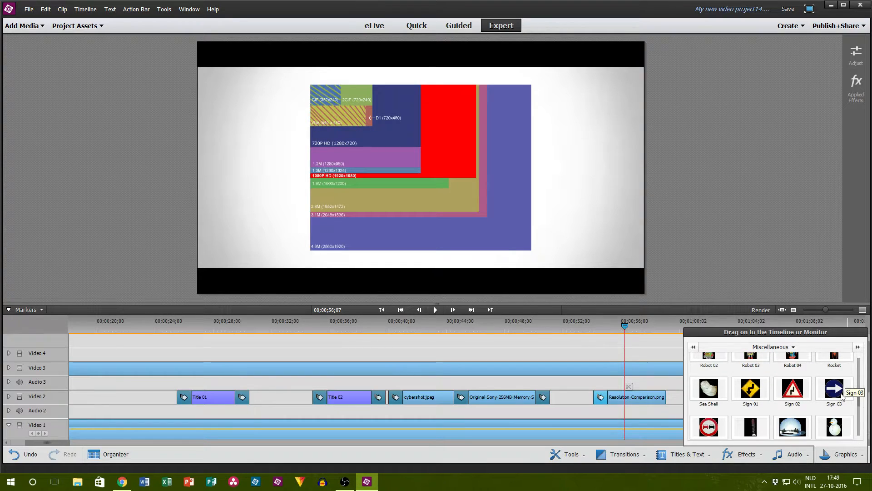
{"action": "scroll", "coordinate": [834, 404], "scroll_direction": "down", "scroll_amount": 3}
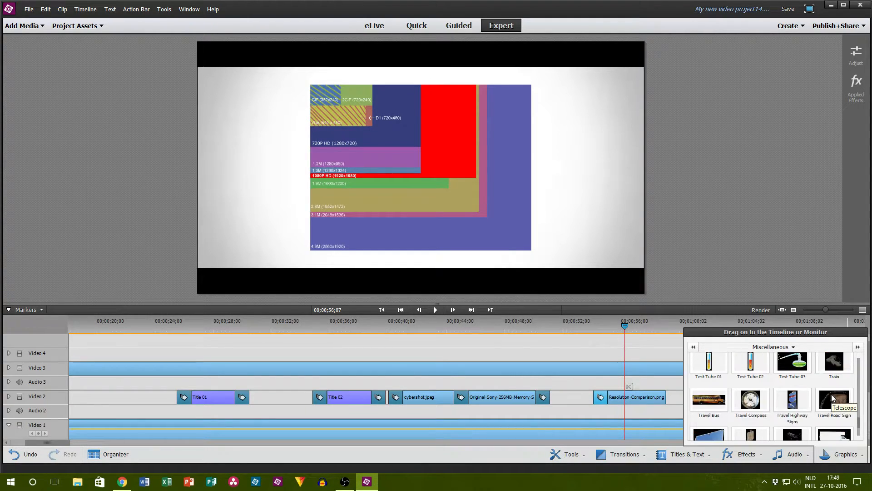
{"action": "scroll", "coordinate": [833, 397], "scroll_direction": "down", "scroll_amount": 4}
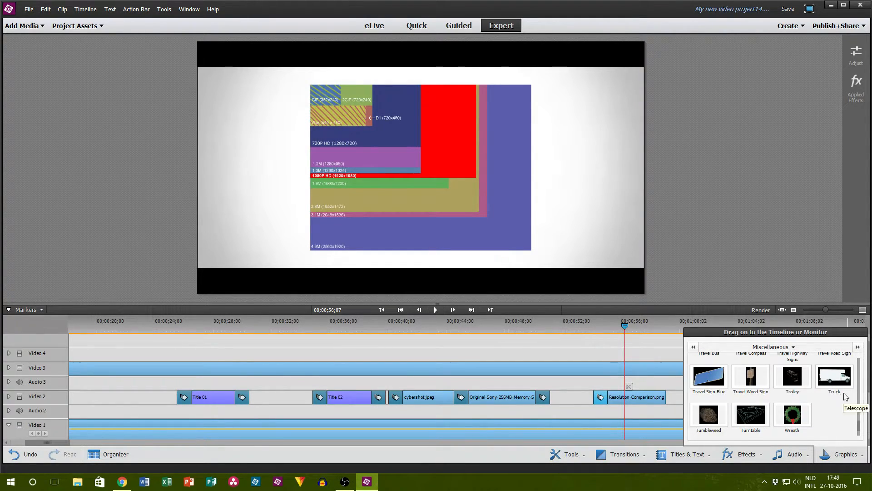
{"action": "scroll", "coordinate": [845, 398], "scroll_direction": "up", "scroll_amount": 10}
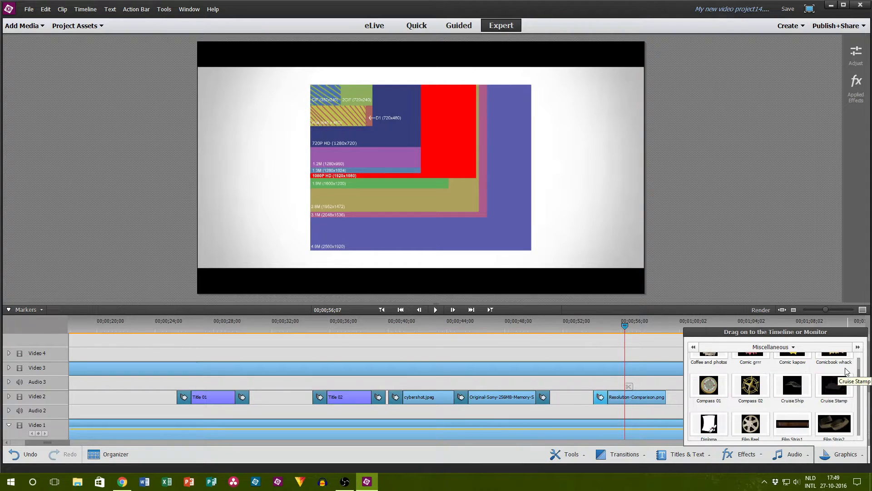
{"action": "scroll", "coordinate": [845, 371], "scroll_direction": "down", "scroll_amount": 5}
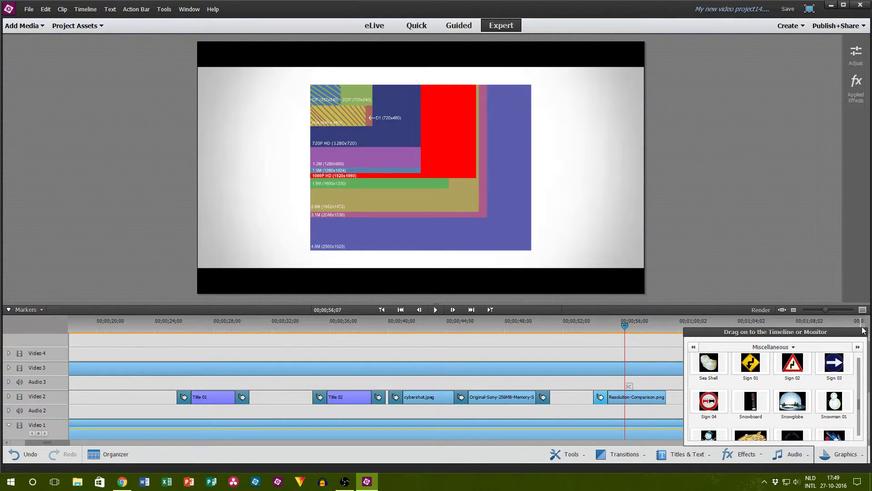
{"action": "left_click", "coordinate": [763, 270]}
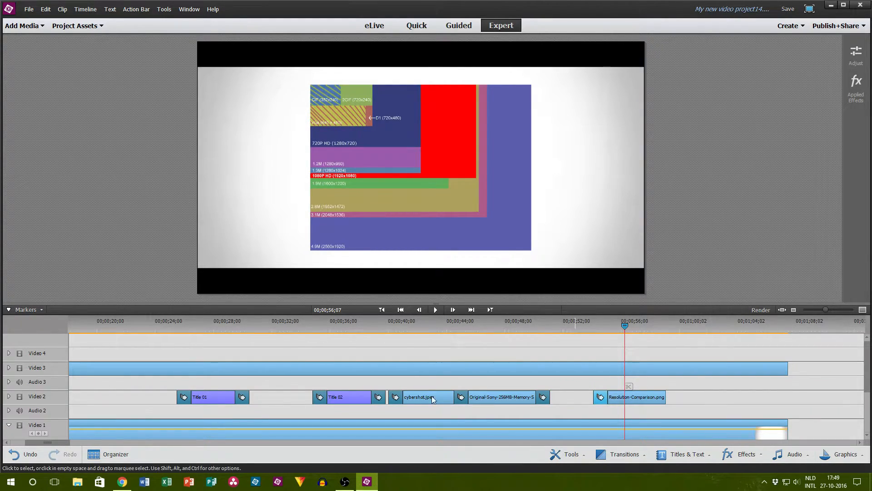
Step: Switch to Chrome and search Google Images for "arrow" in a new tab
{"action": "left_click", "coordinate": [122, 482]}
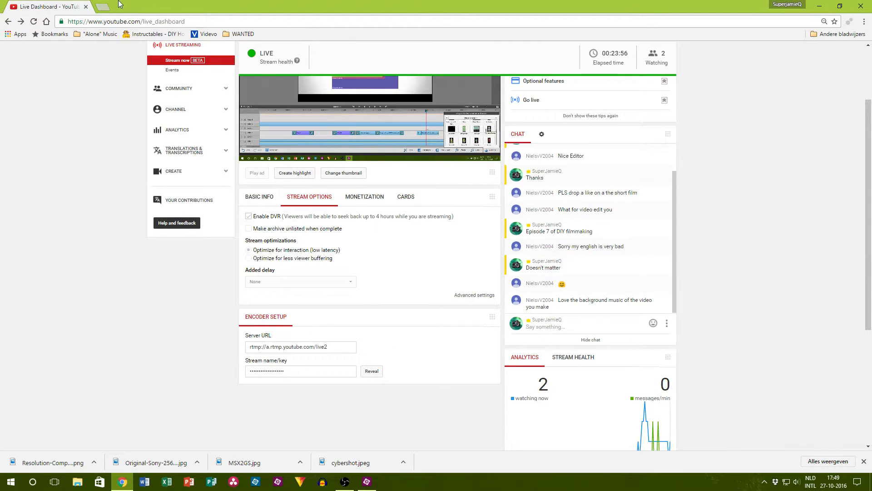
{"action": "left_click", "coordinate": [104, 6]}
{"action": "type", "text": "arrow"}
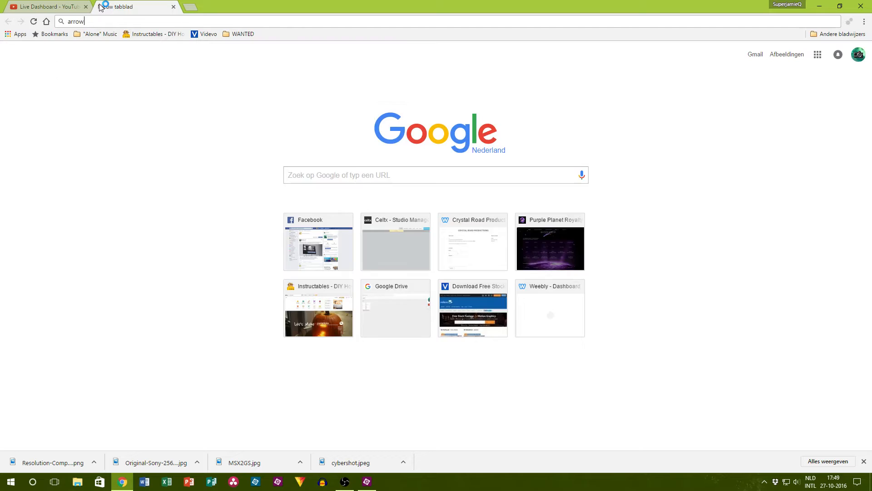
{"action": "key", "text": "Return"}
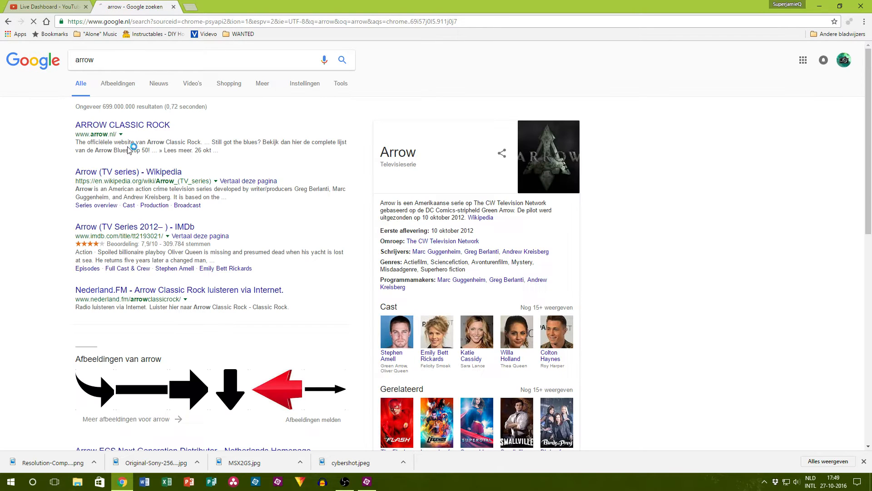
{"action": "left_click", "coordinate": [115, 85]}
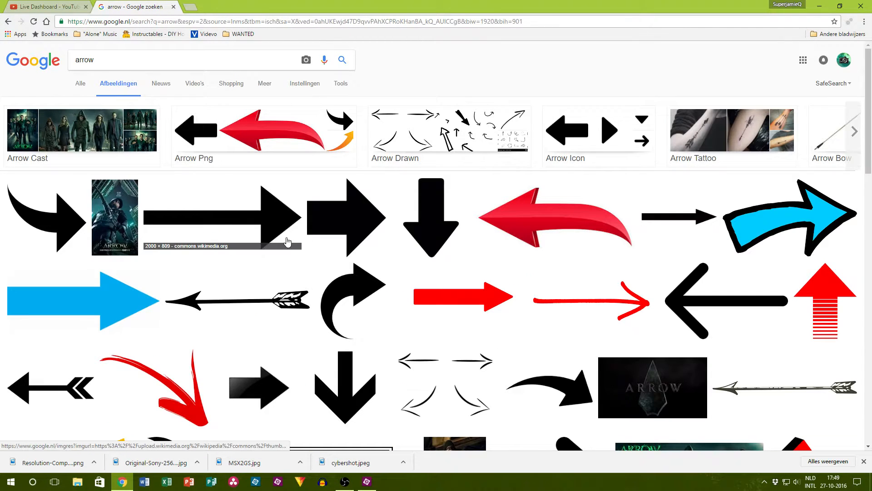
Step: Save the curved red arrow image as download.jpg and place it on Video 4 in Premiere Elements, directly above the resolution chart clip
{"action": "left_click", "coordinate": [550, 227]}
{"action": "right_click", "coordinate": [269, 263]}
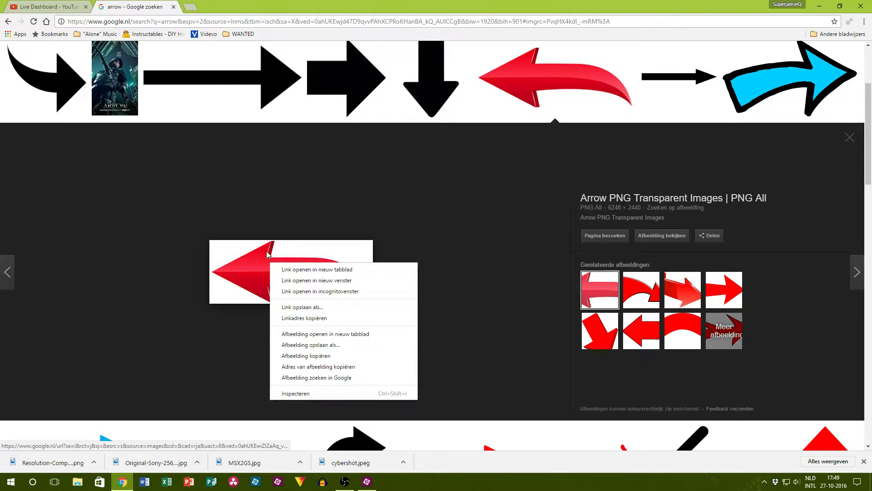
{"action": "left_click", "coordinate": [335, 345]}
{"action": "left_click", "coordinate": [357, 231]}
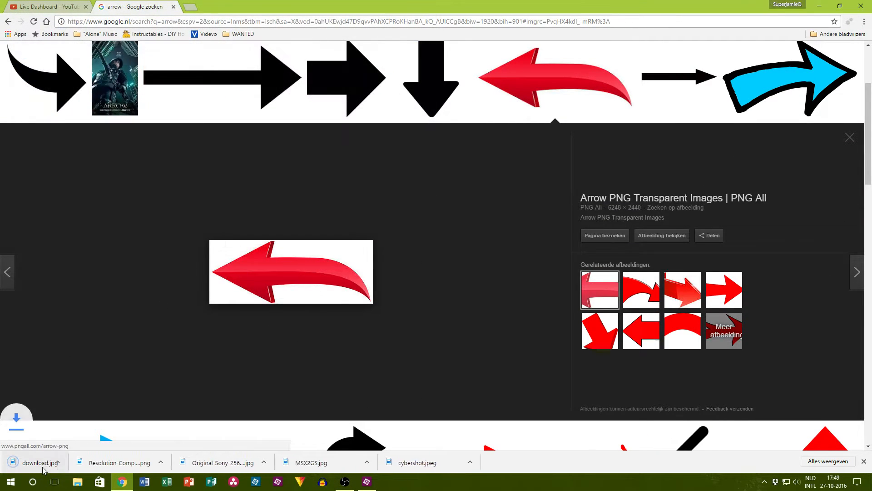
{"action": "left_click_drag", "start_coordinate": [45, 462], "coordinate": [602, 349]}
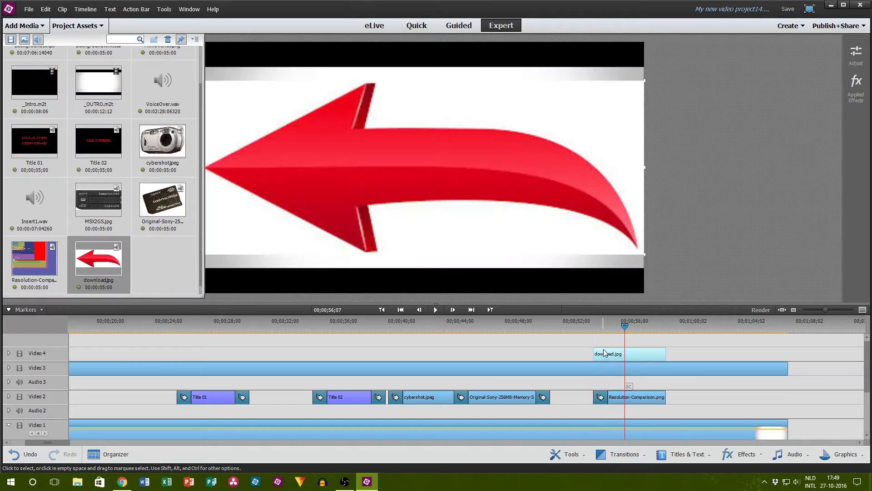
{"action": "left_click", "coordinate": [100, 26]}
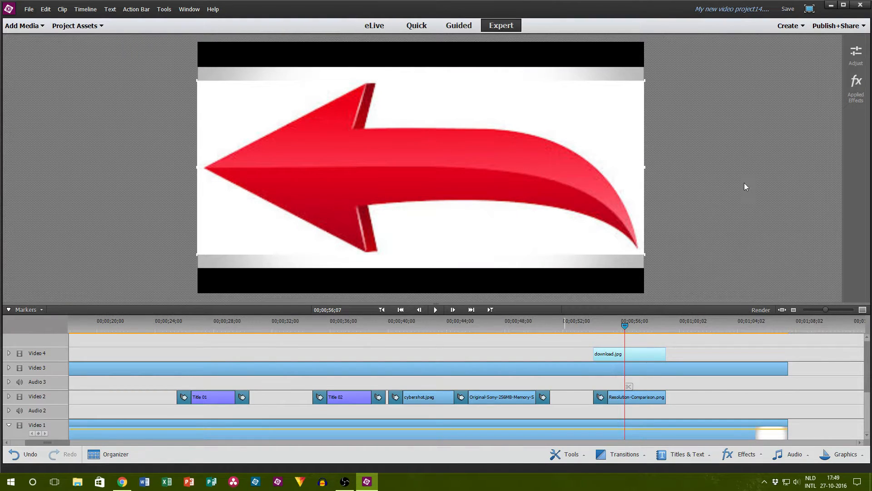
Step: Apply a Chroma Key to the download.jpg clip, keying out its white background with Similarity at about 23.7%
{"action": "left_click", "coordinate": [790, 454]}
{"action": "left_click", "coordinate": [744, 455]}
{"action": "left_click_drag", "start_coordinate": [712, 252], "coordinate": [640, 359]}
{"action": "left_click_drag", "start_coordinate": [707, 144], "coordinate": [742, 147]}
{"action": "left_click_drag", "start_coordinate": [807, 142], "coordinate": [771, 145]}
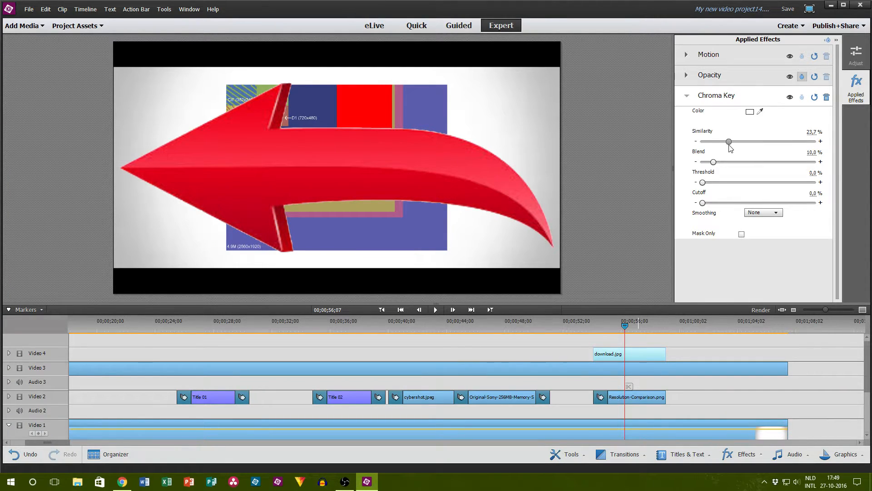
{"action": "left_click", "coordinate": [850, 97]}
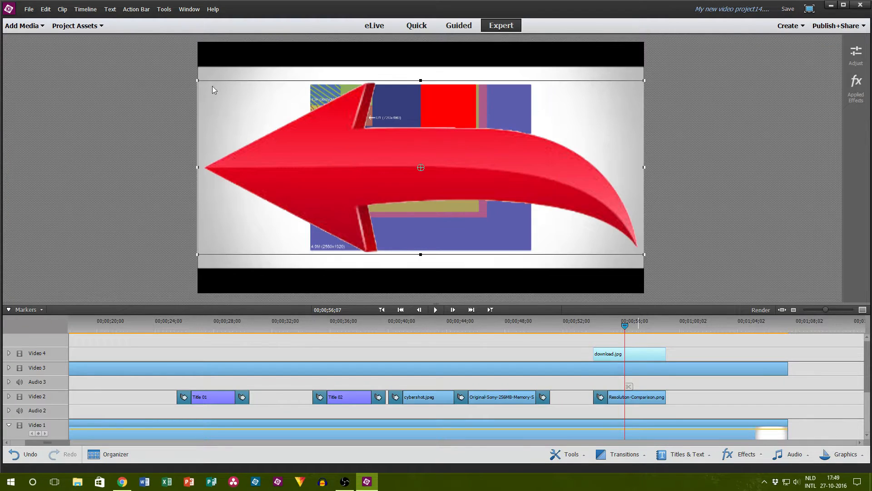
Step: Shrink the arrow and point it at the chart's D1 (720x480) area, and add a transition at the start of its clip
{"action": "left_click_drag", "start_coordinate": [193, 81], "coordinate": [361, 144]}
{"action": "left_click_drag", "start_coordinate": [405, 166], "coordinate": [405, 118]}
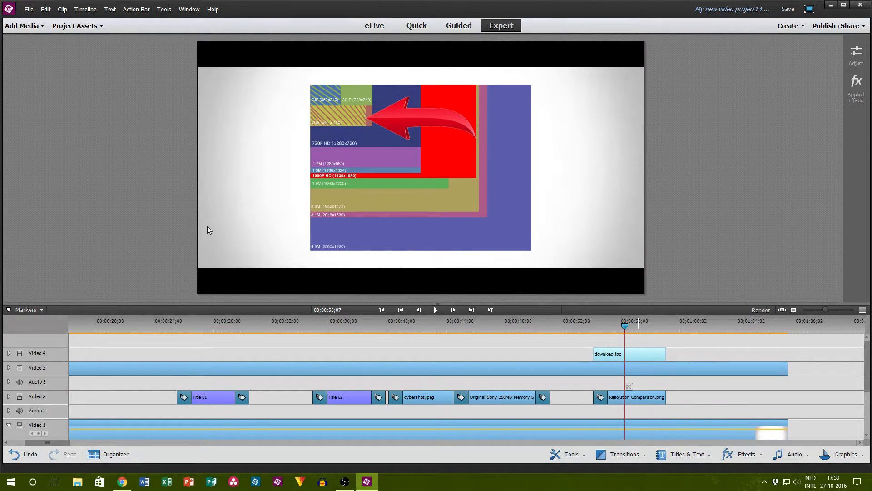
{"action": "left_click", "coordinate": [620, 454]}
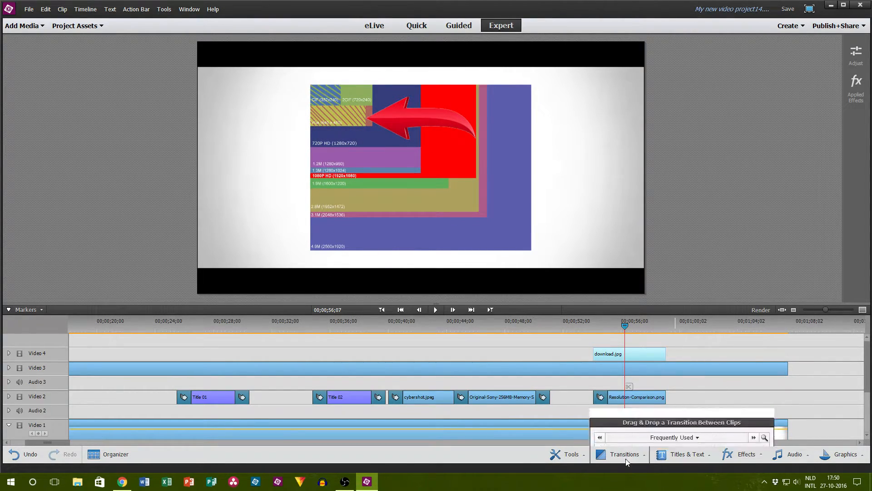
{"action": "left_click_drag", "start_coordinate": [615, 350], "coordinate": [540, 371]}
{"action": "left_click", "coordinate": [620, 454]}
{"action": "left_click_drag", "start_coordinate": [602, 361], "coordinate": [601, 357]}
{"action": "left_click", "coordinate": [709, 362]}
Step: Switch to Chrome, check the live dashboard chat for new messages and close the arrow search tab
{"action": "left_click", "coordinate": [123, 482]}
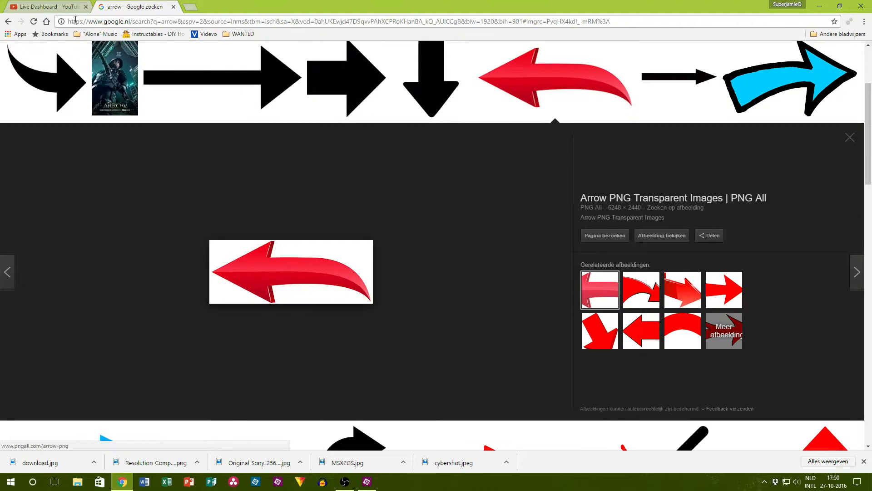
{"action": "left_click", "coordinate": [53, 5]}
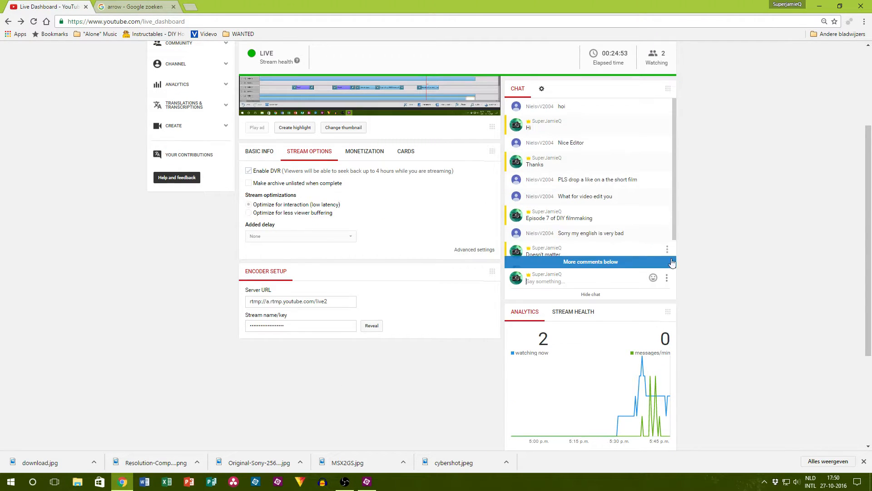
{"action": "scroll", "coordinate": [757, 278], "scroll_direction": "up", "scroll_amount": 1}
{"action": "scroll", "coordinate": [609, 258], "scroll_direction": "down", "scroll_amount": 1}
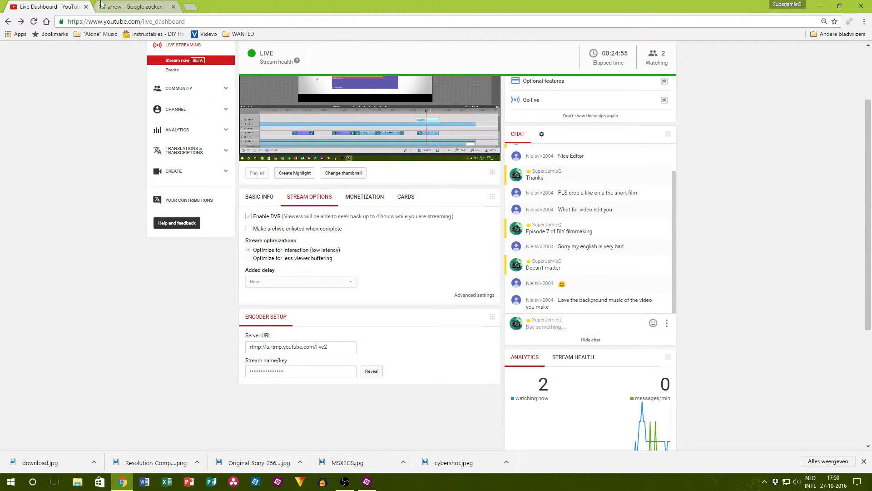
{"action": "left_click", "coordinate": [173, 6]}
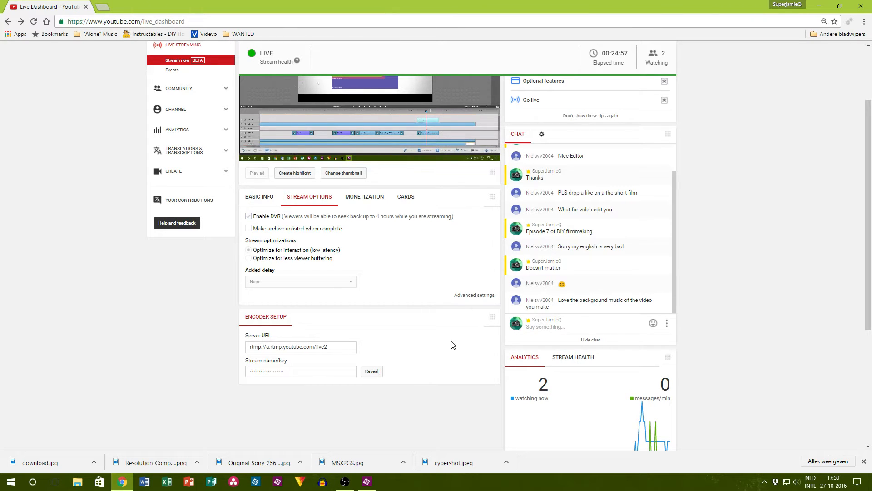
Step: Return to Premiere Elements and play back the resolution chart and arrow clips from their start
{"action": "left_click", "coordinate": [367, 481]}
{"action": "left_click_drag", "start_coordinate": [622, 327], "coordinate": [591, 324]}
{"action": "left_click", "coordinate": [435, 310]}
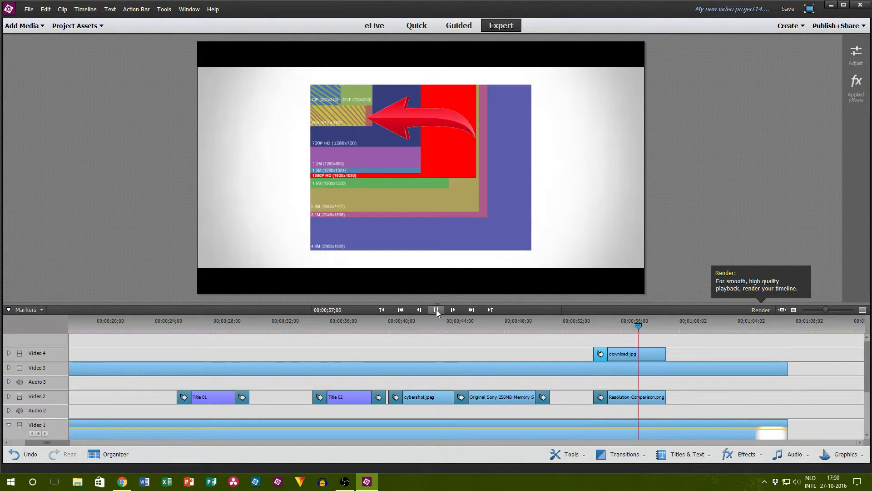
{"action": "left_click", "coordinate": [436, 310]}
Step: Add a Film Dissolve at the end of the Resolution-Comparison.png clip and a transition at the end of the download.jpg clip
{"action": "left_click", "coordinate": [623, 453]}
{"action": "left_click_drag", "start_coordinate": [631, 429], "coordinate": [661, 398]}
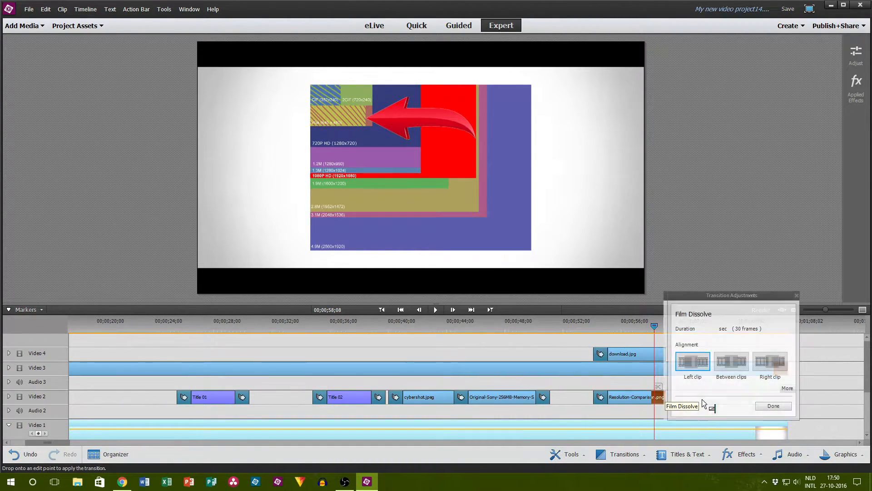
{"action": "left_click", "coordinate": [686, 425]}
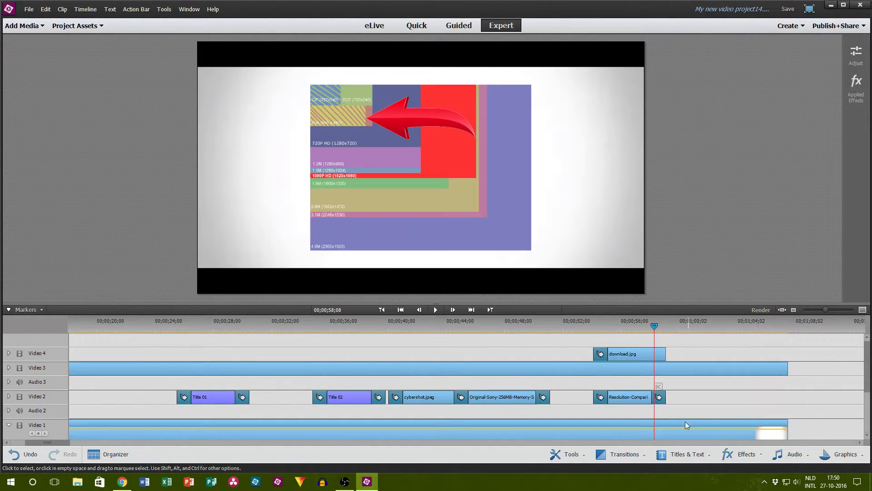
{"action": "left_click", "coordinate": [623, 454]}
{"action": "left_click_drag", "start_coordinate": [622, 420], "coordinate": [660, 353]}
{"action": "left_click", "coordinate": [767, 365]}
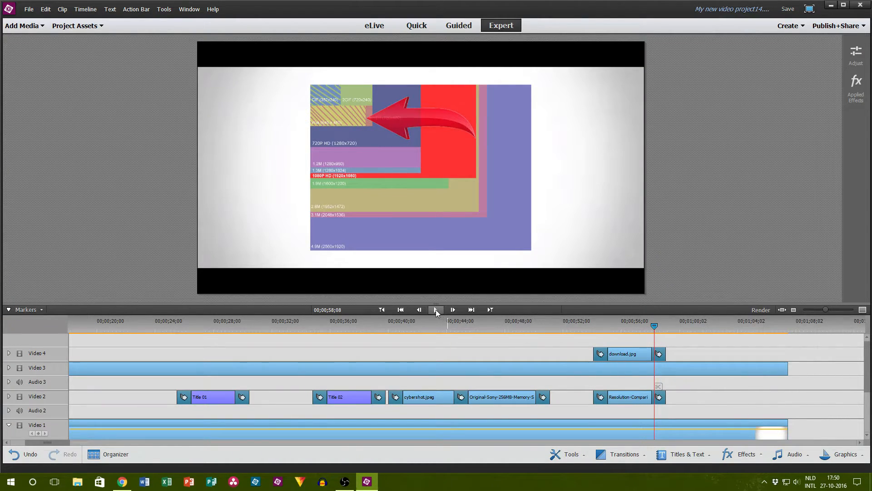
Step: Play back the ending transitions of both clips and switch to Chrome to read the live chat
{"action": "left_click", "coordinate": [436, 309]}
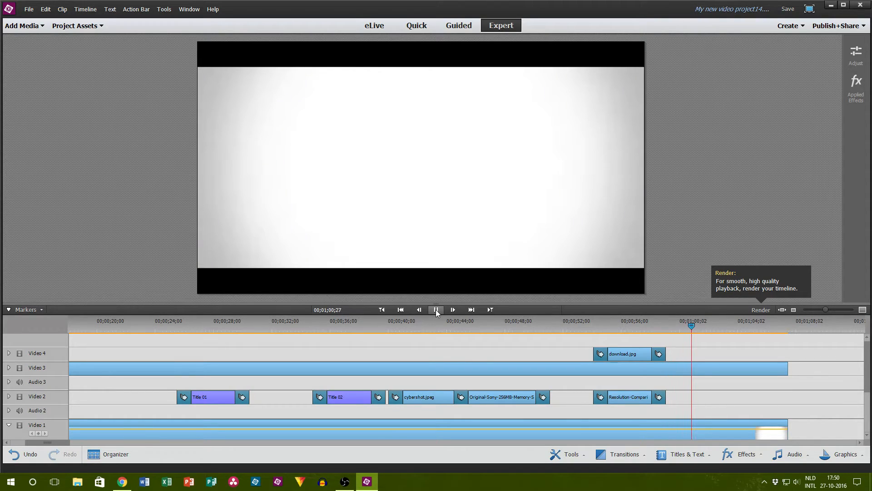
{"action": "left_click", "coordinate": [436, 311]}
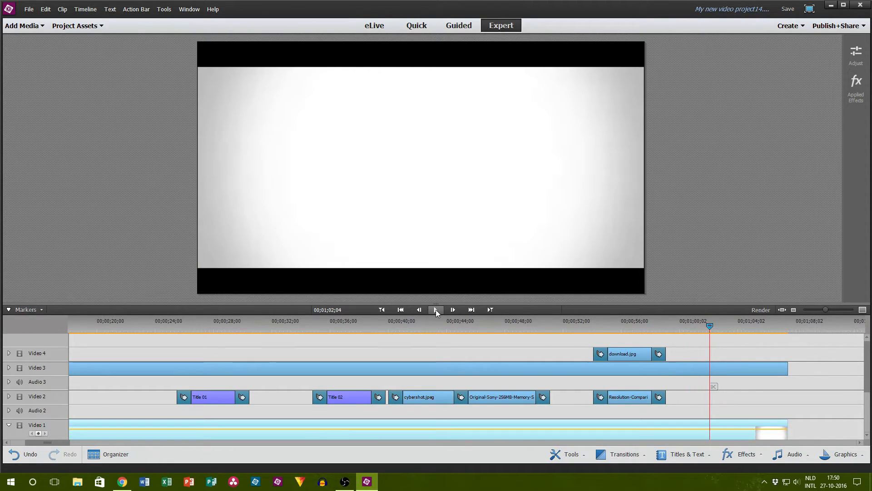
{"action": "left_click", "coordinate": [122, 482]}
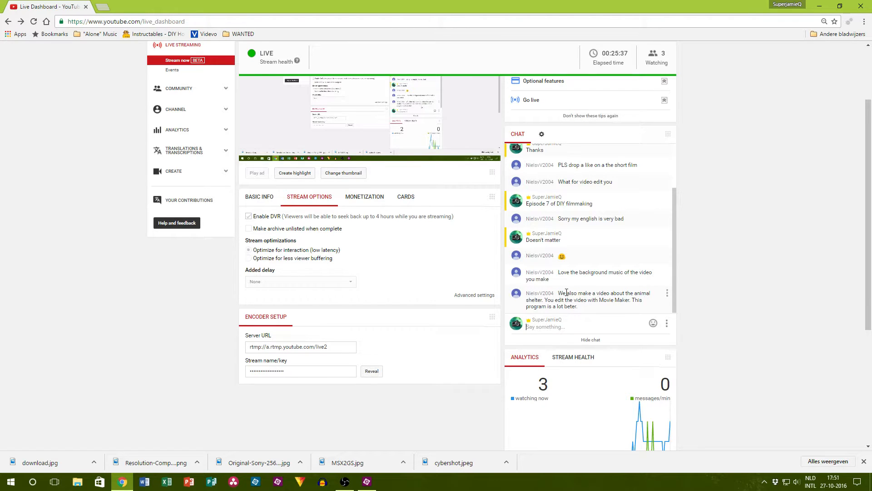
Step: Look over the live chat and analytics, and open the j en n Filmproducties YouTube channel in a new tab
{"action": "scroll", "coordinate": [650, 340], "scroll_direction": "down", "scroll_amount": 5}
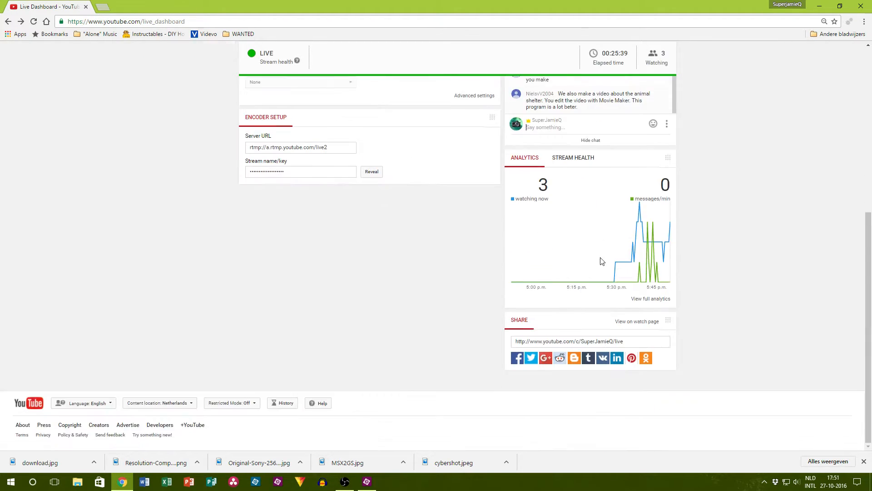
{"action": "scroll", "coordinate": [592, 249], "scroll_direction": "up", "scroll_amount": 7}
{"action": "scroll", "coordinate": [592, 249], "scroll_direction": "down", "scroll_amount": 5}
{"action": "scroll", "coordinate": [736, 220], "scroll_direction": "up", "scroll_amount": 5}
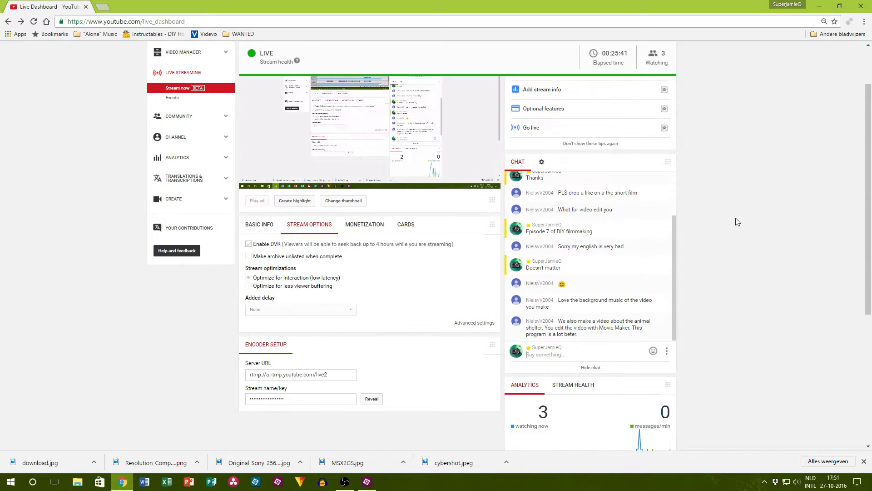
{"action": "left_click", "coordinate": [101, 6]}
{"action": "type", "text": "j en n"}
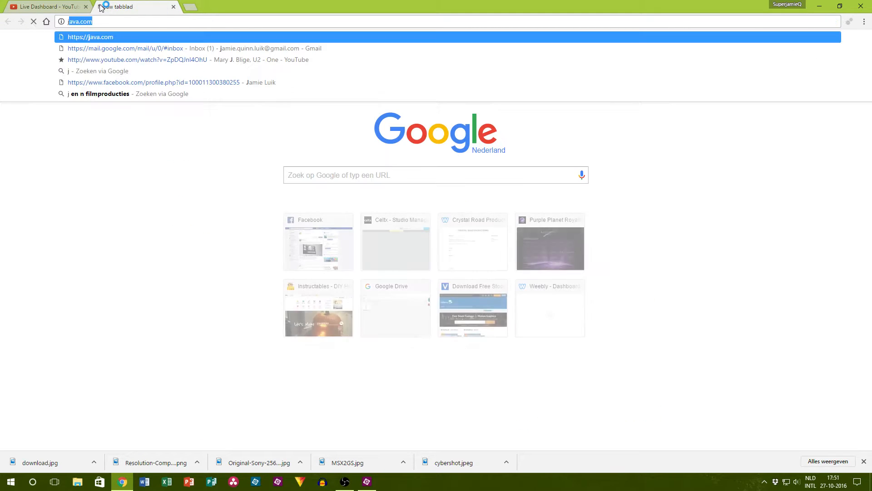
{"action": "type", "text": " f"}
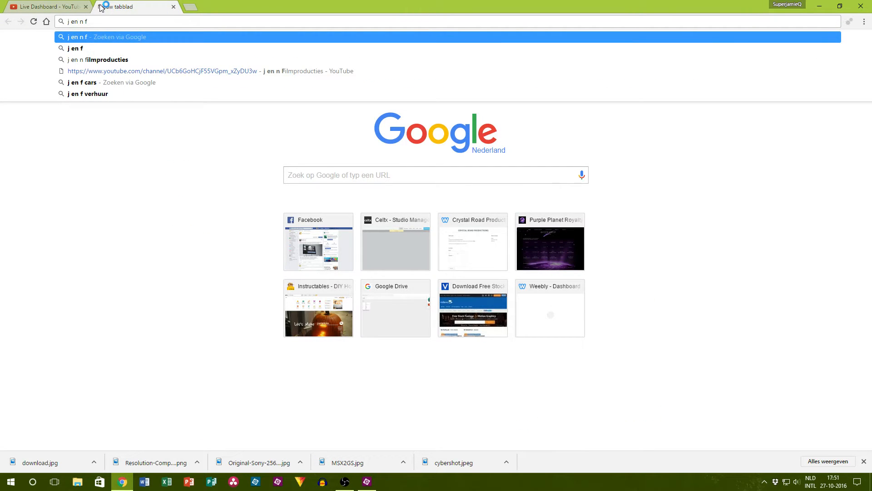
{"action": "type", "text": "ilm"}
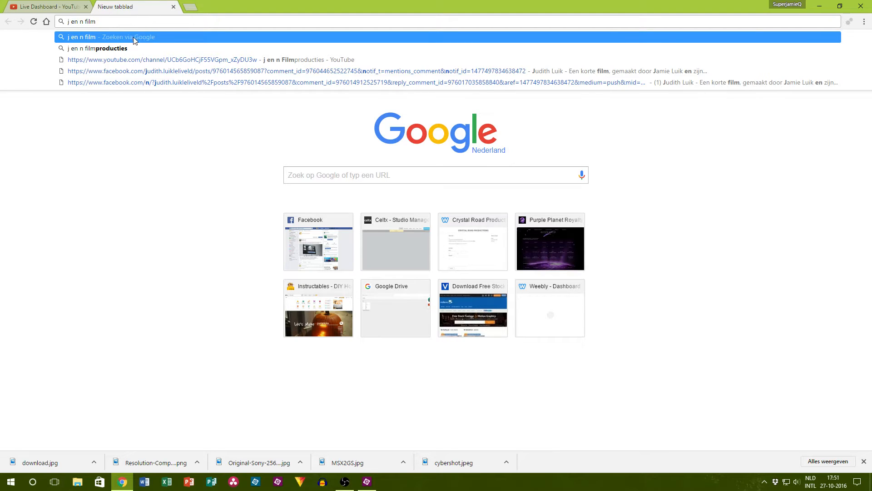
{"action": "left_click", "coordinate": [128, 60]}
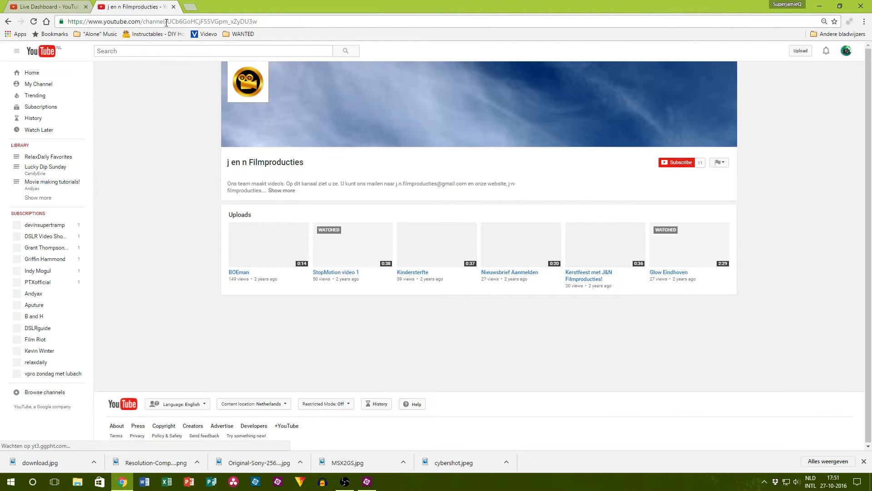
Step: Browse through the uploads of the j en n Filmproducties channel to its last video and back
{"action": "left_click_drag", "start_coordinate": [165, 22], "coordinate": [277, 23]}
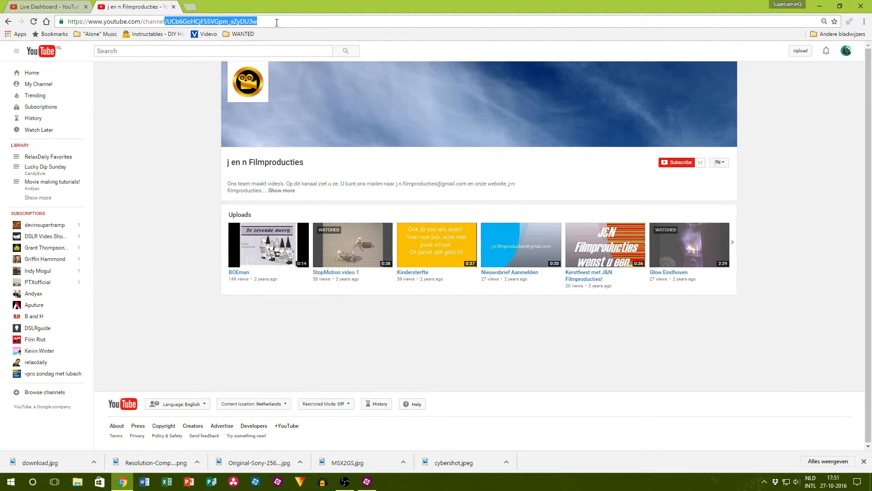
{"action": "left_click", "coordinate": [439, 340]}
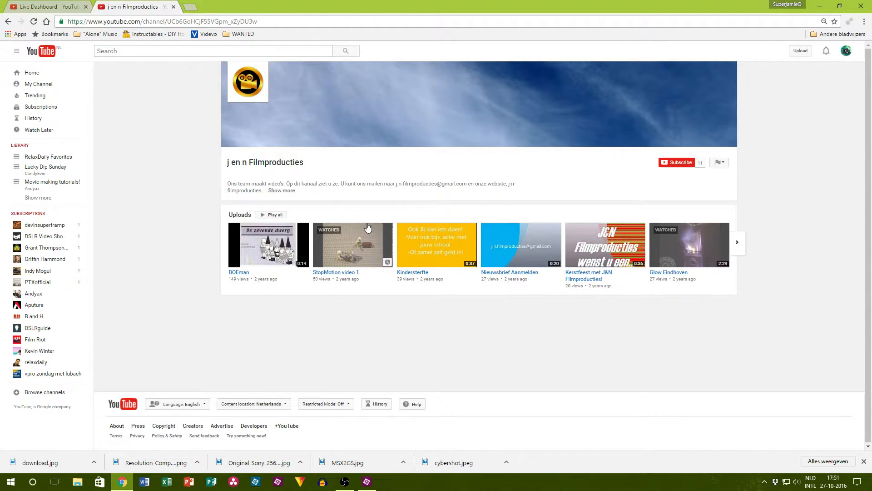
{"action": "left_click", "coordinate": [732, 245]}
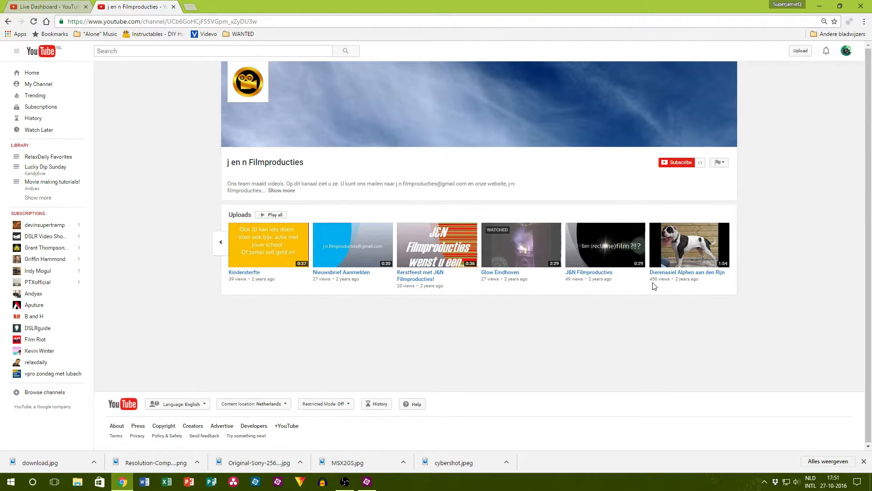
{"action": "left_click", "coordinate": [222, 252]}
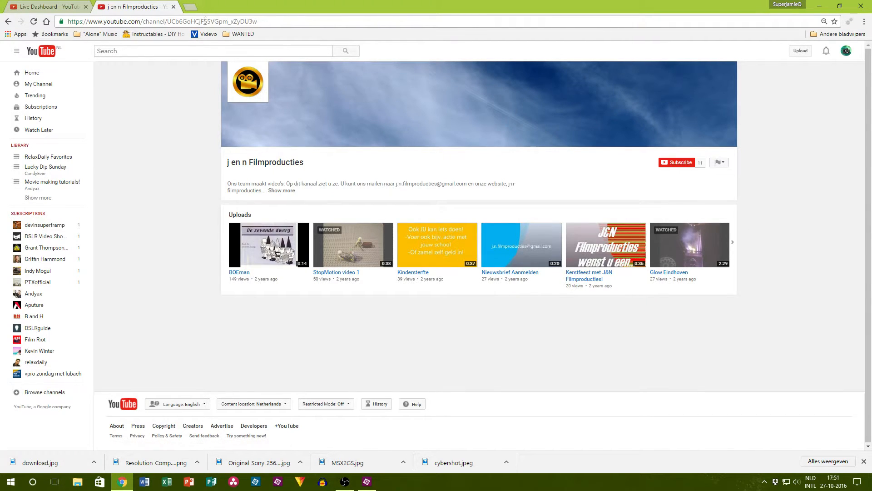
Step: Load the streaming account's own YouTube channel page in the same tab and close that tab
{"action": "left_click_drag", "start_coordinate": [292, 25], "coordinate": [161, 24]}
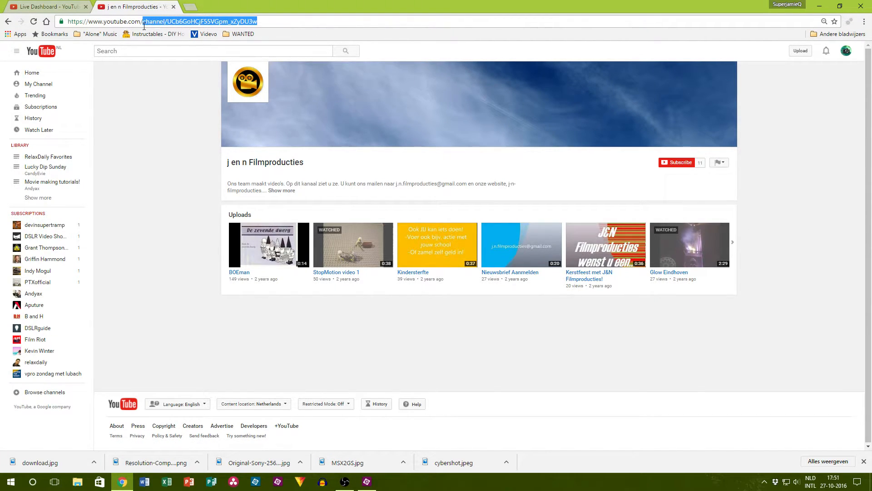
{"action": "type", "text": "use"}
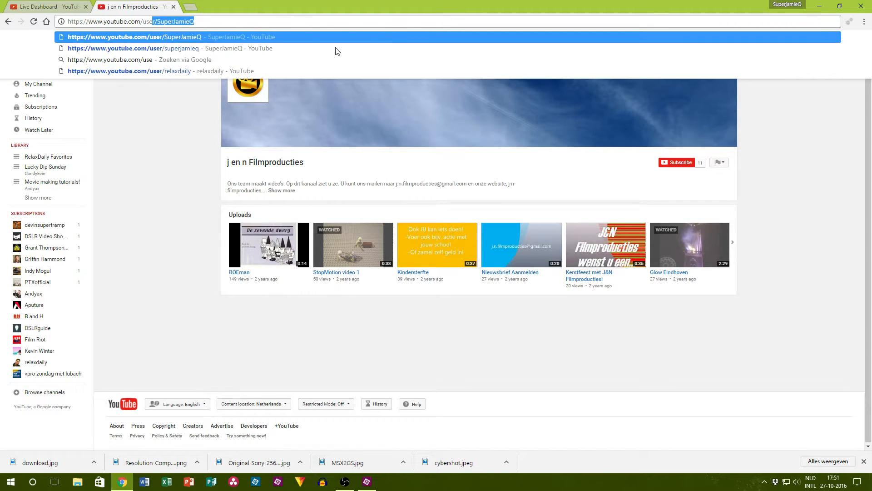
{"action": "key", "text": "Return"}
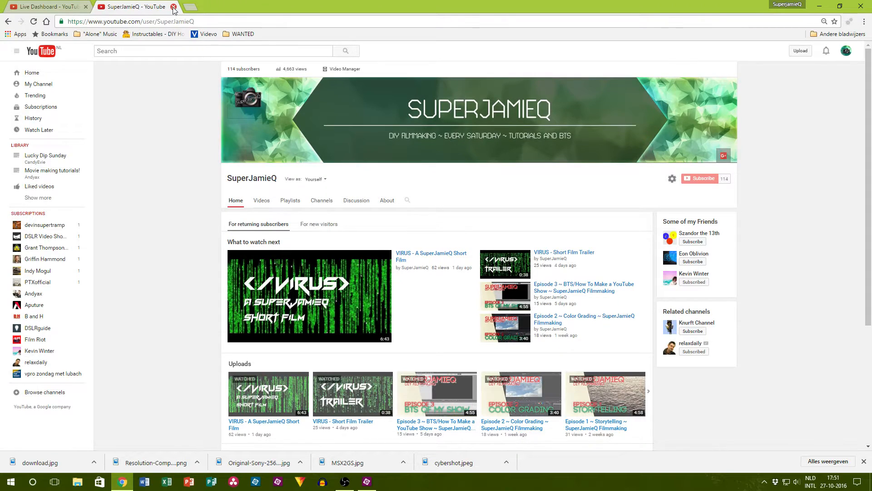
{"action": "left_click", "coordinate": [173, 7]}
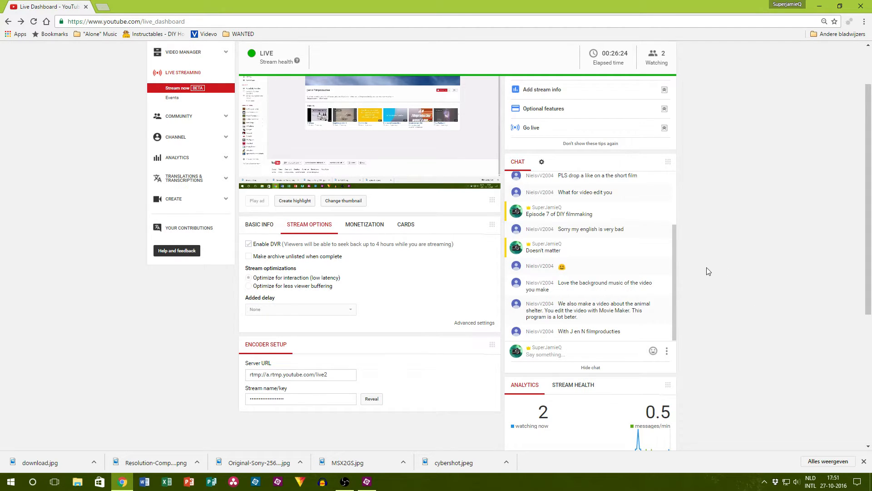
Step: Read the newest live chat message about J en N filmproducties
{"action": "scroll", "coordinate": [637, 302], "scroll_direction": "down", "scroll_amount": 1}
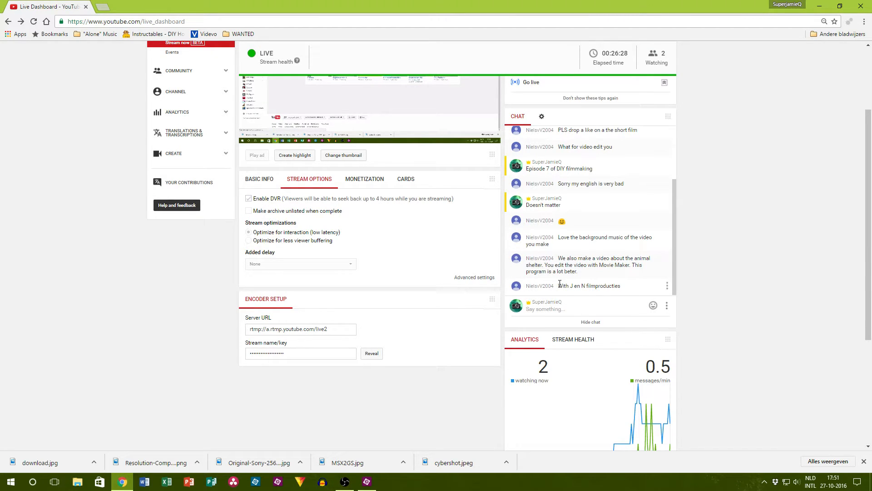
{"action": "left_click_drag", "start_coordinate": [559, 286], "coordinate": [636, 296]}
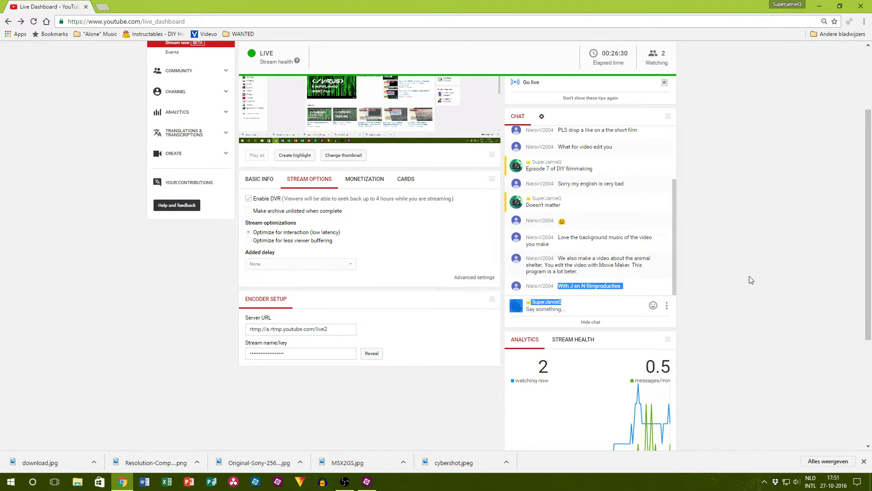
{"action": "scroll", "coordinate": [576, 269], "scroll_direction": "up", "scroll_amount": 2}
{"action": "scroll", "coordinate": [604, 257], "scroll_direction": "down", "scroll_amount": 3}
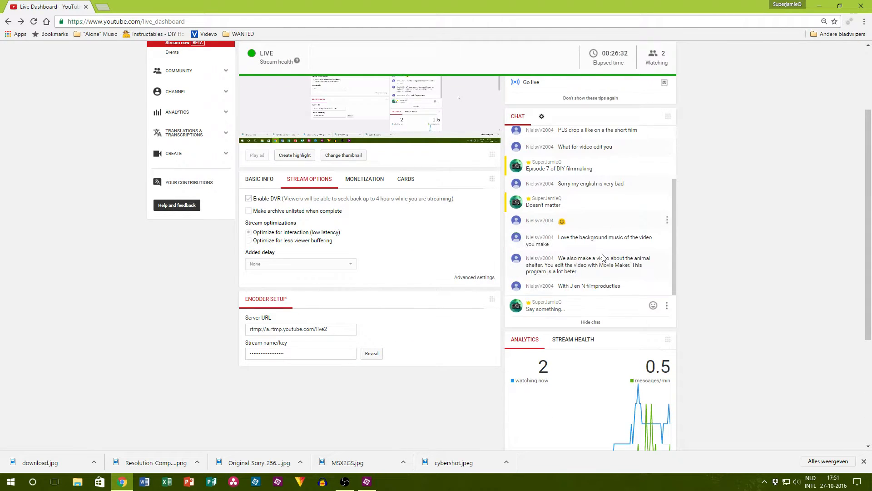
Step: Return to Premiere Elements and play the narration after the resolution chart, replaying it from 00;01;02;28
{"action": "left_click", "coordinate": [367, 482]}
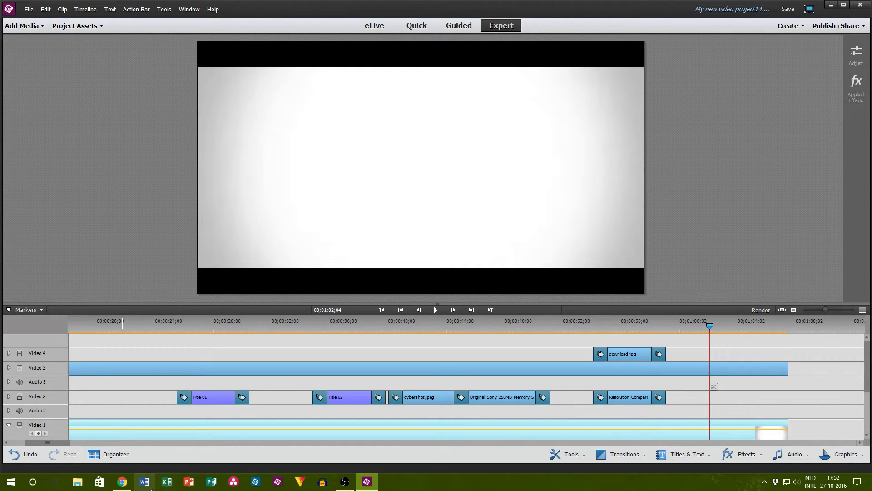
{"action": "mouse_move", "coordinate": [129, 482]}
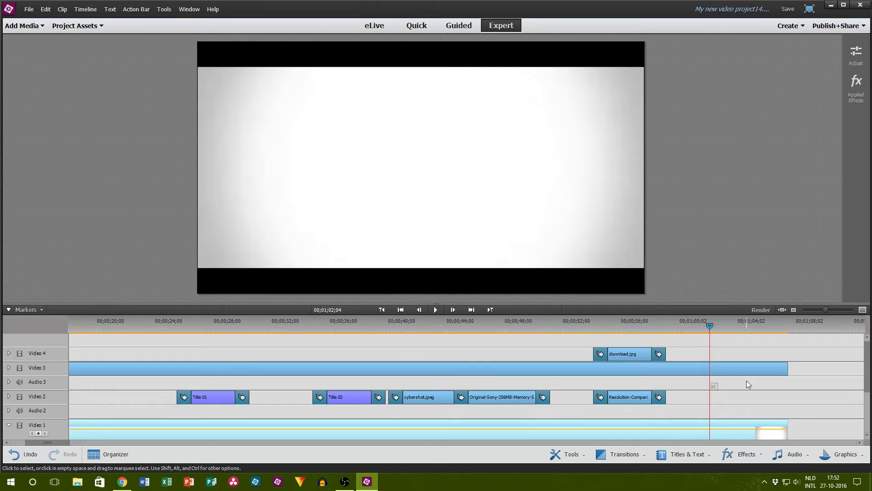
{"action": "scroll", "coordinate": [745, 386], "scroll_direction": "down", "scroll_amount": 3}
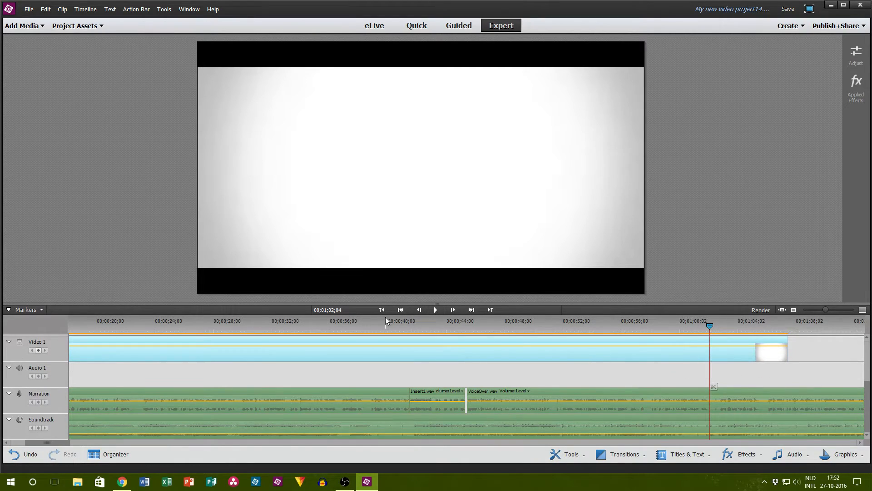
{"action": "left_click", "coordinate": [440, 313]}
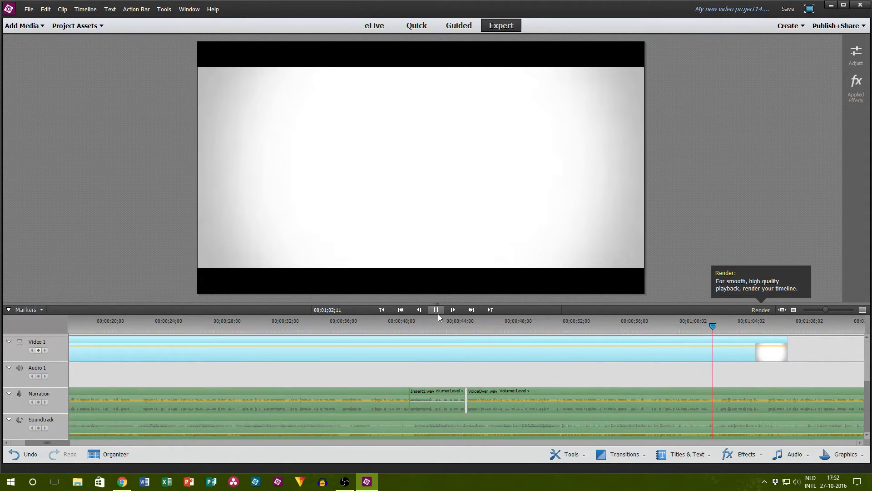
{"action": "left_click", "coordinate": [122, 481]}
{"action": "left_click", "coordinate": [366, 481]}
{"action": "left_click", "coordinate": [725, 328]}
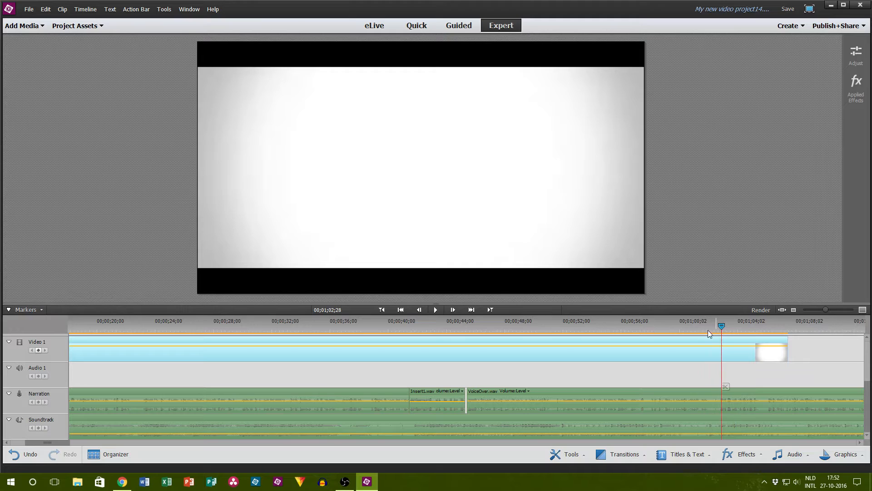
{"action": "left_click", "coordinate": [434, 309]}
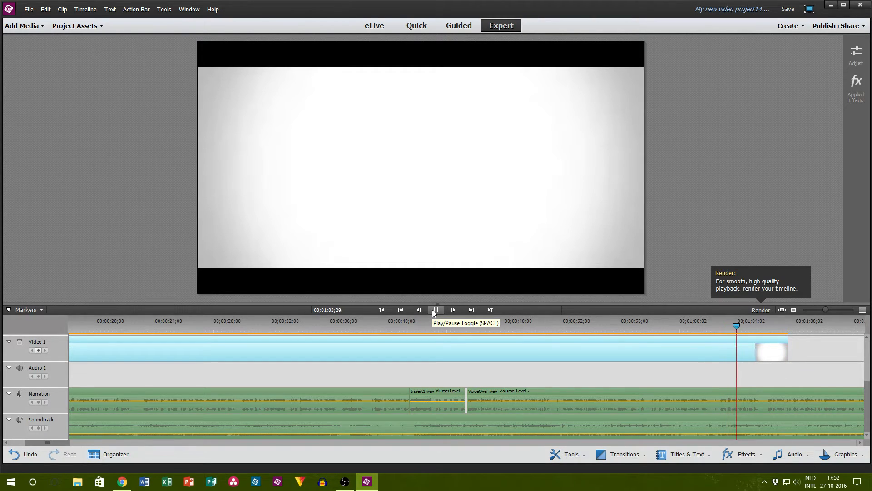
Step: Switch to Chrome and search Google Images for "old tripod" in a new tab
{"action": "left_click", "coordinate": [122, 481]}
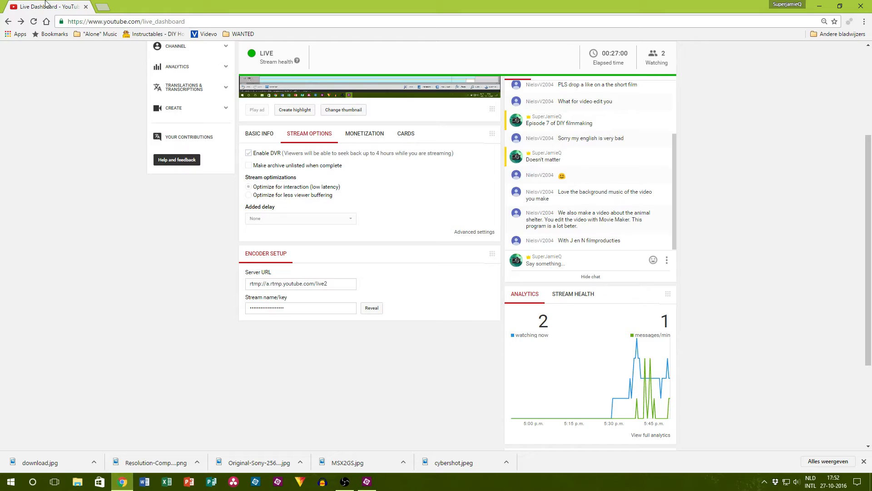
{"action": "left_click", "coordinate": [103, 8]}
{"action": "type", "text": "old tripod"}
{"action": "key", "text": "Return"}
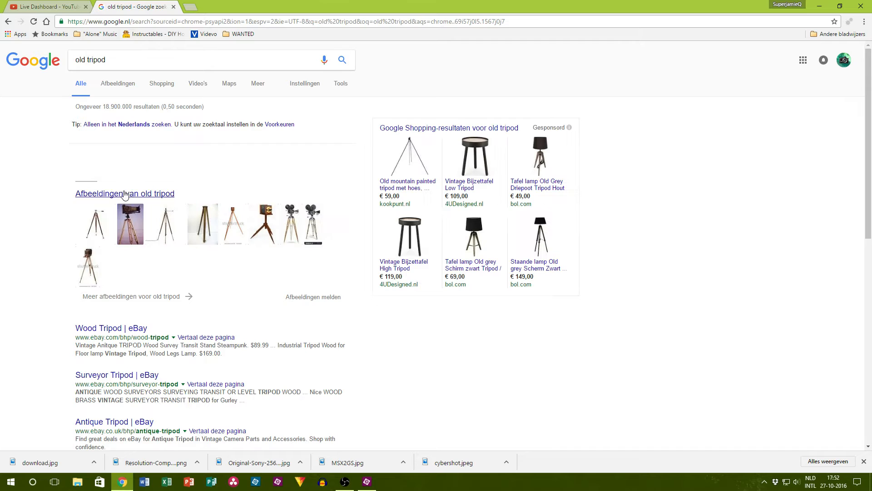
{"action": "left_click", "coordinate": [126, 194]}
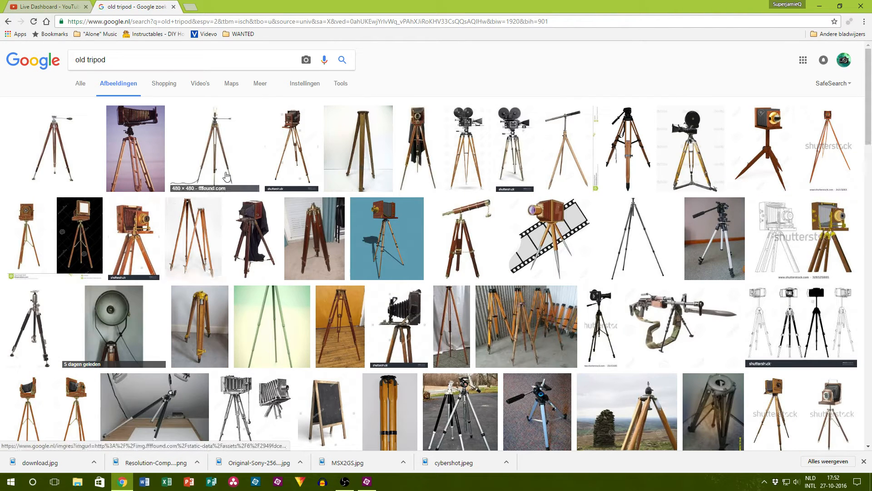
Step: Preview the Gitzo GT2530 Mountaineer tripod image among the results and save it to the computer
{"action": "left_click", "coordinate": [641, 248]}
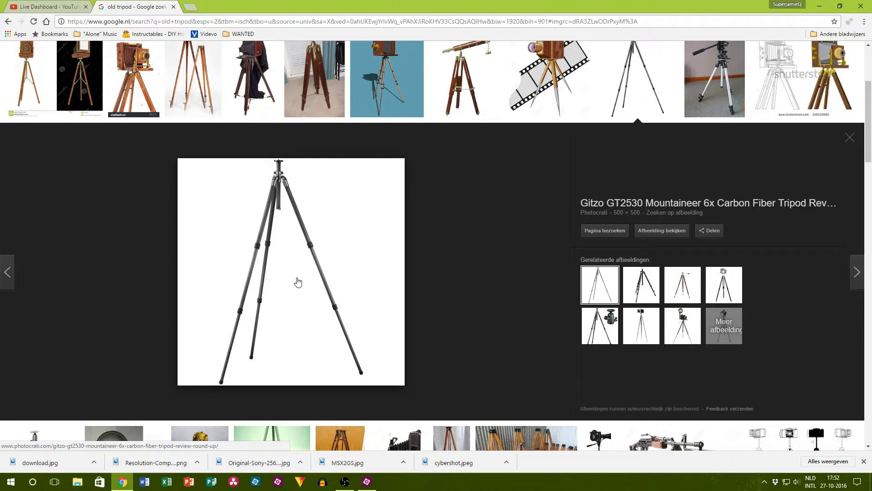
{"action": "scroll", "coordinate": [313, 280], "scroll_direction": "down", "scroll_amount": 4}
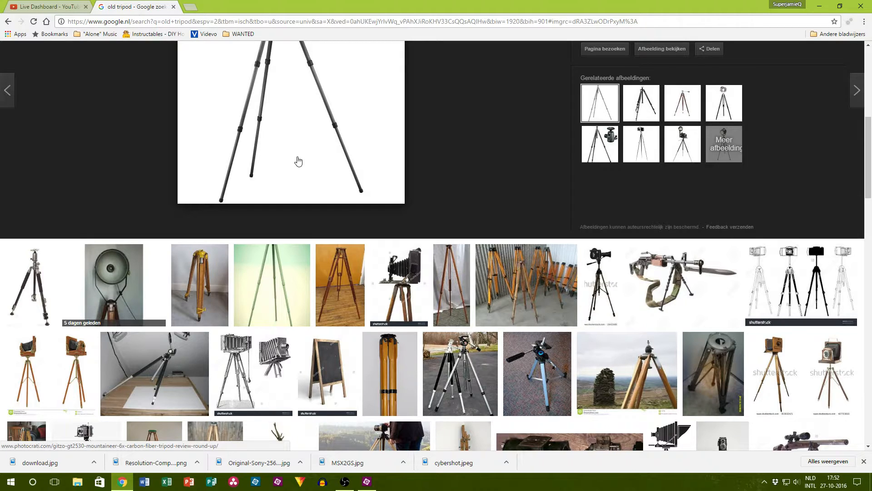
{"action": "scroll", "coordinate": [298, 161], "scroll_direction": "down", "scroll_amount": 4}
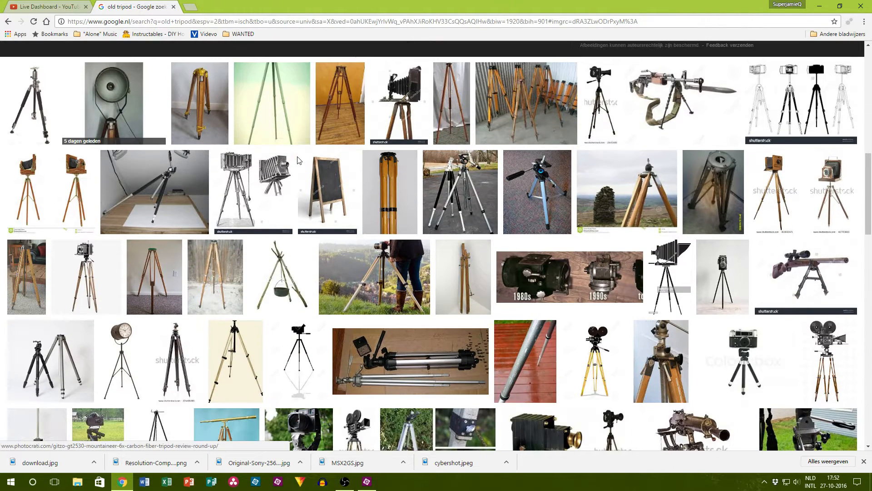
{"action": "scroll", "coordinate": [298, 161], "scroll_direction": "up", "scroll_amount": 1}
{"action": "scroll", "coordinate": [297, 162], "scroll_direction": "up", "scroll_amount": 3}
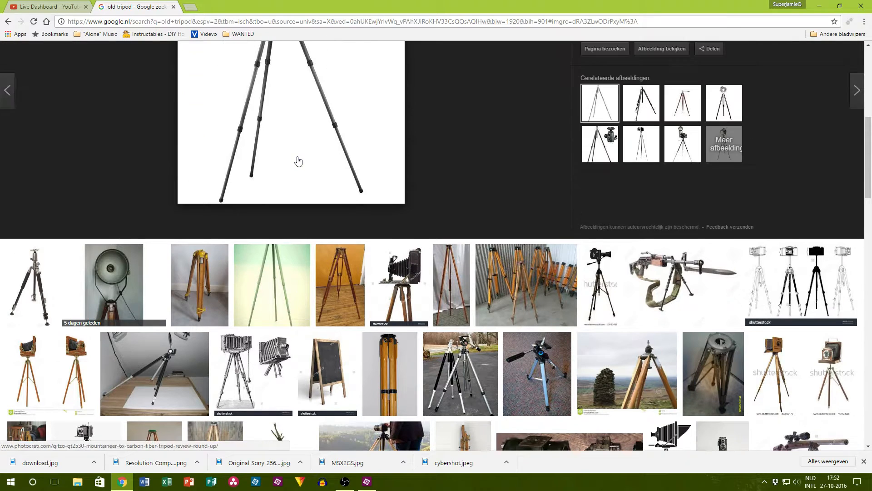
{"action": "scroll", "coordinate": [298, 162], "scroll_direction": "up", "scroll_amount": 3}
{"action": "right_click", "coordinate": [296, 166]}
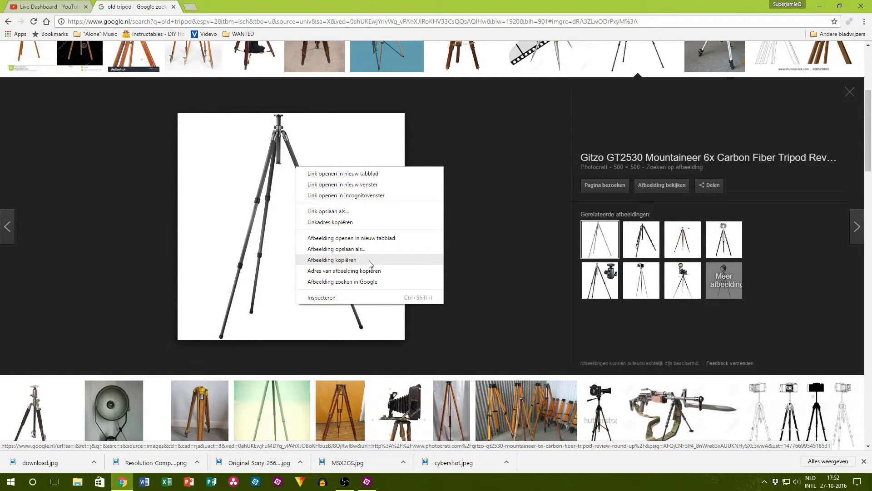
{"action": "left_click", "coordinate": [362, 249]}
{"action": "left_click", "coordinate": [358, 231]}
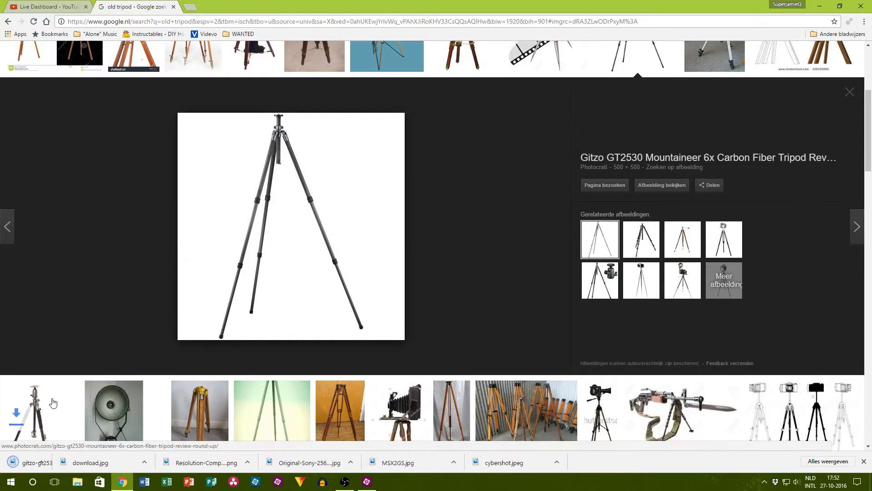
Step: Import the downloaded Gitzo tripod image into Premiere Elements and place it on Video 2 at 00;01;04;23
{"action": "left_click", "coordinate": [363, 482]}
{"action": "left_click_drag", "start_coordinate": [362, 483], "coordinate": [802, 356]}
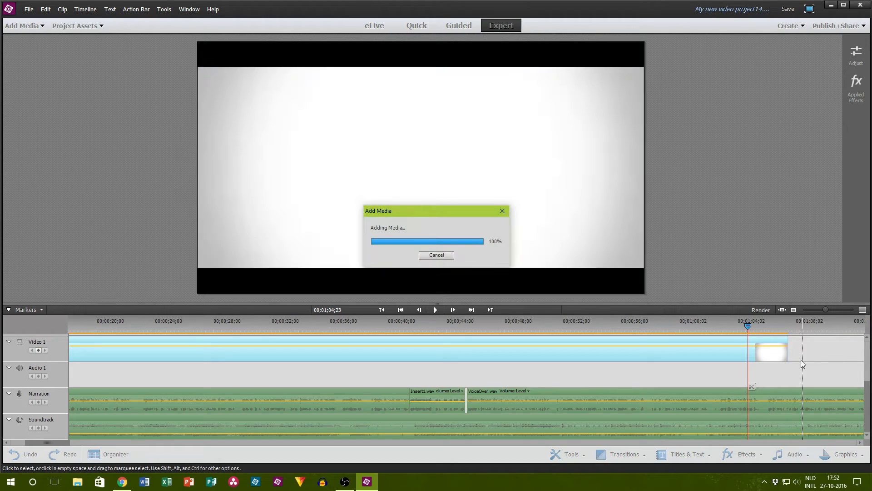
{"action": "left_click_drag", "start_coordinate": [818, 428], "coordinate": [763, 391]}
{"action": "left_click", "coordinate": [65, 27]}
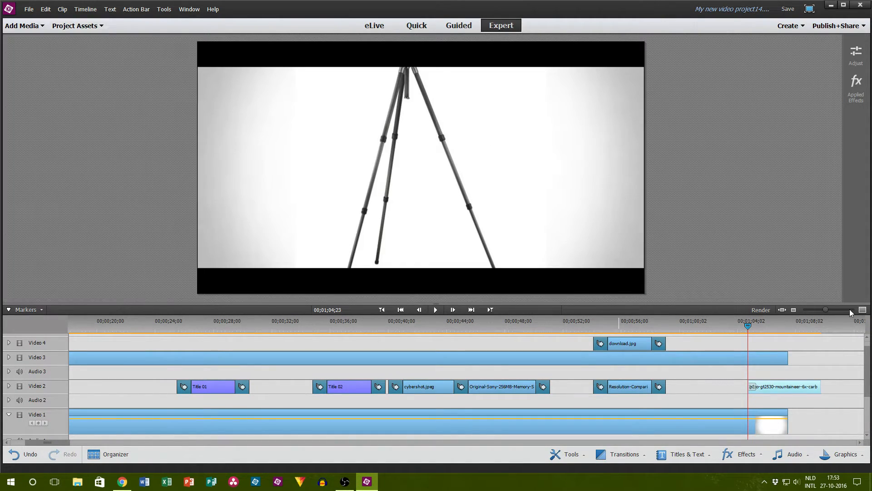
{"action": "left_click_drag", "start_coordinate": [827, 307], "coordinate": [813, 310]}
{"action": "scroll", "coordinate": [535, 367], "scroll_direction": "down", "scroll_amount": 5}
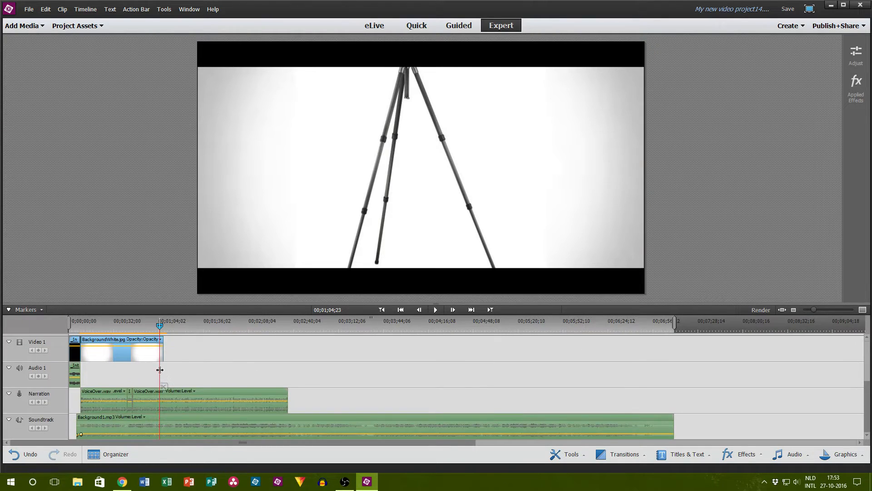
Step: Extend the BackgroundWhite.jpg clip on Video 1 to the end of the narration
{"action": "left_click_drag", "start_coordinate": [163, 350], "coordinate": [287, 358]}
{"action": "scroll", "coordinate": [356, 358], "scroll_direction": "up", "scroll_amount": 5}
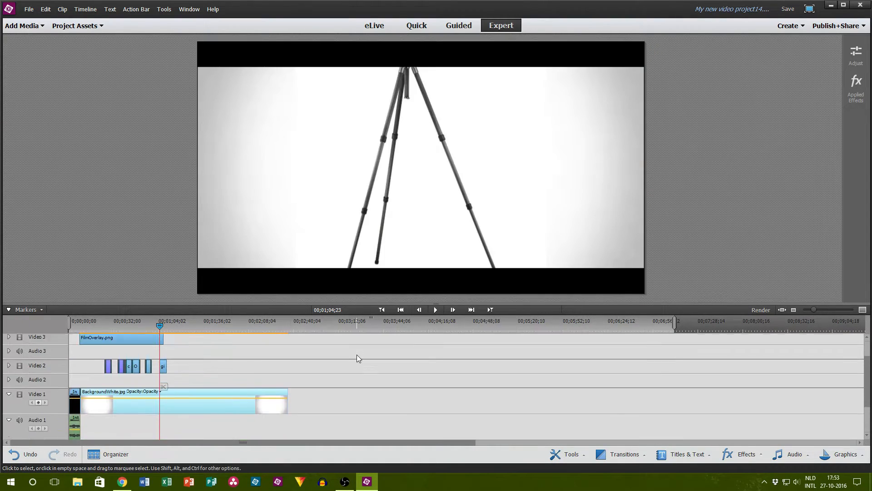
{"action": "scroll", "coordinate": [357, 359], "scroll_direction": "up", "scroll_amount": 1}
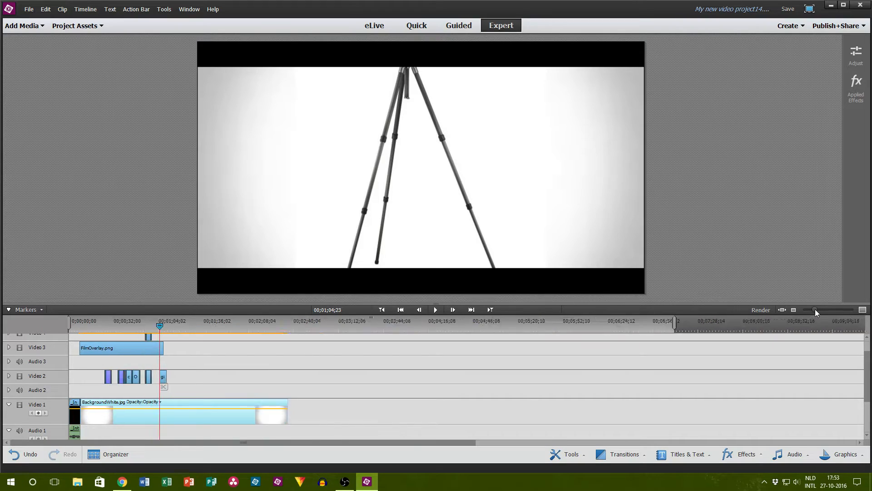
Step: Shorten the FilmOverlay.png clip to uncover the tripod image, scale the tripod down, and extend the overlay on Video 3 to about 00;01;34
{"action": "left_click_drag", "start_coordinate": [814, 309], "coordinate": [822, 307]}
{"action": "scroll", "coordinate": [598, 372], "scroll_direction": "up", "scroll_amount": 2}
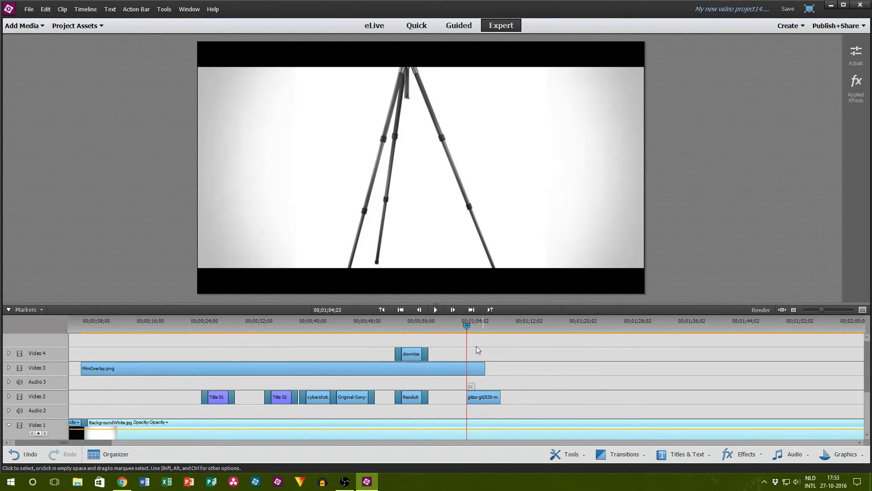
{"action": "left_click_drag", "start_coordinate": [490, 368], "coordinate": [449, 369]}
{"action": "left_click", "coordinate": [414, 220]}
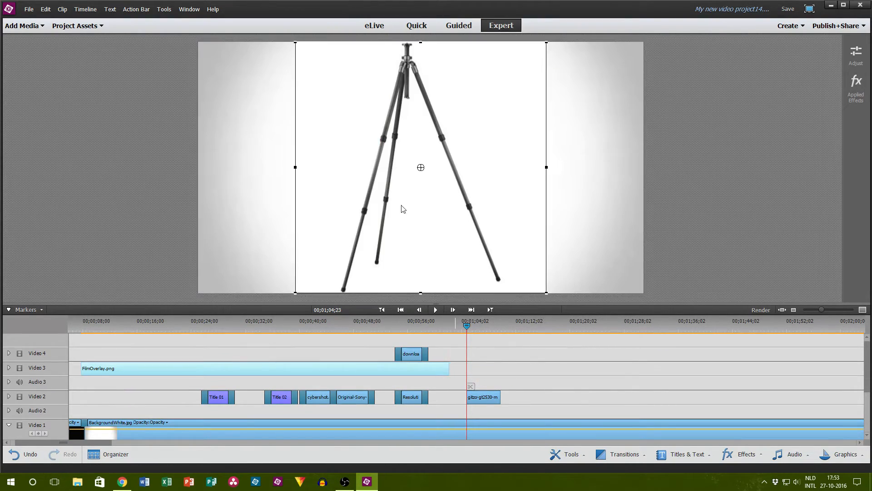
{"action": "left_click_drag", "start_coordinate": [295, 43], "coordinate": [340, 83]}
{"action": "left_click", "coordinate": [105, 130]}
{"action": "left_click_drag", "start_coordinate": [449, 369], "coordinate": [664, 369]}
Step: Add a transition to the start of the tripod clip on Video 2 and nudge the clip slightly earlier
{"action": "left_click", "coordinate": [622, 454]}
{"action": "left_click_drag", "start_coordinate": [612, 432], "coordinate": [538, 384]}
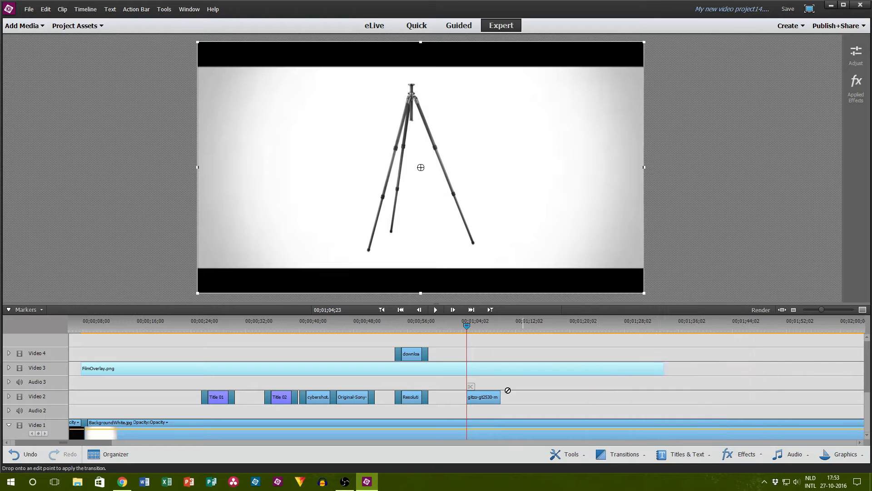
{"action": "left_click_drag", "start_coordinate": [472, 404], "coordinate": [484, 399]}
{"action": "left_click", "coordinate": [573, 407]}
Step: Play the tripod section from 00;01;03;03 to 00;01;09;00
{"action": "left_click", "coordinate": [473, 323]}
{"action": "left_click_drag", "start_coordinate": [467, 324], "coordinate": [454, 325]}
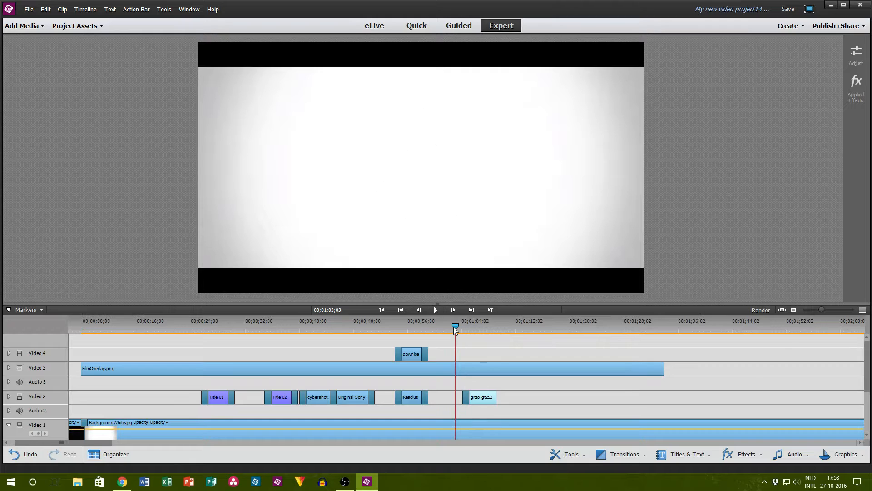
{"action": "left_click", "coordinate": [432, 311]}
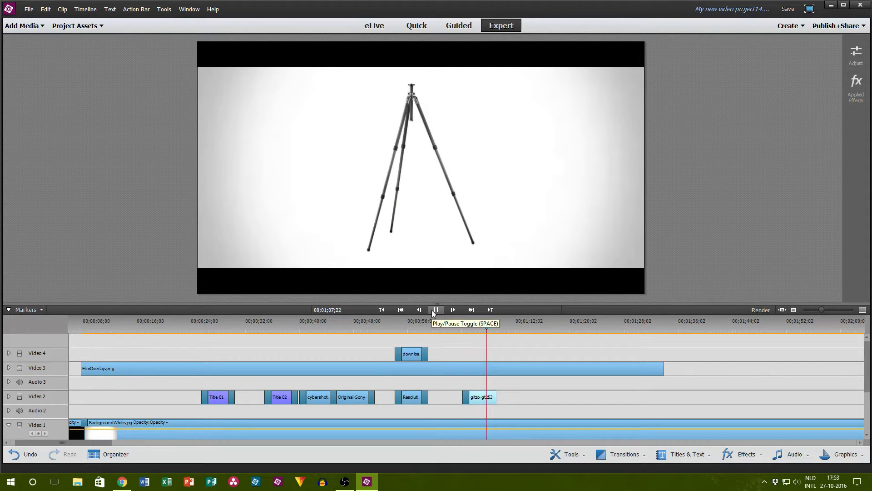
{"action": "left_click", "coordinate": [435, 310]}
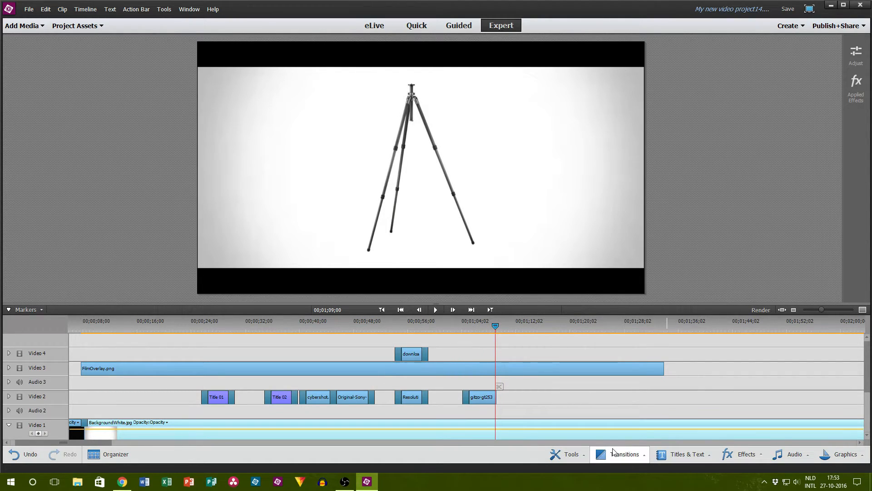
Step: Add a transition to the end of the tripod clip and play the narration on to 00;01;12;17
{"action": "left_click", "coordinate": [620, 454]}
{"action": "left_click_drag", "start_coordinate": [604, 379], "coordinate": [494, 397]}
{"action": "left_click", "coordinate": [593, 395]}
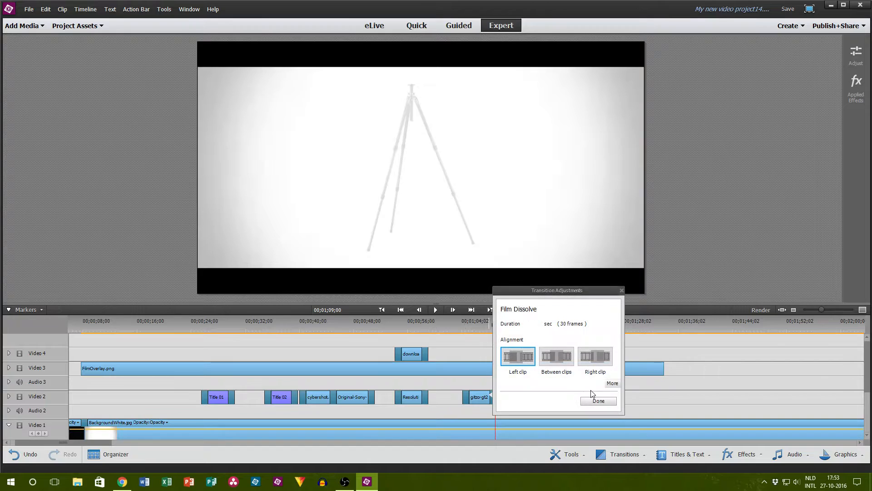
{"action": "left_click", "coordinate": [433, 311]}
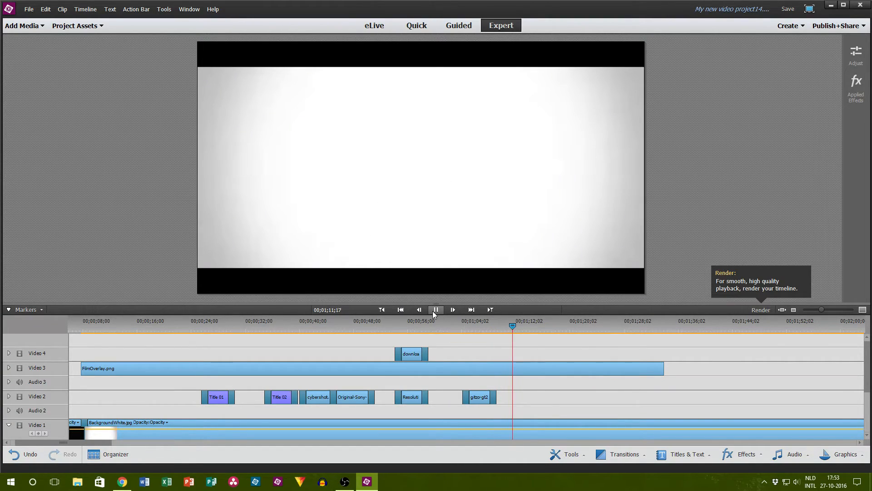
{"action": "left_click", "coordinate": [432, 311]}
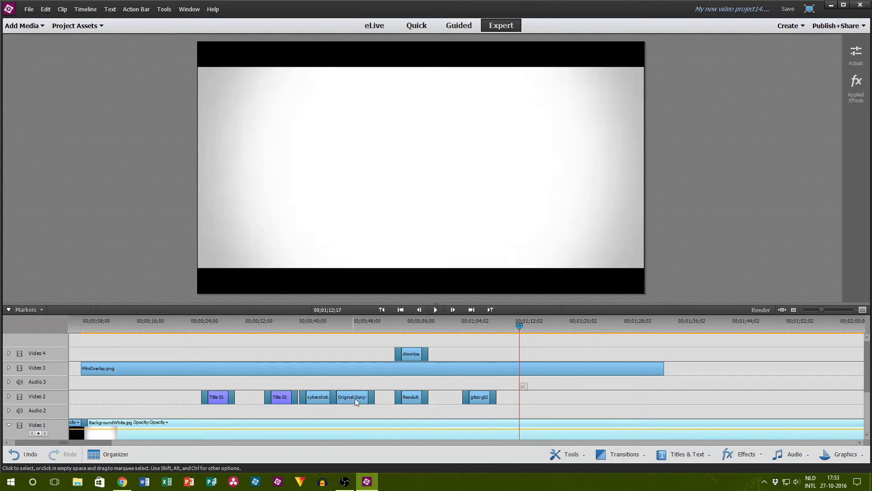
Step: Paste copies of the resolution chart clip on Video 2 and the red arrow clip on Video 4 at about 00;01;12;15
{"action": "left_click", "coordinate": [410, 398]}
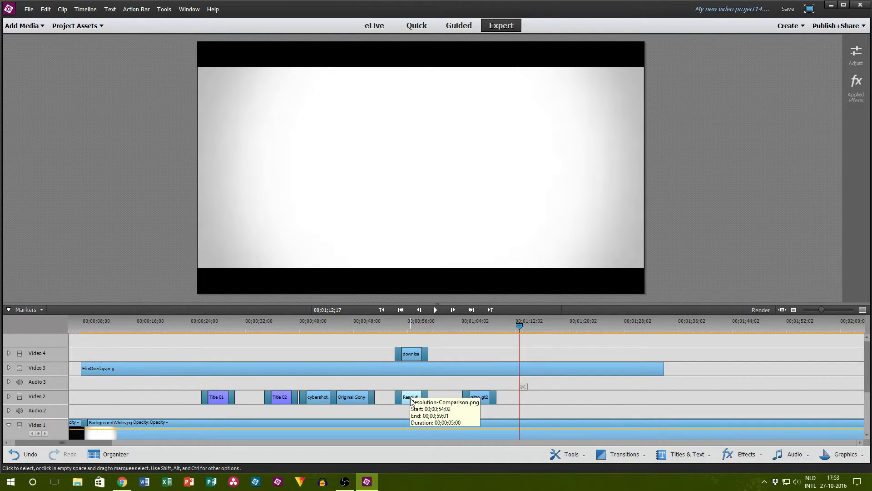
{"action": "key", "text": "ctrl+c"}
{"action": "key", "text": "ctrl+v"}
{"action": "left_click_drag", "start_coordinate": [554, 326], "coordinate": [519, 334]}
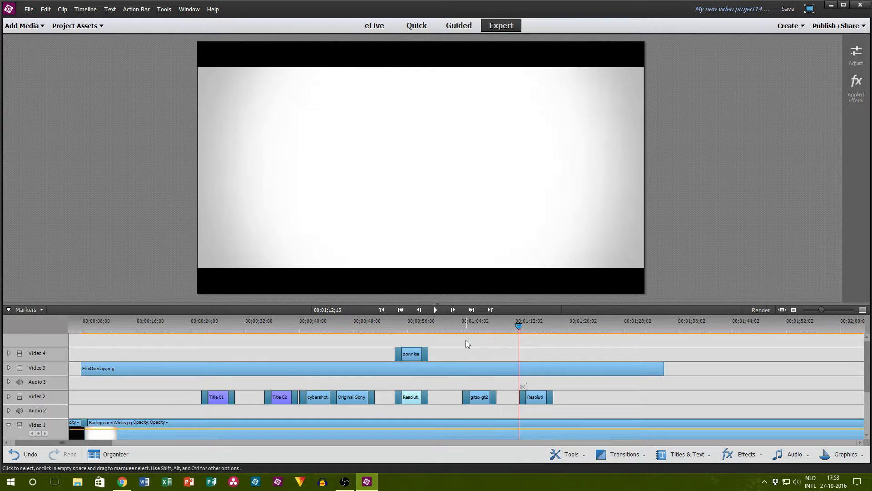
{"action": "left_click", "coordinate": [414, 354]}
{"action": "key", "text": "ctrl+c"}
{"action": "key", "text": "ctrl+v"}
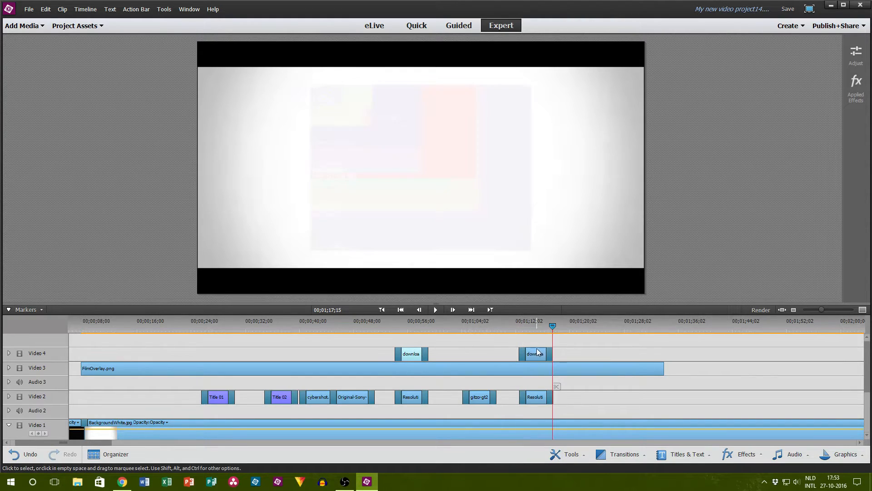
Step: Move the copied red arrow so its tip lies in the chart's 720P HD area, and play the section from 00;01;12;11
{"action": "left_click_drag", "start_coordinate": [558, 334], "coordinate": [527, 328]}
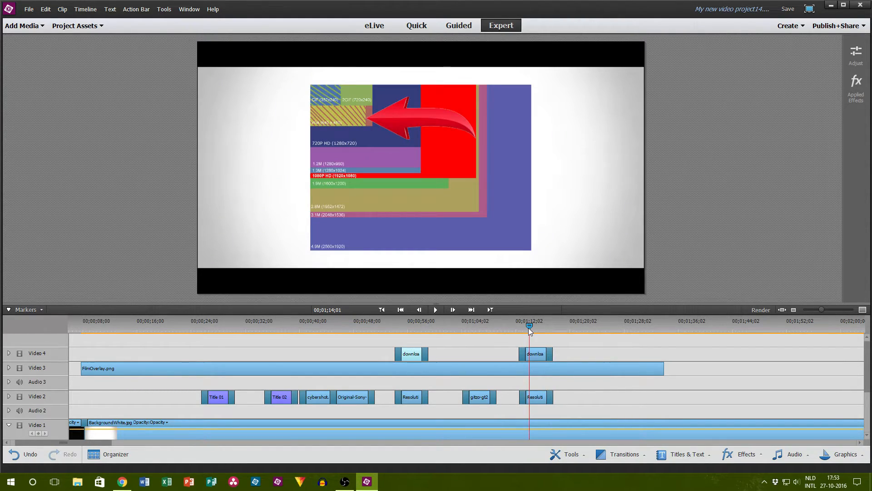
{"action": "left_click", "coordinate": [542, 355]}
{"action": "left_click_drag", "start_coordinate": [543, 356], "coordinate": [545, 356]}
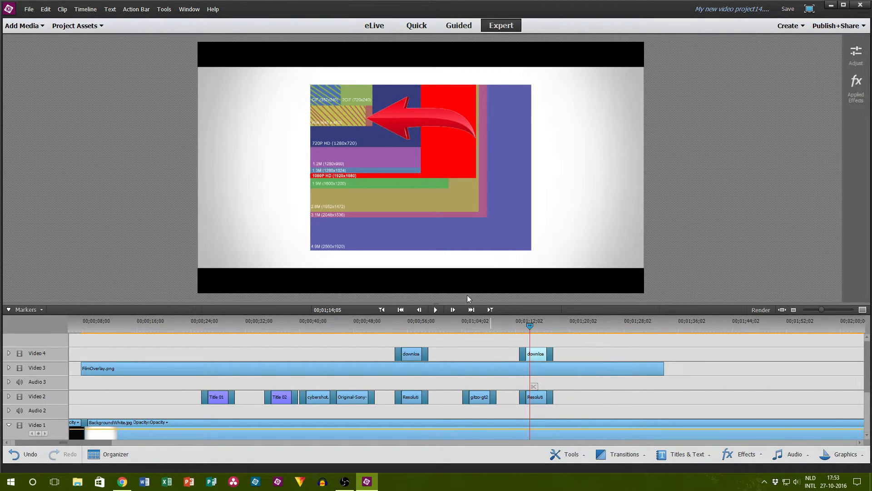
{"action": "left_click", "coordinate": [405, 130]}
{"action": "left_click_drag", "start_coordinate": [403, 130], "coordinate": [444, 136]}
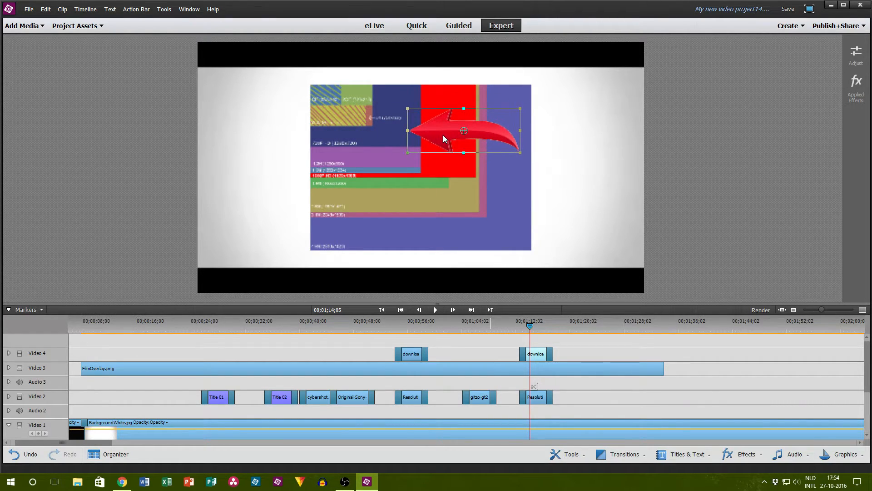
{"action": "left_click", "coordinate": [517, 323]}
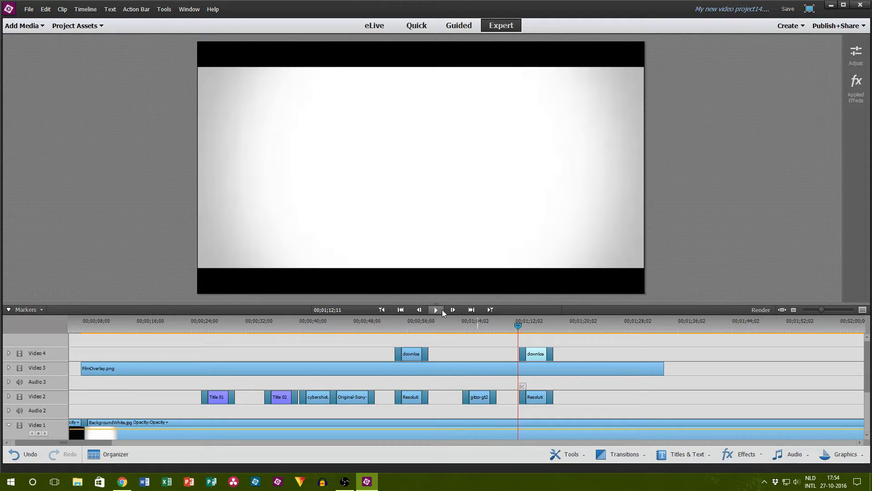
{"action": "left_click", "coordinate": [434, 310]}
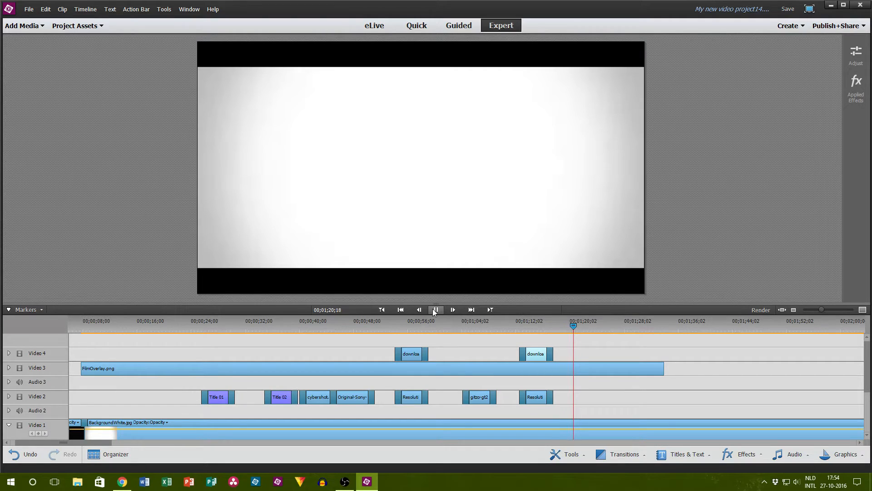
Step: Switch to Chrome, check the live chat, and search Google for "windows movie maker logo" in the tripod results tab
{"action": "left_click", "coordinate": [122, 481]}
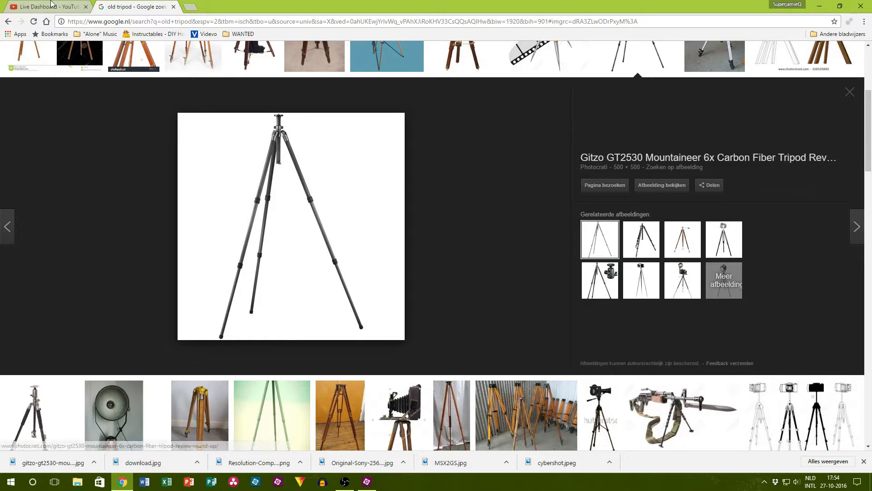
{"action": "left_click", "coordinate": [68, 6]}
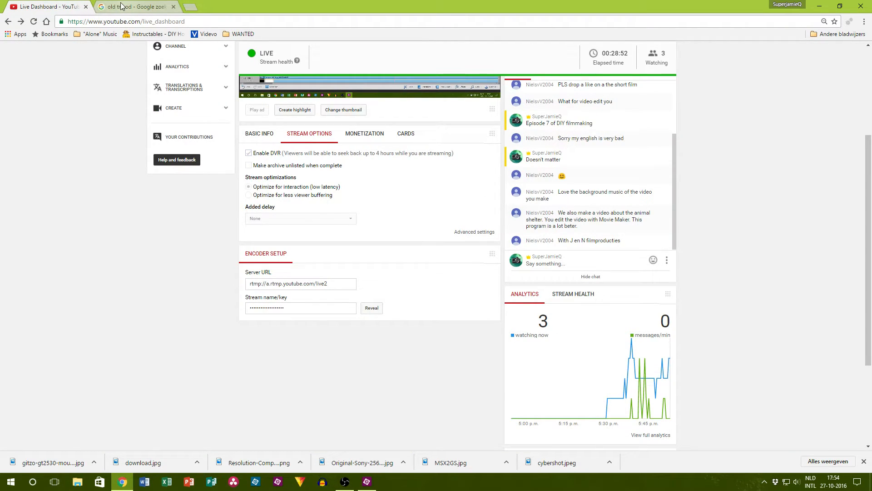
{"action": "left_click", "coordinate": [120, 6]}
{"action": "left_click", "coordinate": [109, 20]}
{"action": "type", "text": "wi"}
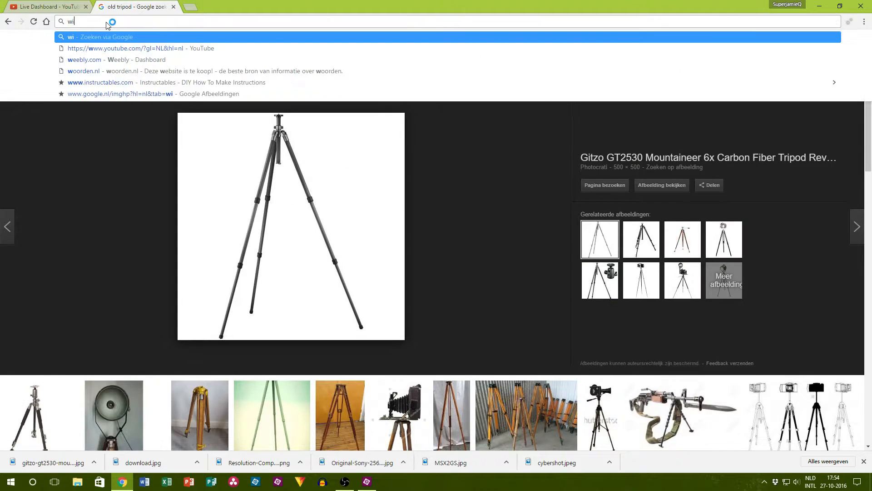
{"action": "type", "text": "ndows movie mak"}
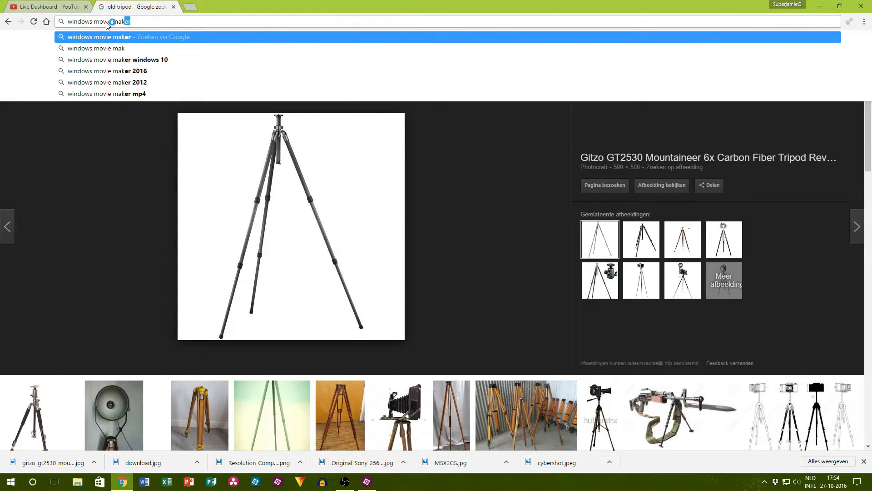
{"action": "type", "text": "er logo"}
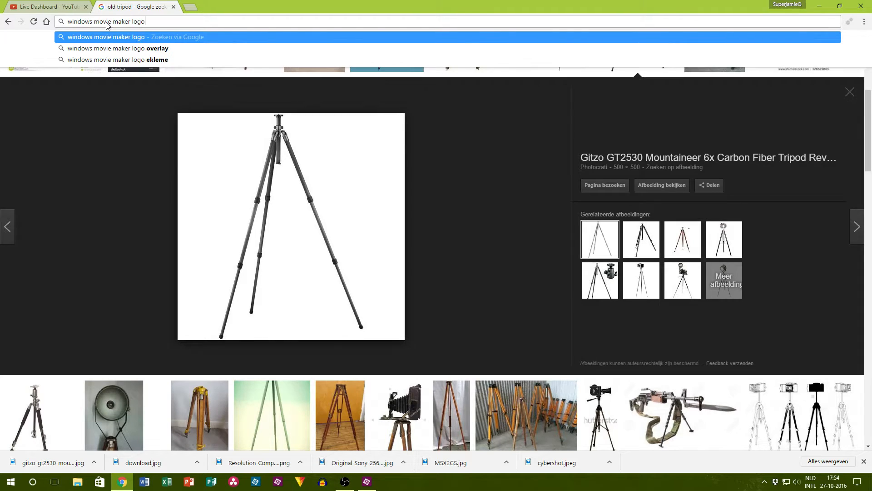
{"action": "key", "text": "Return"}
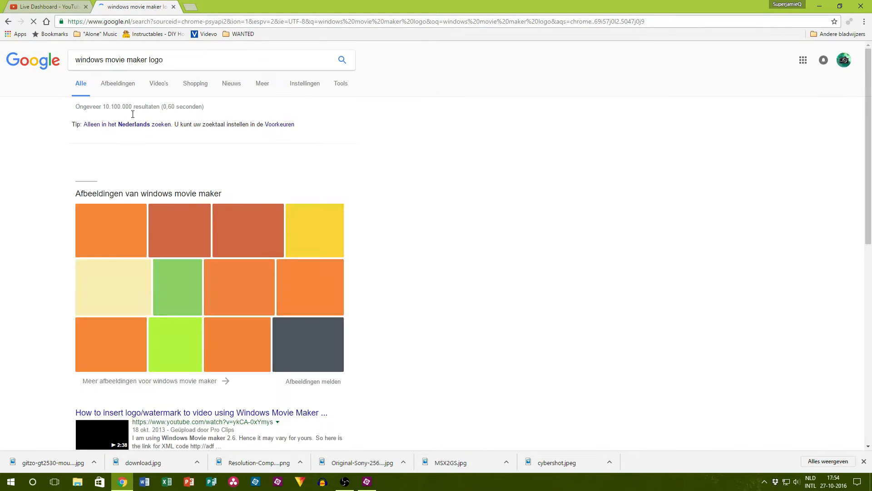
Step: Compare Windows Movie Maker logo images and save the 618 × 350 Tech-Recipes one to the computer
{"action": "left_click", "coordinate": [114, 232]}
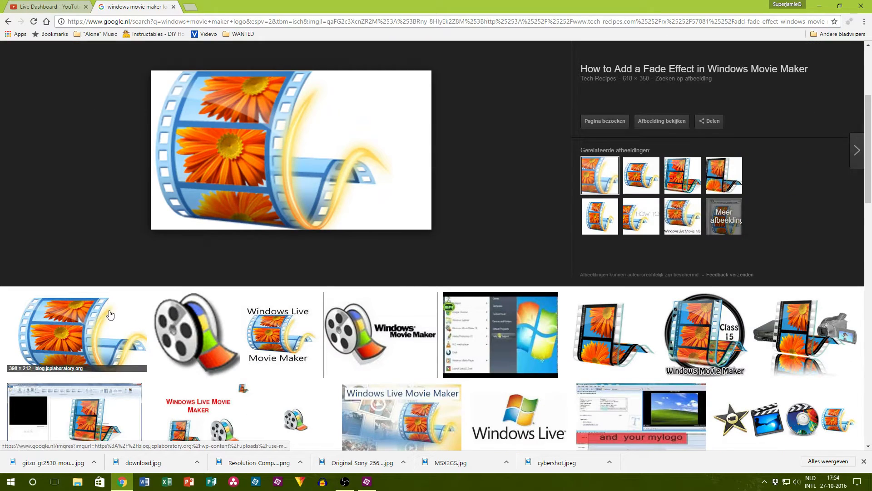
{"action": "left_click", "coordinate": [110, 314]}
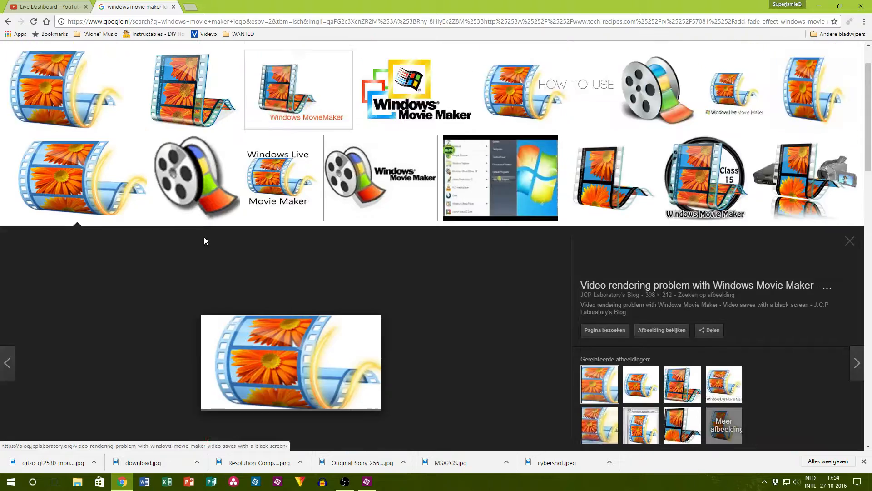
{"action": "scroll", "coordinate": [209, 235], "scroll_direction": "up", "scroll_amount": 1}
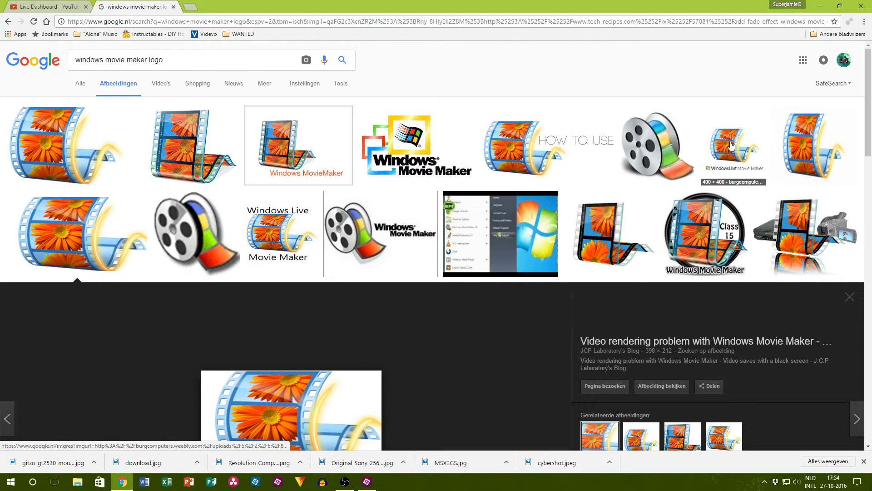
{"action": "left_click", "coordinate": [65, 148]}
{"action": "right_click", "coordinate": [315, 289]}
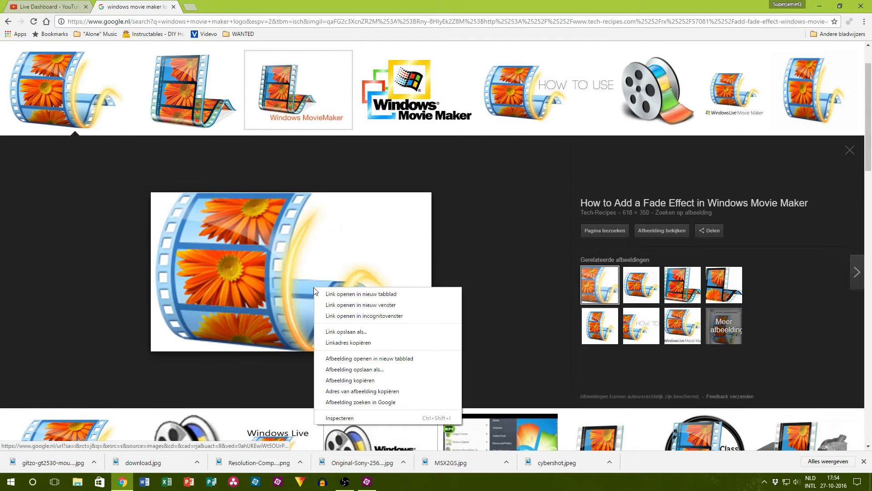
{"action": "left_click", "coordinate": [377, 369]}
{"action": "left_click", "coordinate": [358, 230]}
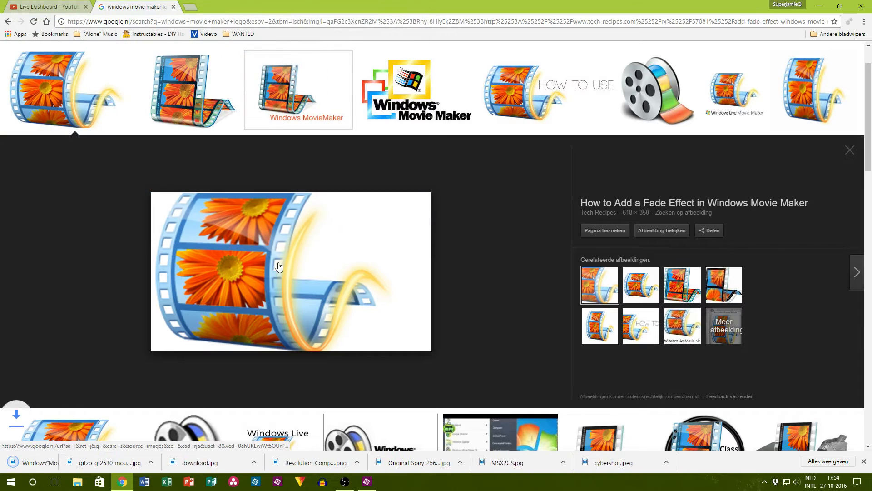
Step: Import the downloaded Windows Movie Maker logo into Premiere Elements and place it on Video 2 at 00;01;20;28
{"action": "left_click_drag", "start_coordinate": [361, 485], "coordinate": [580, 397]}
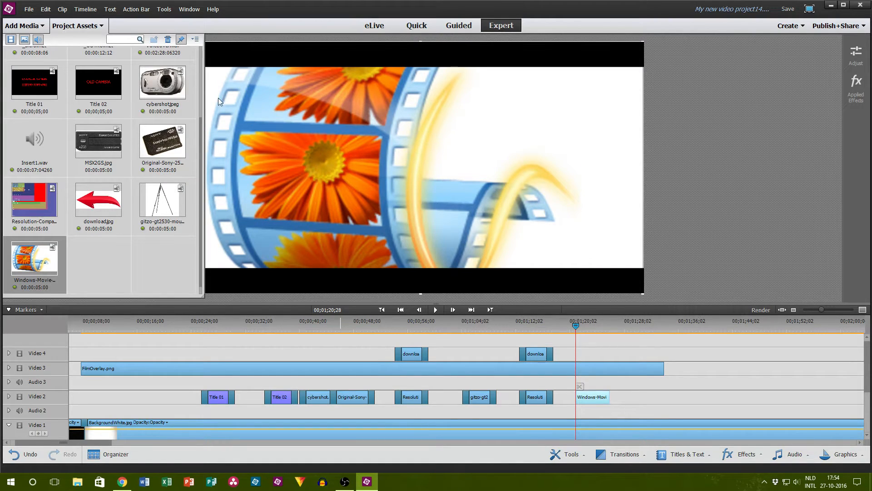
{"action": "left_click", "coordinate": [87, 28]}
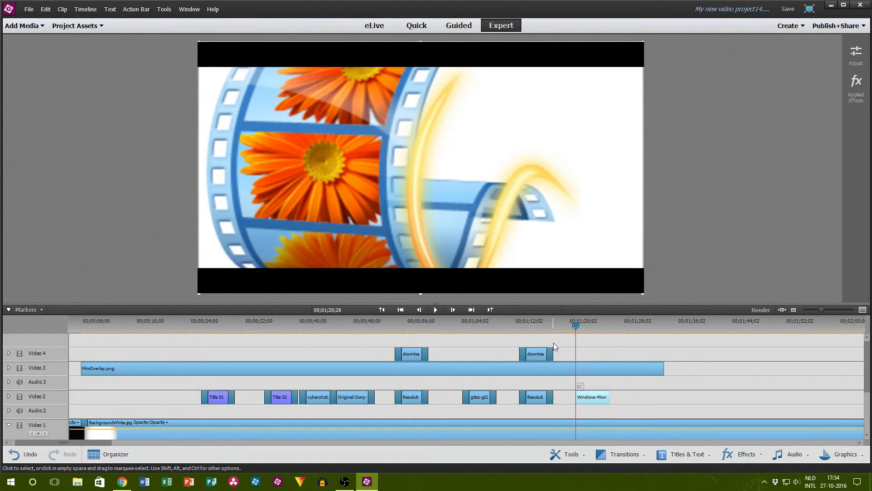
Step: Shorten the FilmOverlay.png clip to uncover the logo, scale the logo image down, and extend the overlay to about 00;01;46
{"action": "left_click_drag", "start_coordinate": [665, 373], "coordinate": [567, 369]}
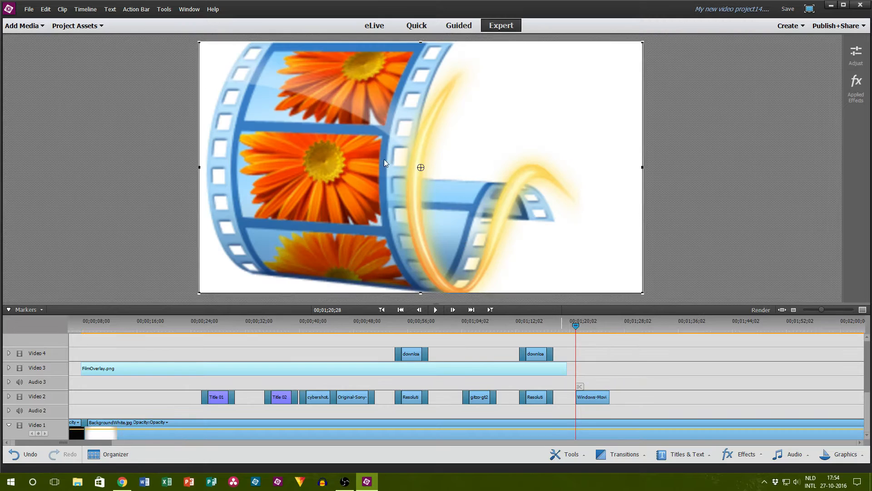
{"action": "left_click_drag", "start_coordinate": [200, 44], "coordinate": [284, 109]}
{"action": "left_click", "coordinate": [99, 122]}
{"action": "left_click_drag", "start_coordinate": [567, 369], "coordinate": [744, 369]}
Step: Add a transition to the start of the Windows Movie Maker logo clip on Video 2
{"action": "left_click", "coordinate": [625, 453]}
{"action": "left_click_drag", "start_coordinate": [615, 414], "coordinate": [578, 397]}
{"action": "left_click", "coordinate": [687, 403]}
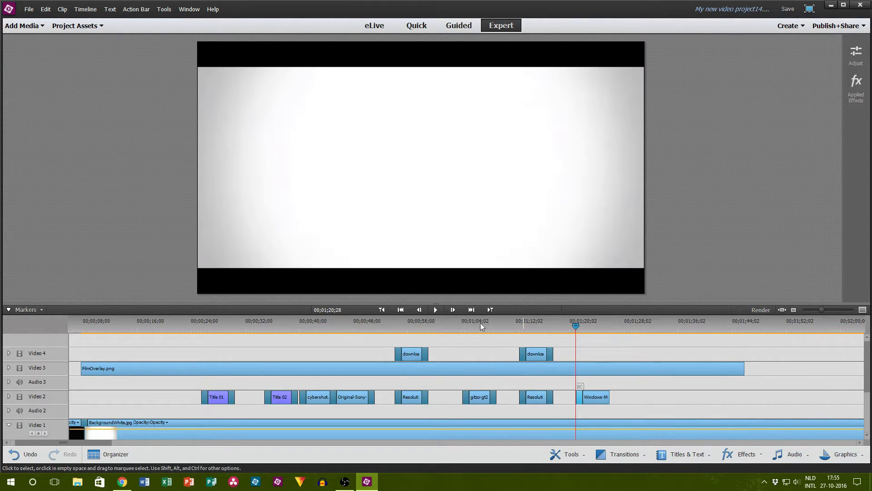
Step: Play the logo section from 00;01;20;28 and shorten the end of the logo clip on Video 2
{"action": "left_click", "coordinate": [438, 310]}
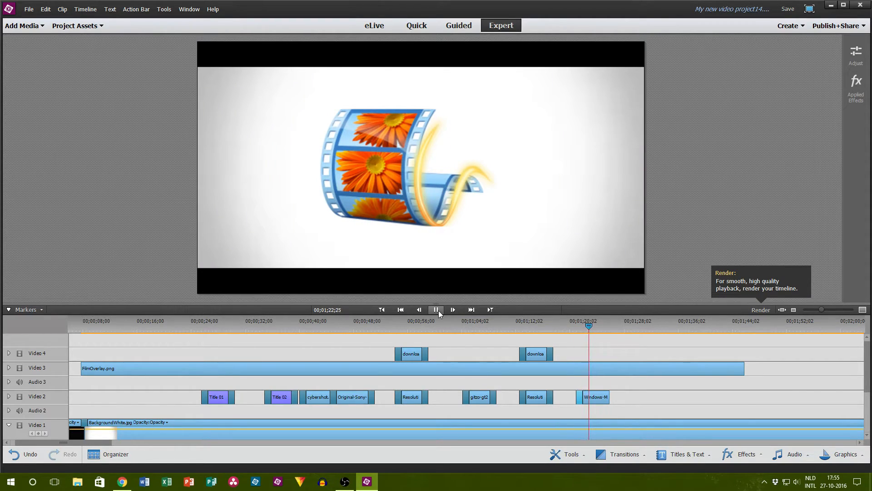
{"action": "left_click", "coordinate": [437, 309]}
{"action": "left_click_drag", "start_coordinate": [613, 401], "coordinate": [592, 397]}
Step: Switch to Chrome and search Google Images for "adobe premier elements 13 logo"
{"action": "left_click", "coordinate": [122, 481]}
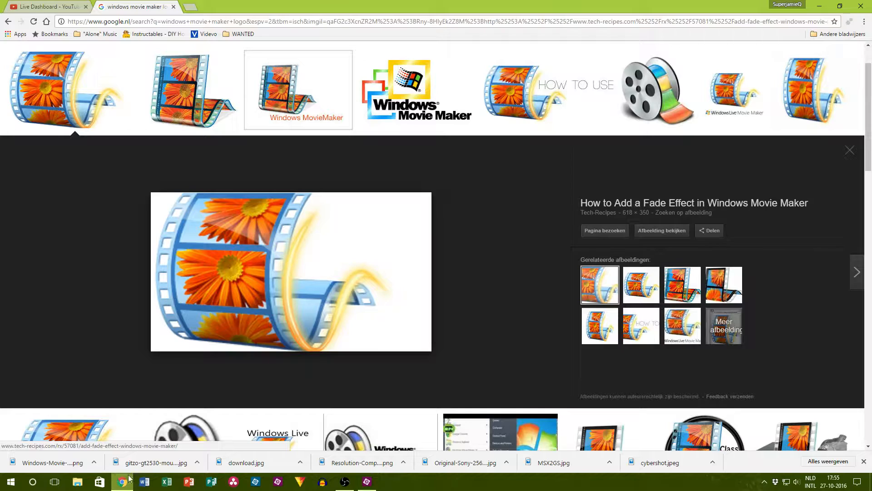
{"action": "scroll", "coordinate": [118, 91], "scroll_direction": "up", "scroll_amount": 1}
{"action": "triple_click", "coordinate": [138, 66]}
{"action": "type", "text": "adobe pr"}
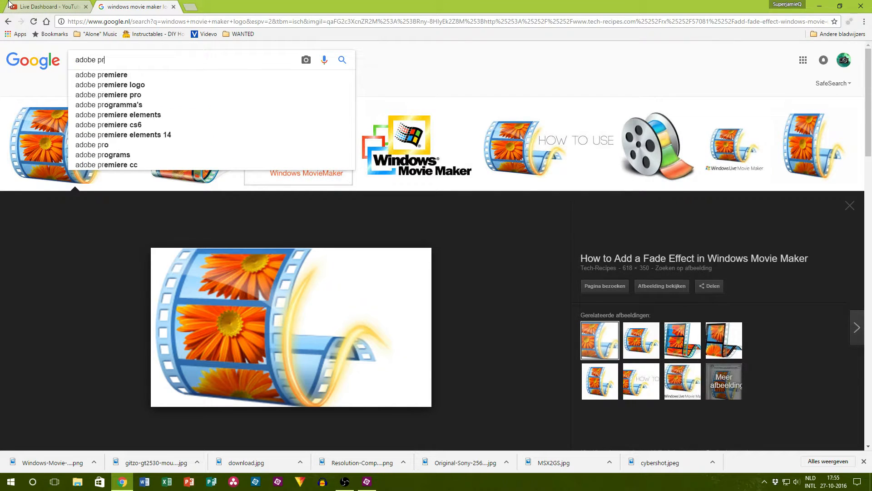
{"action": "type", "text": "emier elements 13 logo"}
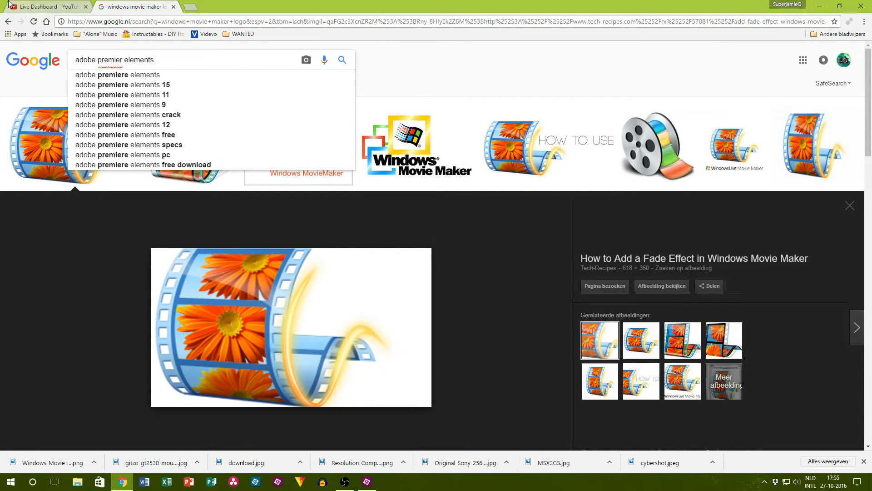
{"action": "key", "text": "Return"}
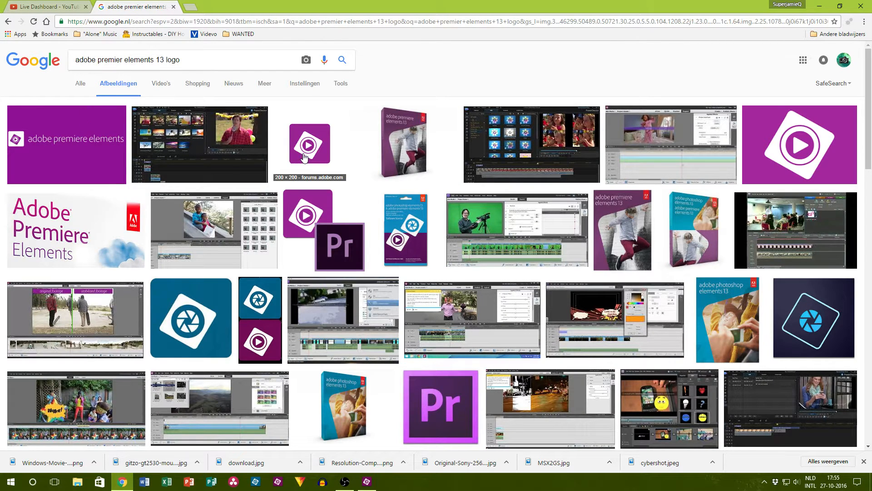
Step: Save the image showing the Premiere Elements and Pr logos together as download.png in the 007-ExpensiveGear folder
{"action": "left_click", "coordinate": [306, 157]}
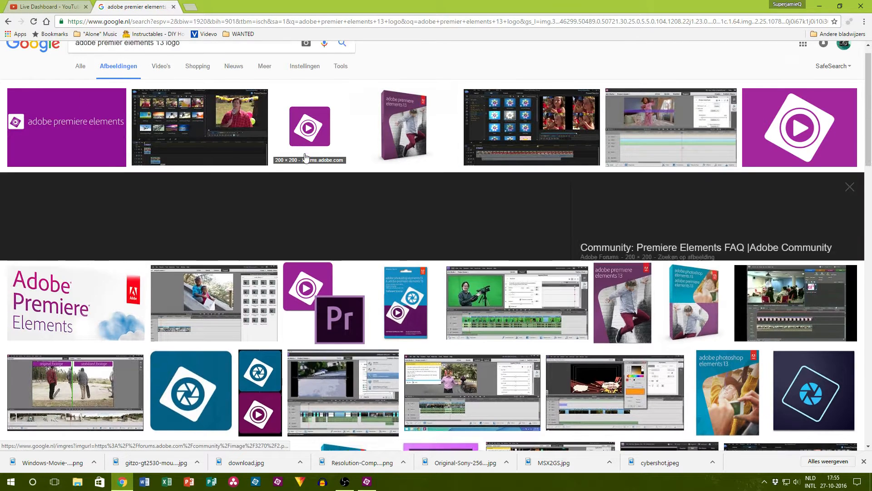
{"action": "scroll", "coordinate": [342, 364], "scroll_direction": "down", "scroll_amount": 2}
{"action": "left_click", "coordinate": [339, 362]}
{"action": "right_click", "coordinate": [295, 270]}
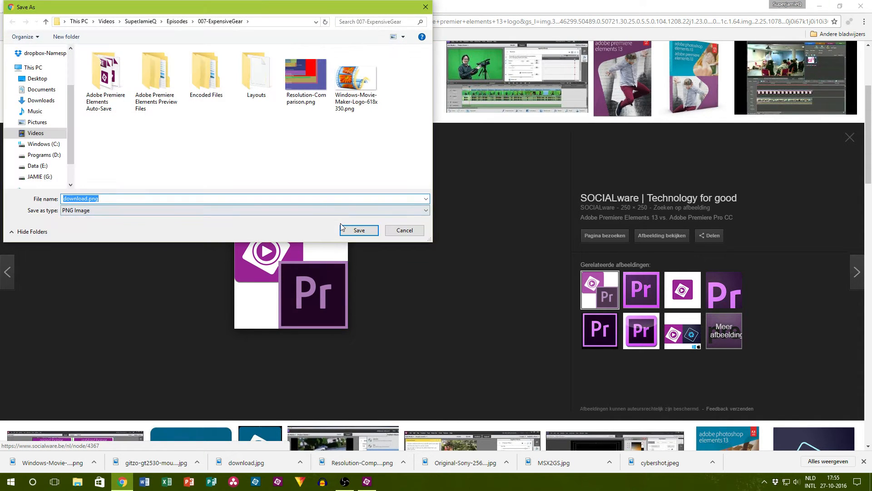
{"action": "left_click", "coordinate": [345, 228]}
Step: Import download.png into Premiere Elements, place it on Video 2 at 00;01;23;22, and remove its Videomerge effect
{"action": "left_click_drag", "start_coordinate": [294, 487], "coordinate": [599, 402]}
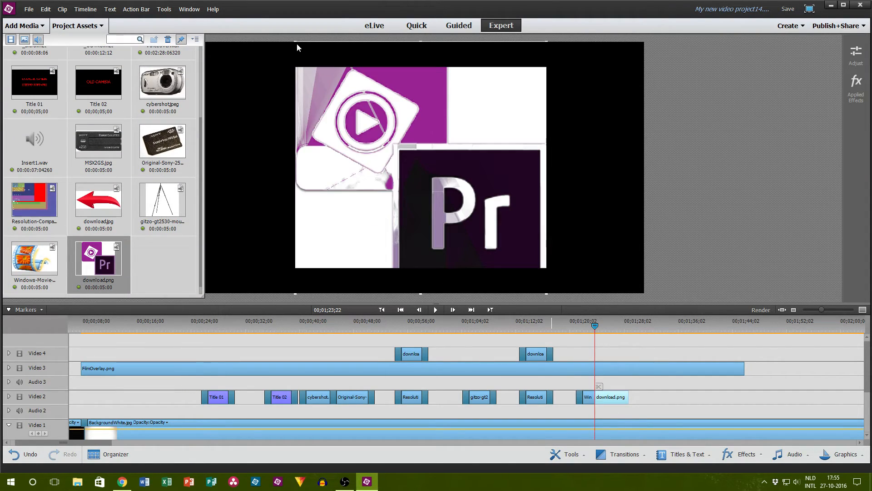
{"action": "left_click", "coordinate": [848, 95]}
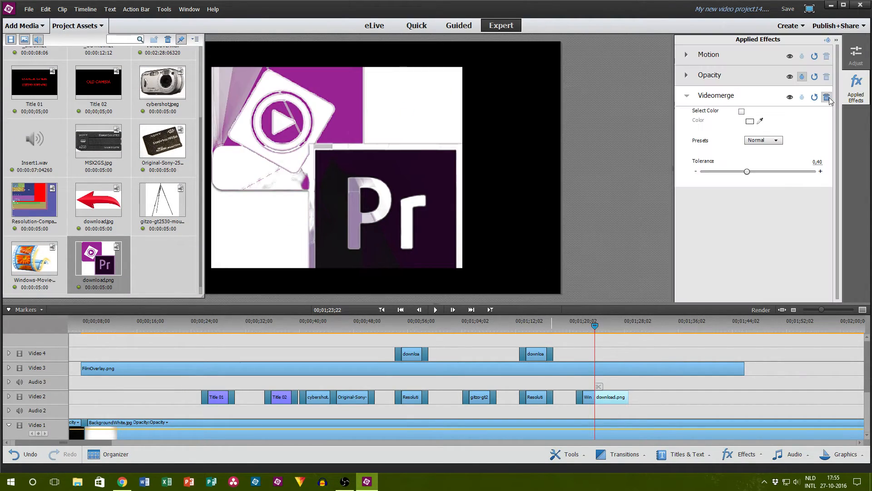
{"action": "left_click", "coordinate": [827, 97]}
{"action": "left_click", "coordinate": [850, 94]}
Step: Shorten the FilmOverlay.png clip to uncover the Premiere logos, scale that image down, and extend the overlay to about 00;01;33
{"action": "left_click", "coordinate": [369, 140]}
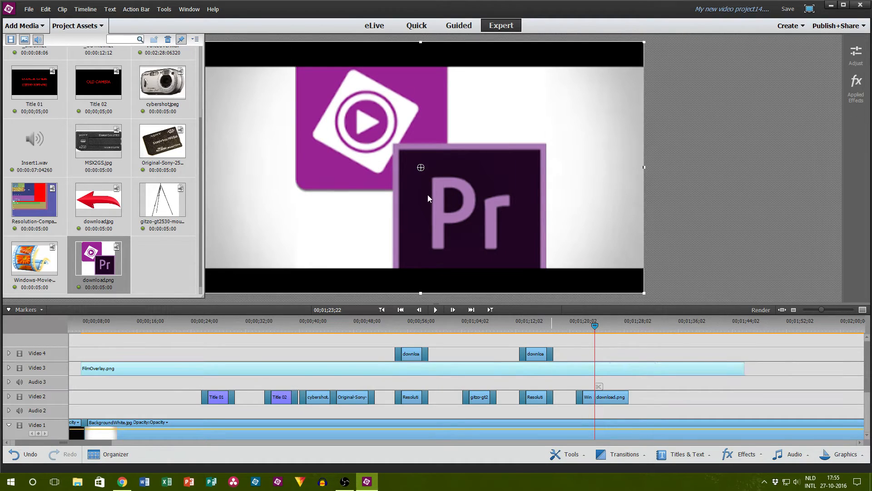
{"action": "left_click_drag", "start_coordinate": [744, 368], "coordinate": [583, 369]}
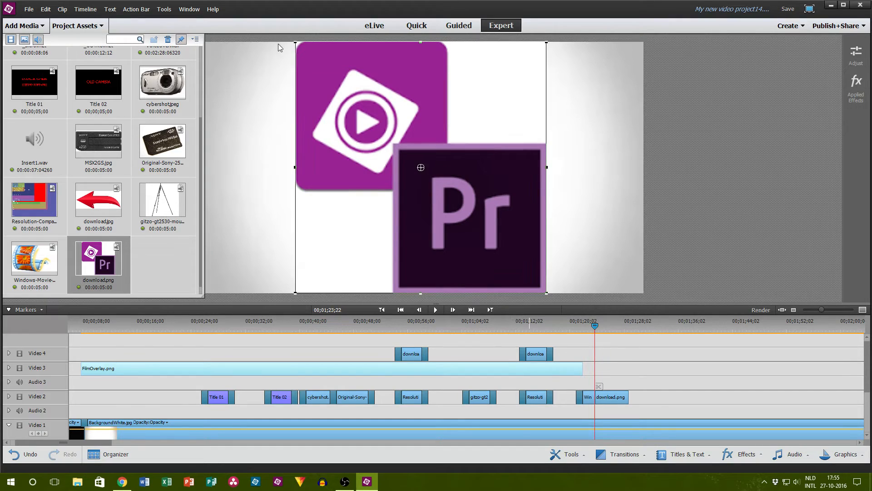
{"action": "left_click", "coordinate": [387, 168]}
{"action": "left_click_drag", "start_coordinate": [296, 42], "coordinate": [324, 72]}
{"action": "left_click", "coordinate": [755, 159]}
{"action": "left_click_drag", "start_coordinate": [583, 367], "coordinate": [659, 369]}
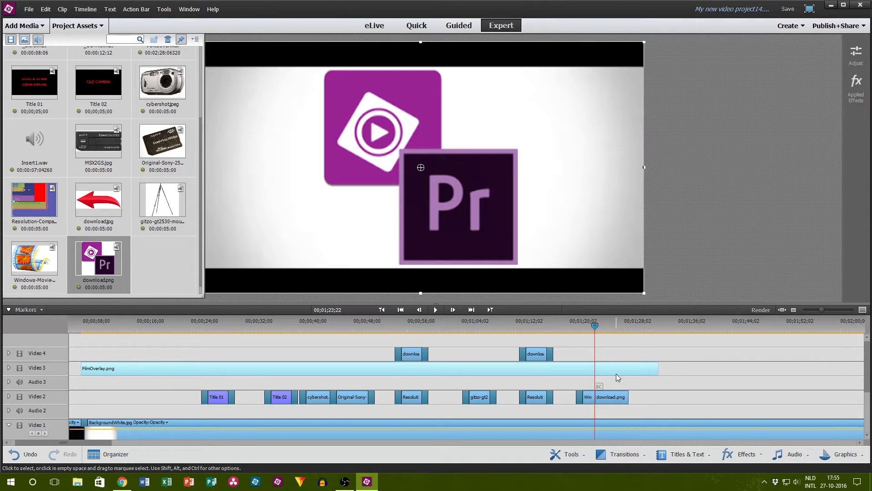
Step: Add a Dither Dissolve transition between the Windows Movie Maker logo and download.png clips on Video 2
{"action": "left_click", "coordinate": [673, 456]}
{"action": "left_click", "coordinate": [640, 453]}
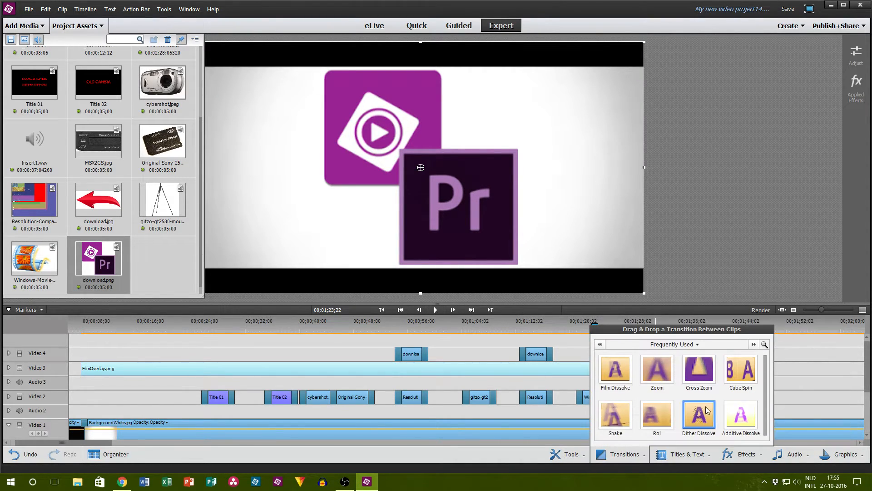
{"action": "left_click_drag", "start_coordinate": [700, 414], "coordinate": [599, 396]}
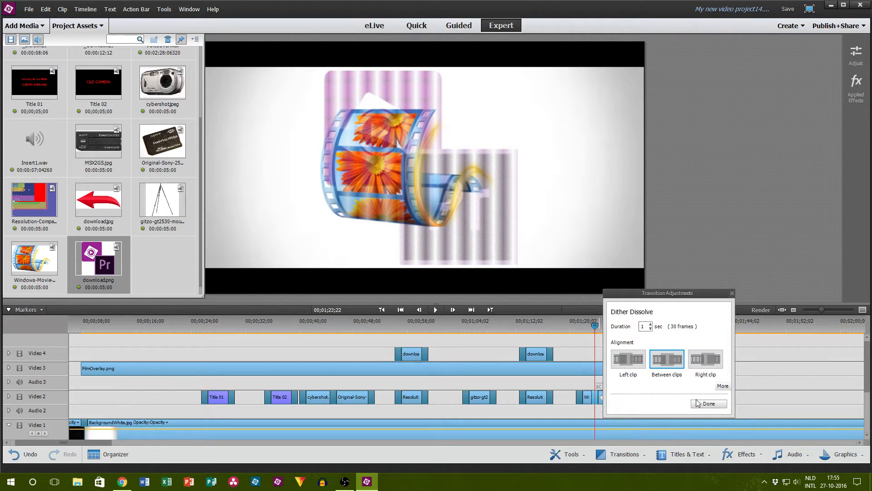
{"action": "left_click", "coordinate": [708, 403]}
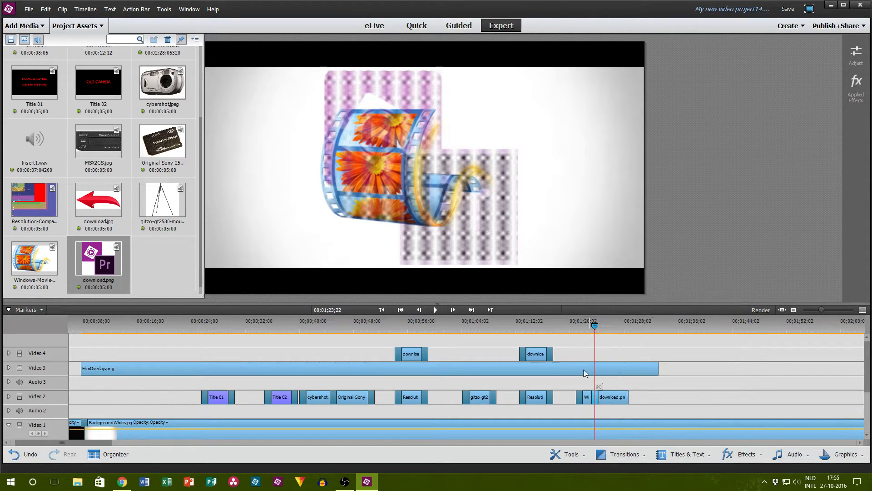
Step: Play the Premiere logos section, trim the download.png clip's end to 00;01;26;11, and add a transition to its end
{"action": "left_click", "coordinate": [436, 311]}
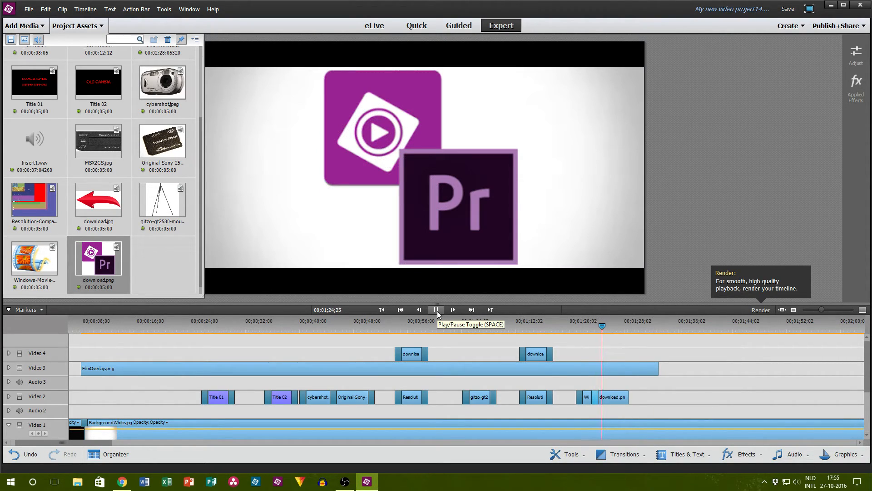
{"action": "left_click", "coordinate": [436, 310]}
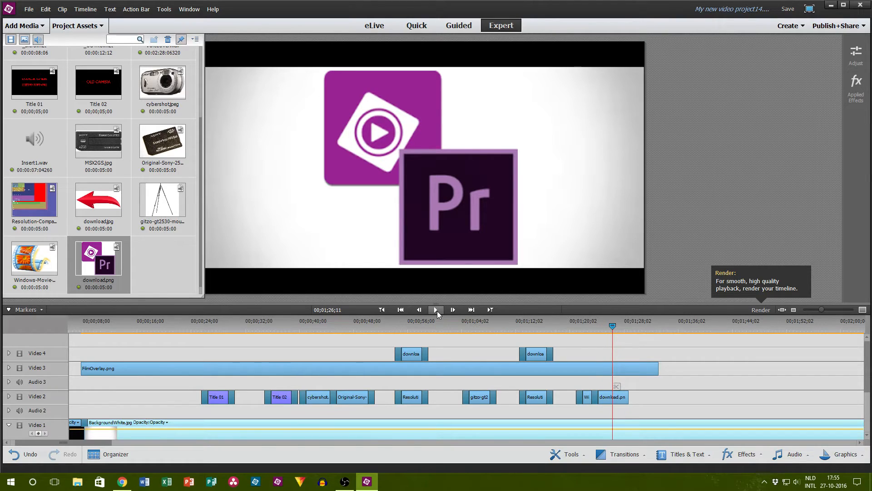
{"action": "left_click_drag", "start_coordinate": [628, 398], "coordinate": [609, 397]}
{"action": "left_click", "coordinate": [681, 454]}
{"action": "left_click", "coordinate": [613, 460]}
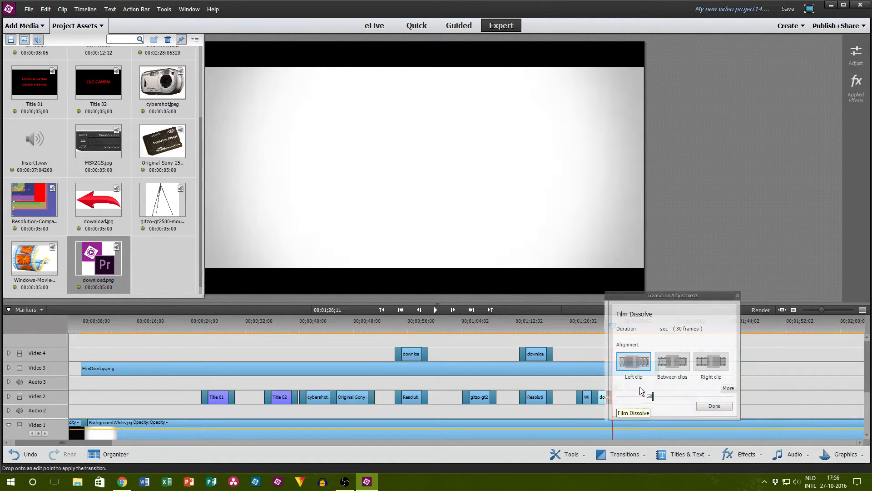
{"action": "left_click", "coordinate": [714, 406]}
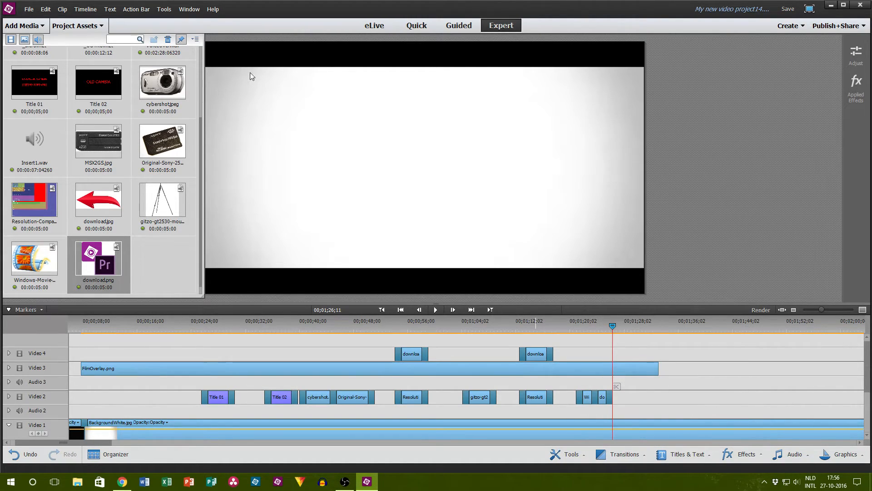
Step: Save the video project and close the logo search tab in Chrome
{"action": "left_click", "coordinate": [105, 30]}
{"action": "key", "text": "ctrl+s"}
{"action": "left_click", "coordinate": [122, 481]}
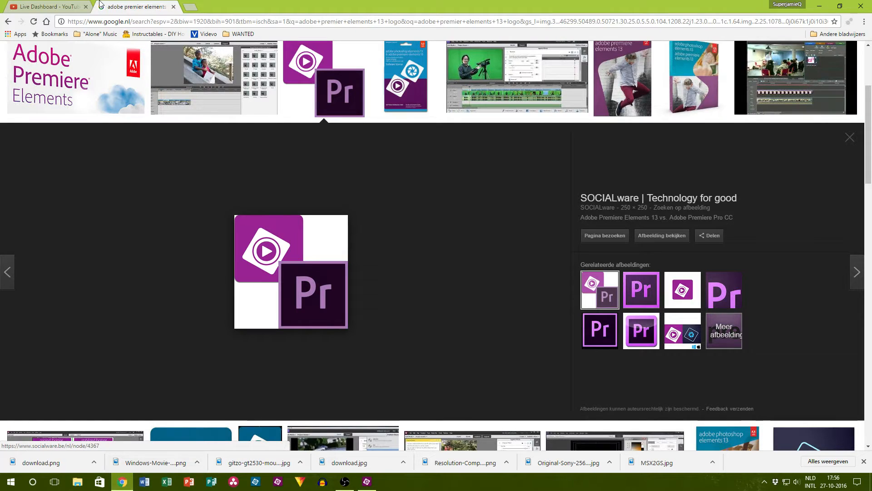
{"action": "left_click", "coordinate": [174, 7]}
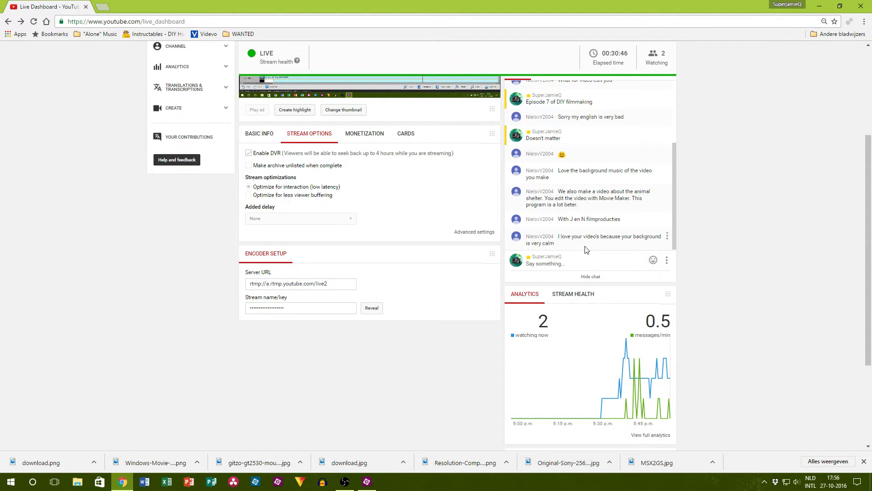
Step: Read through the live chat messages on the YouTube Live Dashboard and dismiss the finished downloads
{"action": "scroll", "coordinate": [585, 249], "scroll_direction": "up", "scroll_amount": 10}
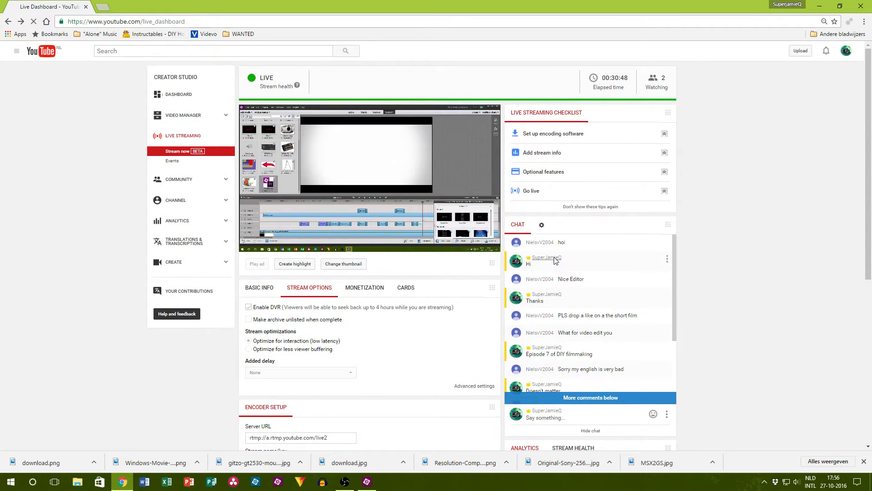
{"action": "left_click", "coordinate": [370, 483]}
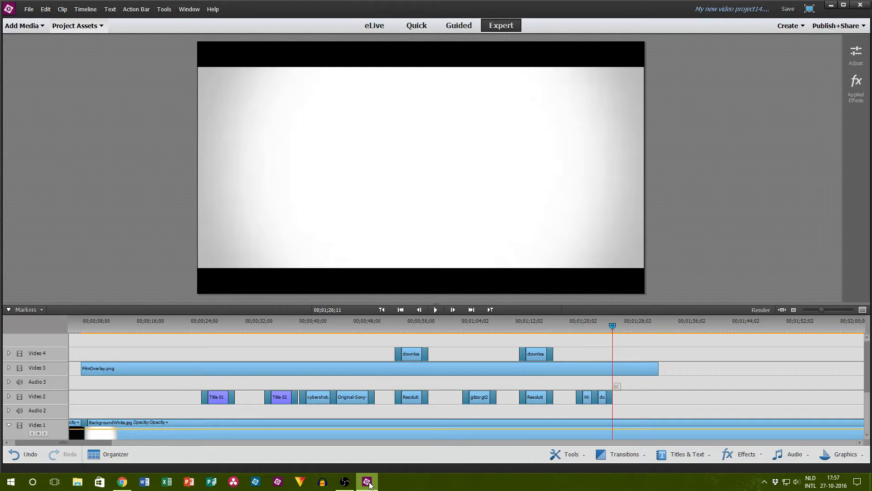
{"action": "left_click", "coordinate": [122, 482]}
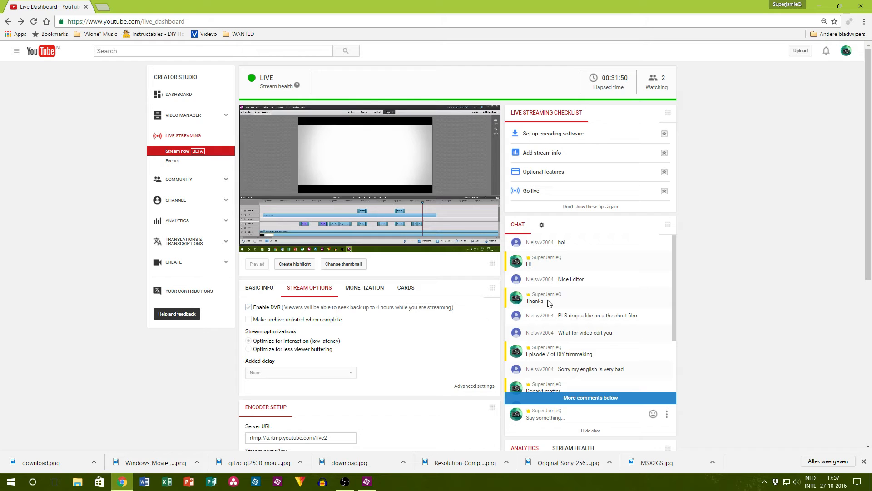
{"action": "scroll", "coordinate": [646, 361], "scroll_direction": "down", "scroll_amount": 3}
{"action": "scroll", "coordinate": [811, 318], "scroll_direction": "down", "scroll_amount": 1}
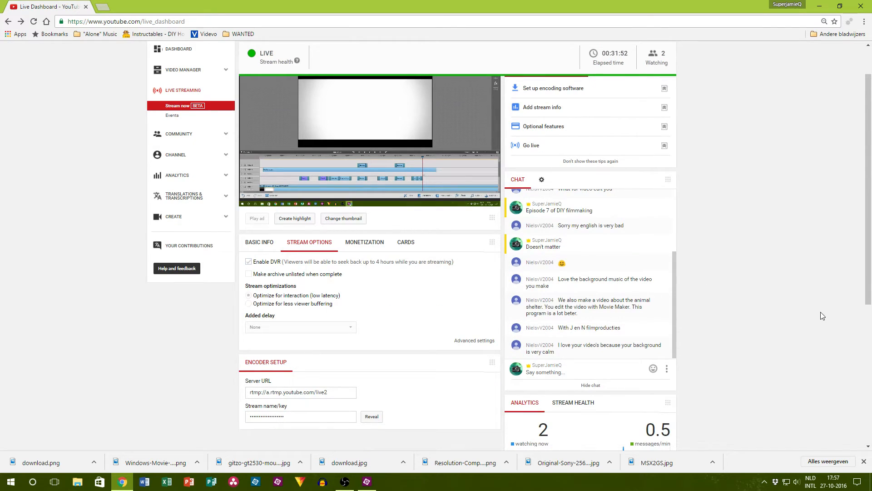
{"action": "left_click", "coordinate": [864, 461]}
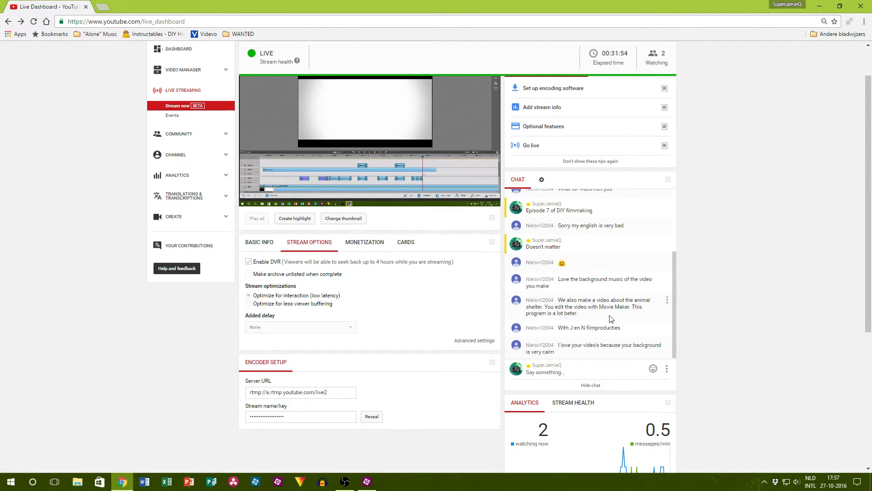
{"action": "scroll", "coordinate": [572, 298], "scroll_direction": "up", "scroll_amount": 4}
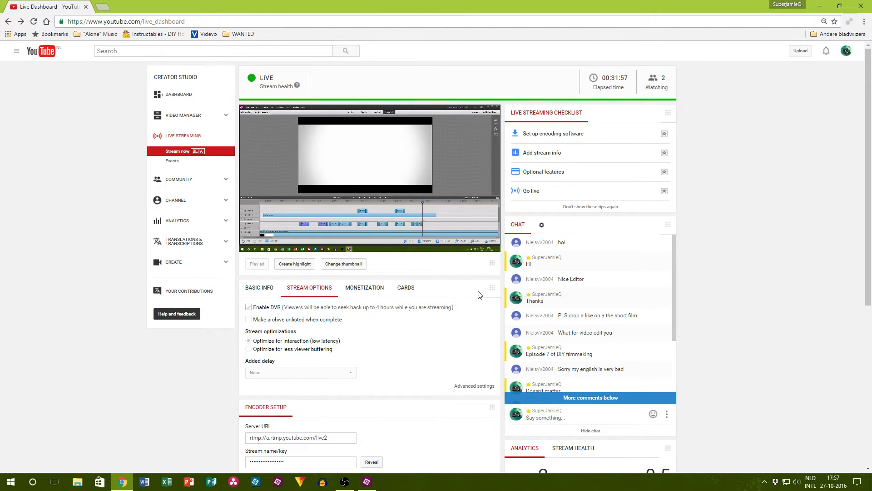
{"action": "scroll", "coordinate": [568, 287], "scroll_direction": "down", "scroll_amount": 3}
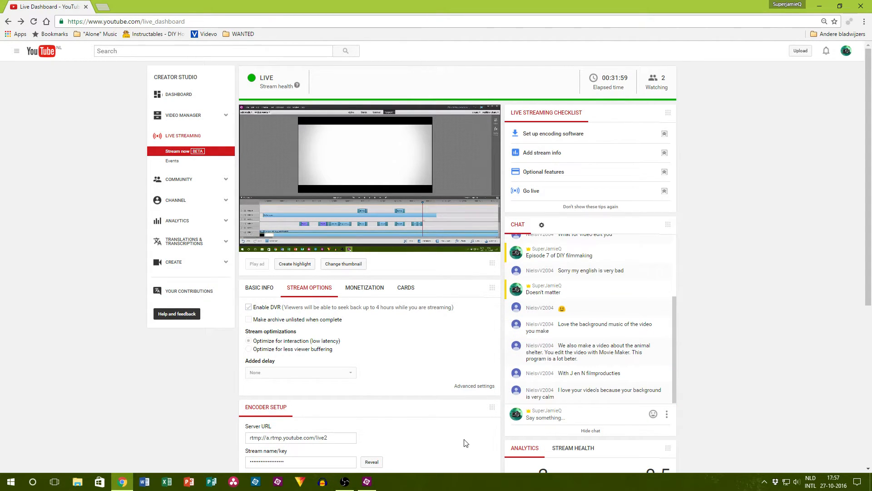
Step: Return to Premiere Elements and play the timeline from about 00;01;23, pausing at 00;01;35;23
{"action": "left_click", "coordinate": [369, 480]}
{"action": "left_click_drag", "start_coordinate": [611, 334], "coordinate": [593, 330]}
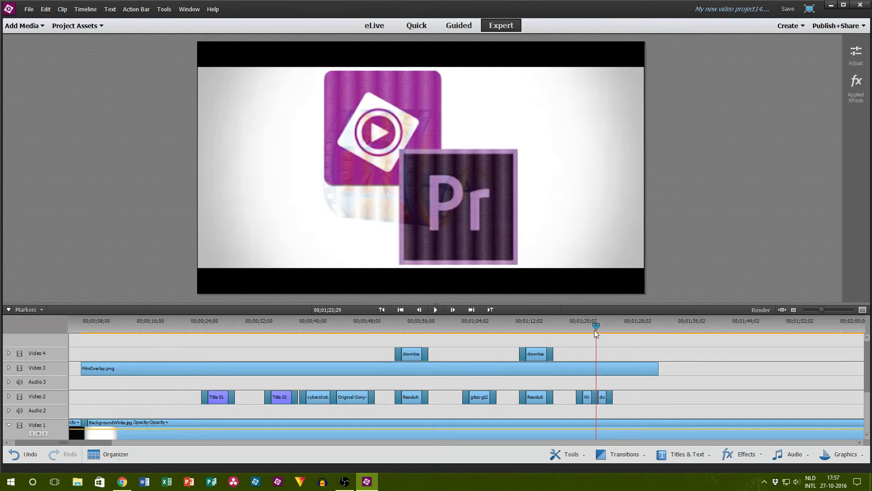
{"action": "left_click", "coordinate": [436, 310]}
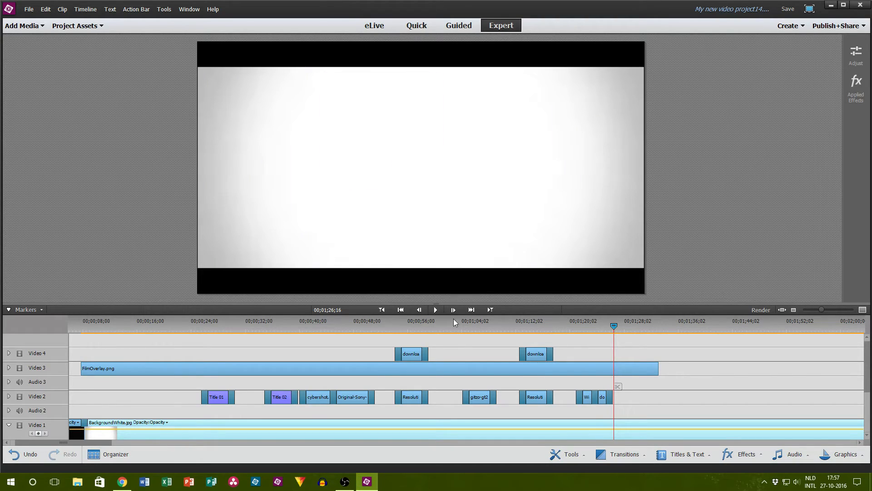
{"action": "mouse_move", "coordinate": [347, 484]}
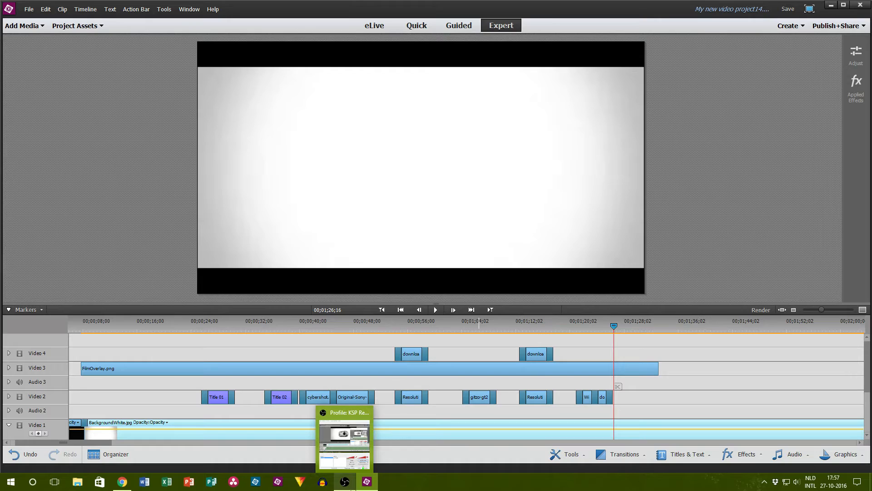
{"action": "left_click", "coordinate": [440, 311]}
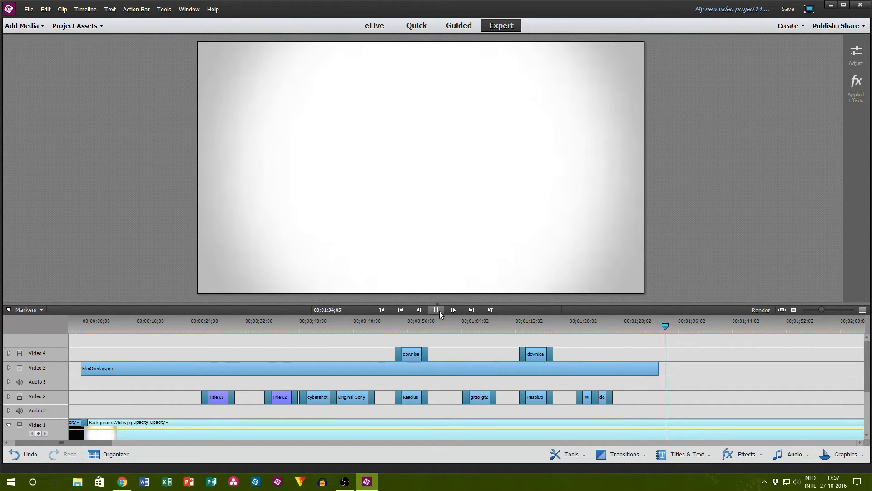
{"action": "left_click", "coordinate": [436, 309]}
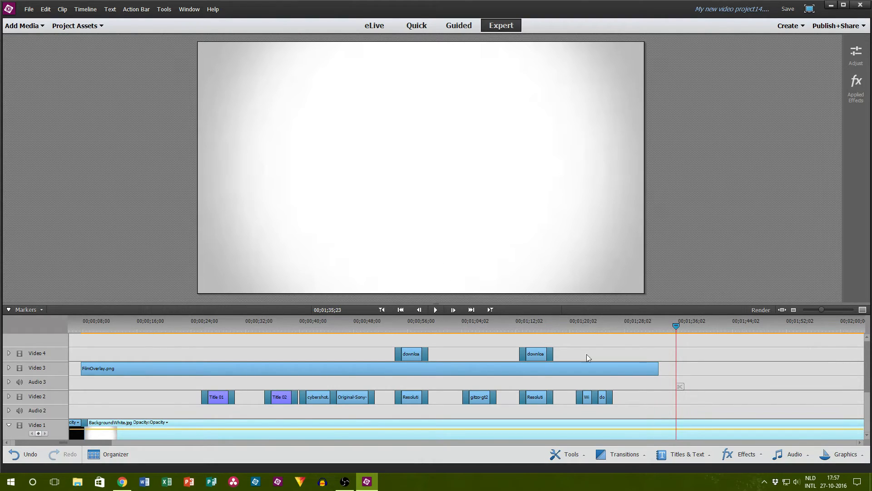
Step: Add a default text title on Video 2 at 00;01;35;23 and set its text colour to red
{"action": "left_click", "coordinate": [110, 9]}
{"action": "mouse_move", "coordinate": [128, 24]}
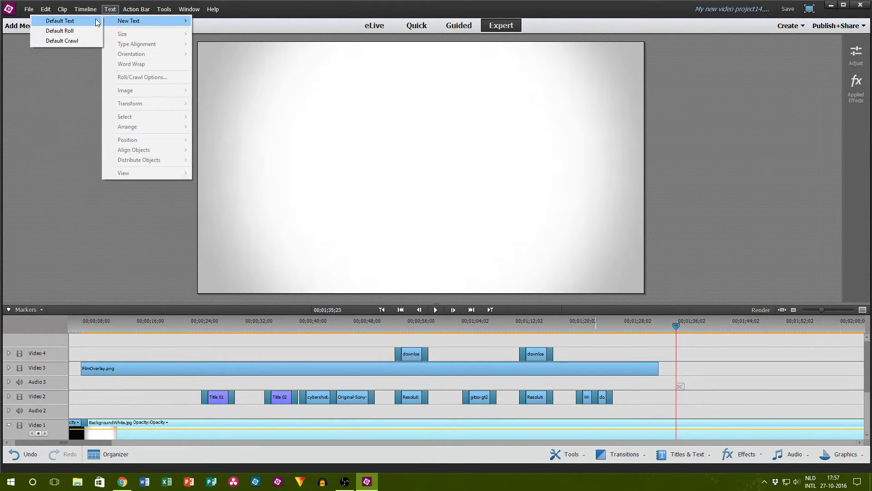
{"action": "left_click", "coordinate": [59, 20]}
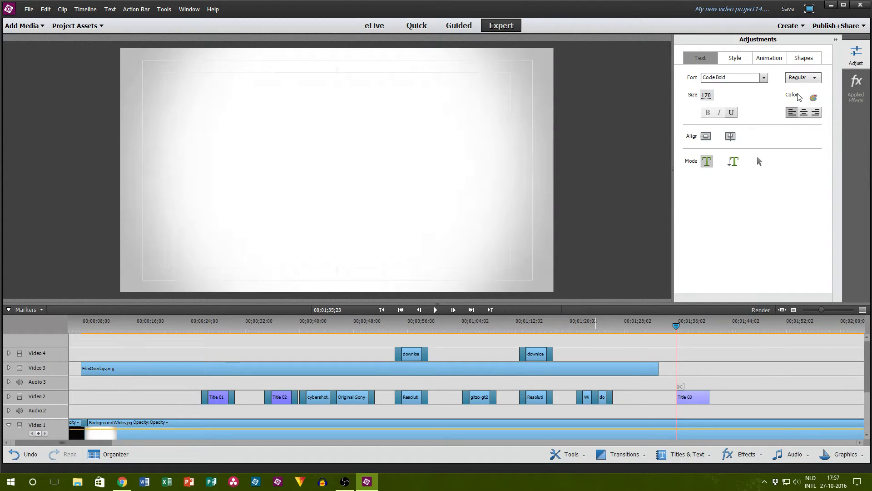
{"action": "left_click", "coordinate": [813, 97]}
{"action": "left_click", "coordinate": [406, 191]}
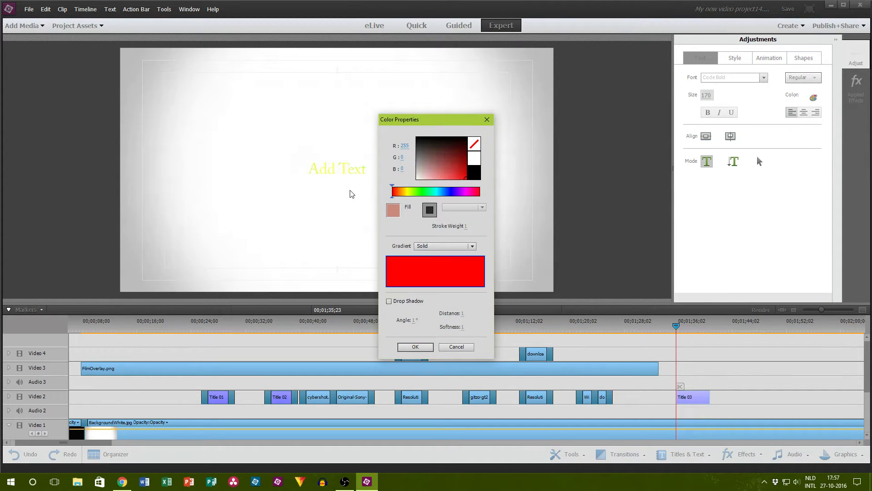
{"action": "left_click", "coordinate": [415, 346]}
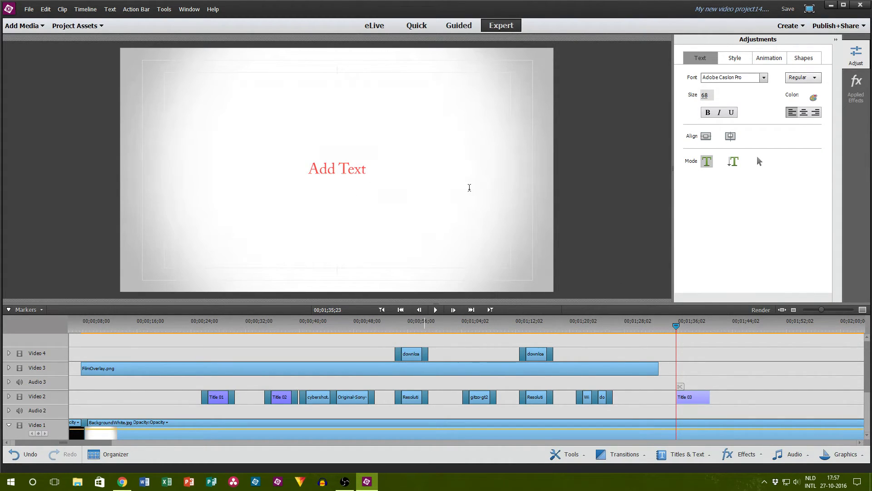
Step: Write the title as three lines: "Gear You Have", "=" and "Good Gear"
{"action": "type", "text": "Good Gear"}
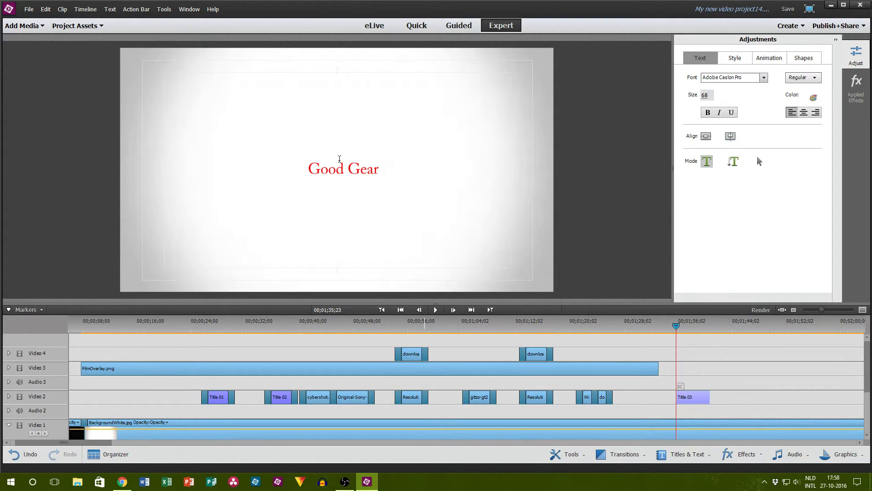
{"action": "key", "text": "Return"}
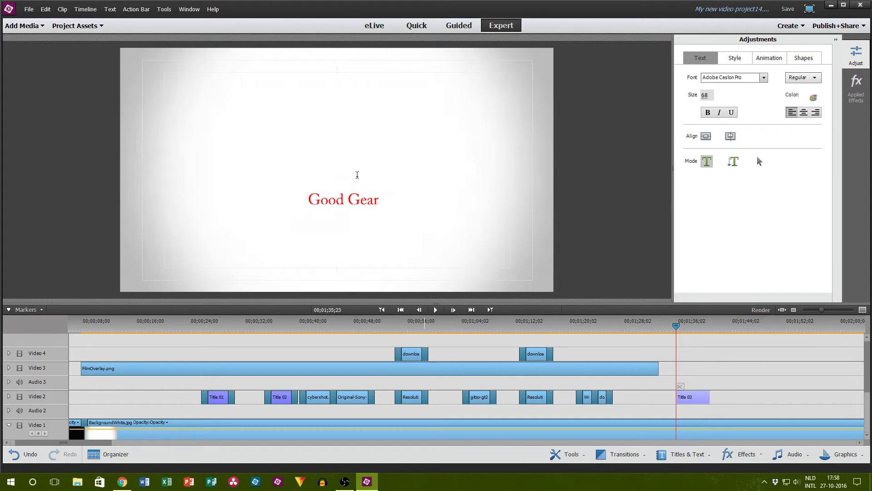
{"action": "type", "text": "Gear You Have"}
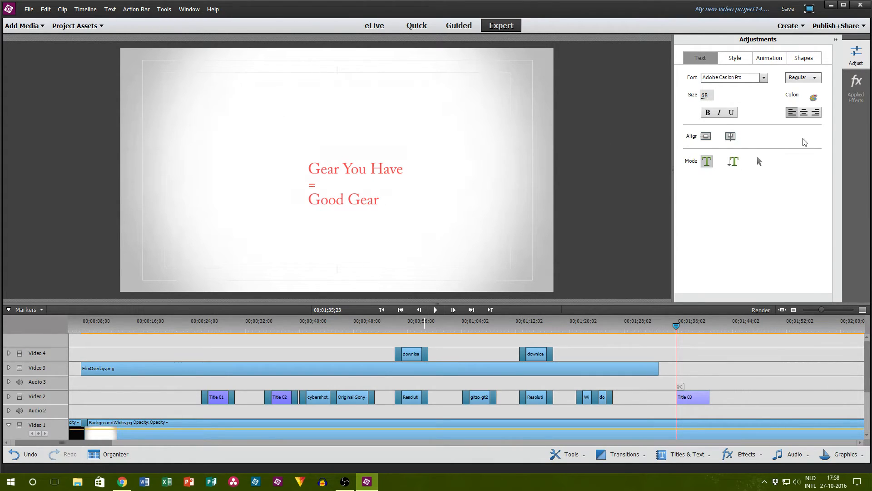
Step: Centre the lines of the title text and set its font to Code Bold
{"action": "left_click", "coordinate": [802, 113]}
{"action": "left_click", "coordinate": [734, 77]}
{"action": "type", "text": "Code Bold"}
{"action": "key", "text": "Return"}
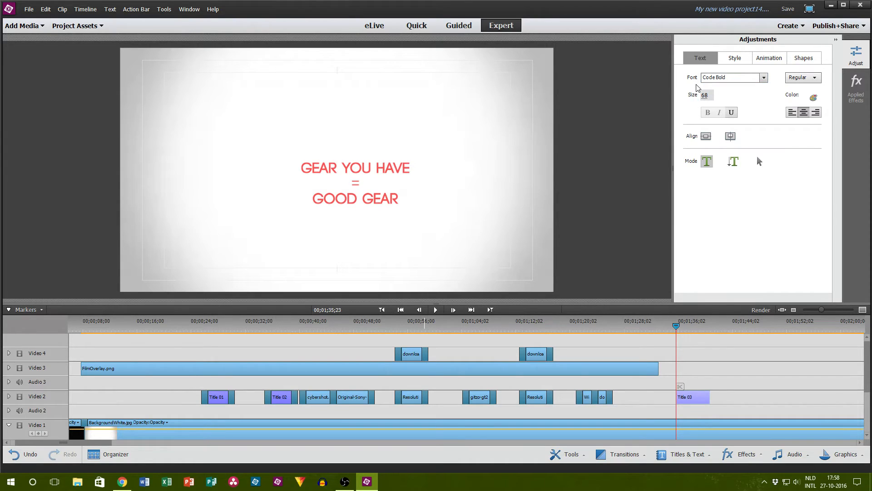
Step: Set the title's font size to 120 and centre the text horizontally and vertically in the frame
{"action": "left_click", "coordinate": [706, 95]}
{"action": "type", "text": "120"}
{"action": "key", "text": "Return"}
{"action": "left_click", "coordinate": [706, 136]}
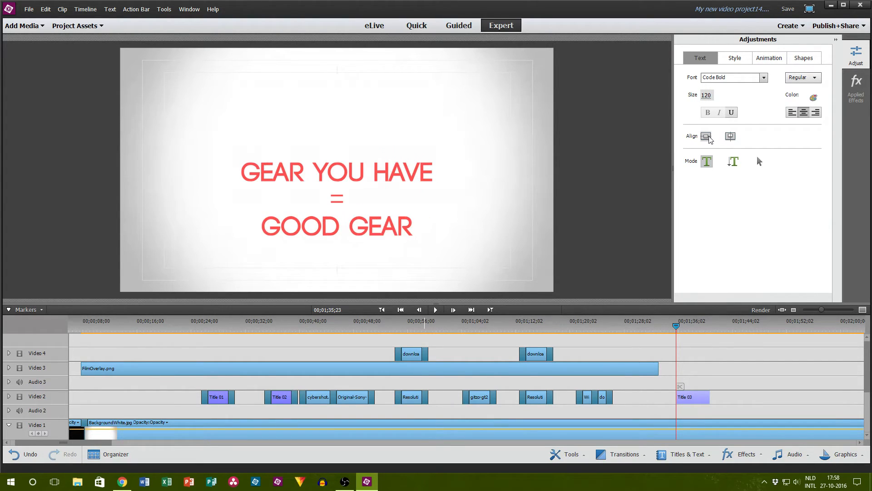
{"action": "left_click", "coordinate": [730, 137]}
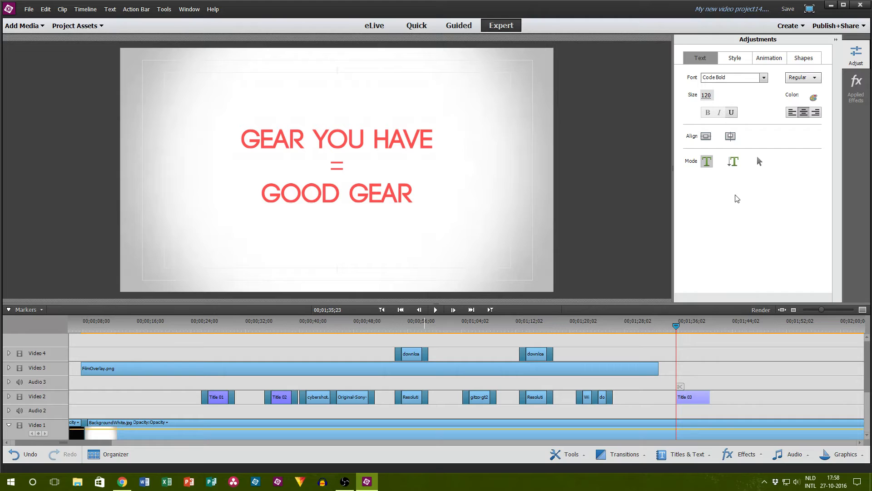
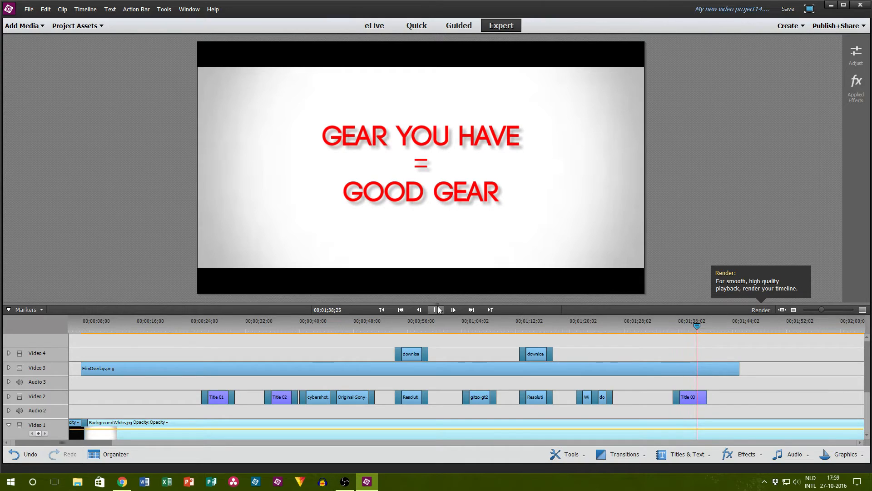
Step: Apply a Film Dissolve transition to the end of the "Gear You Have = Good Gear" title on Video 2
{"action": "left_click", "coordinate": [437, 309]}
{"action": "left_click", "coordinate": [689, 453]}
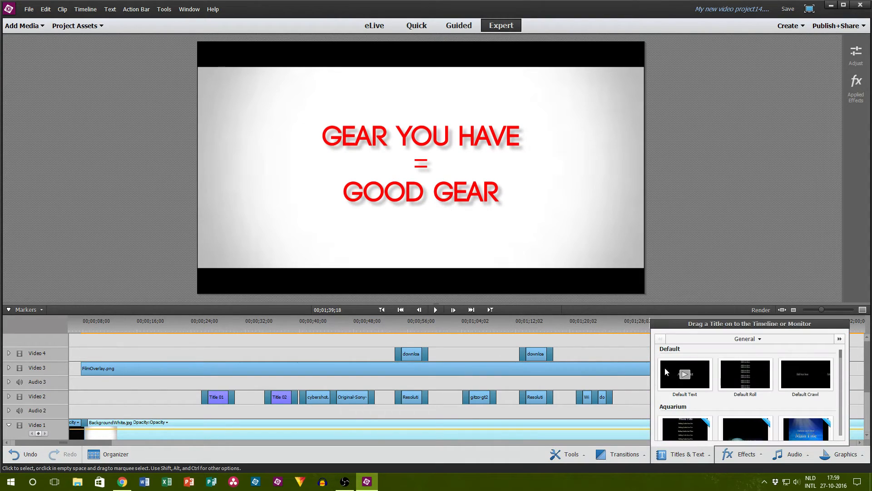
{"action": "left_click", "coordinate": [621, 451]}
{"action": "left_click_drag", "start_coordinate": [609, 376], "coordinate": [705, 398]}
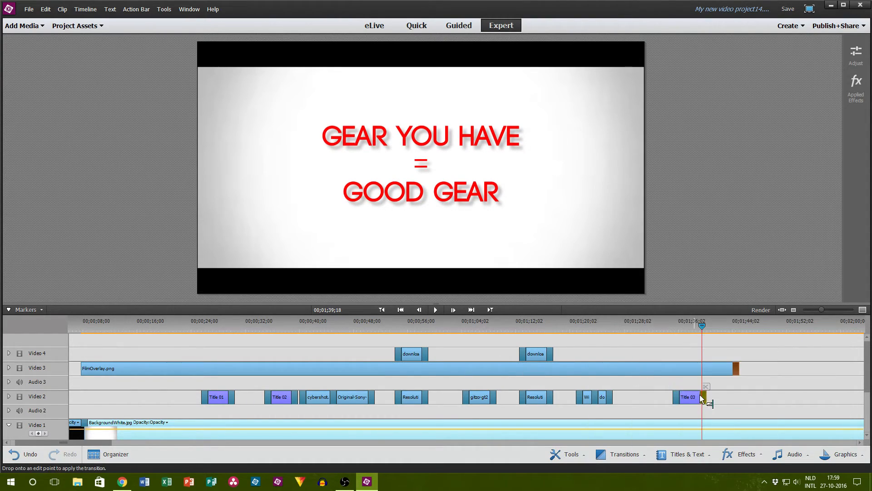
{"action": "left_click", "coordinate": [810, 406]}
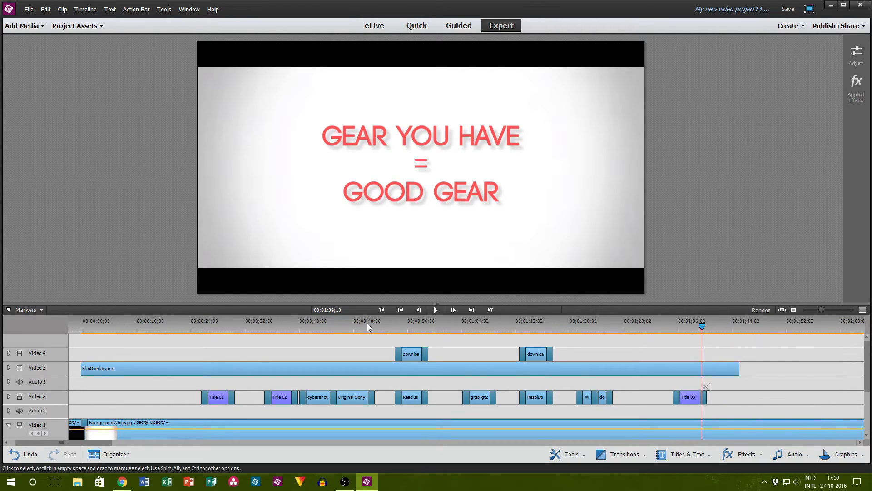
Step: Add a default text title on Video 2 at 00;01;50;19 and set its text colour to red
{"action": "left_click", "coordinate": [438, 308]}
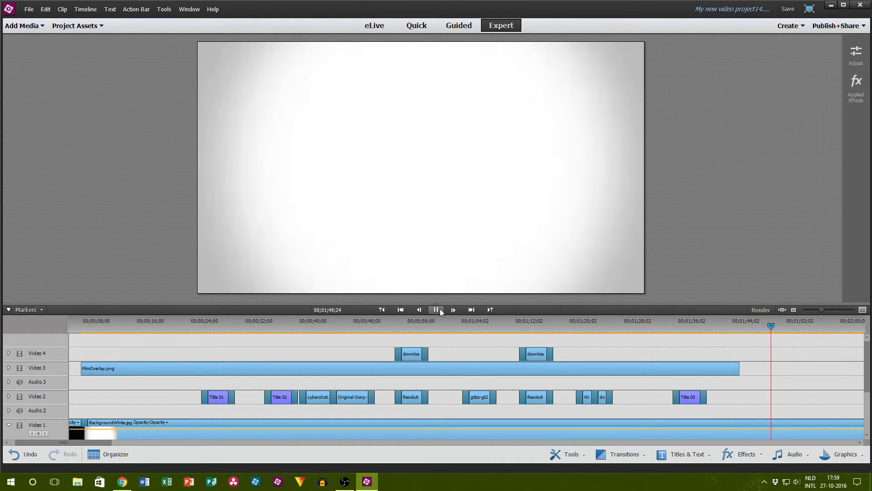
{"action": "left_click", "coordinate": [440, 309]}
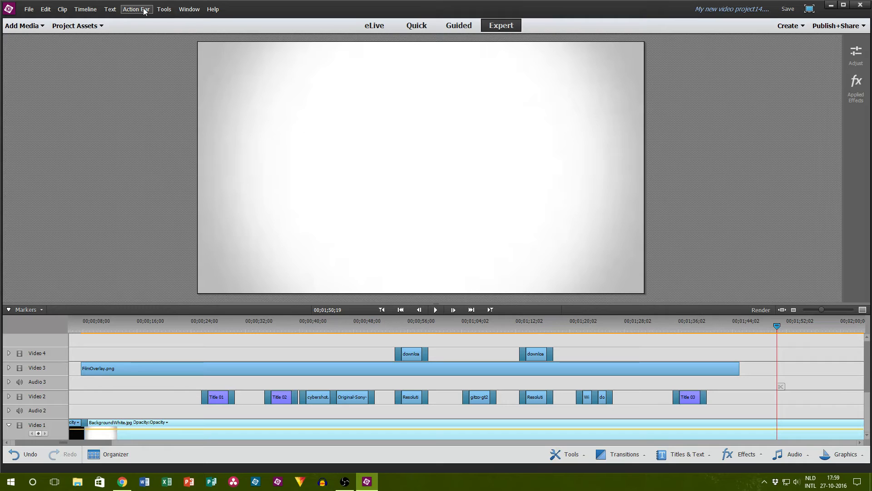
{"action": "left_click", "coordinate": [110, 9]}
{"action": "mouse_move", "coordinate": [140, 23]}
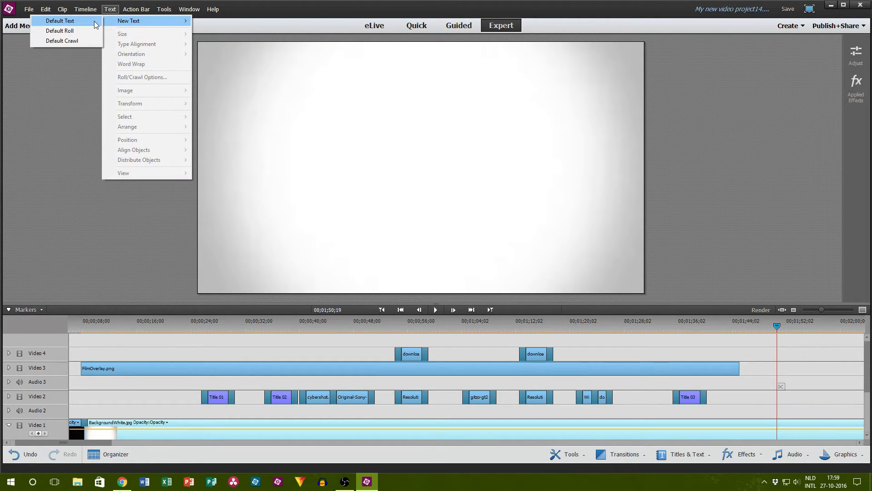
{"action": "left_click", "coordinate": [94, 20]}
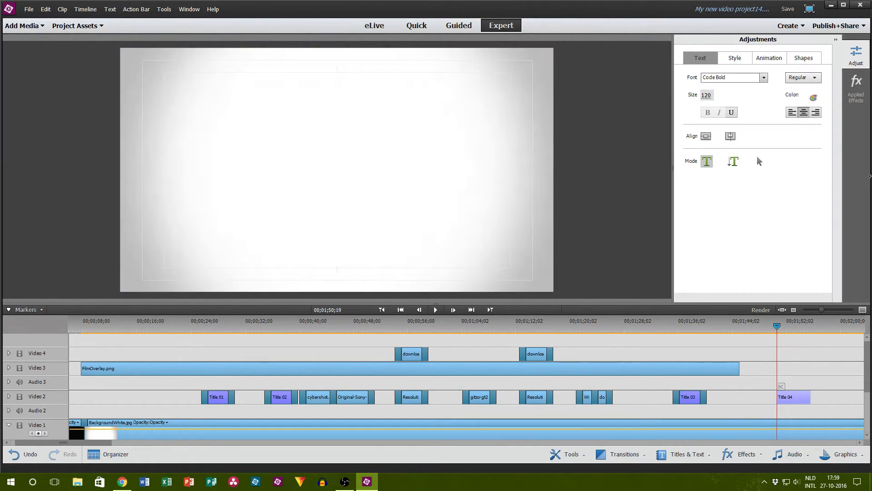
{"action": "left_click", "coordinate": [813, 97]}
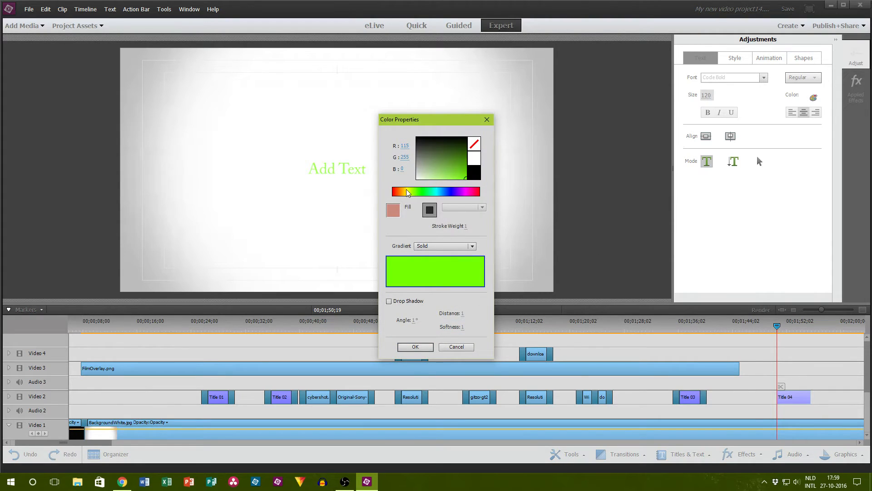
{"action": "left_click_drag", "start_coordinate": [408, 192], "coordinate": [347, 289]}
{"action": "left_click", "coordinate": [414, 347]}
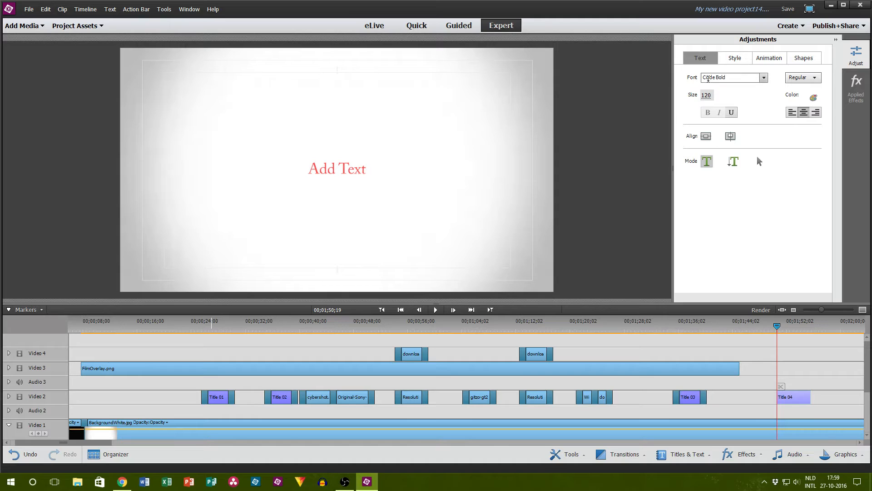
Step: Set the new title's font to Code Bold and replace its placeholder text with "OVER 6 YEARS TO GET IT"
{"action": "left_click", "coordinate": [337, 163]}
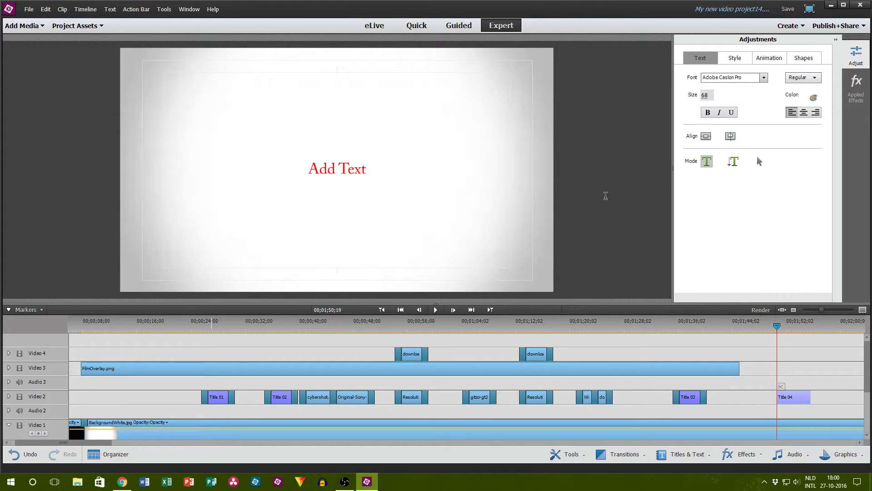
{"action": "left_click", "coordinate": [717, 77]}
{"action": "type", "text": "Code Bold"}
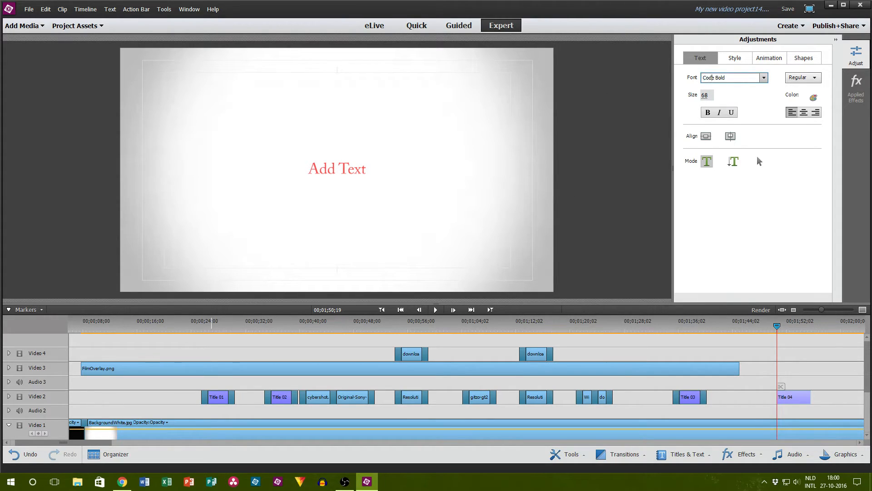
{"action": "key", "text": "Return"}
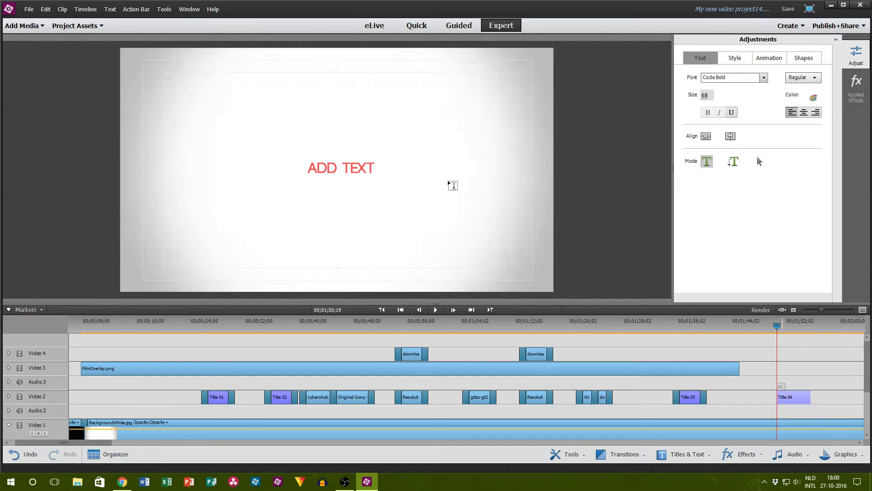
{"action": "type", "text": "OVER 6"}
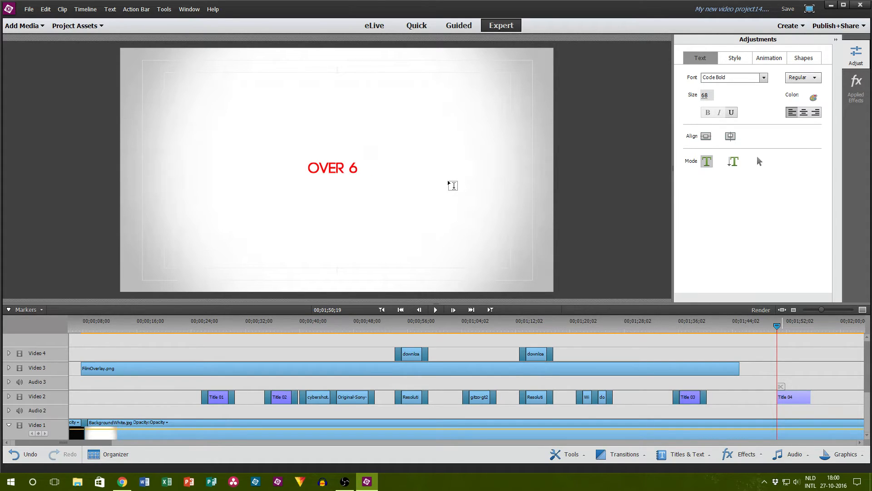
{"action": "type", "text": " YEARS TO"}
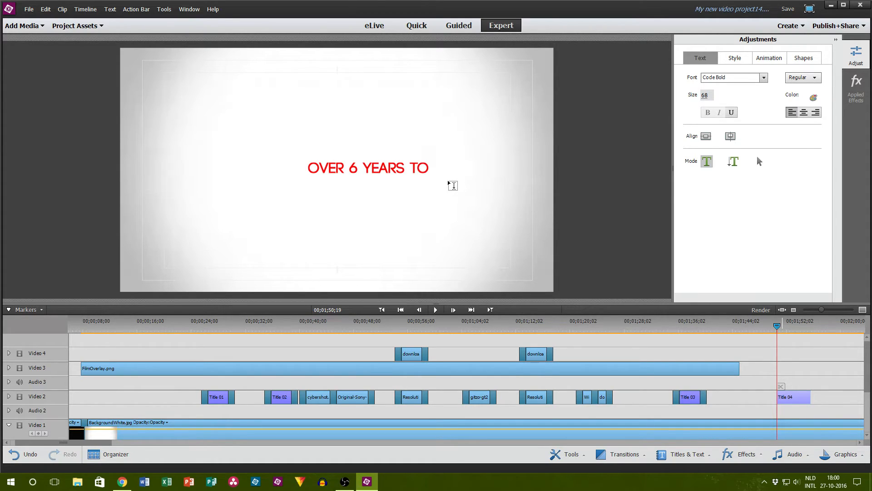
{"action": "type", "text": " GET IT"}
Step: Set the title's font size to 130 and centre the text horizontally and vertically in the frame
{"action": "left_click", "coordinate": [731, 77]}
{"action": "left_click", "coordinate": [707, 94]}
{"action": "type", "text": "100"}
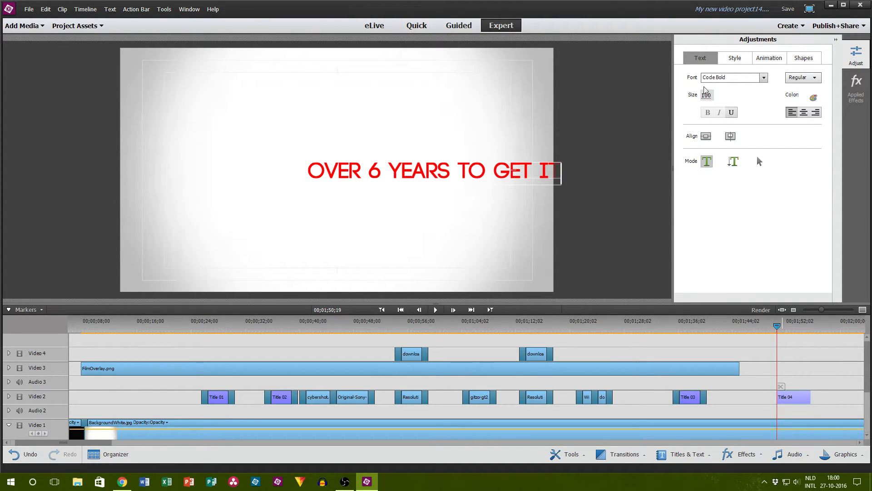
{"action": "left_click", "coordinate": [707, 94]}
{"action": "type", "text": "130"}
{"action": "left_click", "coordinate": [706, 136]}
{"action": "left_click", "coordinate": [730, 136]}
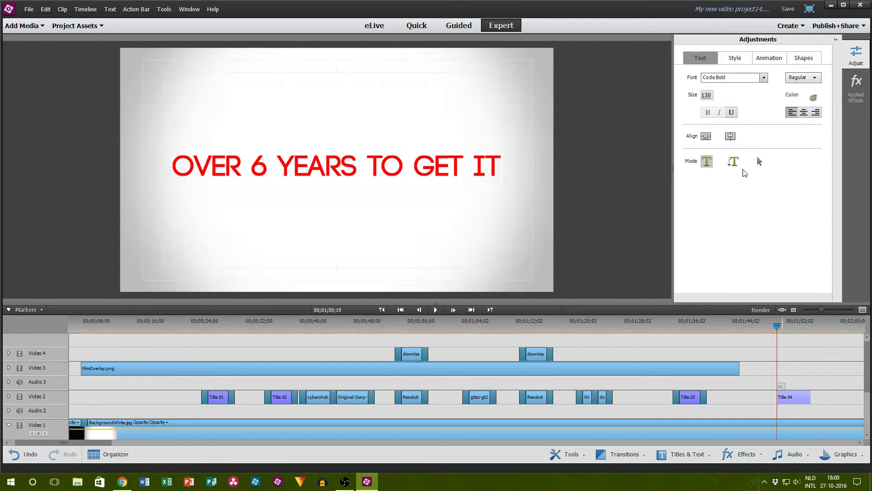
{"action": "left_click", "coordinate": [861, 77]}
{"action": "right_click", "coordinate": [778, 107]}
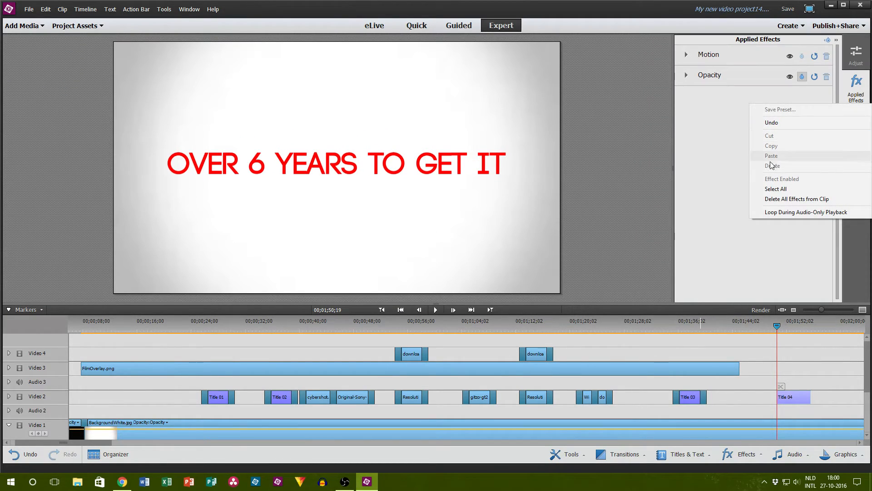
{"action": "right_click", "coordinate": [713, 145]}
{"action": "left_click", "coordinate": [783, 94]}
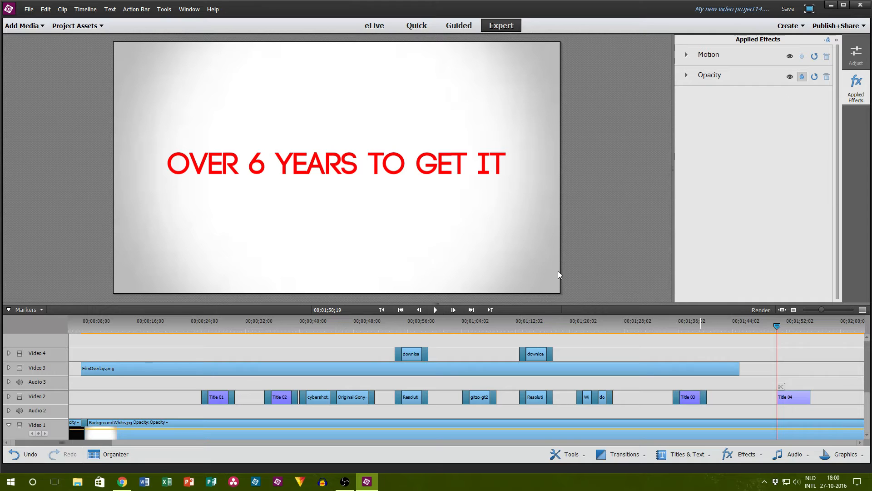
Step: Copy the Drop Shadow effect from the "Gear You Have = Good Gear" title
{"action": "left_click", "coordinate": [689, 326]}
{"action": "left_click", "coordinate": [686, 398]}
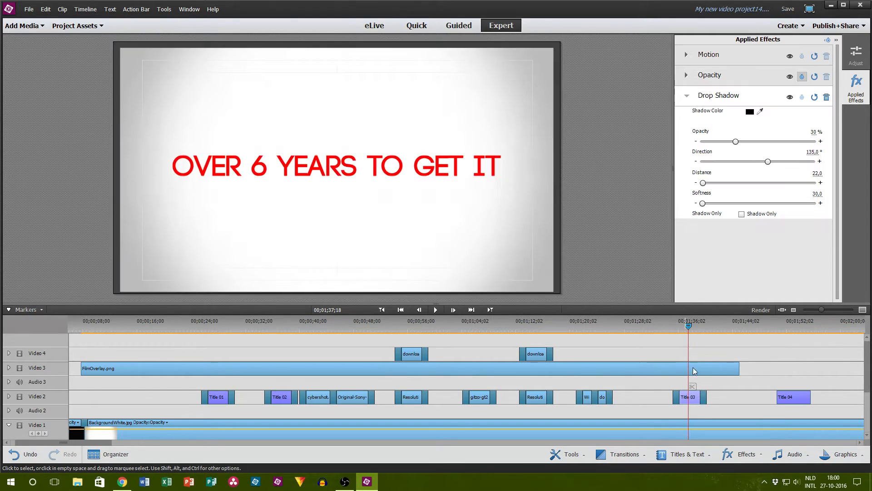
{"action": "right_click", "coordinate": [725, 98]}
{"action": "left_click", "coordinate": [749, 140]}
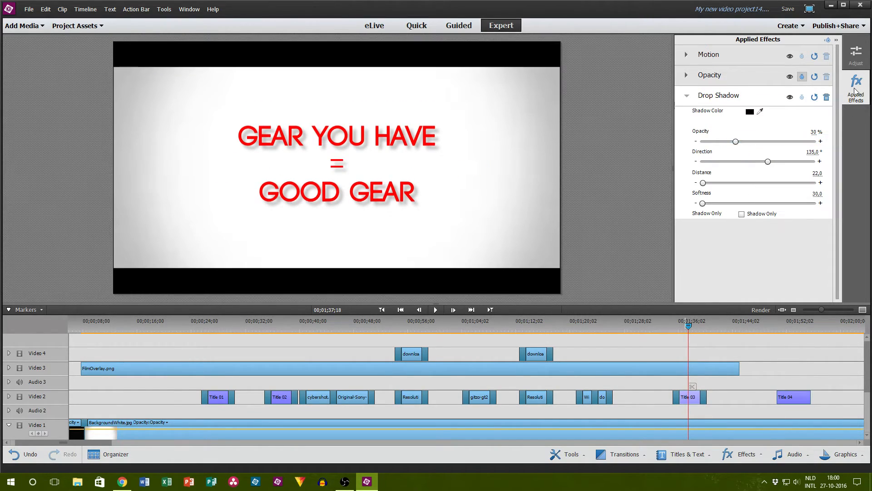
Step: Paste the Drop Shadow effect onto the "Over 6 Years to Get It" title and preview it at 00;01;52;15
{"action": "left_click", "coordinate": [854, 87]}
{"action": "left_click", "coordinate": [786, 398]}
{"action": "left_click", "coordinate": [856, 86]}
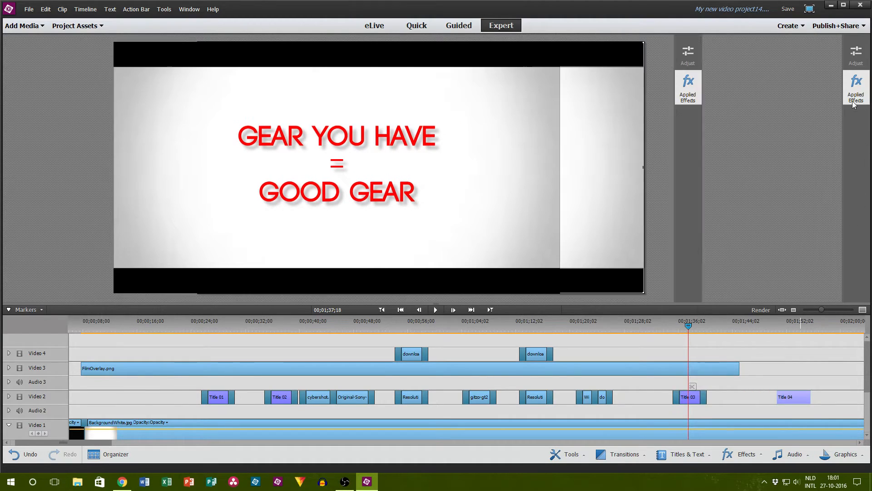
{"action": "right_click", "coordinate": [768, 184]}
{"action": "left_click", "coordinate": [771, 235]}
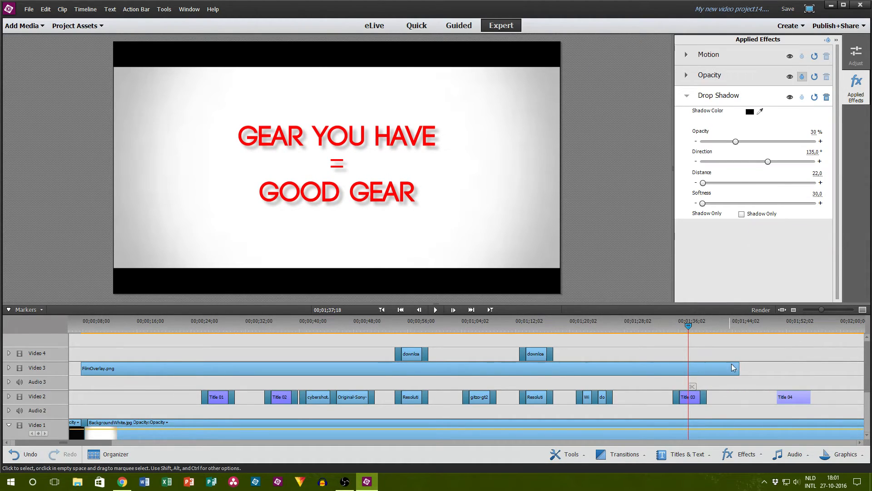
{"action": "left_click", "coordinate": [789, 322]}
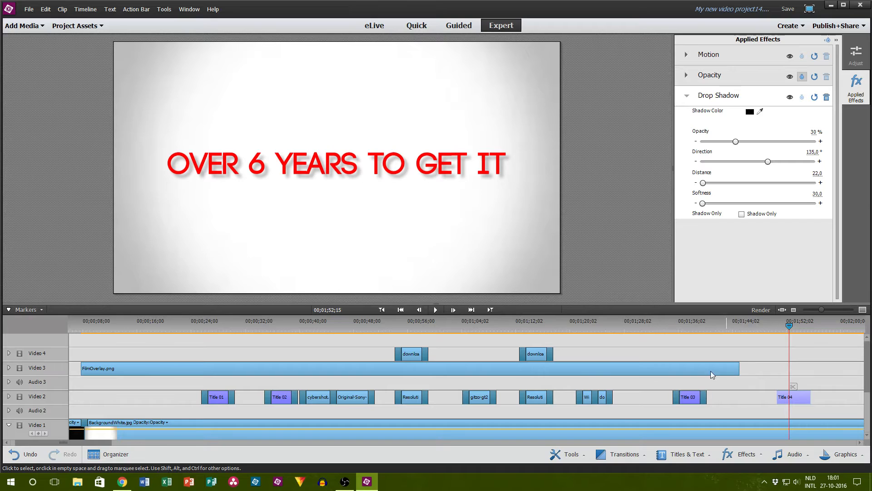
Step: Extend the FilmOverlay.png clip on Video 3 to the end of the white background clip on Video 1
{"action": "left_click", "coordinate": [180, 441]}
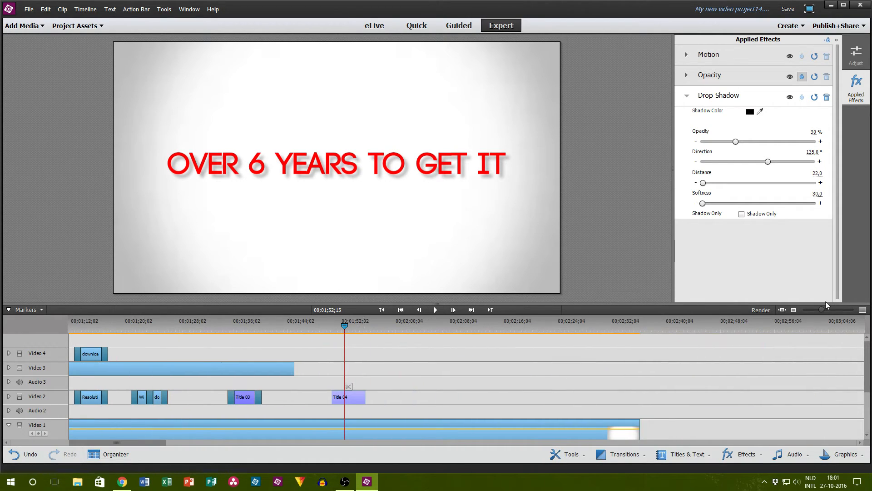
{"action": "left_click_drag", "start_coordinate": [294, 367], "coordinate": [713, 372]}
{"action": "scroll", "coordinate": [712, 373], "scroll_direction": "down", "scroll_amount": 3}
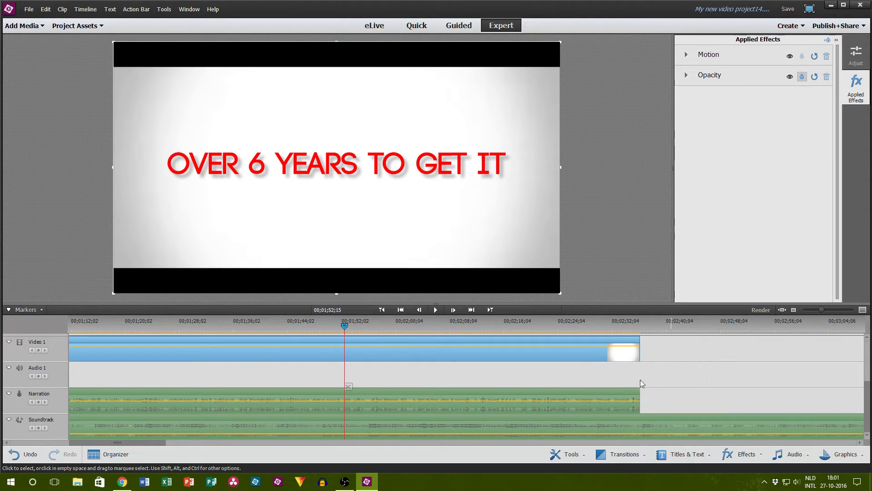
{"action": "scroll", "coordinate": [595, 402], "scroll_direction": "up", "scroll_amount": 3}
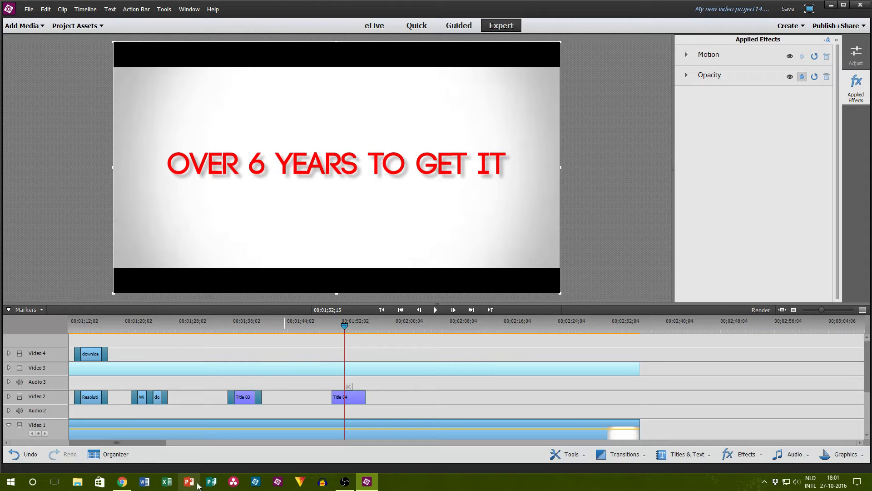
Step: Apply a Film Dissolve transition to the start of the "Over 6 Years to Get It" title
{"action": "left_click", "coordinate": [621, 454]}
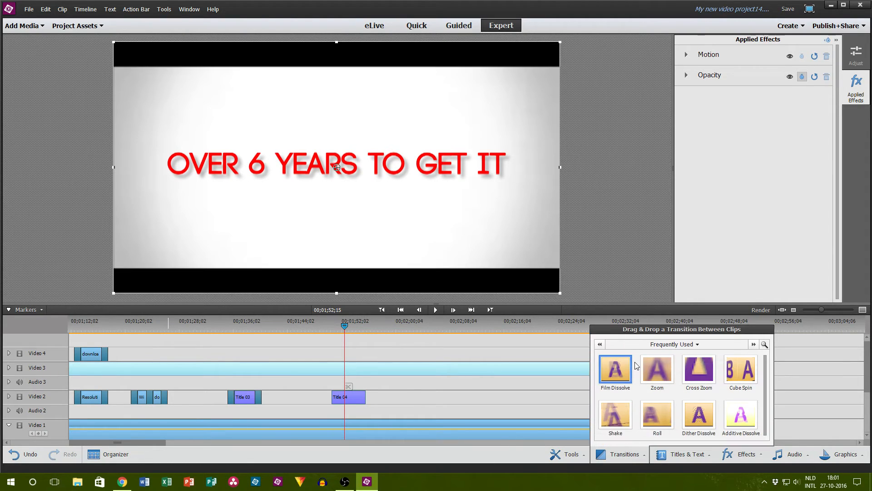
{"action": "left_click_drag", "start_coordinate": [636, 366], "coordinate": [340, 398]}
{"action": "left_click", "coordinate": [436, 405]}
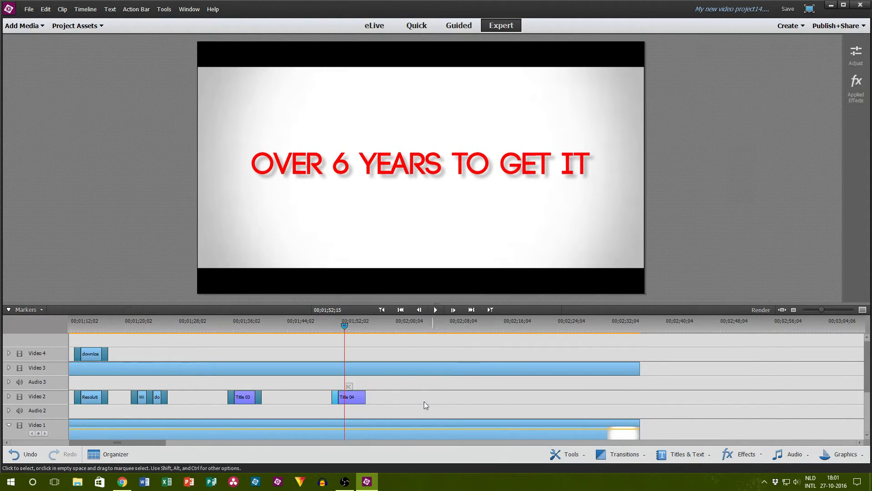
Step: Play the sequence from the start of the "Over 6 Years to Get It" title to check its timing against the narration
{"action": "left_click", "coordinate": [332, 321]}
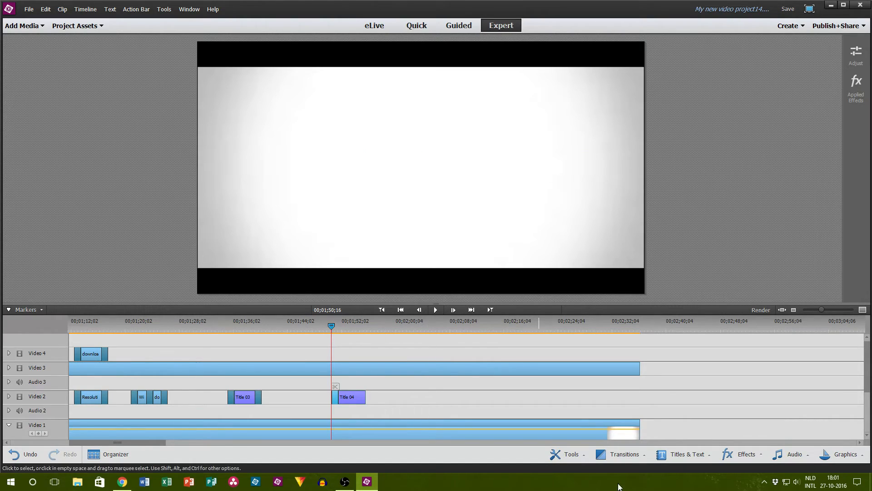
{"action": "scroll", "coordinate": [655, 386], "scroll_direction": "down", "scroll_amount": 3}
{"action": "scroll", "coordinate": [654, 383], "scroll_direction": "up", "scroll_amount": 2}
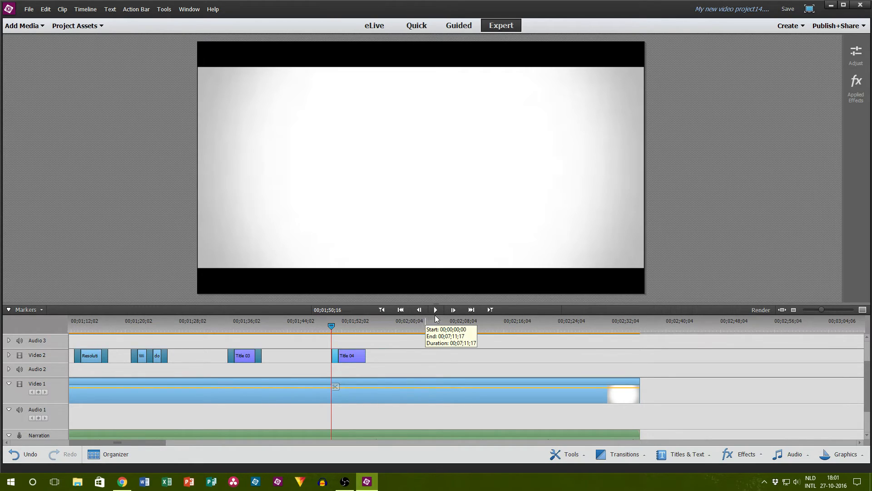
{"action": "scroll", "coordinate": [740, 370], "scroll_direction": "down", "scroll_amount": 3}
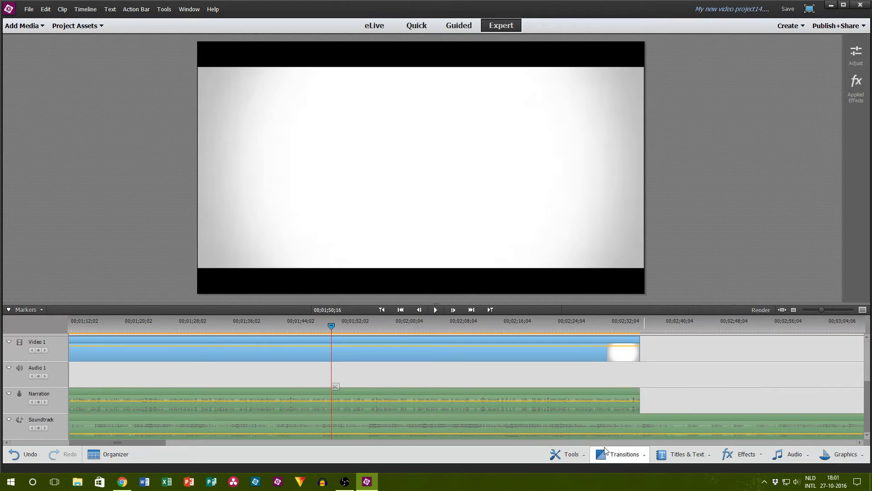
{"action": "scroll", "coordinate": [420, 348], "scroll_direction": "up", "scroll_amount": 1}
{"action": "scroll", "coordinate": [420, 348], "scroll_direction": "up", "scroll_amount": 2}
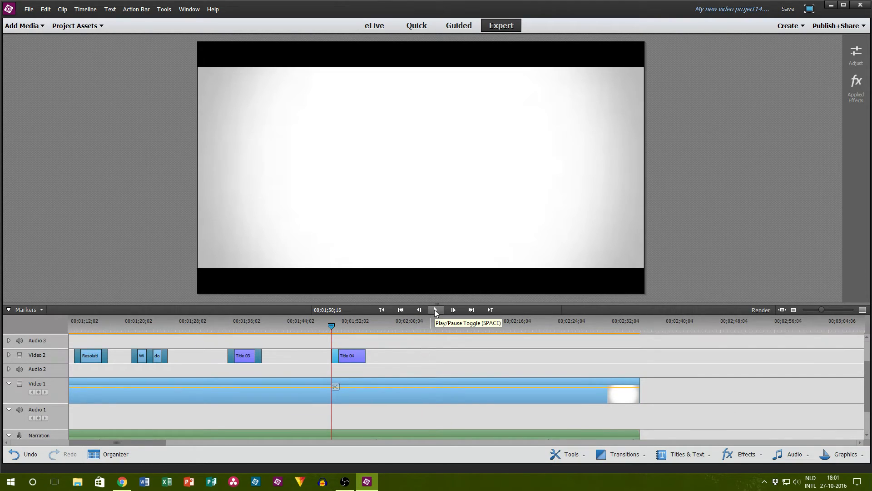
{"action": "left_click", "coordinate": [435, 310]}
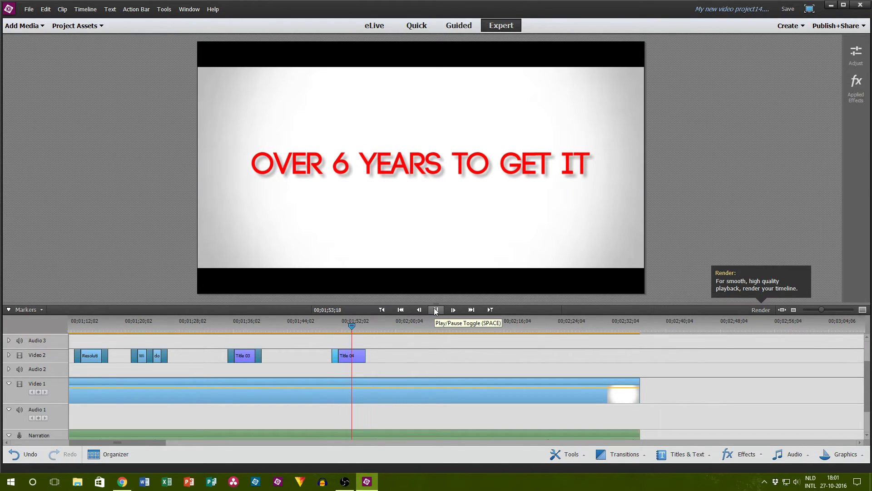
{"action": "left_click", "coordinate": [436, 311]}
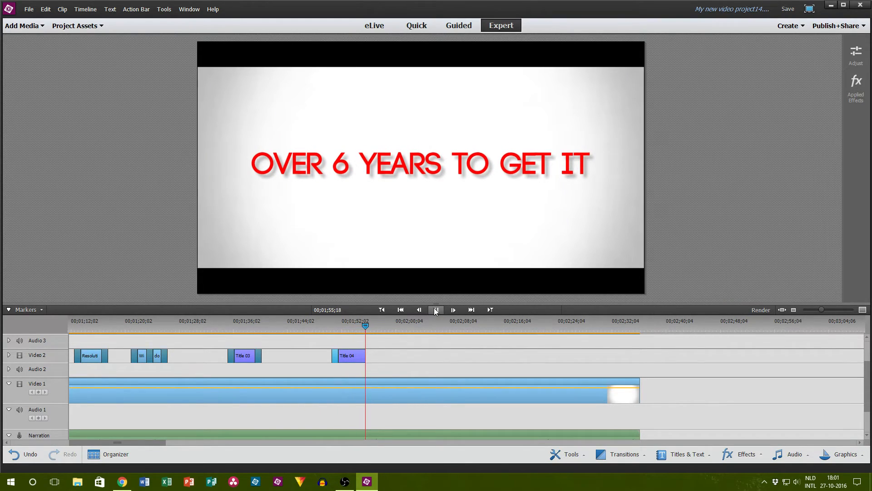
Step: Apply a 1-second Film Dissolve transition to the end of the "Over 6 Years to Get It" title
{"action": "left_click", "coordinate": [682, 453]}
{"action": "left_click", "coordinate": [623, 454]}
{"action": "left_click_drag", "start_coordinate": [615, 370], "coordinate": [365, 359]}
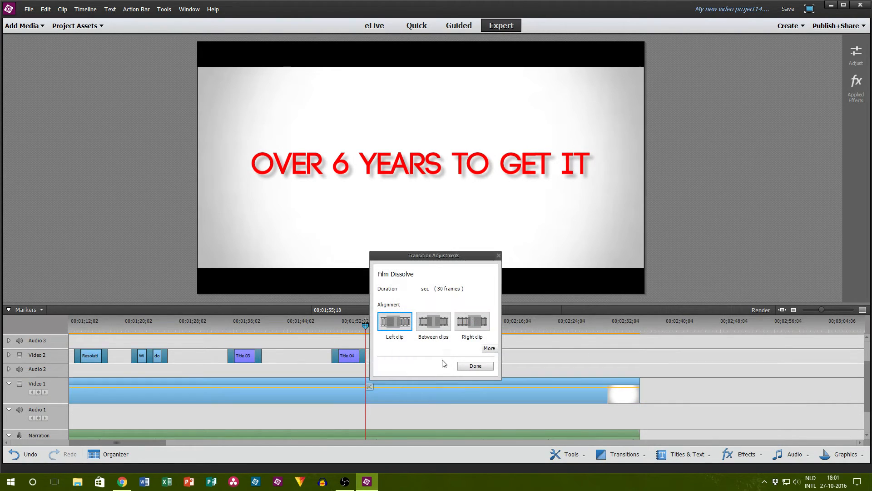
{"action": "left_click", "coordinate": [474, 367]}
Step: Play the sequence from 00;01;53;26 and stop at 00;02;15;25, where the narration calls for the next image
{"action": "left_click", "coordinate": [354, 326]}
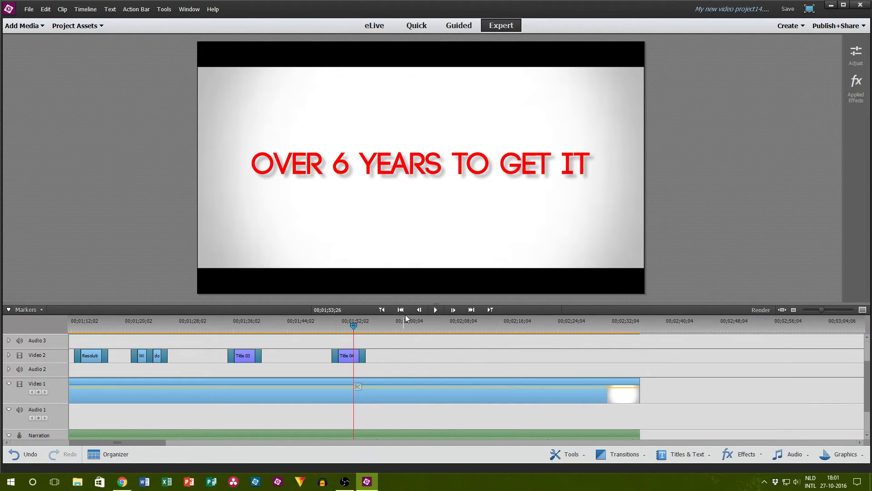
{"action": "left_click", "coordinate": [429, 311]}
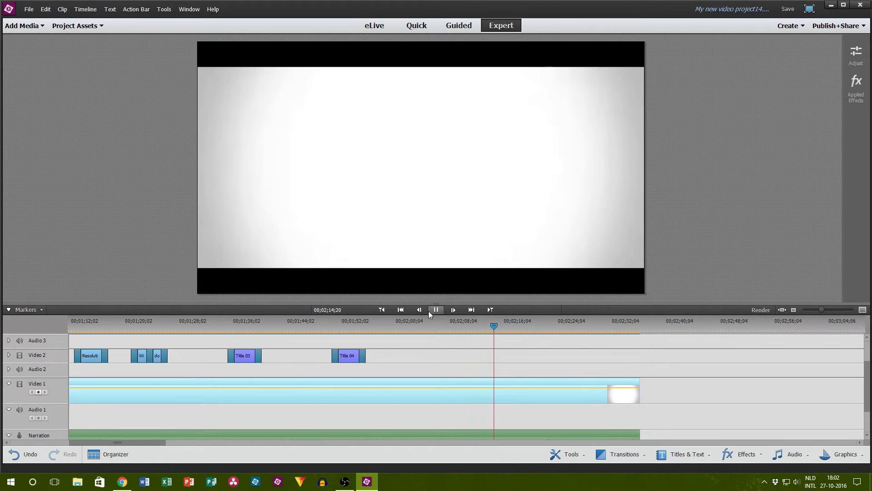
{"action": "left_click", "coordinate": [430, 310]}
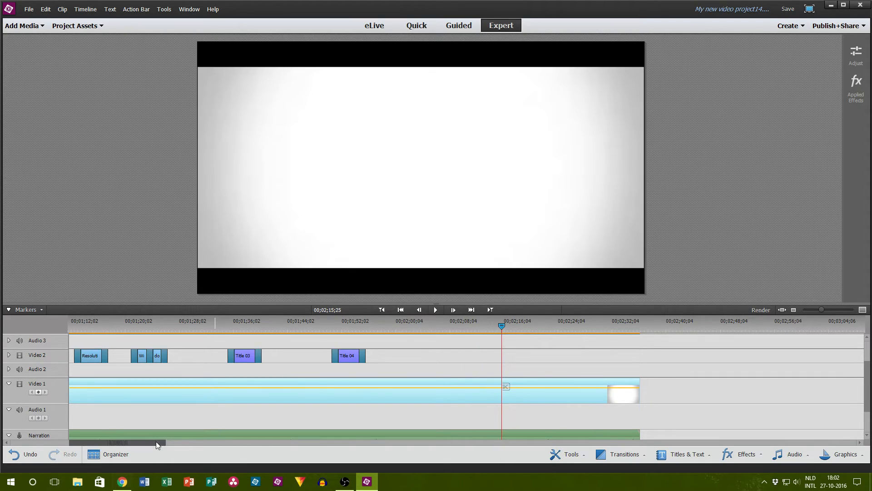
Step: Switch to Chrome and read the chat on the YouTube live dashboard
{"action": "left_click", "coordinate": [121, 481]}
{"action": "scroll", "coordinate": [566, 302], "scroll_direction": "down", "scroll_amount": 1}
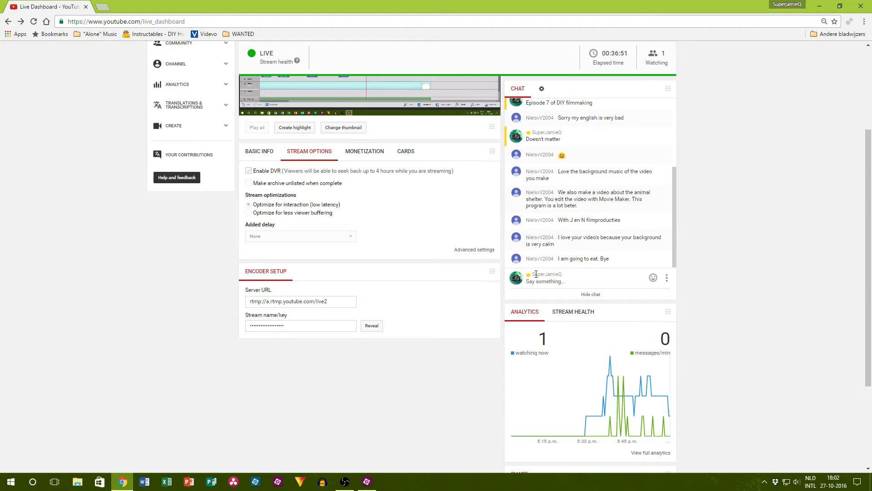
{"action": "scroll", "coordinate": [54, 218], "scroll_direction": "up", "scroll_amount": 3}
Step: Search Google for "write shoot" in a new browser tab and browse the image results for a suitable filmmaking picture
{"action": "left_click", "coordinate": [101, 6]}
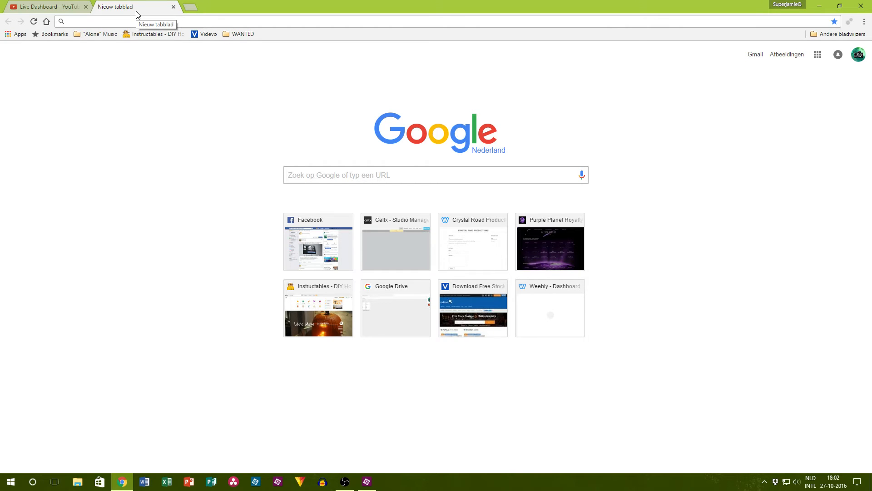
{"action": "type", "text": "wri"}
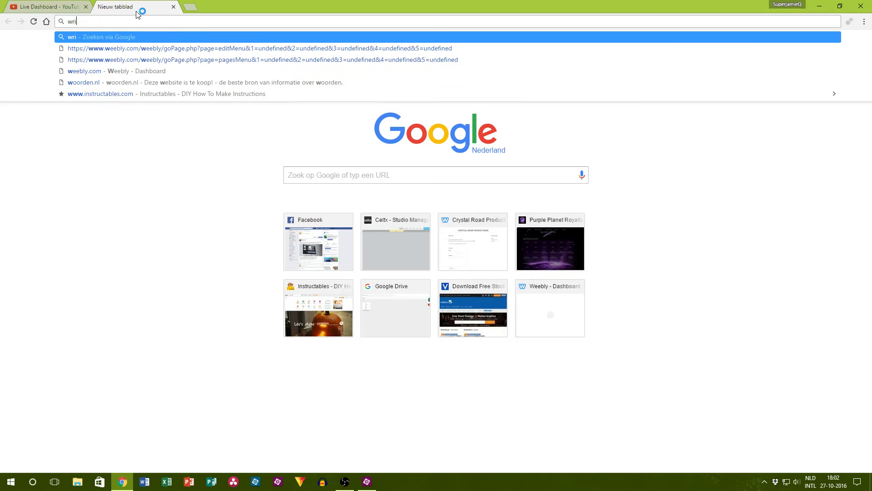
{"action": "type", "text": "te shoot"}
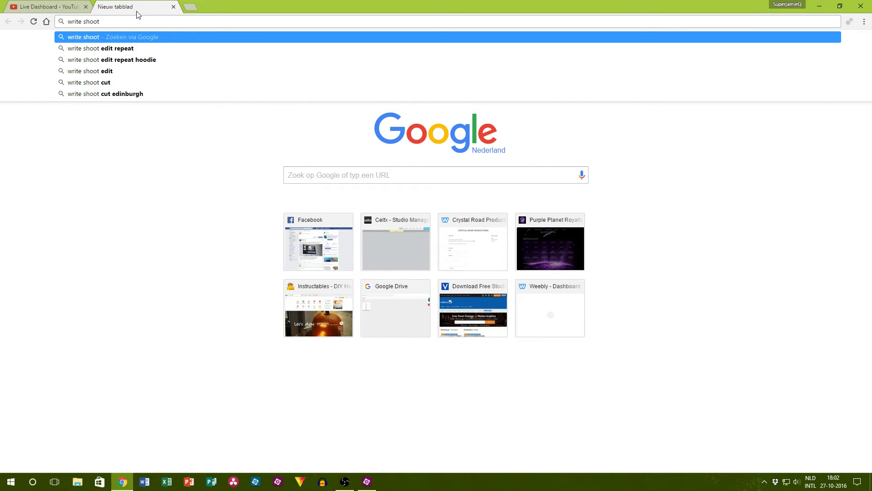
{"action": "key", "text": "Return"}
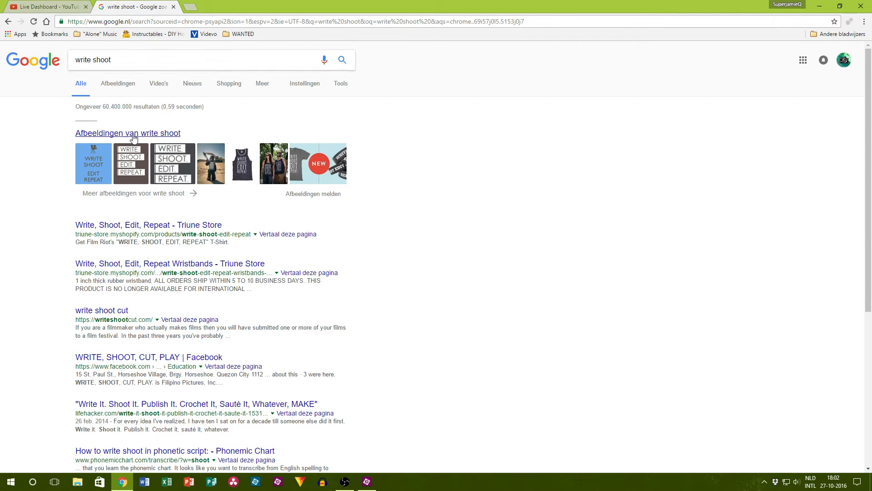
{"action": "left_click", "coordinate": [135, 155]}
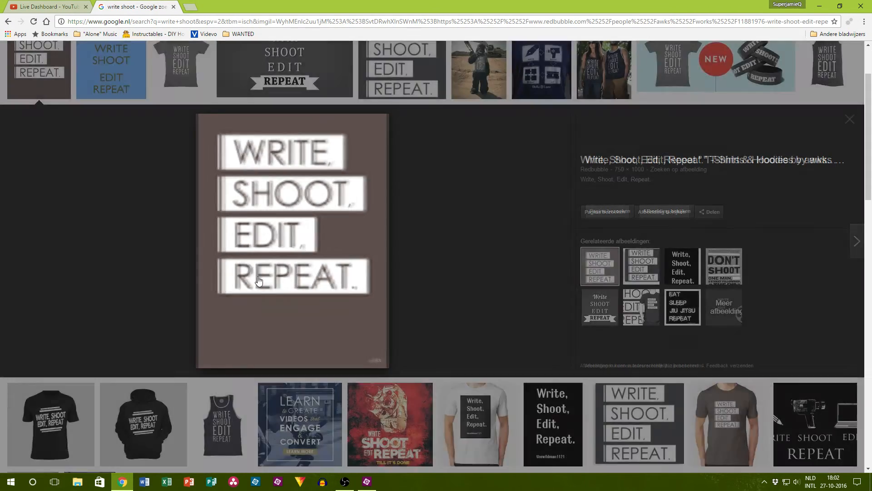
{"action": "scroll", "coordinate": [298, 294], "scroll_direction": "up", "scroll_amount": 2}
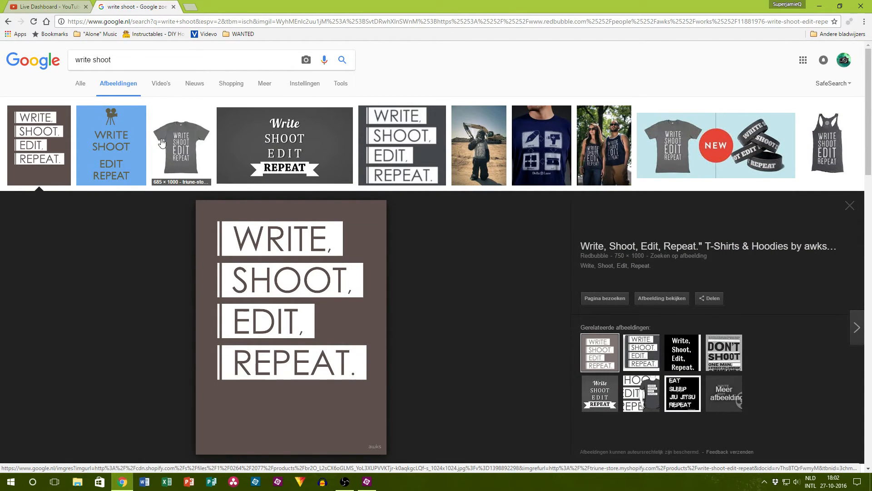
{"action": "left_click", "coordinate": [720, 149]}
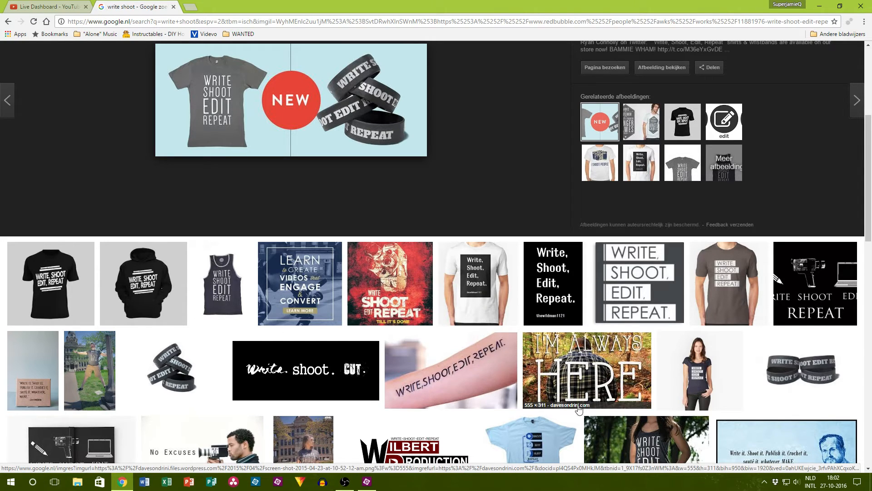
{"action": "scroll", "coordinate": [594, 366], "scroll_direction": "down", "scroll_amount": 4}
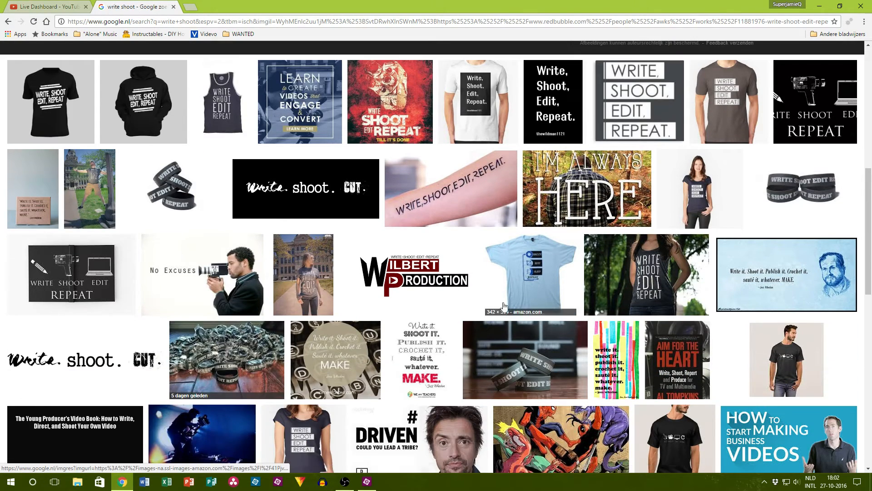
{"action": "scroll", "coordinate": [133, 203], "scroll_direction": "up", "scroll_amount": 4}
{"action": "scroll", "coordinate": [134, 203], "scroll_direction": "up", "scroll_amount": 5}
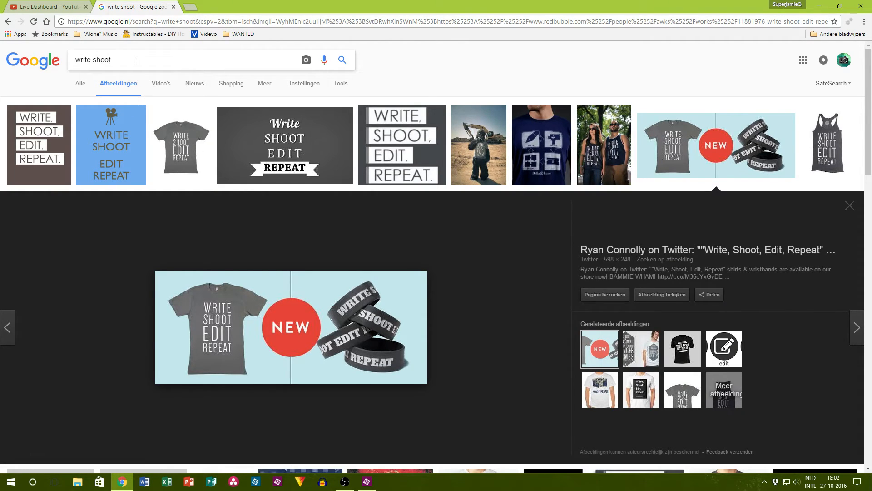
Step: Refine the image search to "write shoot edit repeat" and open the 1920 × 1080 green wallpaper with the film reel
{"action": "type", "text": "ed"}
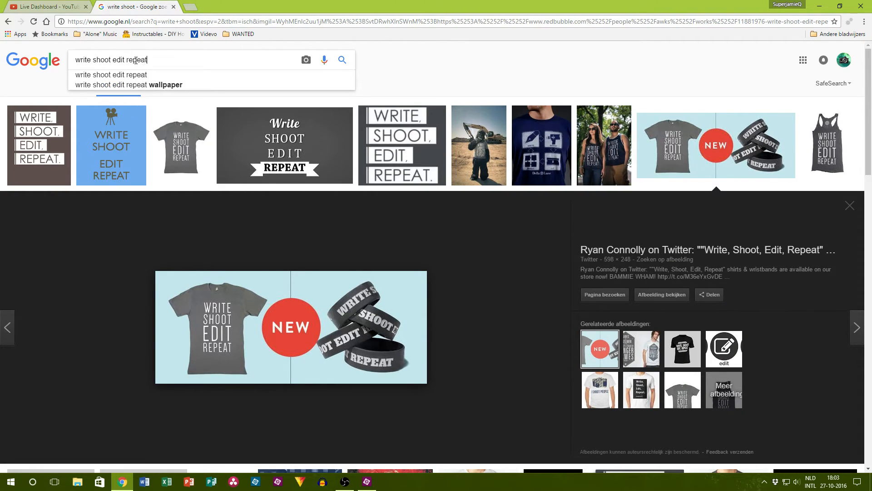
{"action": "type", "text": "it repeat"}
{"action": "key", "text": "Return"}
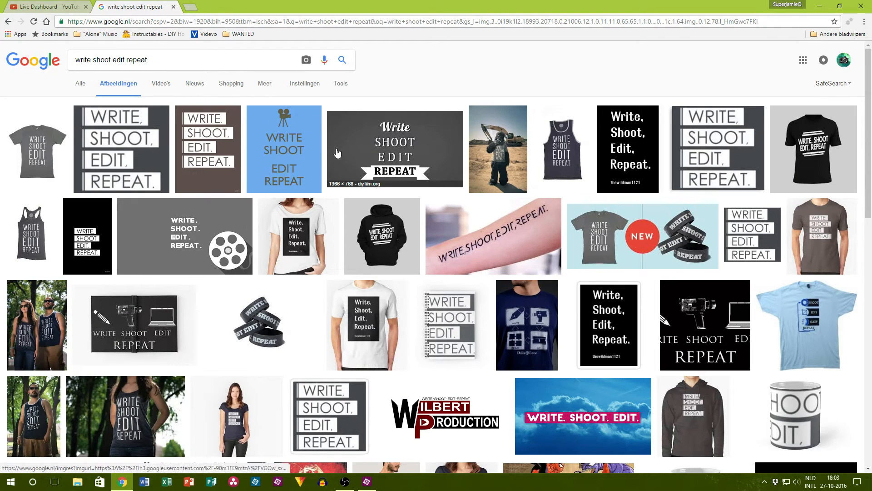
{"action": "scroll", "coordinate": [337, 153], "scroll_direction": "down", "scroll_amount": 9}
{"action": "scroll", "coordinate": [716, 410], "scroll_direction": "down", "scroll_amount": 1}
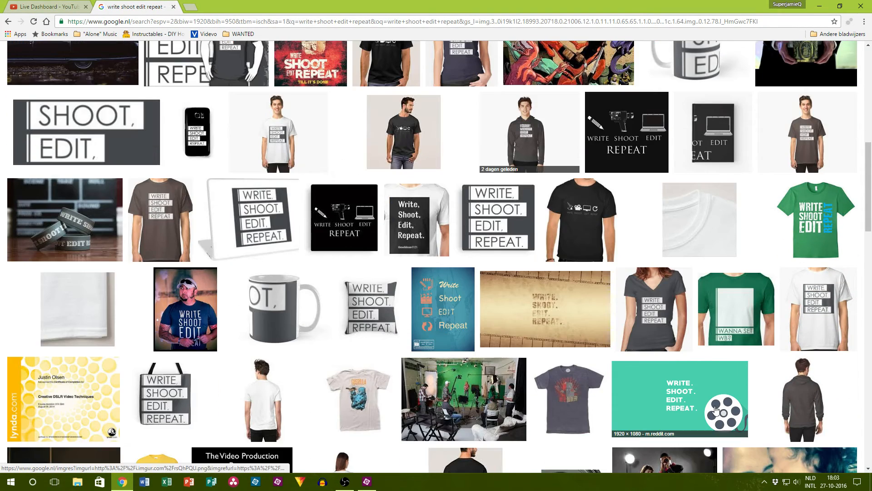
{"action": "left_click", "coordinate": [716, 410]}
Step: Save the green film-reel wallpaper as rsQhPQU.png in the 007-ExpensiveGear folder
{"action": "right_click", "coordinate": [342, 280]}
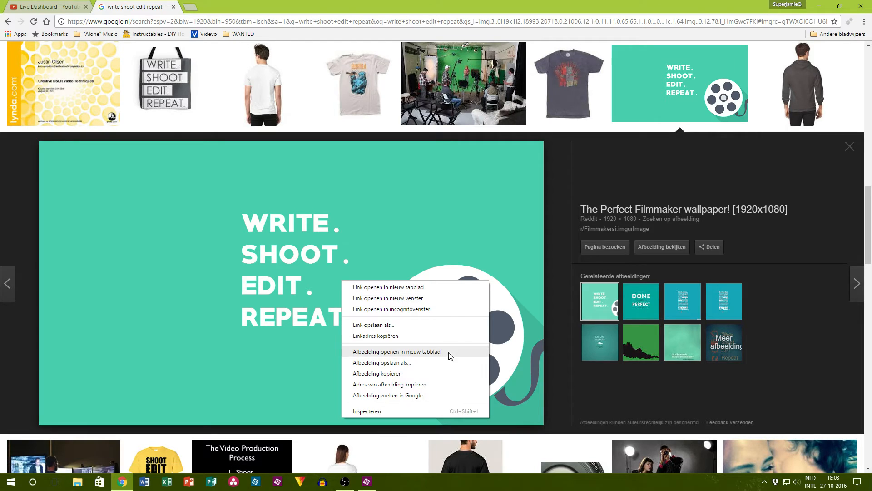
{"action": "left_click", "coordinate": [416, 363]}
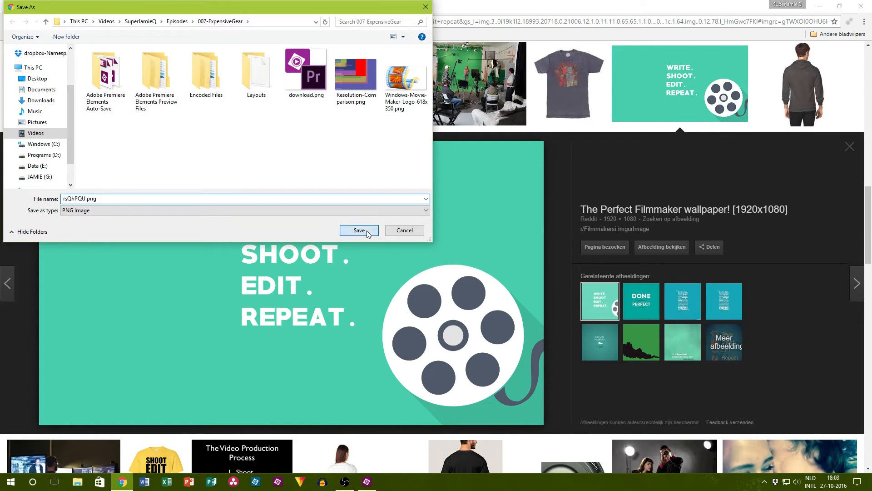
{"action": "left_click", "coordinate": [367, 232]}
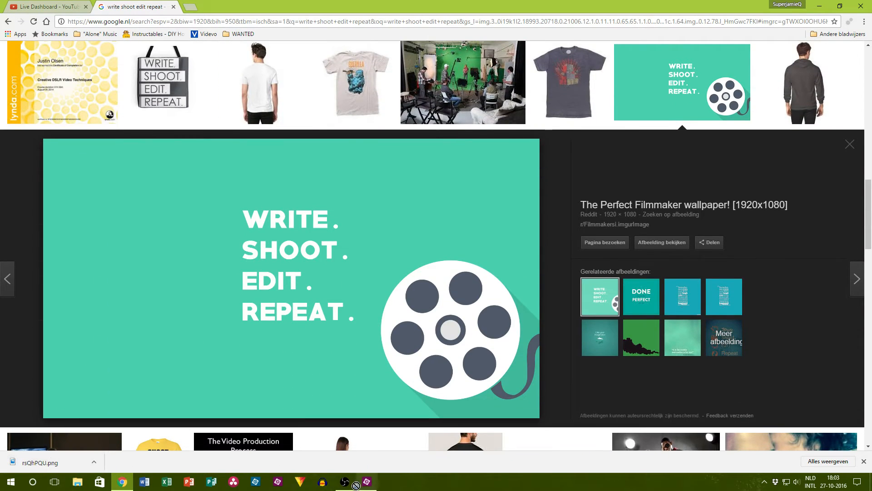
Step: Switch to Premiere Elements, place rsQhPQU.png on Video 2 at 00;02;15;25 and remove its Videomerge effect
{"action": "left_click_drag", "start_coordinate": [356, 485], "coordinate": [502, 359]}
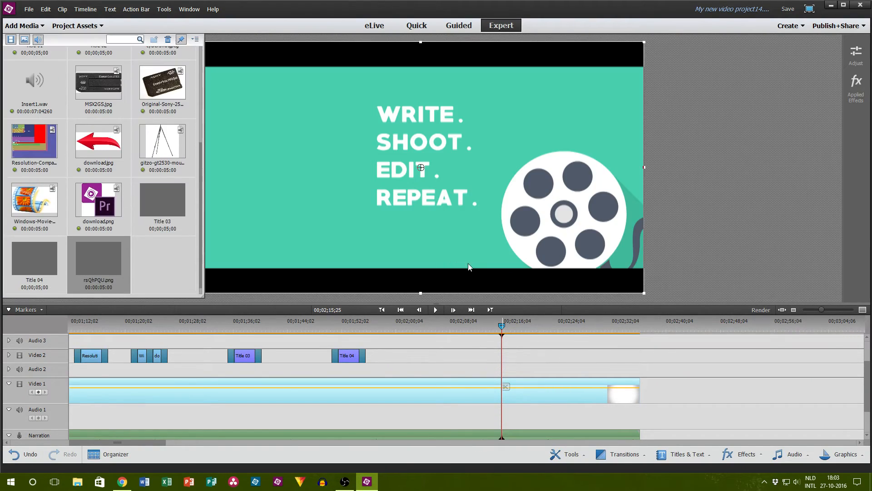
{"action": "left_click", "coordinate": [83, 29]}
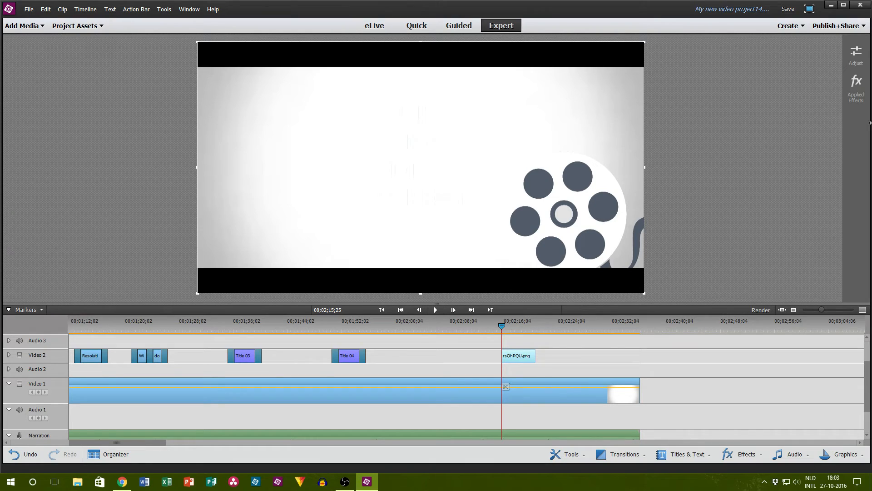
{"action": "left_click", "coordinate": [856, 87]}
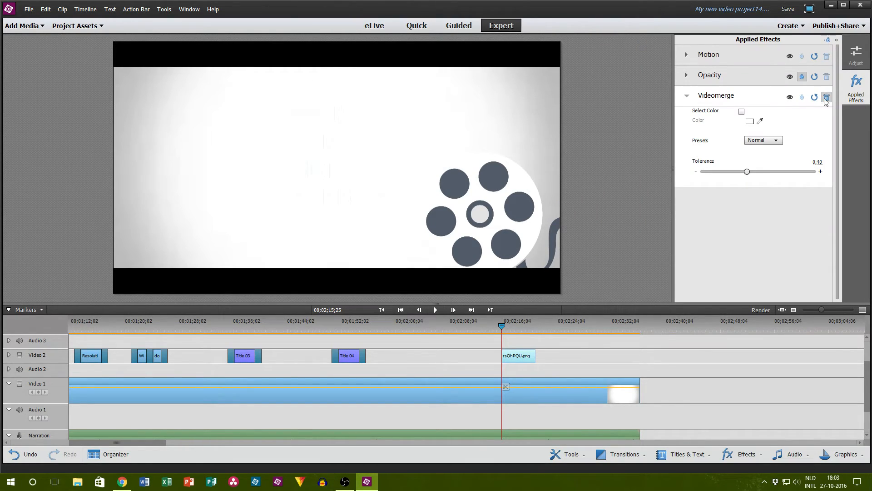
{"action": "left_click", "coordinate": [827, 97]}
{"action": "left_click", "coordinate": [856, 88]}
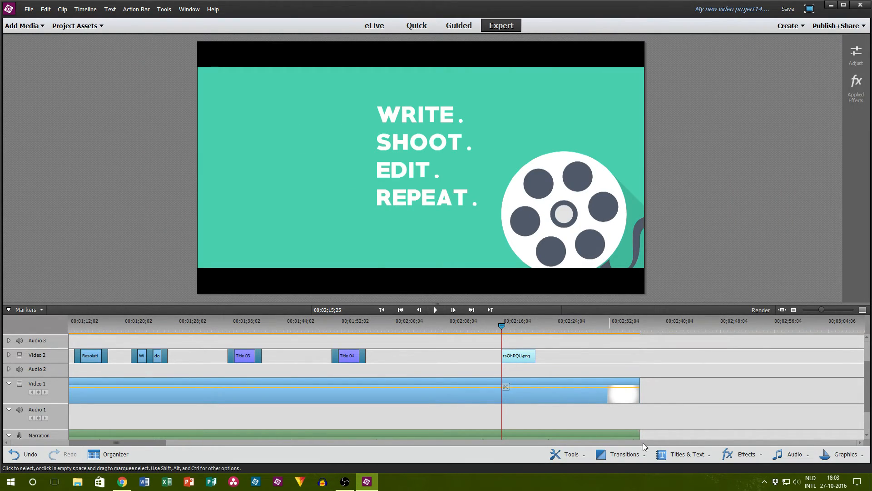
Step: Apply 1-second Film Dissolve transitions to the start and end of the rsQhPQU.png clip on Video 2
{"action": "left_click", "coordinate": [741, 454]}
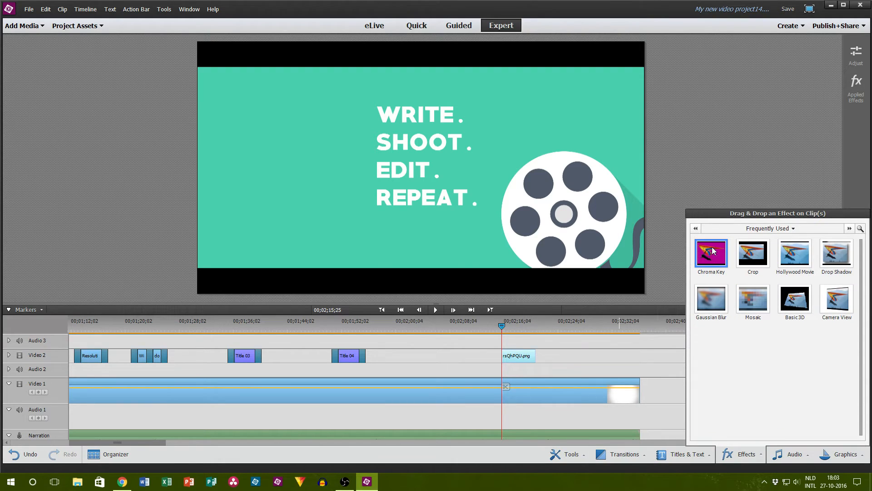
{"action": "left_click", "coordinate": [620, 454]}
{"action": "left_click_drag", "start_coordinate": [615, 413], "coordinate": [513, 358]}
{"action": "left_click", "coordinate": [625, 365]}
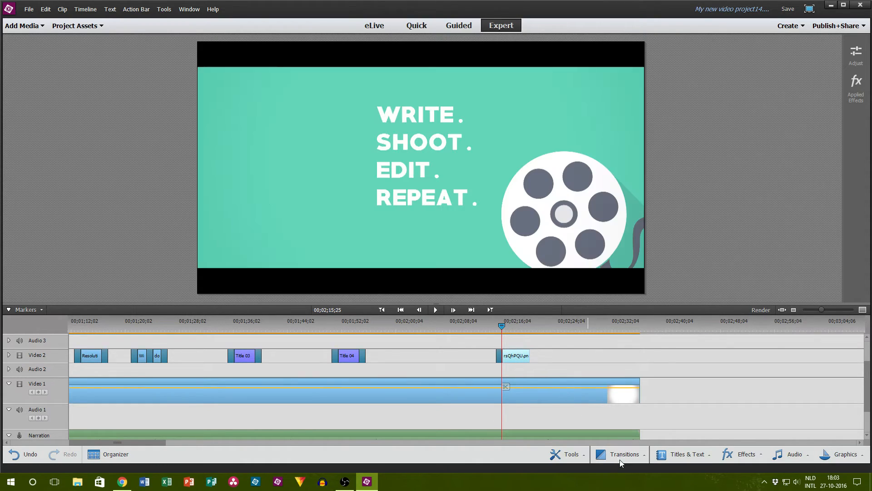
{"action": "left_click", "coordinate": [610, 454]}
{"action": "left_click_drag", "start_coordinate": [618, 395], "coordinate": [523, 359]}
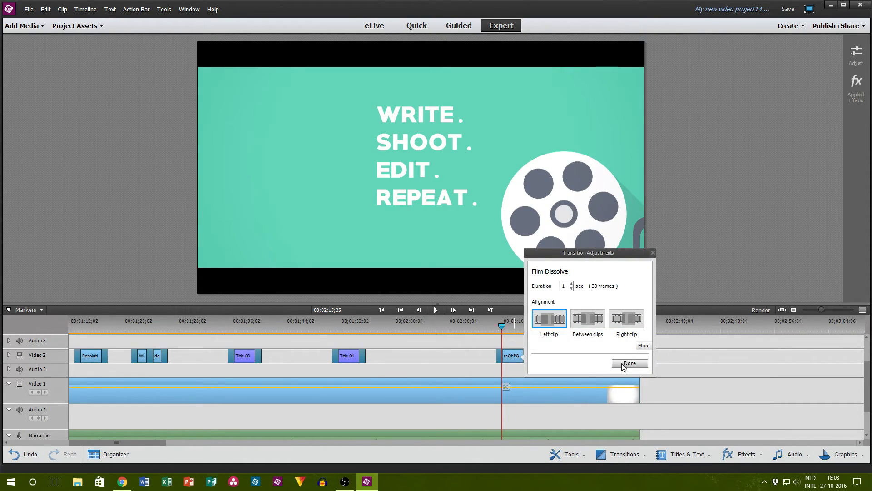
{"action": "left_click", "coordinate": [629, 363]}
Step: Preview the rsQhPQU.png clip up to 00;02;17;24 and trim its end slightly shorter
{"action": "left_click", "coordinate": [437, 309]}
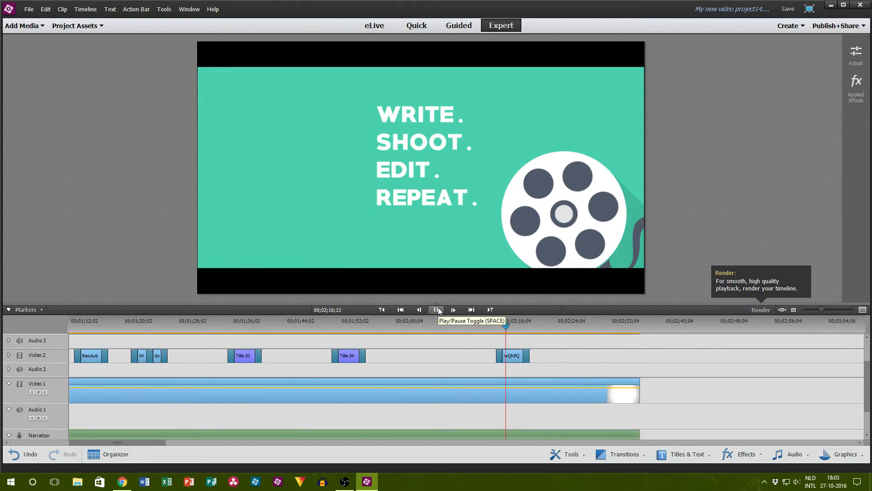
{"action": "left_click", "coordinate": [439, 311]}
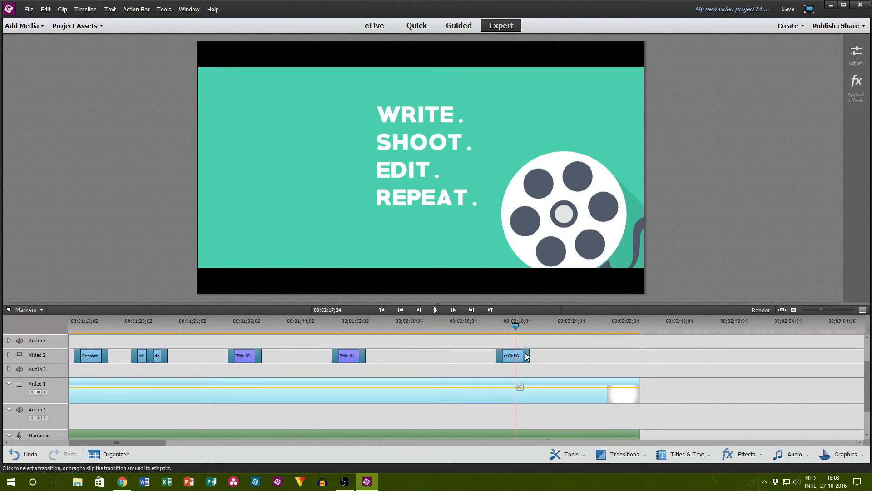
{"action": "left_click_drag", "start_coordinate": [528, 352], "coordinate": [522, 355]}
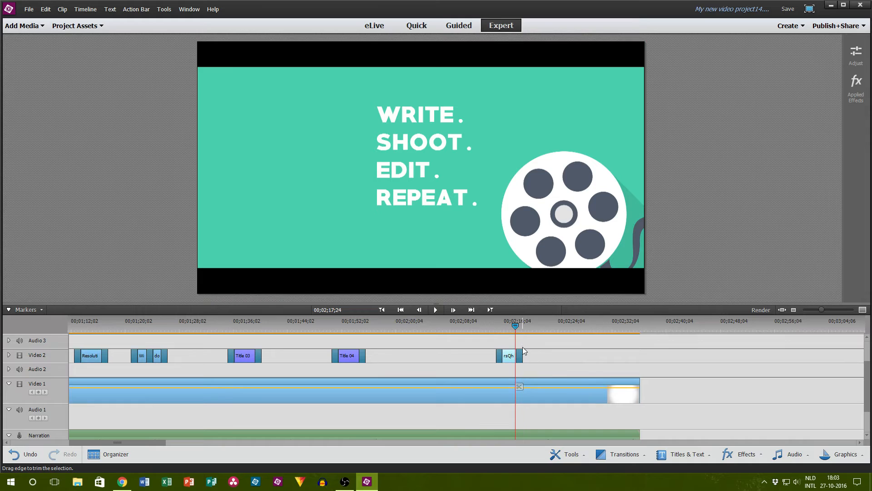
Step: Play the rest of the sequence past its last video clip, and return the playhead to the narration's end at 00;02;36;08
{"action": "left_click", "coordinate": [436, 309]}
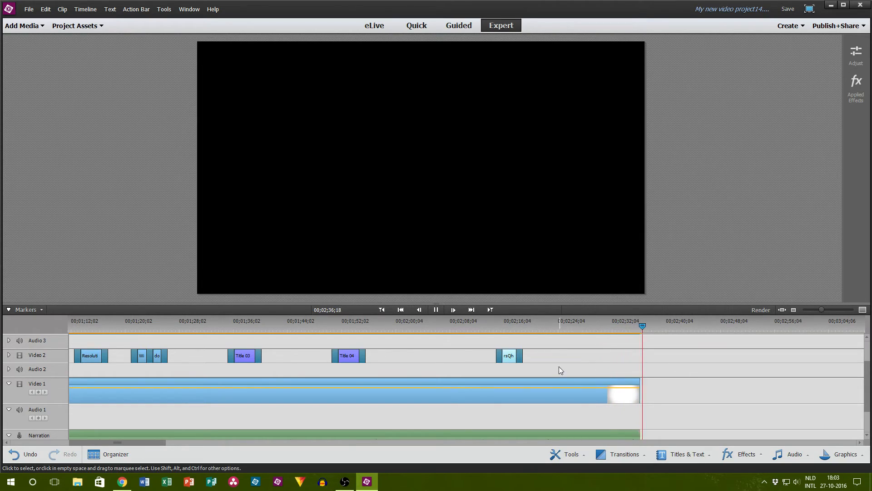
{"action": "scroll", "coordinate": [558, 366], "scroll_direction": "down", "scroll_amount": 3}
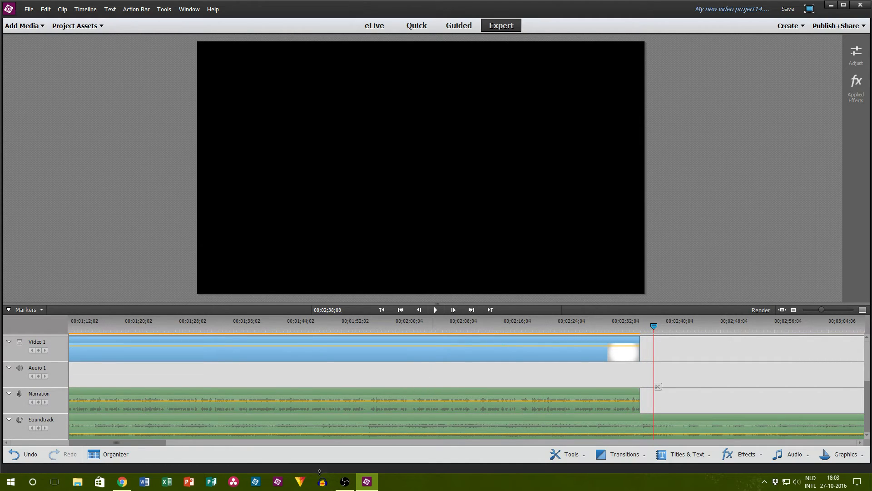
{"action": "left_click_drag", "start_coordinate": [139, 439], "coordinate": [183, 442]}
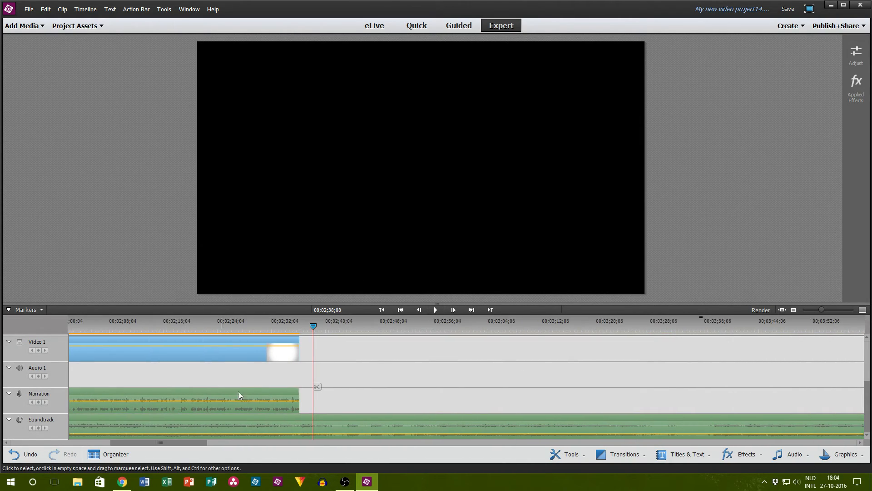
{"action": "key", "text": "Left"}
{"action": "key", "text": "Left"}
{"action": "key", "text": "Left"}
{"action": "key", "text": "Left"}
{"action": "key", "text": "Left"}
{"action": "key", "text": "Left"}
{"action": "key", "text": "Left"}
{"action": "key", "text": "Left"}
{"action": "key", "text": "Left"}
{"action": "key", "text": "Left"}
{"action": "key", "text": "Left"}
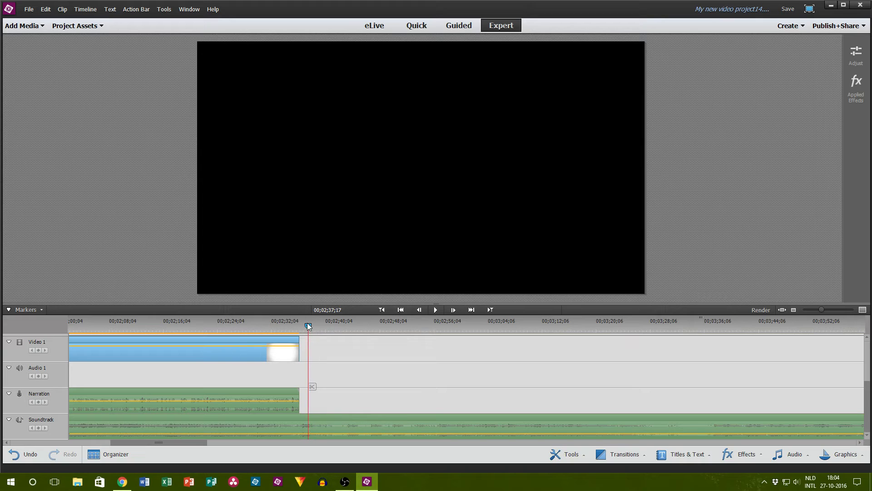
{"action": "key", "text": "Left"}
{"action": "key", "text": "Left"}
{"action": "key", "text": "Left"}
{"action": "key", "text": "Left"}
{"action": "key", "text": "Left"}
{"action": "key", "text": "Left"}
{"action": "key", "text": "Left"}
{"action": "key", "text": "Left"}
{"action": "key", "text": "Left"}
{"action": "key", "text": "Left"}
{"action": "key", "text": "Left"}
{"action": "key", "text": "Left"}
{"action": "key", "text": "Left"}
{"action": "key", "text": "Left"}
{"action": "key", "text": "Left"}
{"action": "key", "text": "Left"}
{"action": "key", "text": "Left"}
{"action": "key", "text": "Left"}
{"action": "key", "text": "Left"}
{"action": "key", "text": "Left"}
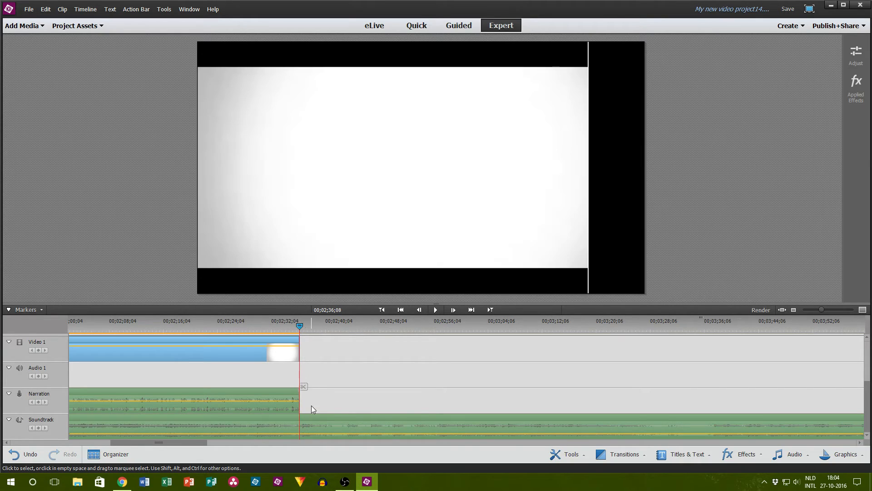
Step: Split Background1.mp3 on the Soundtrack track at 00;02;36;09, disable the part after the cut, and move the playhead back to 00;02;35;11
{"action": "key", "text": "Right"}
{"action": "left_click", "coordinate": [305, 428]}
{"action": "left_click", "coordinate": [303, 386]}
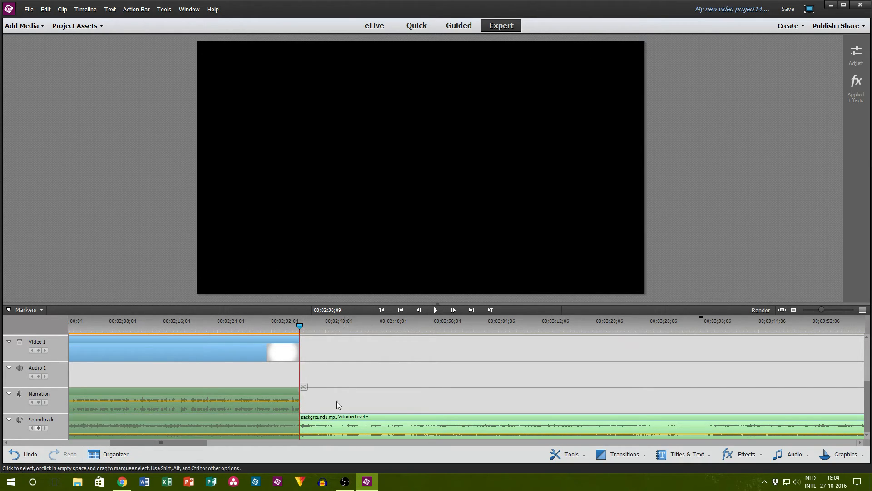
{"action": "right_click", "coordinate": [329, 418]}
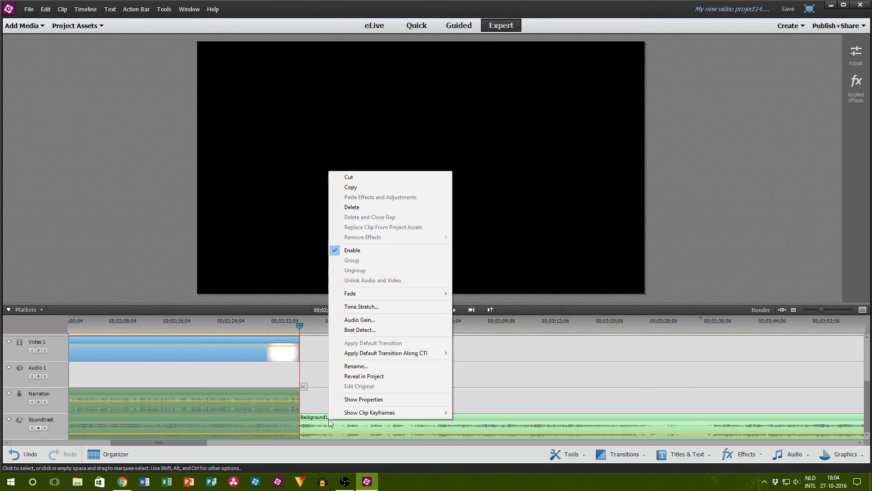
{"action": "left_click", "coordinate": [364, 251]}
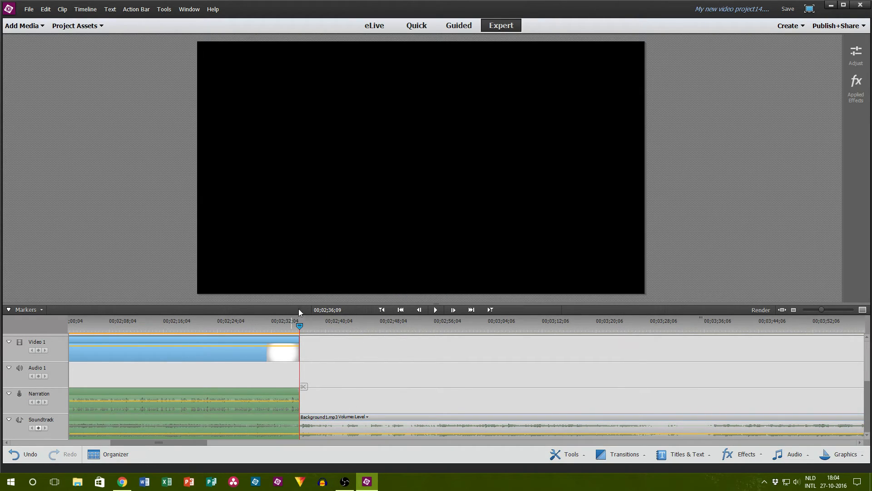
{"action": "left_click_drag", "start_coordinate": [299, 326], "coordinate": [293, 326]}
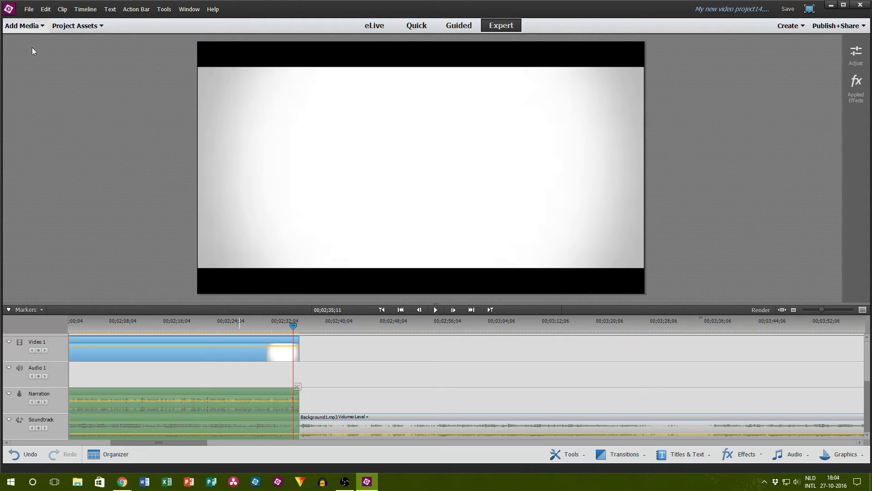
Step: Switch to Chrome, close the image search tab for "write shoot edit repeat" and view the live dashboard
{"action": "left_click", "coordinate": [121, 482]}
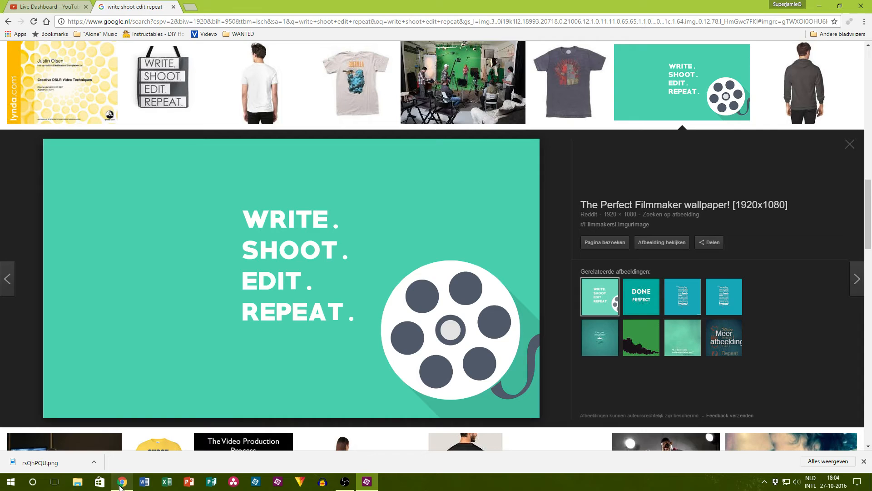
{"action": "left_click", "coordinate": [173, 7]}
{"action": "scroll", "coordinate": [618, 320], "scroll_direction": "down", "scroll_amount": 1}
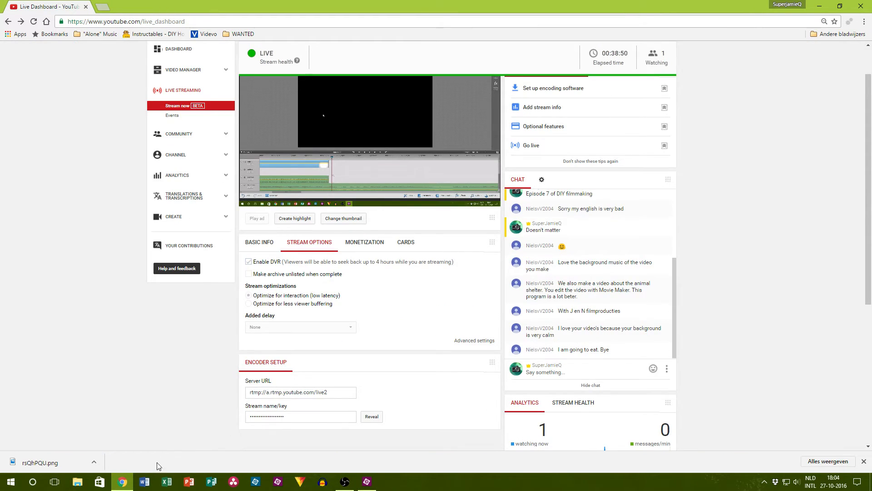
Step: Switch to File Explorer, find Inspire.mp4 in the _FINISHED folder under Videos, and place it in Premiere Elements on Video 1 directly after the last clip
{"action": "left_click", "coordinate": [78, 482]}
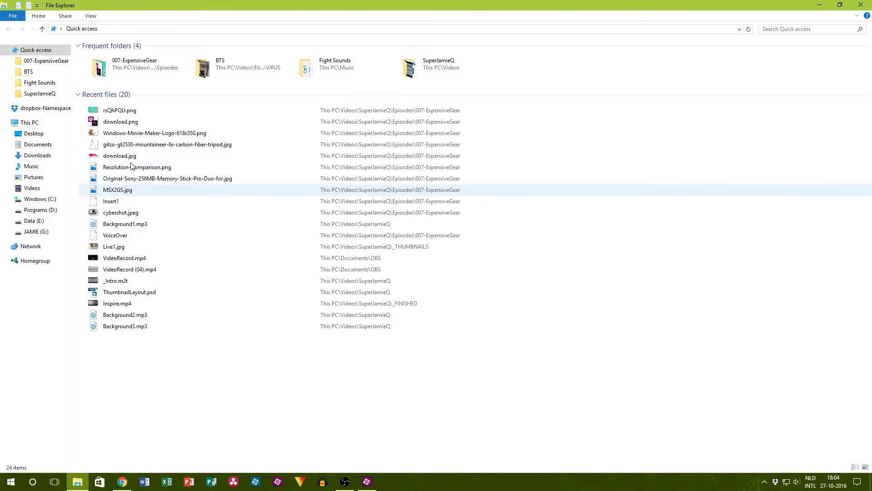
{"action": "double_click", "coordinate": [132, 63]}
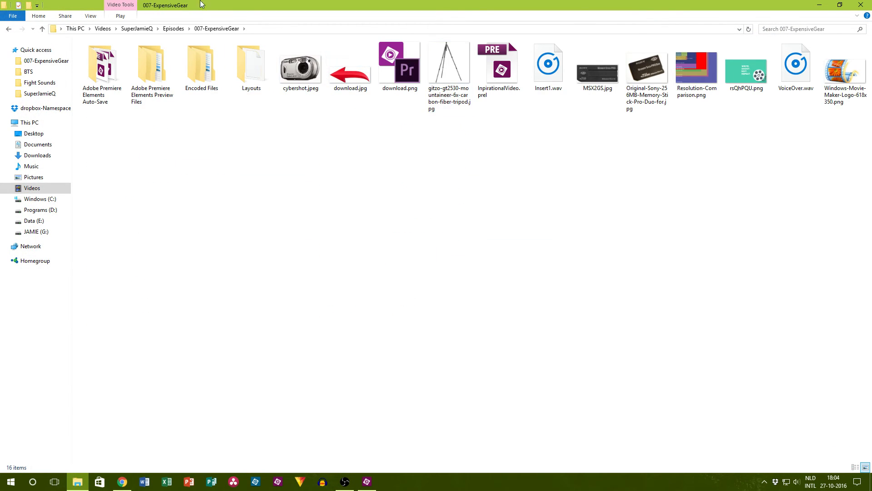
{"action": "left_click", "coordinate": [105, 30]}
{"action": "left_click", "coordinate": [127, 30]}
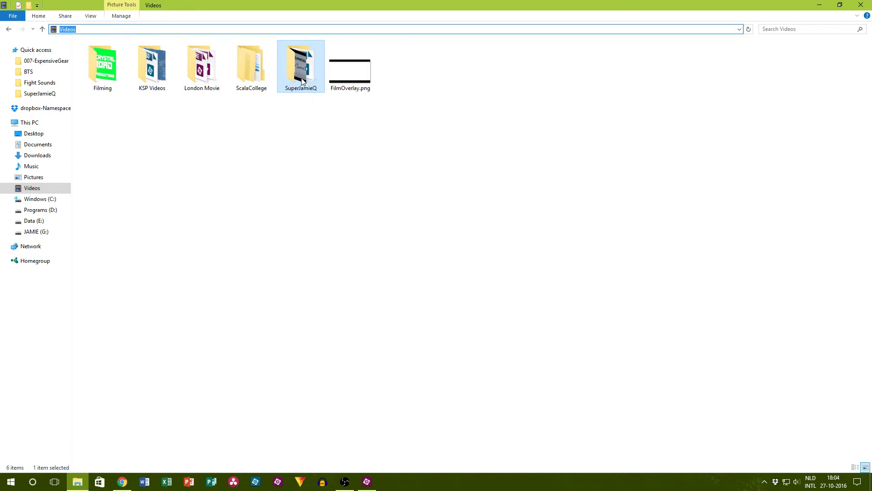
{"action": "double_click", "coordinate": [299, 76]}
{"action": "left_click", "coordinate": [104, 73]}
{"action": "double_click", "coordinate": [104, 74]}
{"action": "left_click_drag", "start_coordinate": [348, 56], "coordinate": [298, 344]}
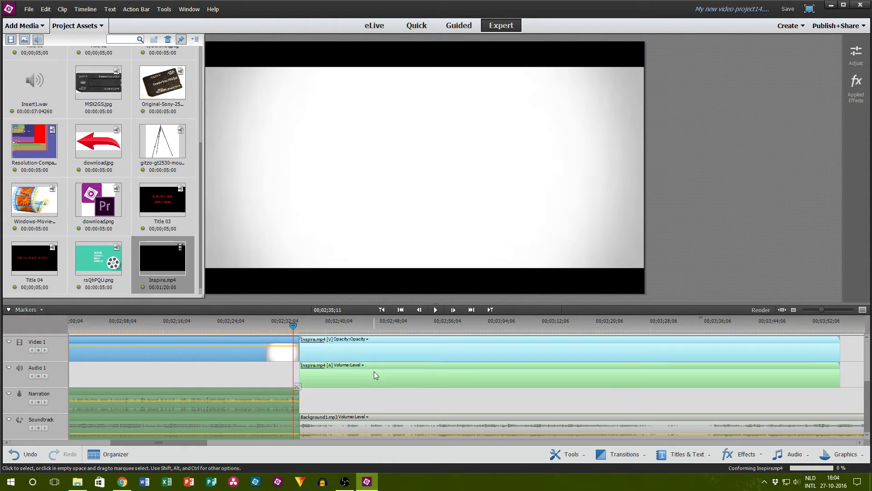
Step: Preview the cut into Inspire.mp4 and apply a 1-second Film Dissolve transition at the start of that clip on Video 1
{"action": "left_click", "coordinate": [436, 310]}
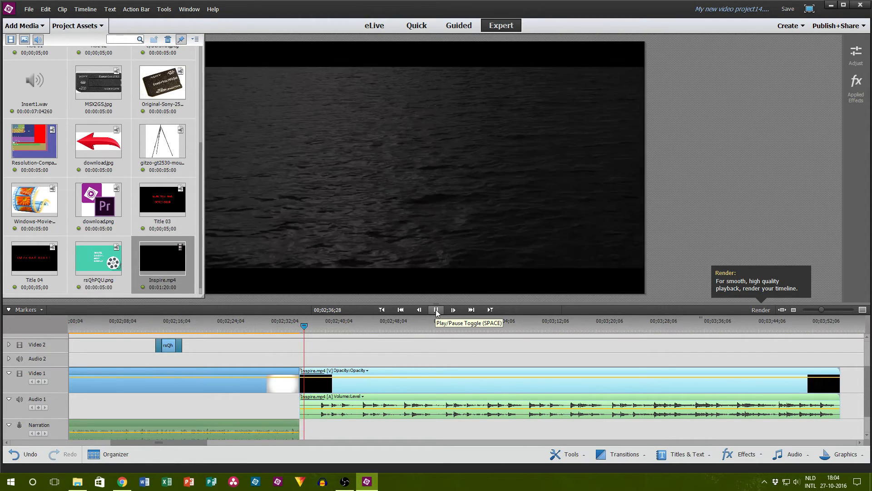
{"action": "left_click", "coordinate": [436, 309]}
{"action": "left_click", "coordinate": [620, 454]}
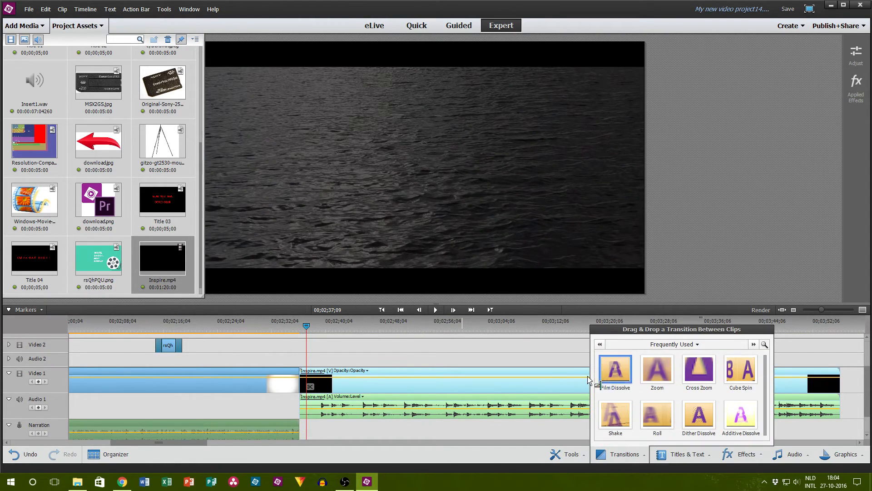
{"action": "left_click_drag", "start_coordinate": [588, 380], "coordinate": [297, 376]}
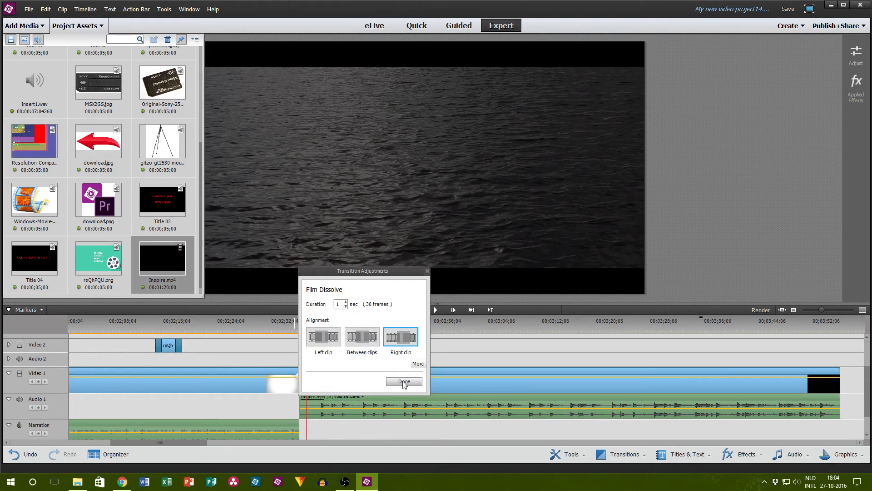
{"action": "left_click", "coordinate": [404, 381]}
Step: Align the Film Dissolve before Inspire.mp4 between the clips, and extend the end of the Video 3 clip by 15 frames
{"action": "scroll", "coordinate": [317, 402], "scroll_direction": "up", "scroll_amount": 1}
{"action": "left_click", "coordinate": [304, 403]}
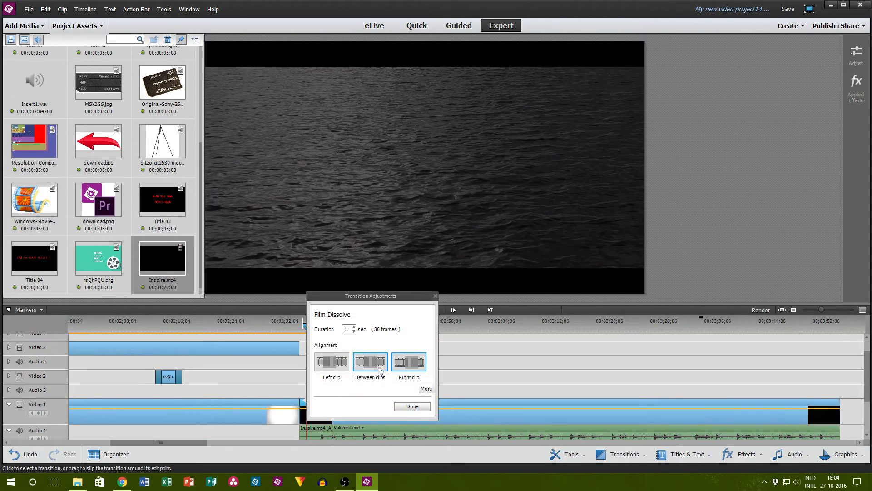
{"action": "left_click", "coordinate": [409, 362]}
{"action": "left_click", "coordinate": [415, 407]}
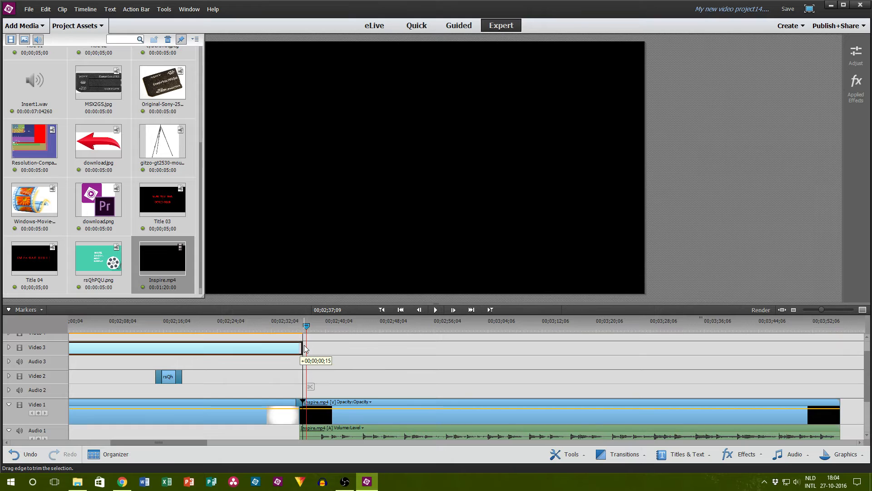
{"action": "scroll", "coordinate": [340, 386], "scroll_direction": "down", "scroll_amount": 2}
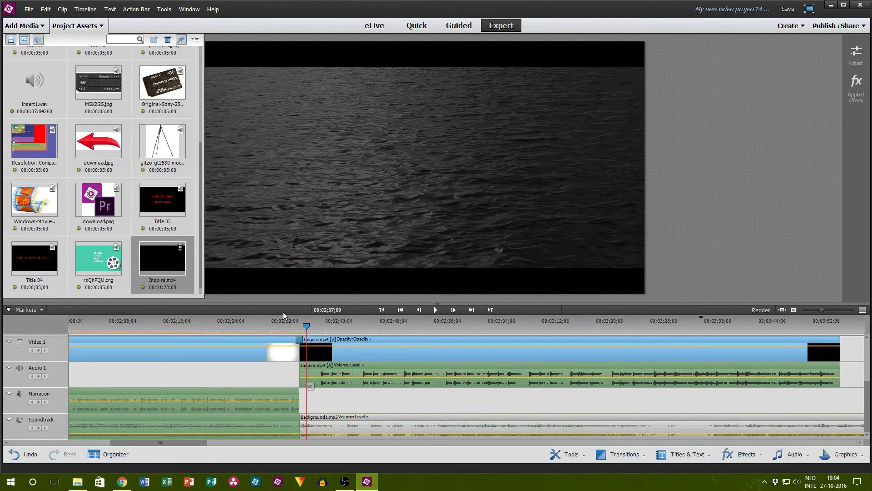
Step: Apply Fade Out Audio to the narration clip and play the sequence across the transition into Inspire.mp4
{"action": "left_click", "coordinate": [282, 326]}
{"action": "right_click", "coordinate": [264, 391]}
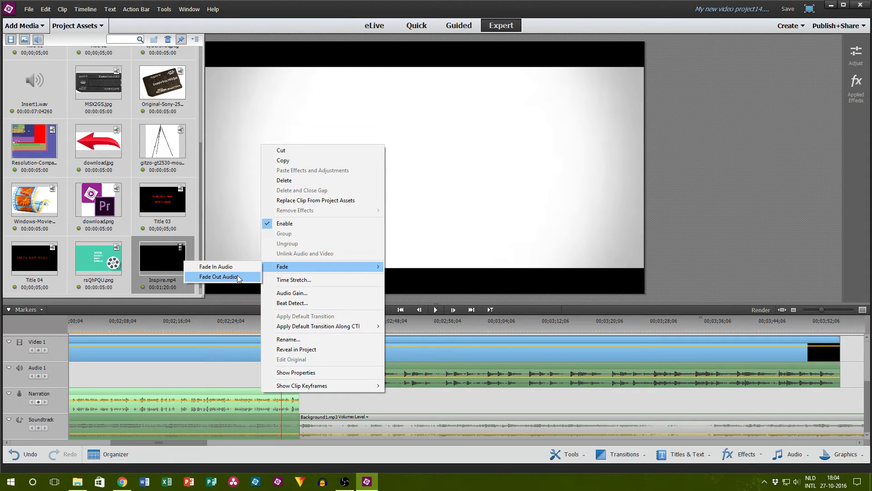
{"action": "left_click", "coordinate": [218, 276]}
{"action": "left_click", "coordinate": [440, 313]}
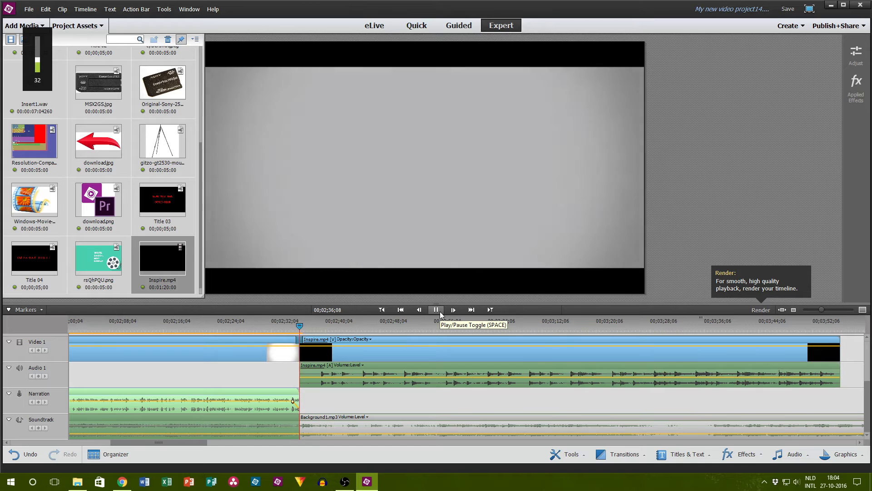
{"action": "left_click", "coordinate": [439, 314]}
Step: Adjust the volume keyframe at the narration clip's end, at 00;02;36;08, to 2.14 dB
{"action": "left_click", "coordinate": [295, 406]}
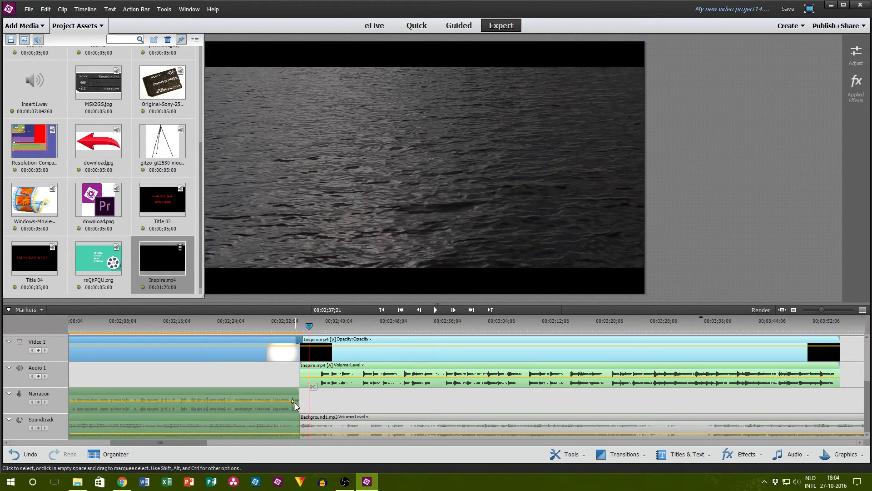
{"action": "right_click", "coordinate": [293, 404]}
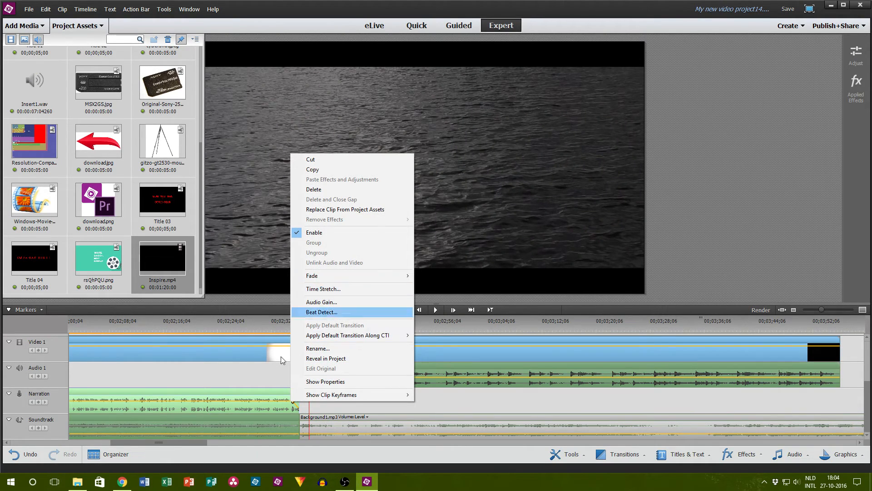
{"action": "left_click", "coordinate": [287, 408]}
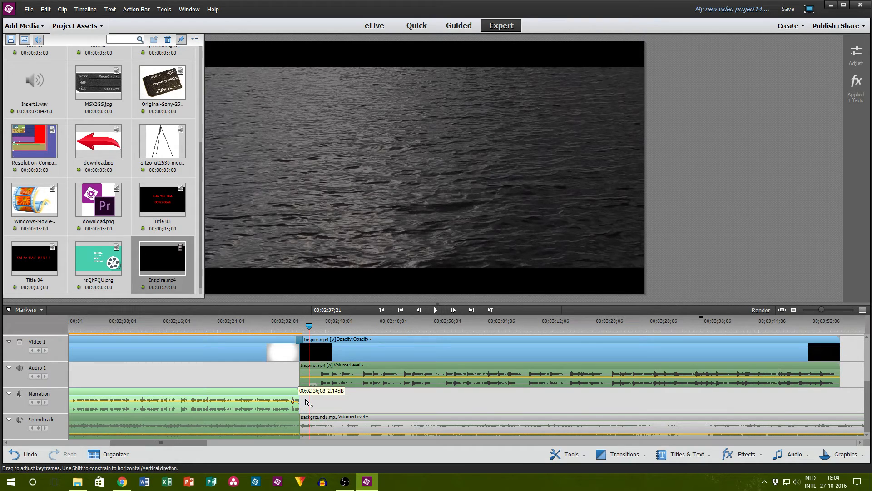
Step: Apply Fade Out Audio to the Soundtrack segment before the cut
{"action": "right_click", "coordinate": [293, 424]}
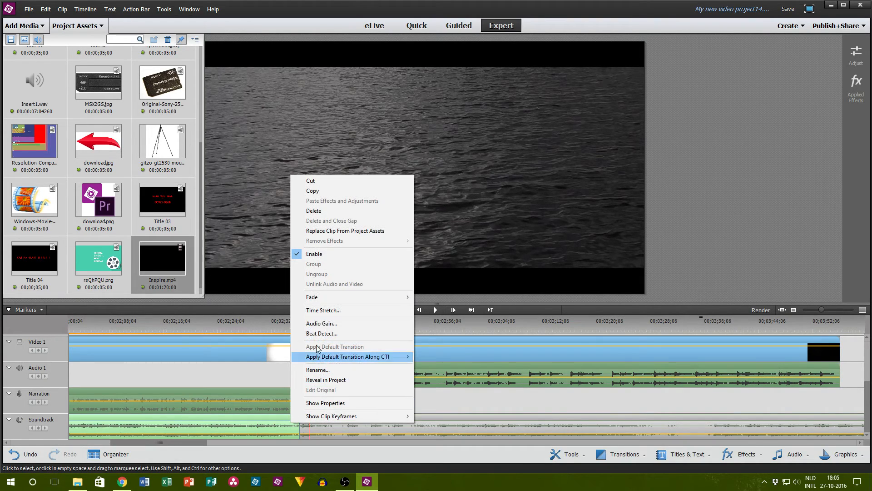
{"action": "mouse_move", "coordinate": [326, 302]}
{"action": "left_click", "coordinate": [272, 308]}
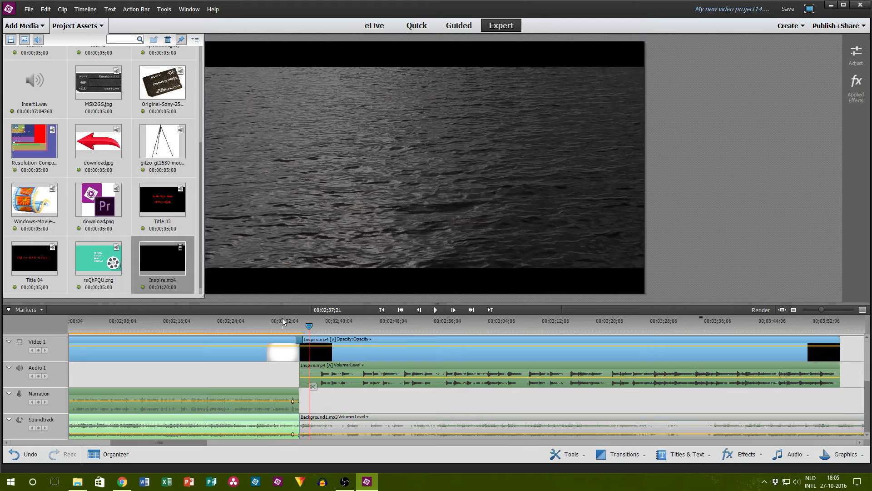
Step: Play the sequence from shortly before the transition well into Inspire.mp4, hiding the project assets during playback
{"action": "left_click", "coordinate": [283, 323]}
{"action": "left_click", "coordinate": [436, 310]}
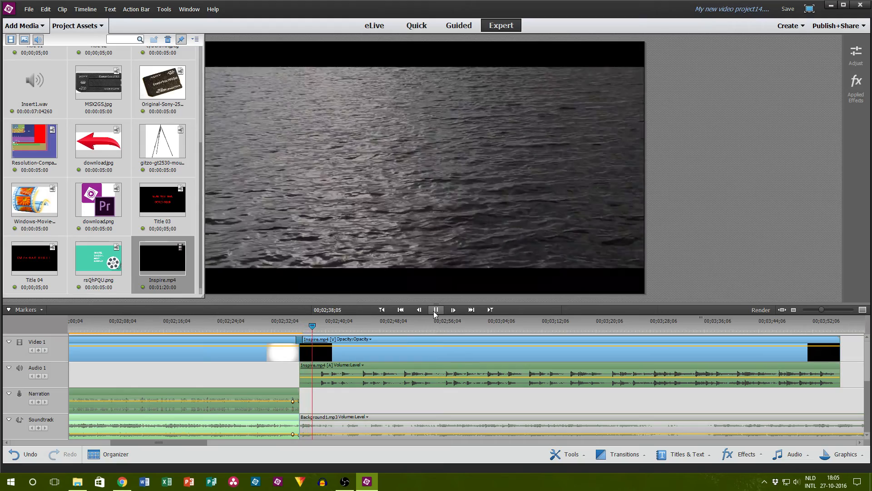
{"action": "left_click", "coordinate": [80, 28]}
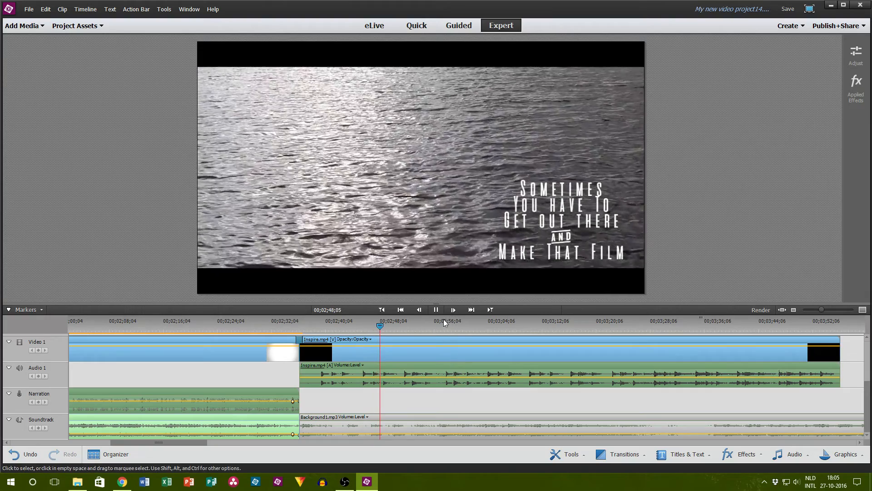
{"action": "left_click", "coordinate": [436, 310]}
Step: Switch to File Explorer, open Inspire.mp4 from the _FINISHED folder in Movies & TV and watch it full screen
{"action": "left_click", "coordinate": [76, 481]}
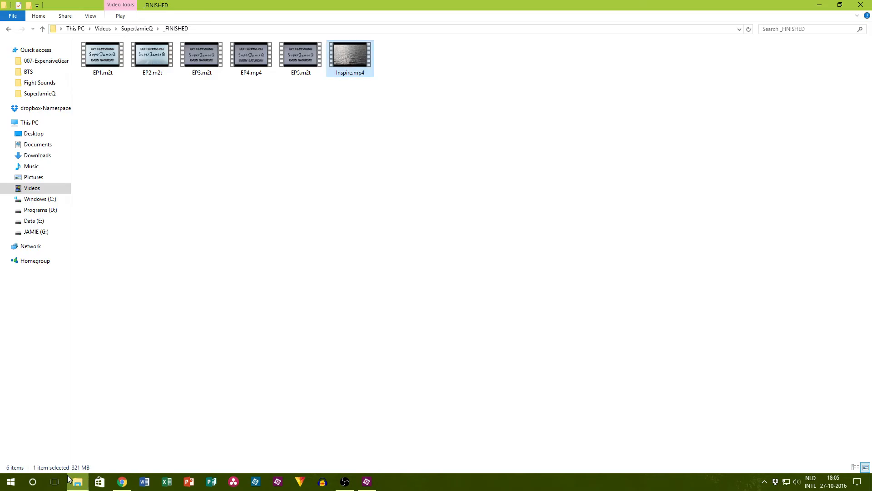
{"action": "double_click", "coordinate": [339, 58]}
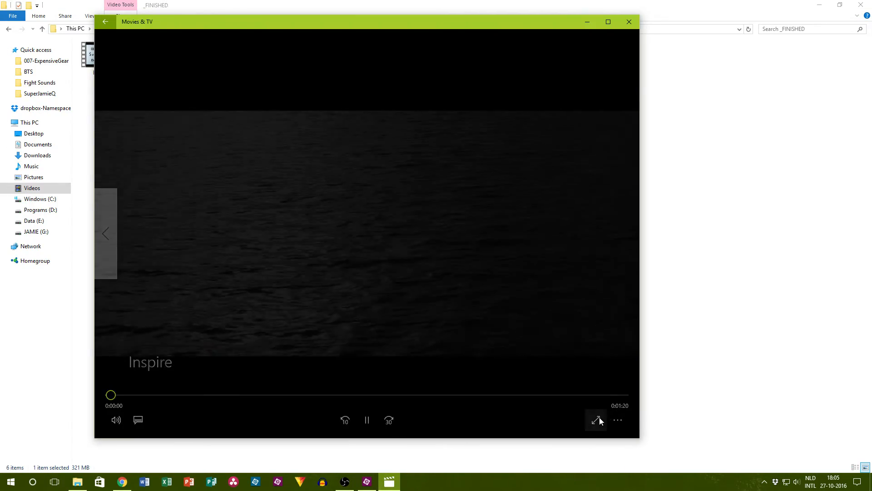
{"action": "left_click", "coordinate": [599, 420]}
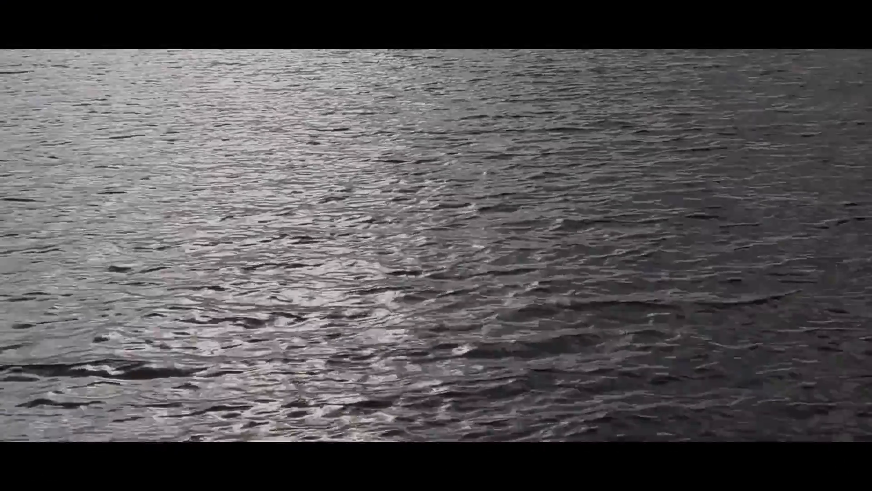
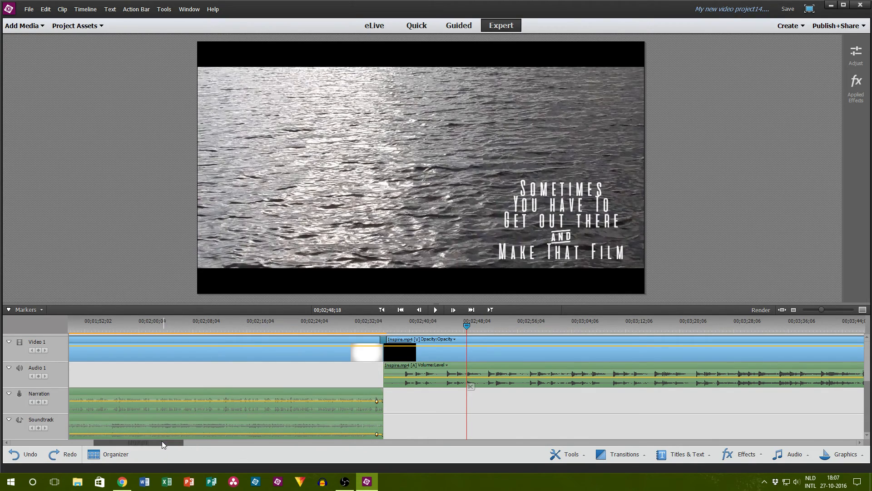
Step: Enable the Background1.mp3 segment that follows Inspire.mp4 on the Soundtrack track
{"action": "left_click_drag", "start_coordinate": [161, 441], "coordinate": [220, 443]}
{"action": "left_click", "coordinate": [456, 326]}
{"action": "right_click", "coordinate": [423, 426]}
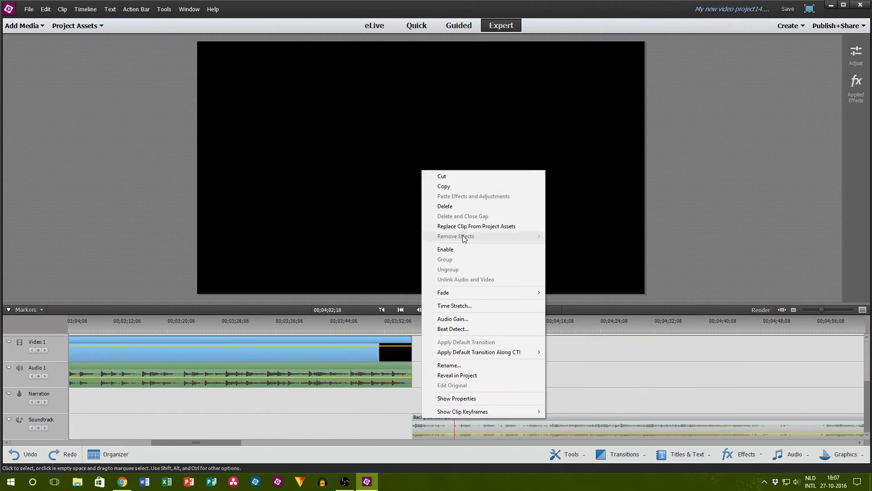
{"action": "left_click", "coordinate": [446, 250]}
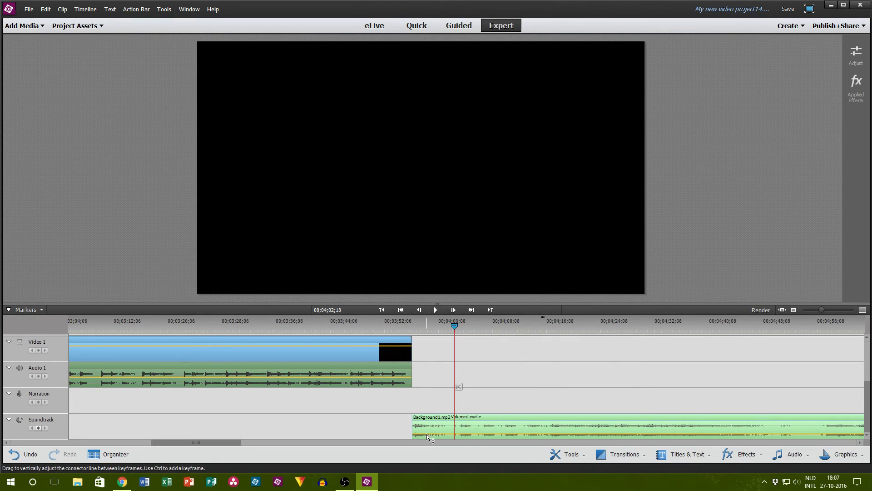
Step: Raise the volume level of that Background1.mp3 segment slightly and apply Fade In Audio to it
{"action": "left_click_drag", "start_coordinate": [426, 430], "coordinate": [429, 428]}
{"action": "right_click", "coordinate": [423, 421]}
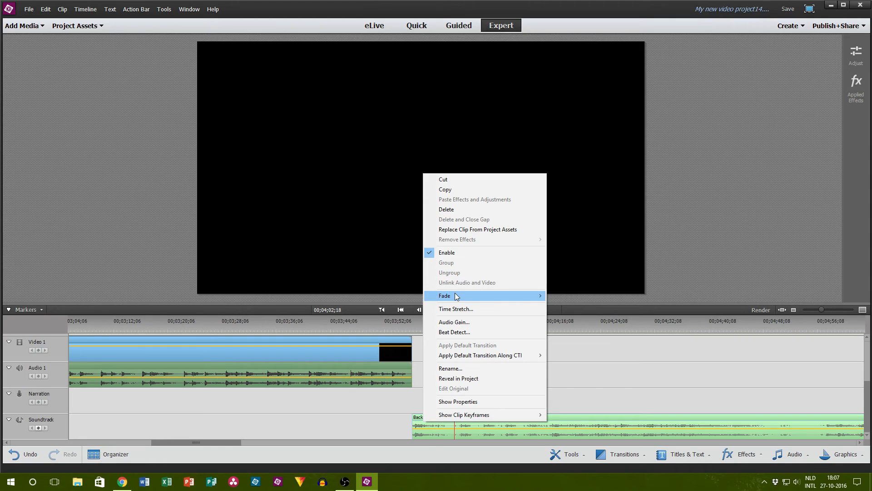
{"action": "left_click", "coordinate": [402, 296]}
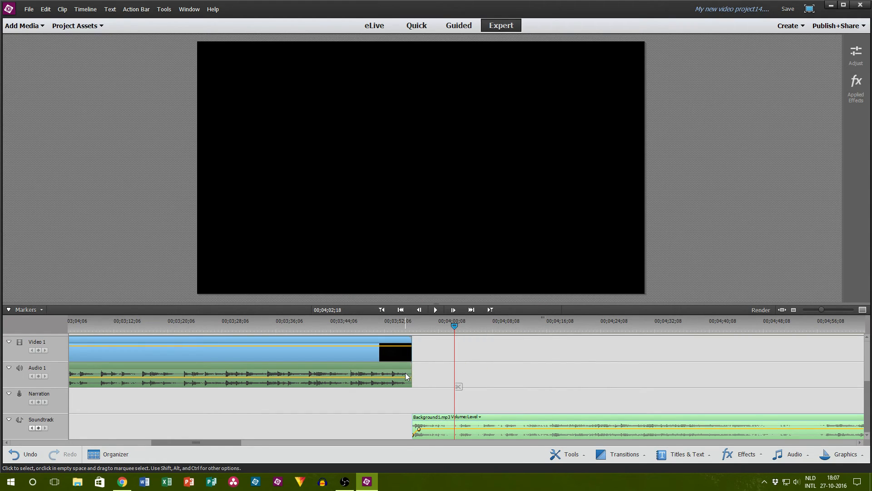
Step: Apply Fade Out Audio to Inspire.mp4 and move the following Background1.mp3 segment slightly earlier to overlap the video's end
{"action": "right_click", "coordinate": [405, 373]}
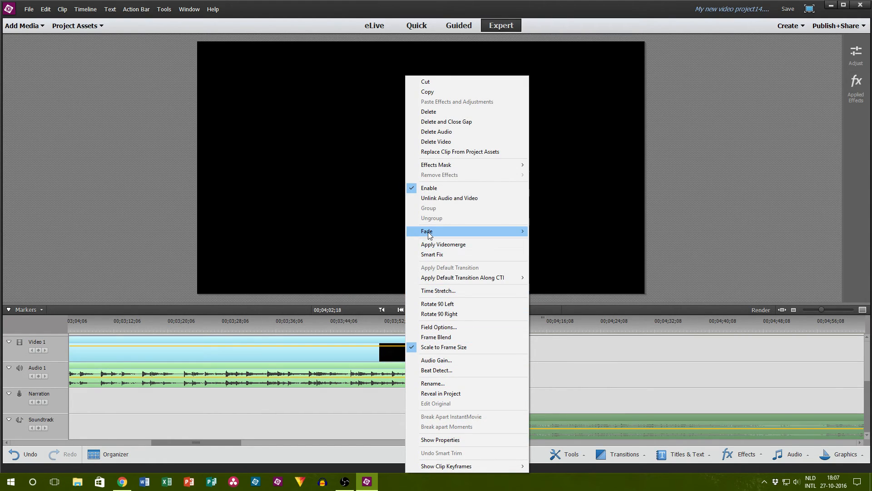
{"action": "mouse_move", "coordinate": [430, 233]}
{"action": "left_click", "coordinate": [373, 269]}
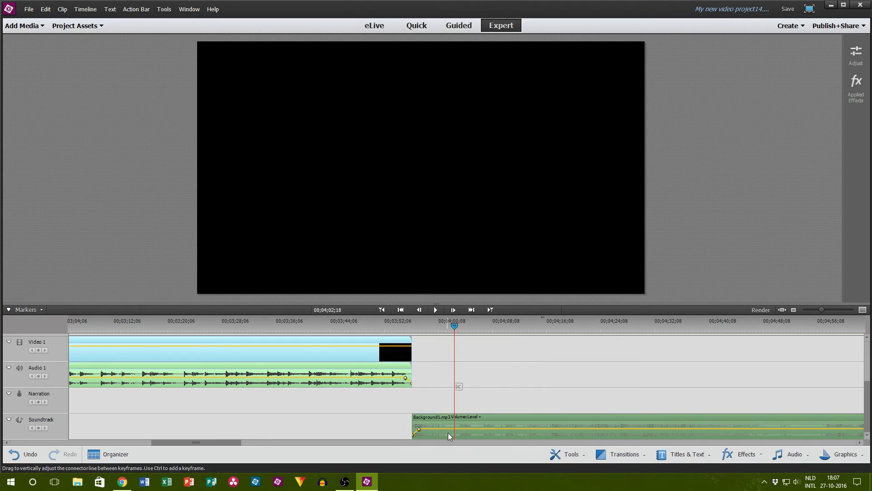
{"action": "left_click_drag", "start_coordinate": [444, 419], "coordinate": [438, 418]}
Step: Play the sequence across the end of Inspire.mp4 into the Background1.mp3 segment
{"action": "left_click", "coordinate": [403, 323]}
{"action": "left_click", "coordinate": [436, 310]}
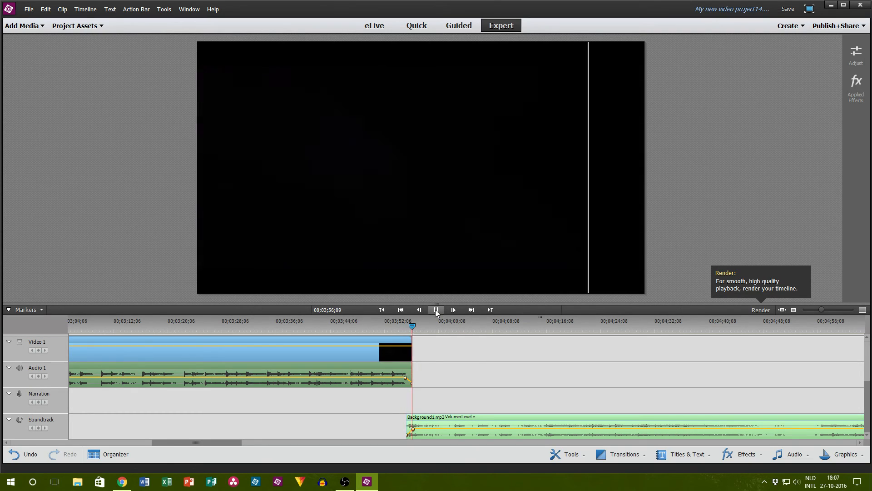
{"action": "left_click", "coordinate": [435, 310]}
Step: Show the project assets and place _OUTRO.m2t on Video 1 directly after Inspire.mp4
{"action": "scroll", "coordinate": [447, 357], "scroll_direction": "up", "scroll_amount": 2}
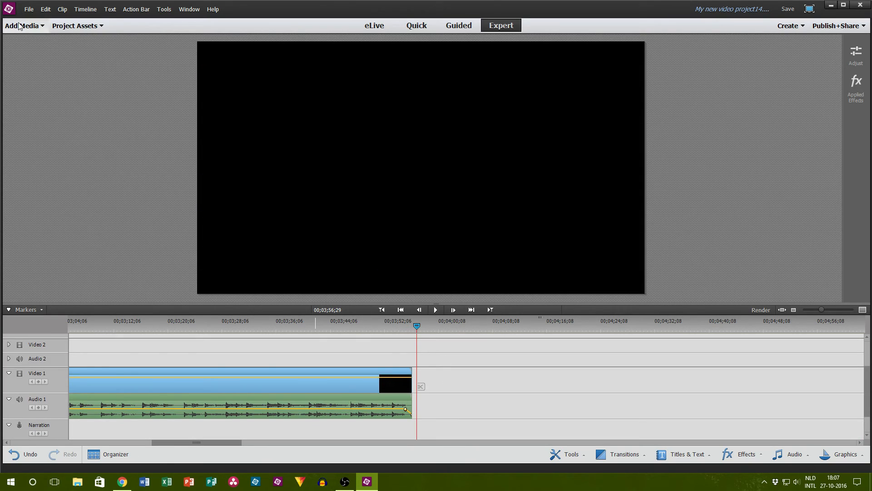
{"action": "left_click", "coordinate": [41, 26]}
{"action": "left_click", "coordinate": [73, 26]}
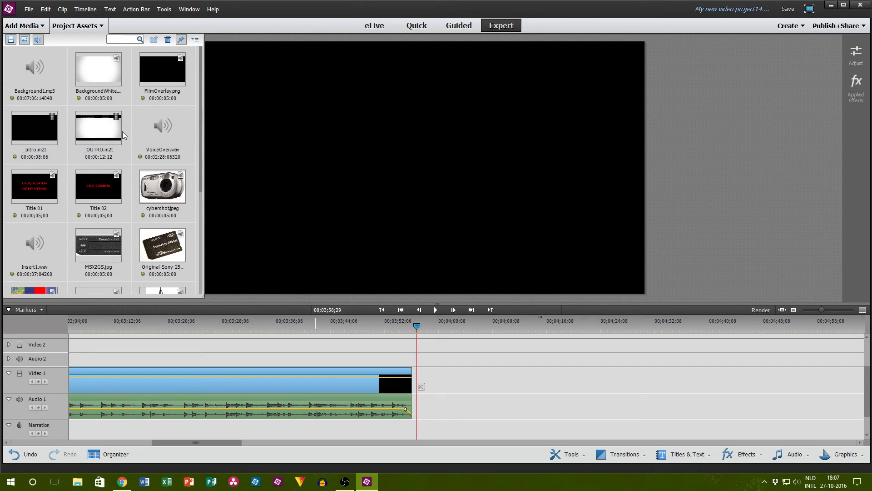
{"action": "left_click_drag", "start_coordinate": [98, 129], "coordinate": [457, 383]}
Step: Add a transition between Inspire.mp4 and _OUTRO.m2t and play the sequence from just before it past the outro's end
{"action": "left_click", "coordinate": [401, 322]}
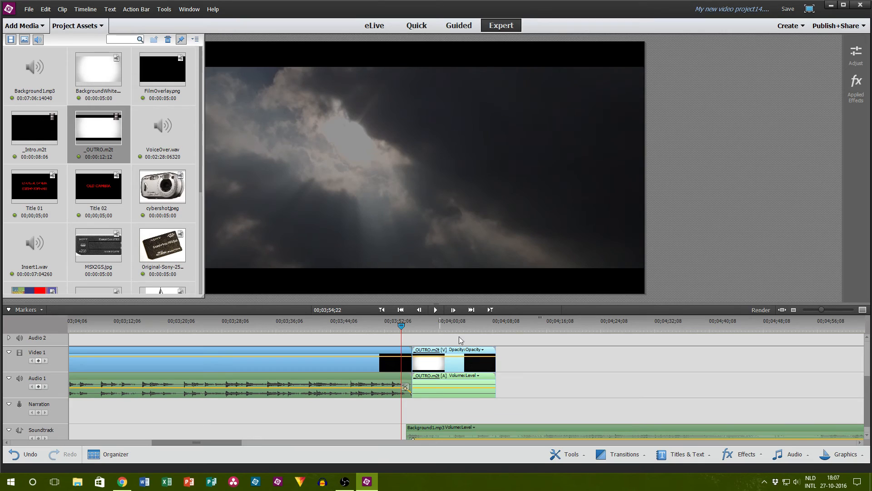
{"action": "left_click", "coordinate": [620, 454]}
{"action": "left_click_drag", "start_coordinate": [627, 390], "coordinate": [409, 369]}
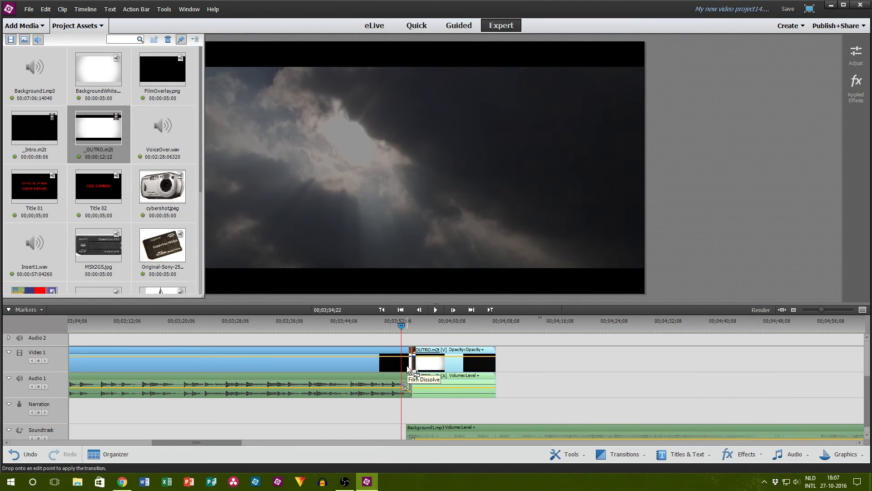
{"action": "left_click", "coordinate": [531, 355]}
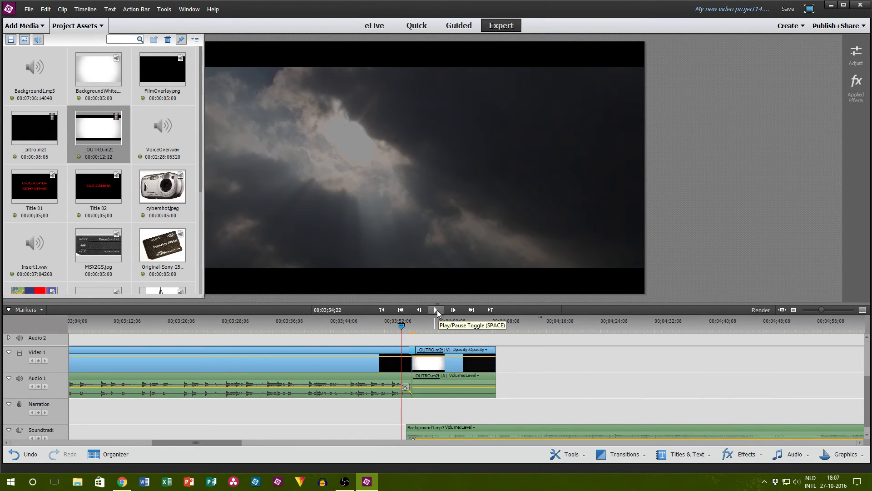
{"action": "left_click", "coordinate": [436, 309]}
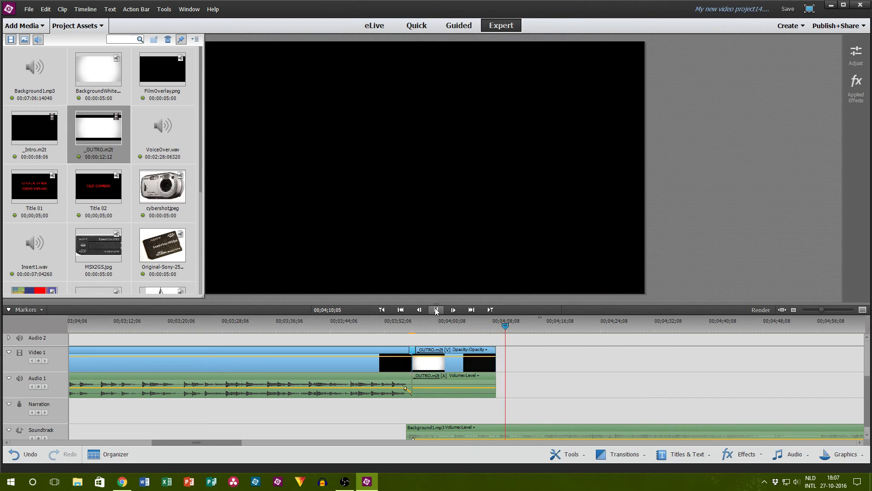
{"action": "left_click", "coordinate": [435, 311]}
Step: Split Background1.mp3 at 00;04;11;04, just past the outro's end, and delete the part after the cut
{"action": "left_click", "coordinate": [518, 430]}
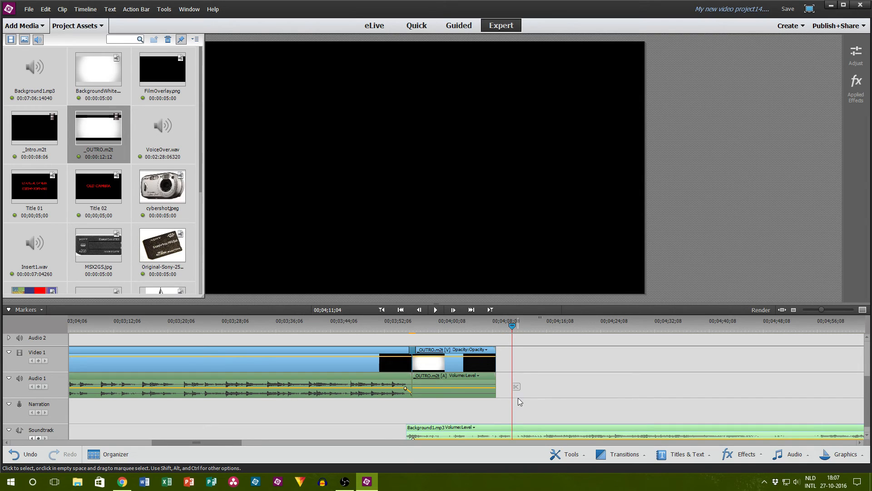
{"action": "scroll", "coordinate": [517, 388], "scroll_direction": "down", "scroll_amount": 1}
{"action": "key", "text": "Delete"}
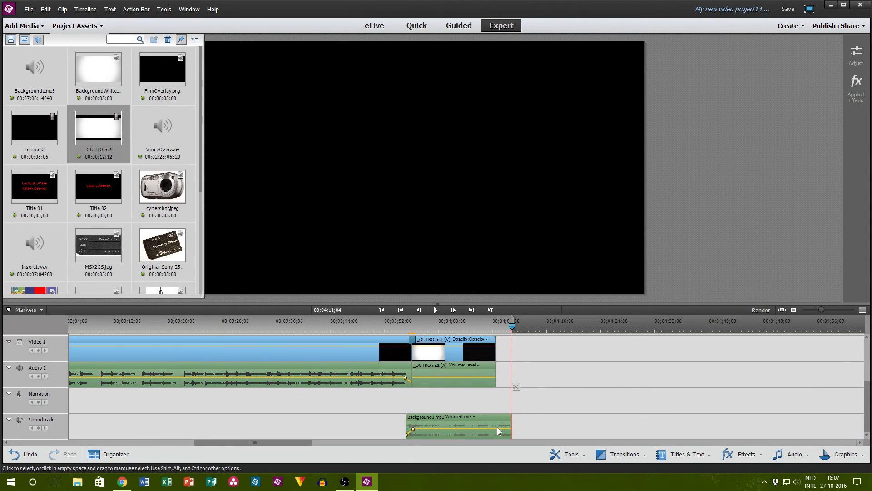
Step: Apply Fade Out Audio to the last Background1.mp3 segment and lengthen the fade by starting it at the outro's end
{"action": "right_click", "coordinate": [472, 427]}
{"action": "mouse_move", "coordinate": [493, 295]}
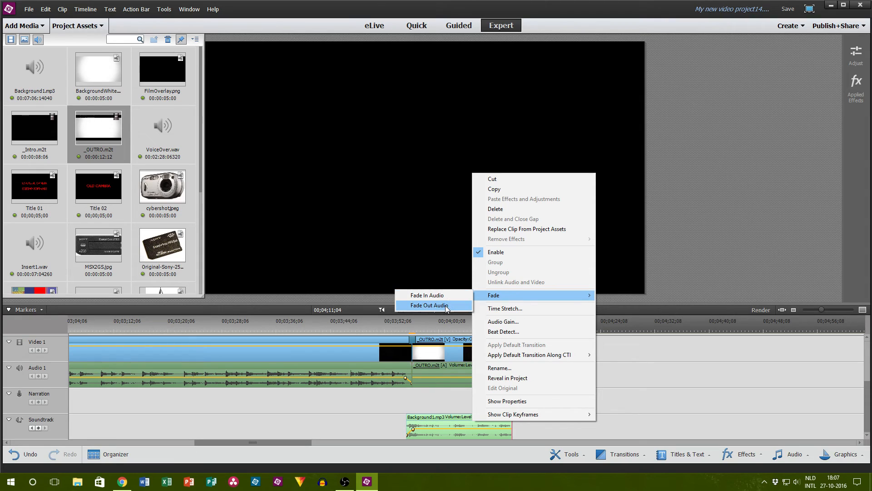
{"action": "left_click", "coordinate": [433, 305]}
{"action": "left_click_drag", "start_coordinate": [504, 429], "coordinate": [496, 428]}
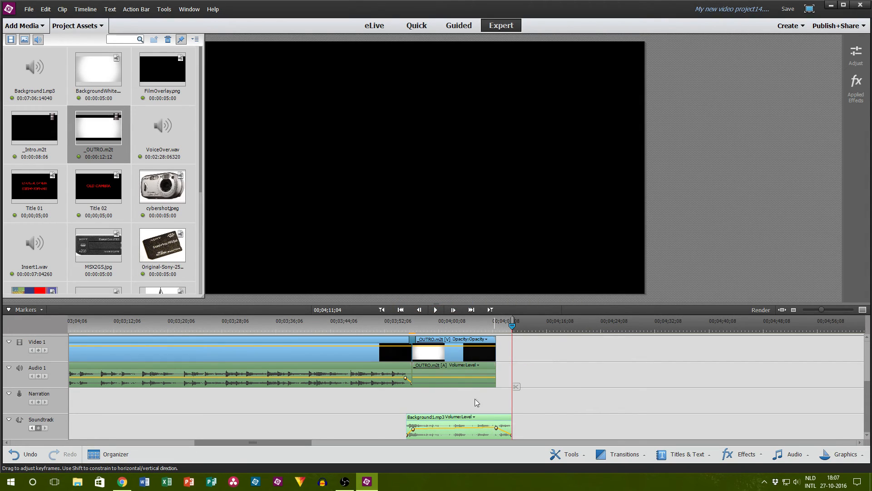
{"action": "left_click", "coordinate": [435, 309]}
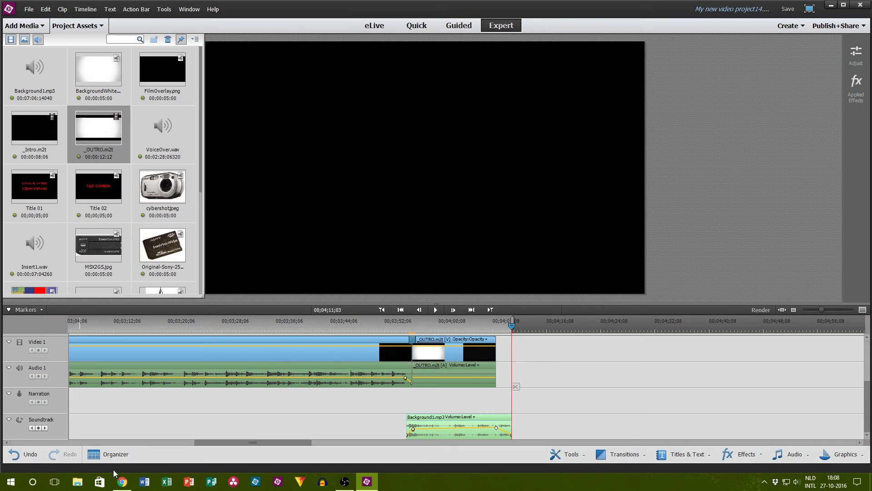
Step: Switch to Chrome to check the YouTube live dashboard's chat and analytics, and return to Premiere Elements
{"action": "left_click", "coordinate": [122, 481]}
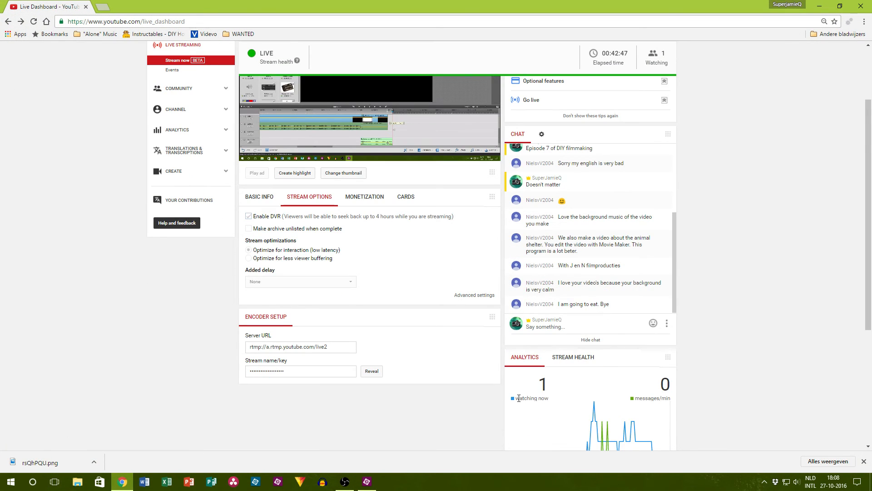
{"action": "scroll", "coordinate": [485, 383], "scroll_direction": "down", "scroll_amount": 3}
{"action": "scroll", "coordinate": [467, 378], "scroll_direction": "up", "scroll_amount": 4}
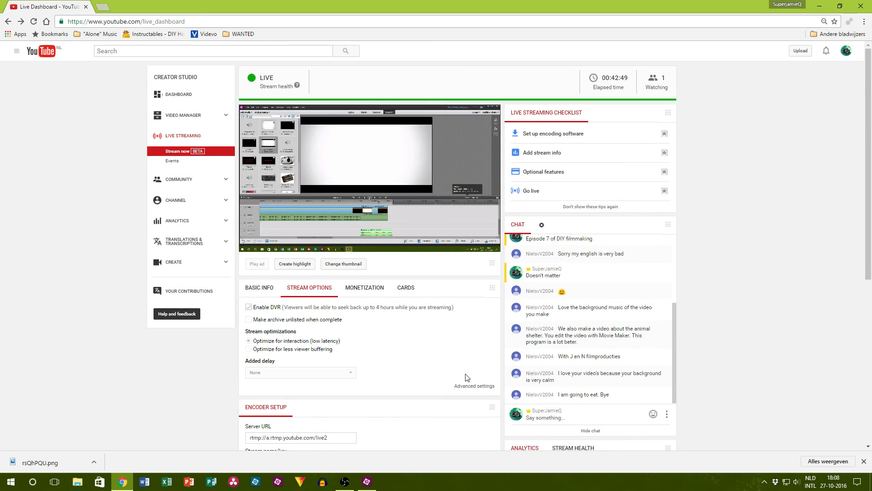
{"action": "left_click", "coordinate": [367, 482]}
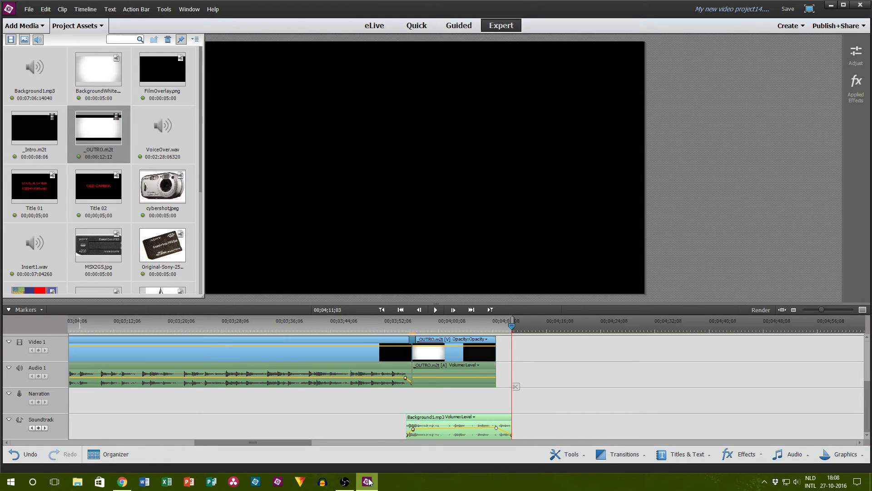
Step: Move the playhead back into the _OUTRO.m2t clip, at about 00;04;01, and hide the project assets
{"action": "left_click", "coordinate": [491, 333]}
{"action": "left_click_drag", "start_coordinate": [492, 333], "coordinate": [445, 331]}
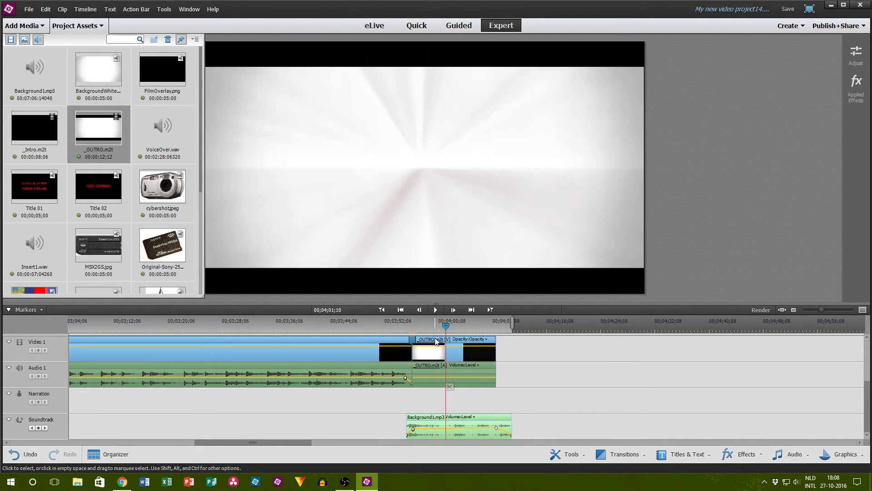
{"action": "left_click", "coordinate": [80, 29]}
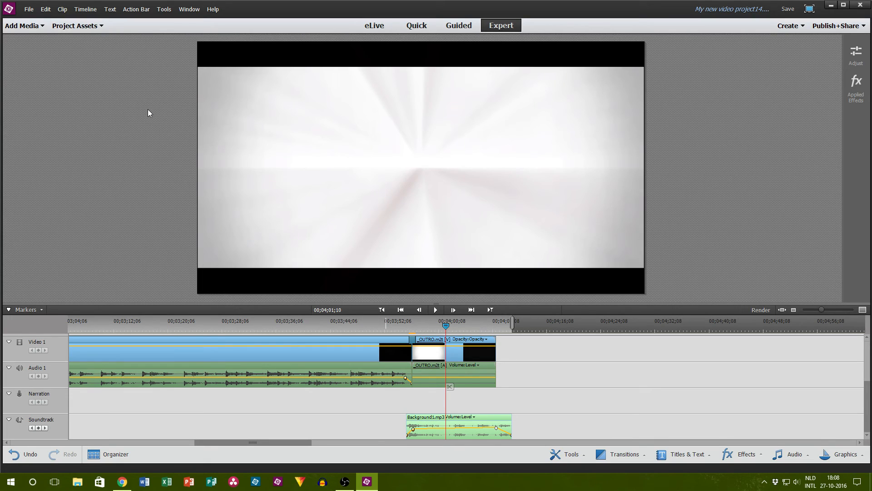
Step: Start saving the project and browse from the Videos library through the channel's Episodes folder to 007-ExpensiveGear
{"action": "key", "text": "ctrl+s"}
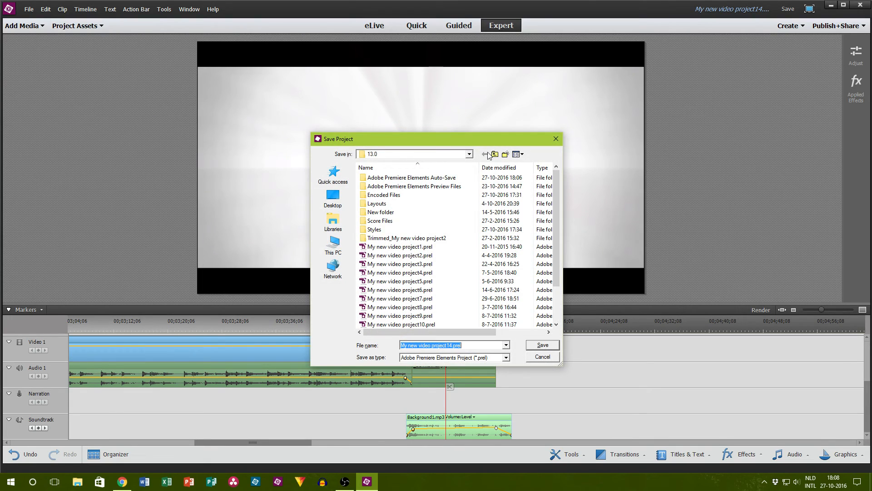
{"action": "left_click", "coordinate": [493, 155]}
{"action": "left_click", "coordinate": [493, 154]}
{"action": "left_click", "coordinate": [493, 155]}
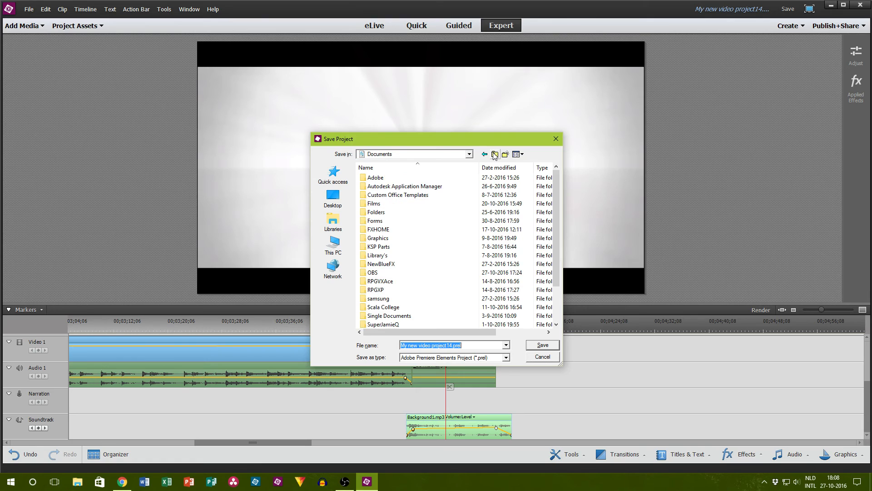
{"action": "left_click", "coordinate": [494, 155]}
{"action": "double_click", "coordinate": [391, 304]}
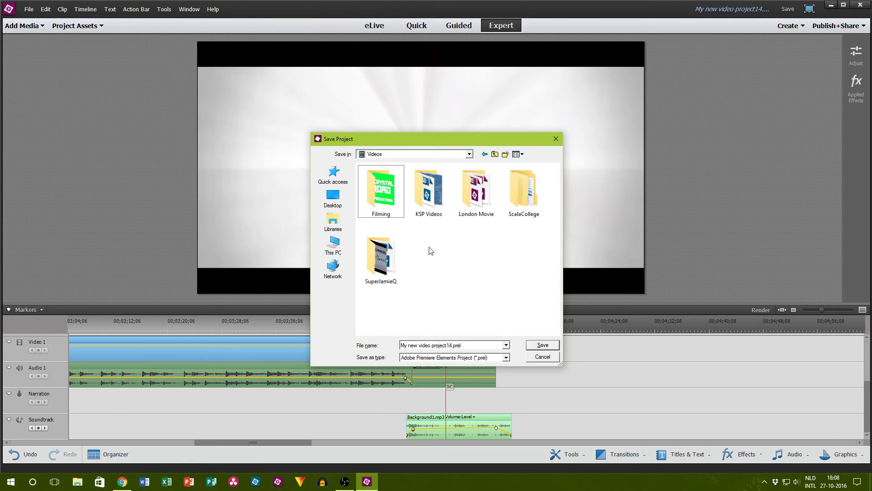
{"action": "double_click", "coordinate": [380, 257]}
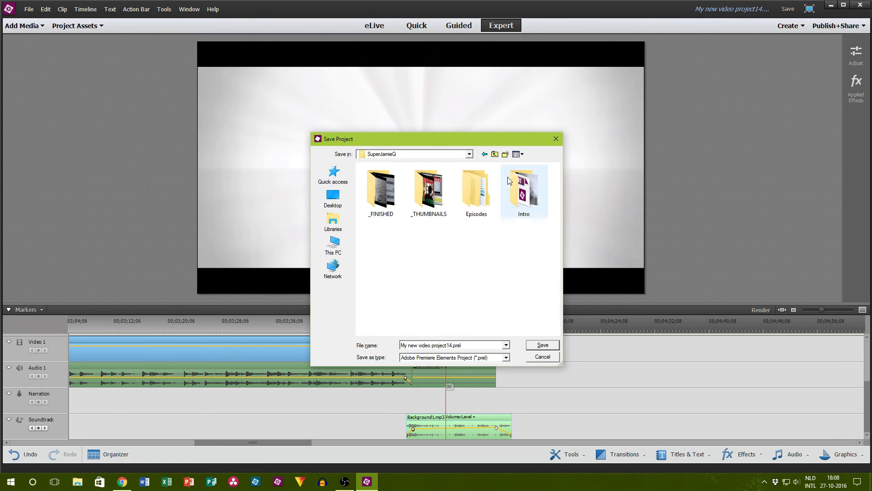
{"action": "double_click", "coordinate": [476, 190]}
{"action": "double_click", "coordinate": [380, 257]}
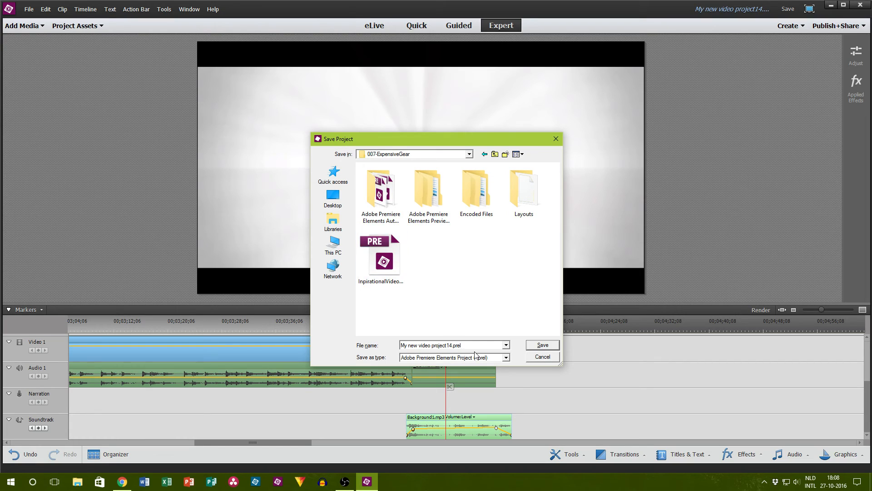
Step: Name the project FinishedVideo and save it in the 007-ExpensiveGear folder
{"action": "left_click", "coordinate": [455, 348]}
{"action": "left_click", "coordinate": [422, 348]}
{"action": "left_click_drag", "start_coordinate": [403, 345], "coordinate": [440, 345]}
{"action": "type", "text": "FinishedVideo"}
{"action": "left_click", "coordinate": [542, 345]}
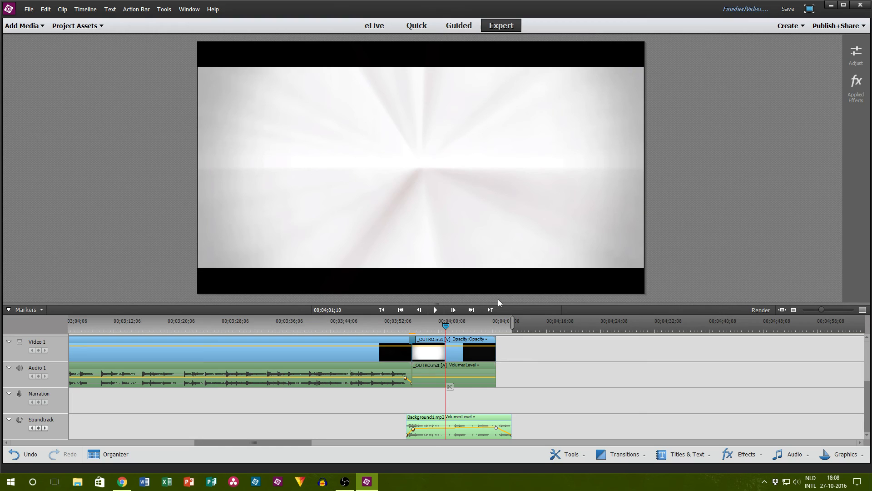
Step: Set up publishing to the computer as AVCHD with the preset MP4 - H264 1920x1080p 30
{"action": "left_click", "coordinate": [838, 25]}
{"action": "left_click", "coordinate": [787, 101]}
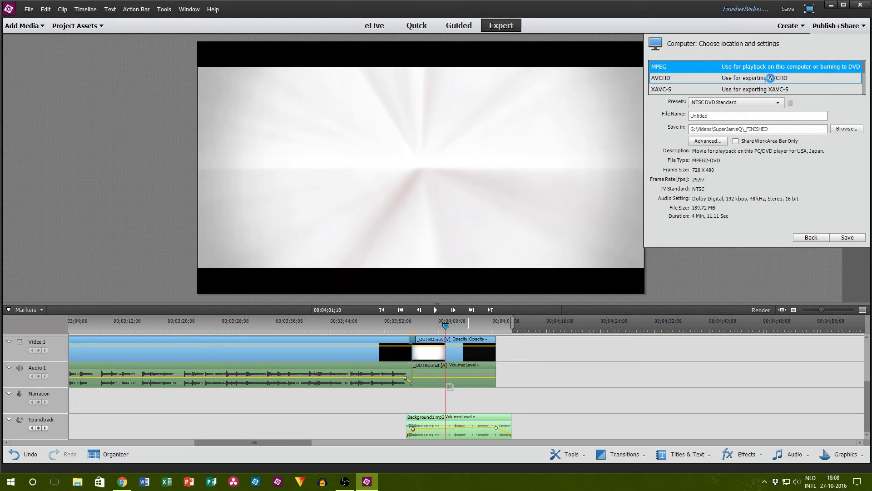
{"action": "left_click", "coordinate": [770, 79]}
{"action": "left_click", "coordinate": [755, 103]}
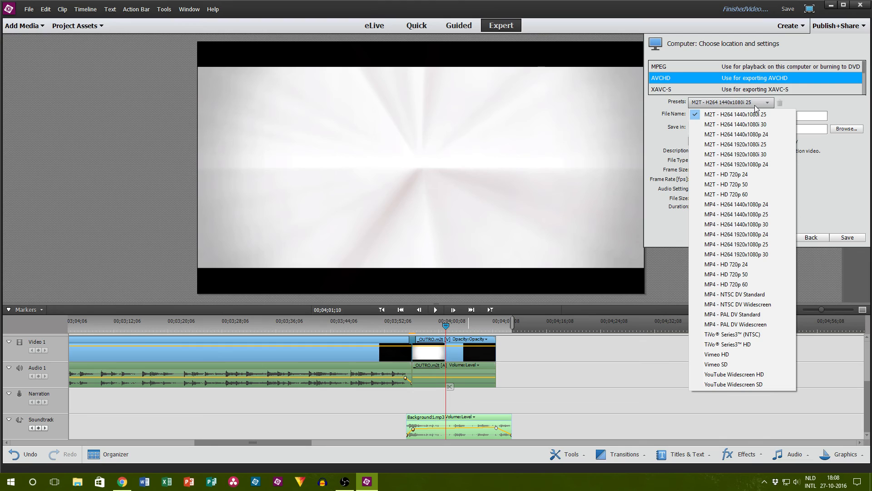
{"action": "left_click", "coordinate": [751, 254]}
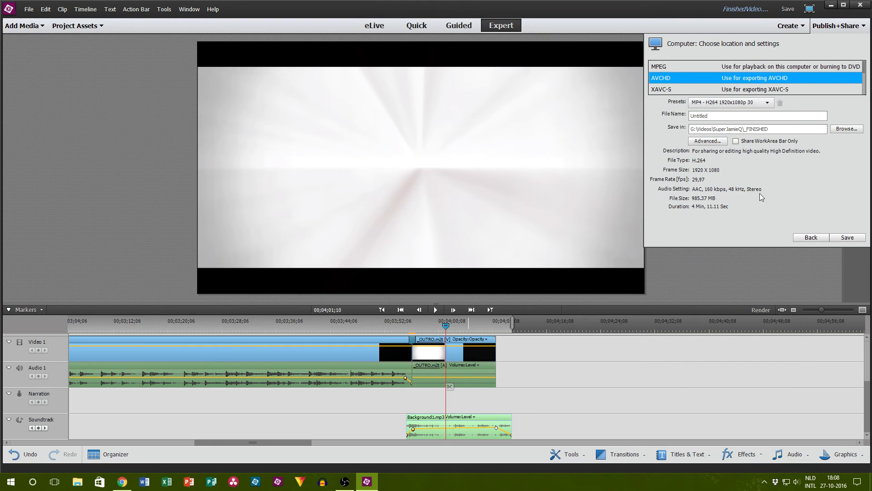
Step: Name the exported video EP7 and start saving it to the _FINISHED folder
{"action": "double_click", "coordinate": [745, 115]}
{"action": "type", "text": "EP7"}
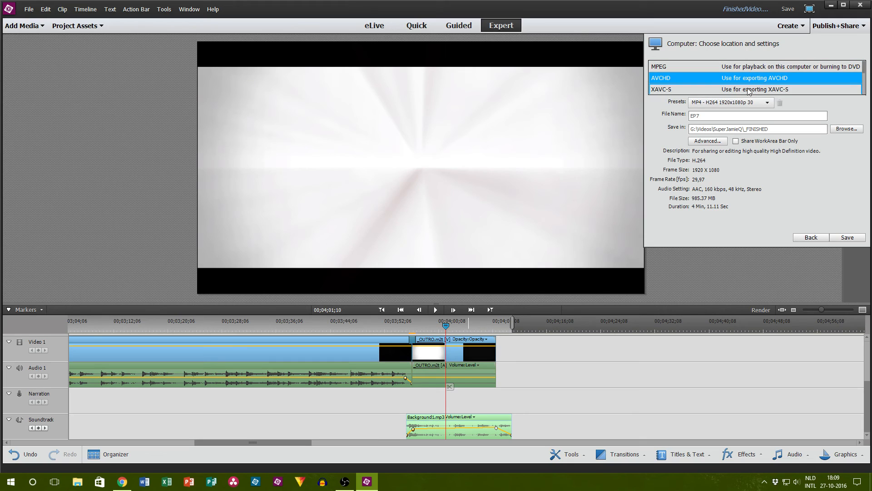
{"action": "left_click", "coordinate": [845, 237]}
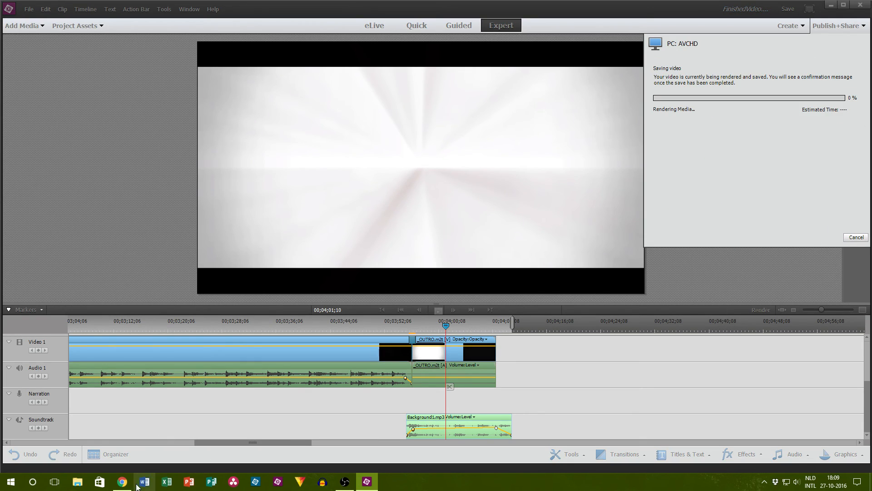
Step: Switch to the YouTube live dashboard in Chrome, review it and the system clock, and bring up Open Broadcaster Software
{"action": "left_click", "coordinate": [122, 482]}
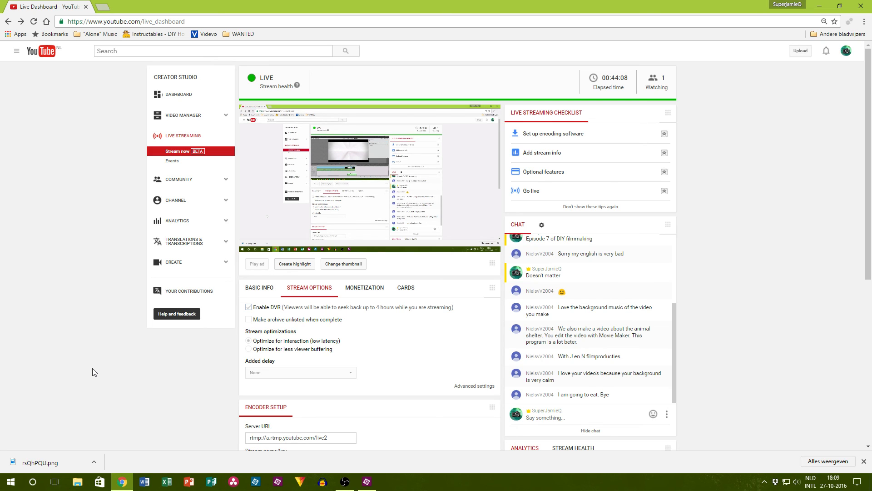
{"action": "left_click", "coordinate": [826, 481]}
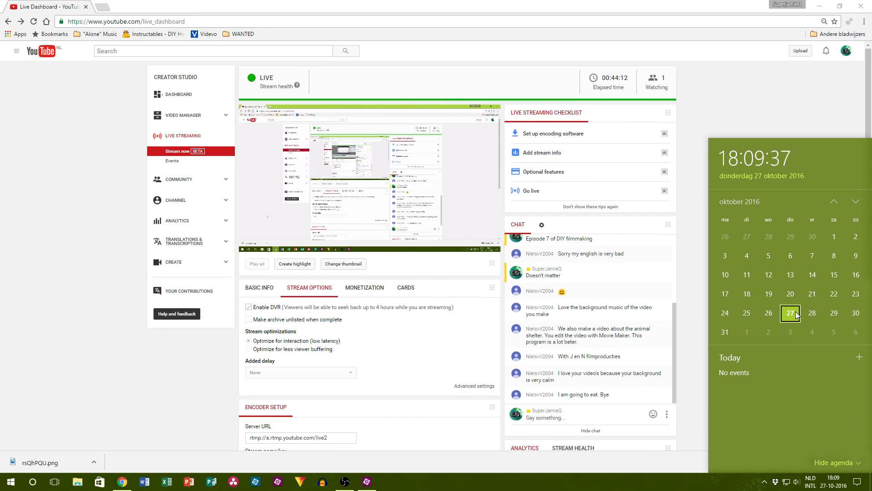
{"action": "left_click", "coordinate": [806, 113]}
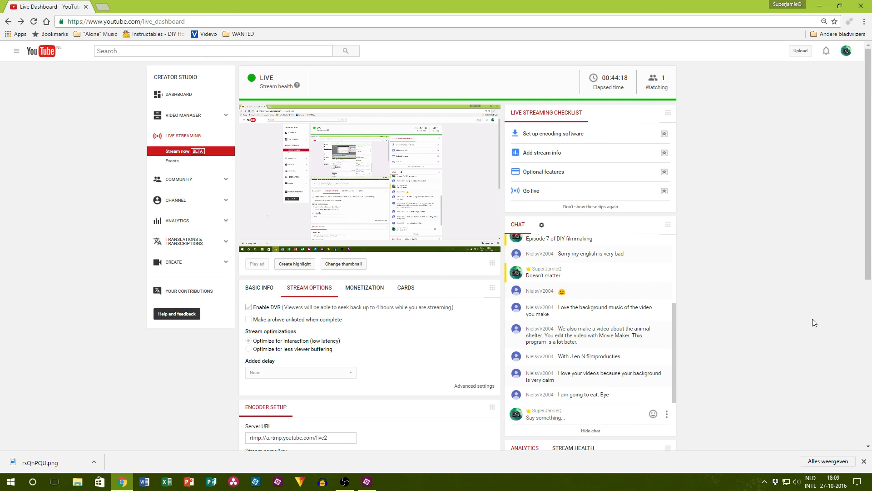
{"action": "scroll", "coordinate": [393, 325], "scroll_direction": "down", "scroll_amount": 3}
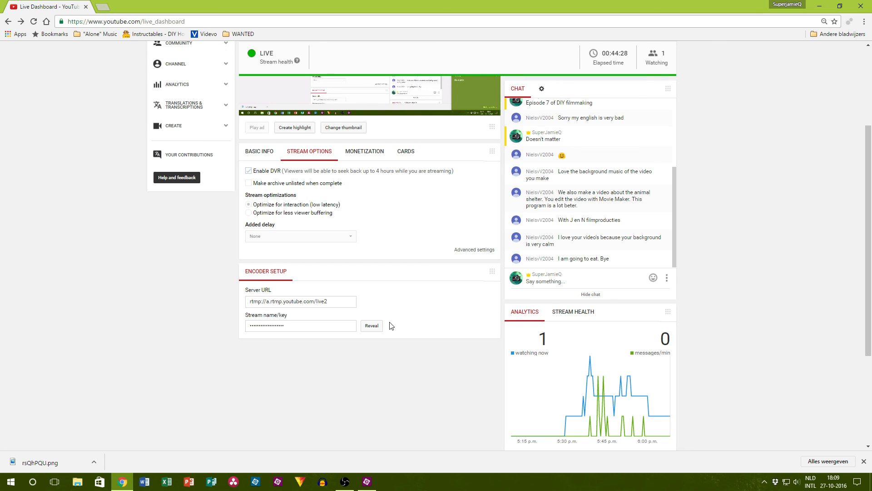
{"action": "scroll", "coordinate": [389, 325], "scroll_direction": "up", "scroll_amount": 3}
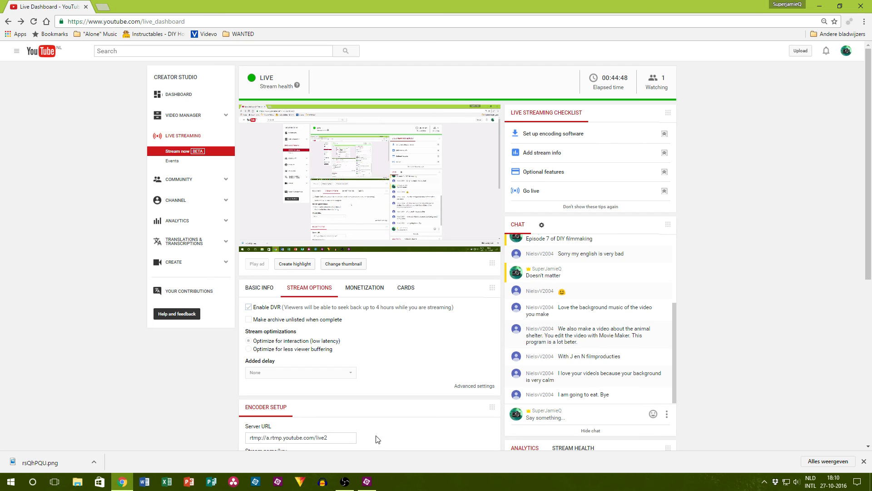
{"action": "left_click", "coordinate": [344, 481]}
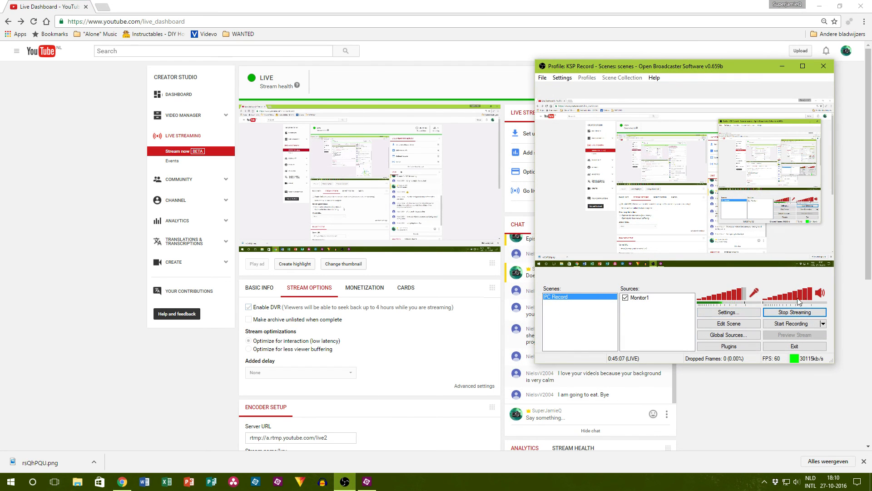